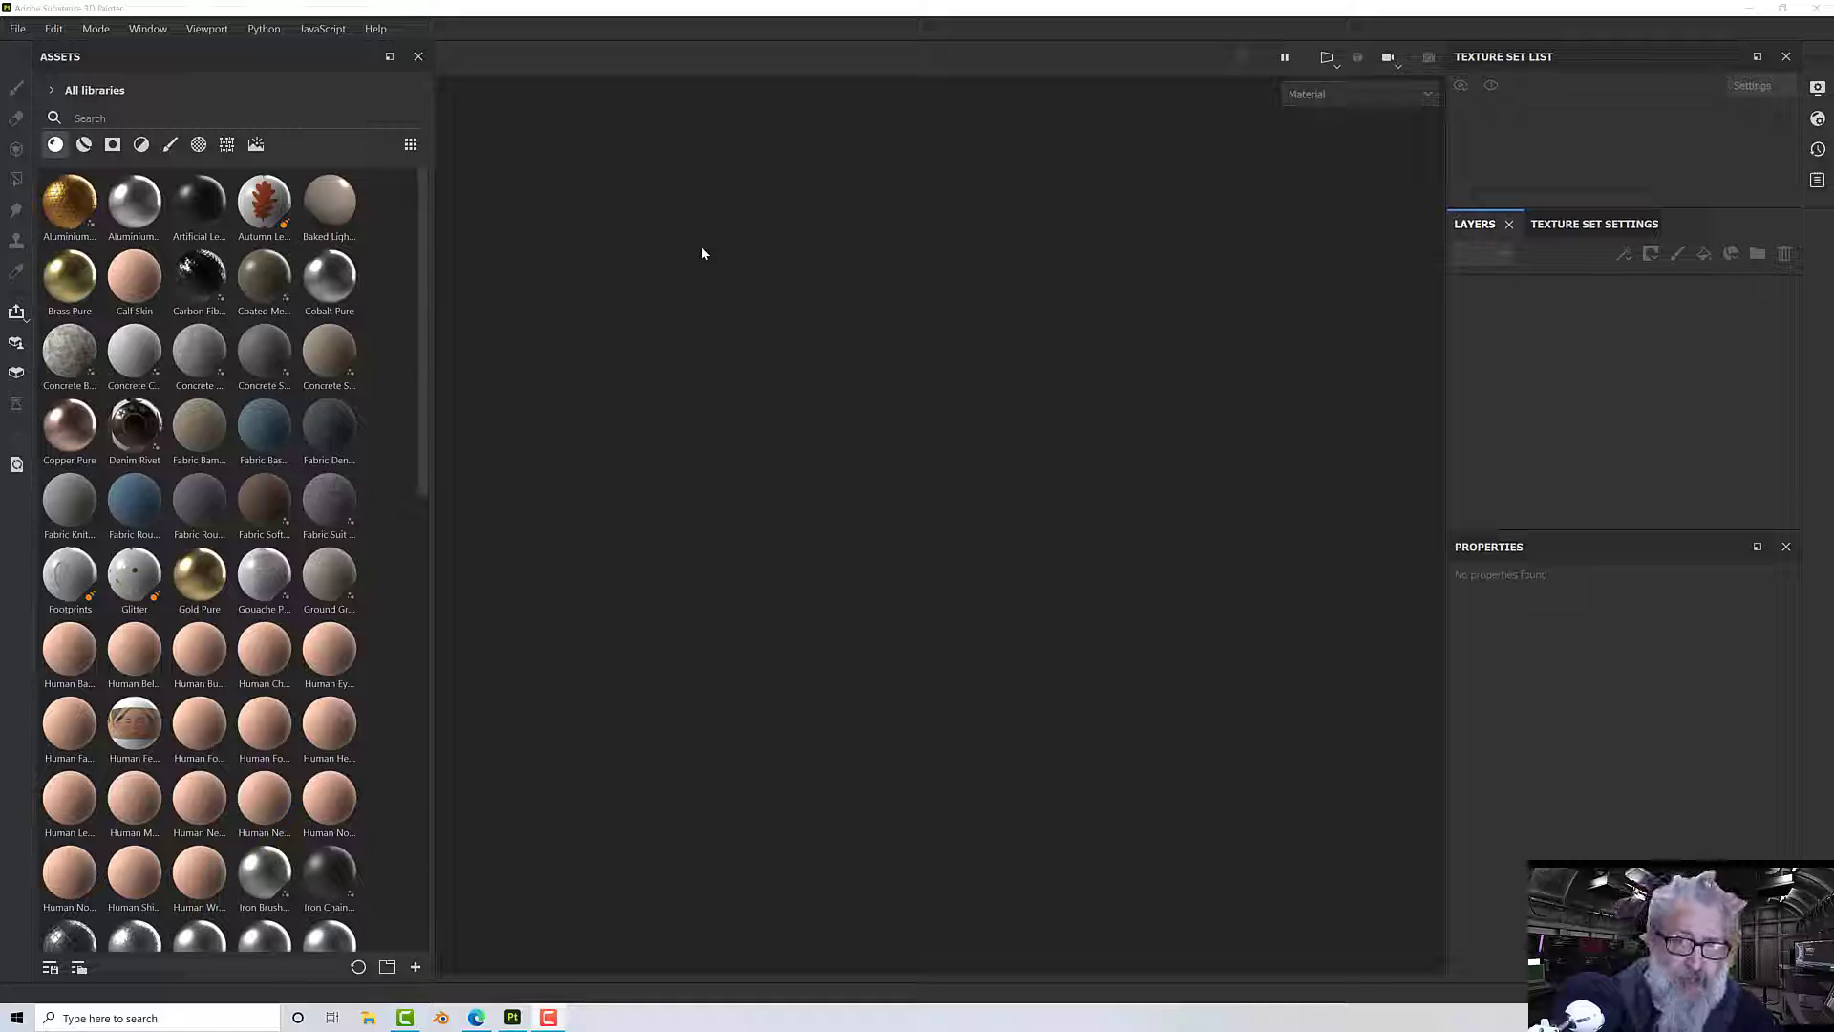
- Create a new project from the HiPlane.obj mesh with the UV Tile workflow turned off
left_click(17, 29)
mouse_move(72, 97)
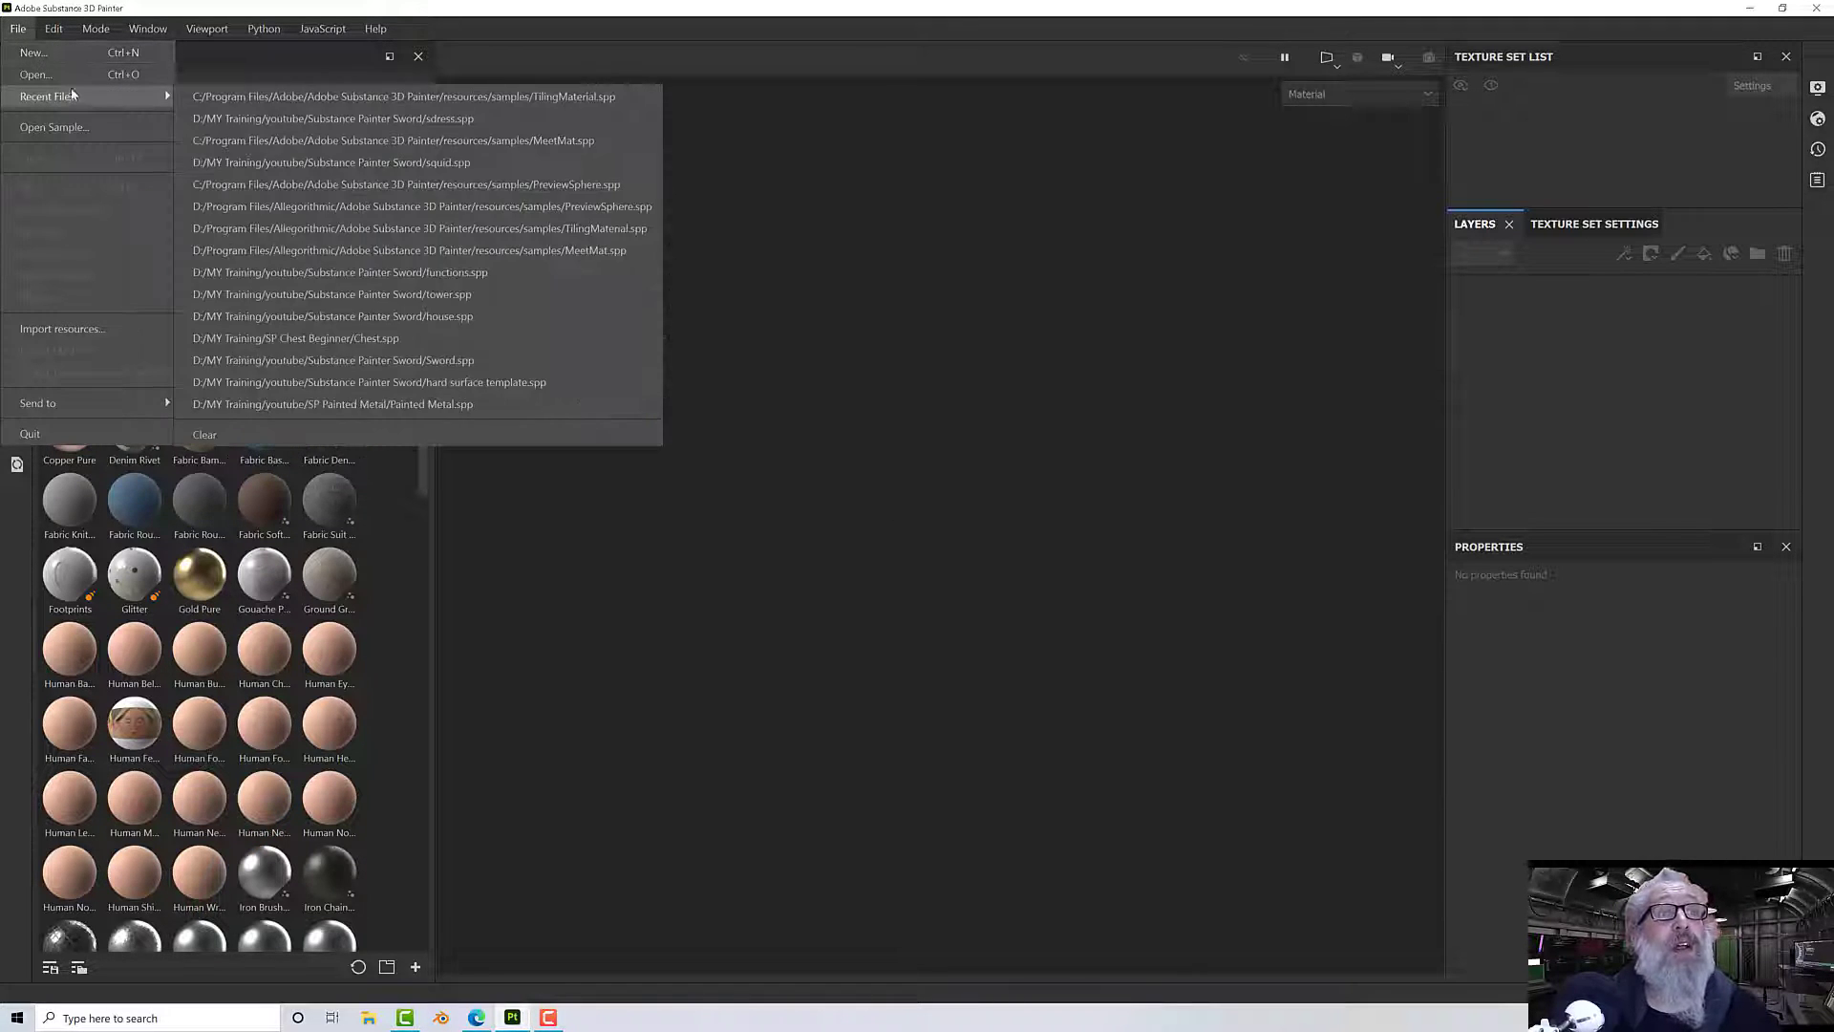
left_click(70, 55)
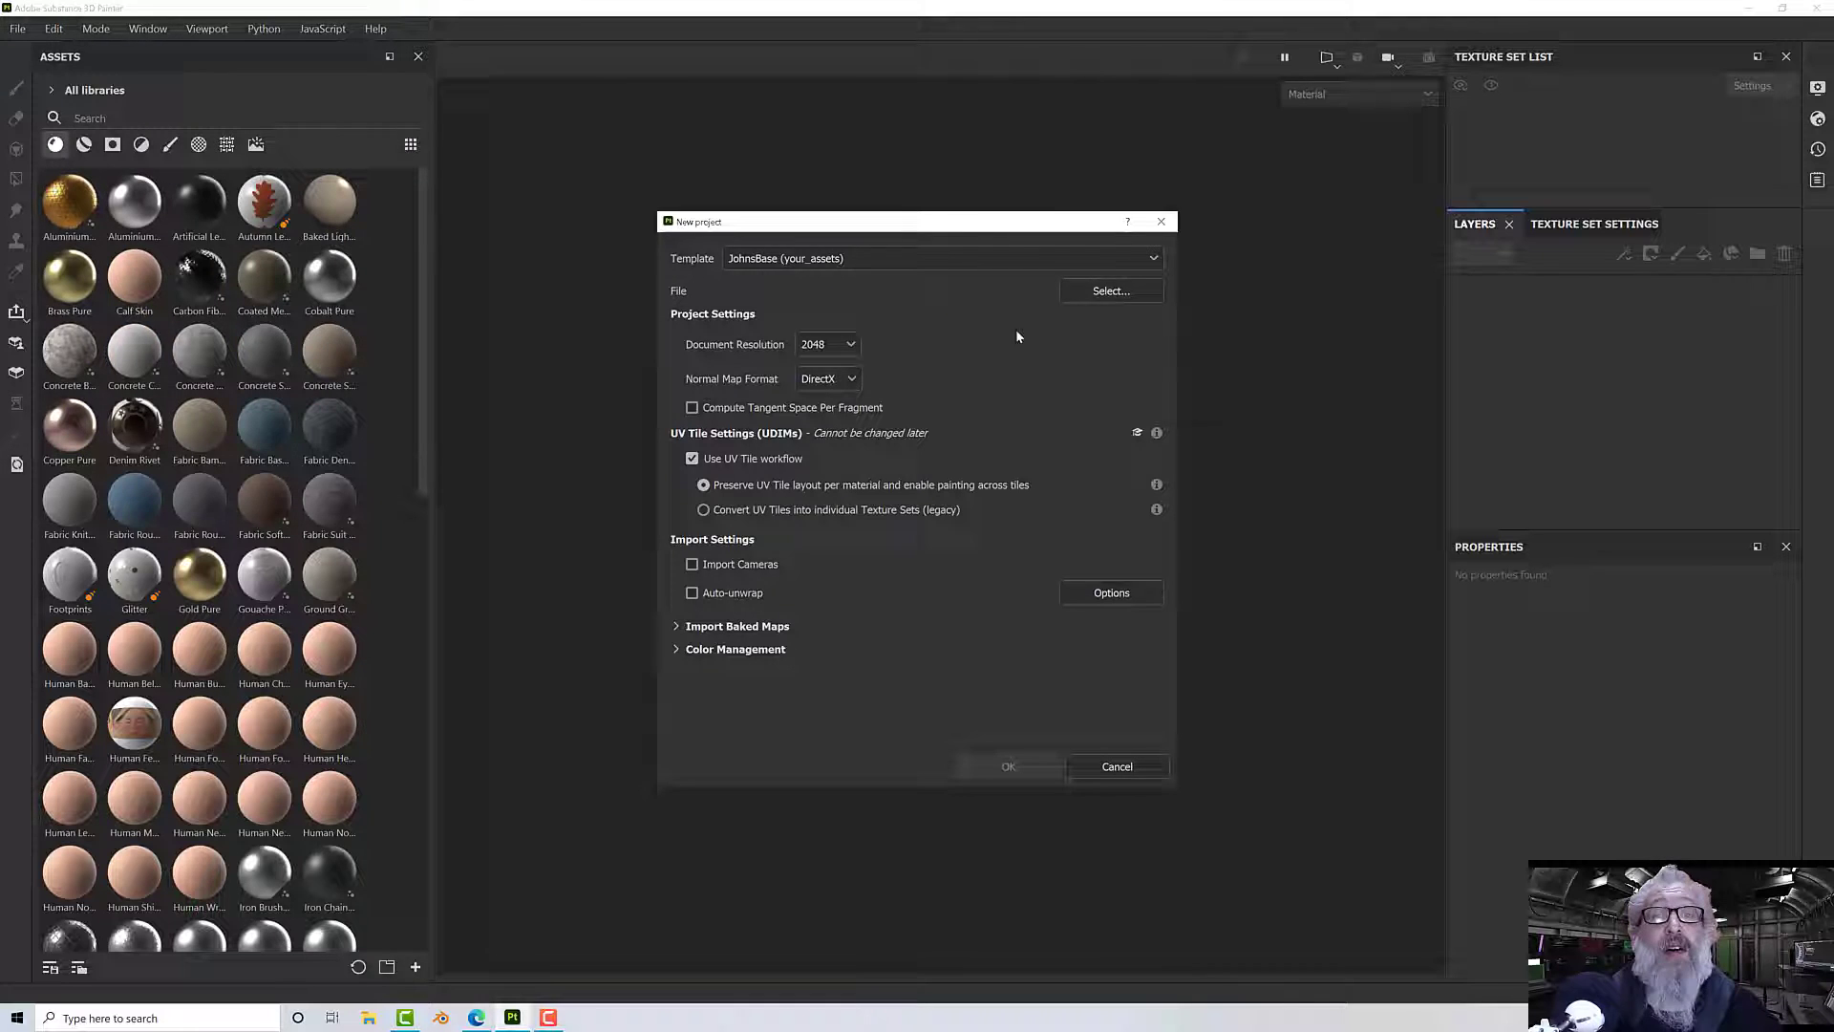
left_click(1111, 290)
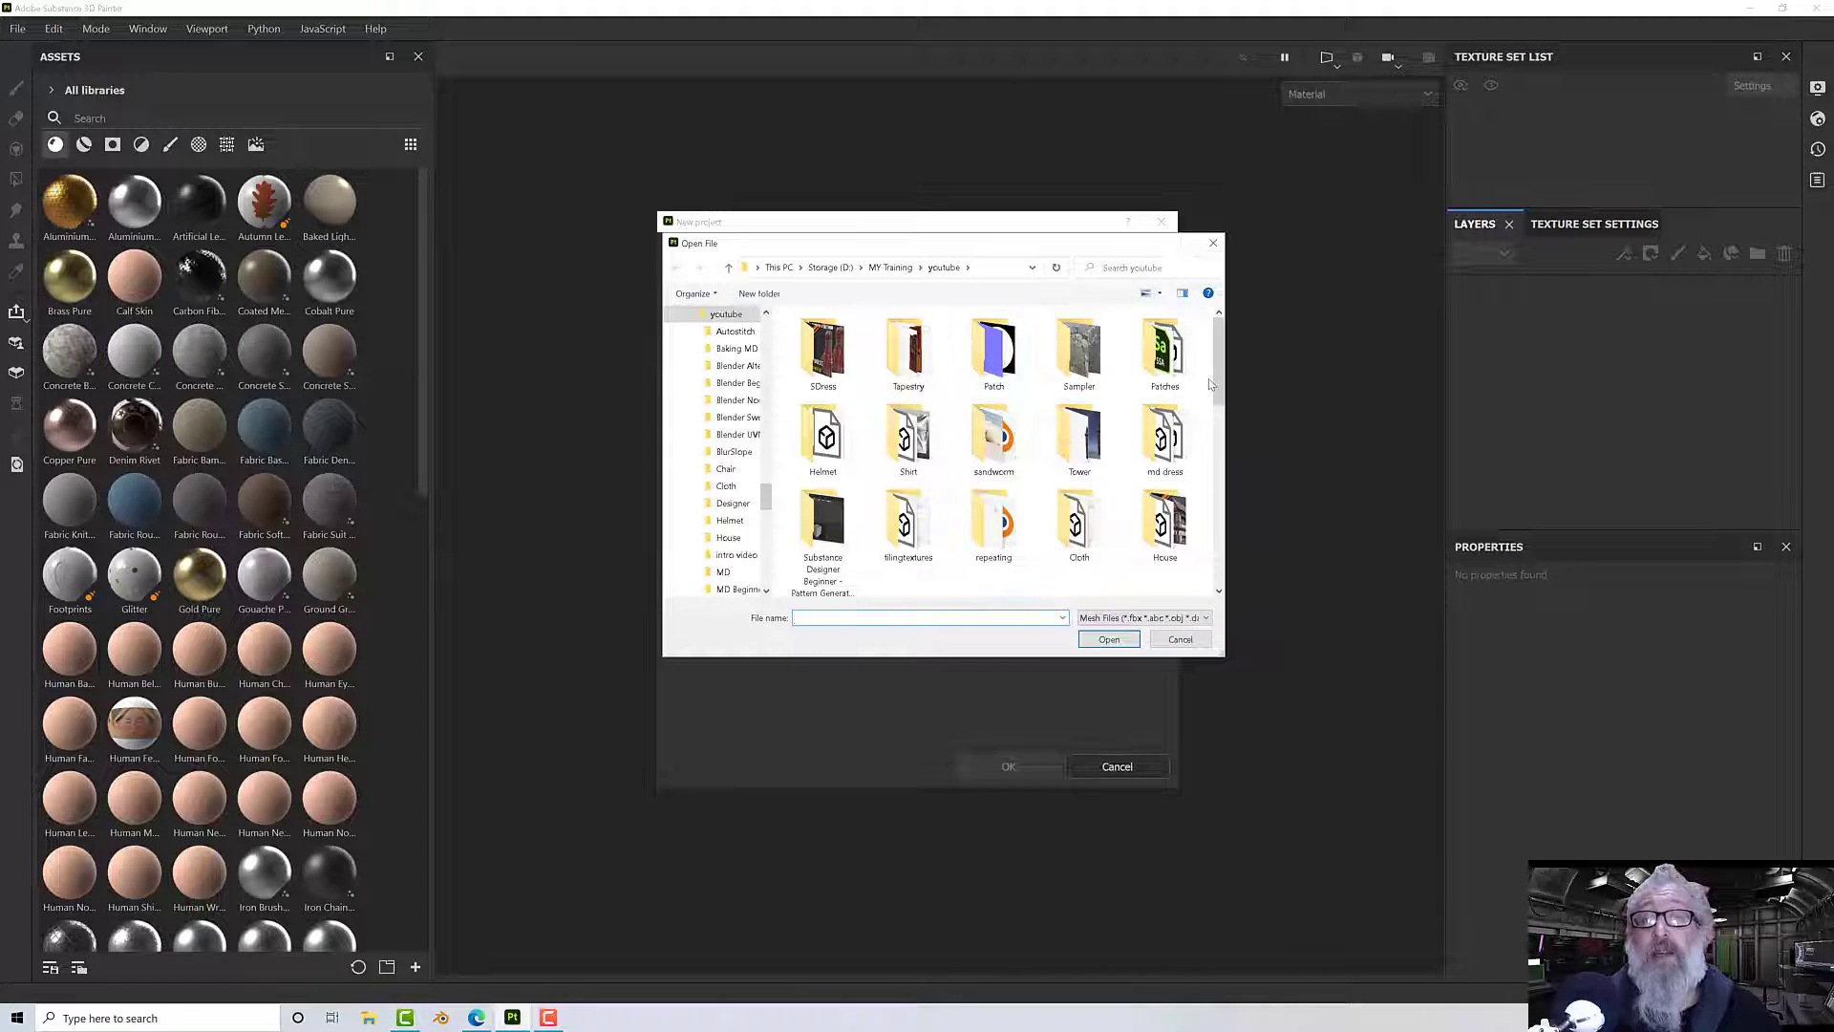
scroll(1130, 516, "down", 10)
double_click(909, 554)
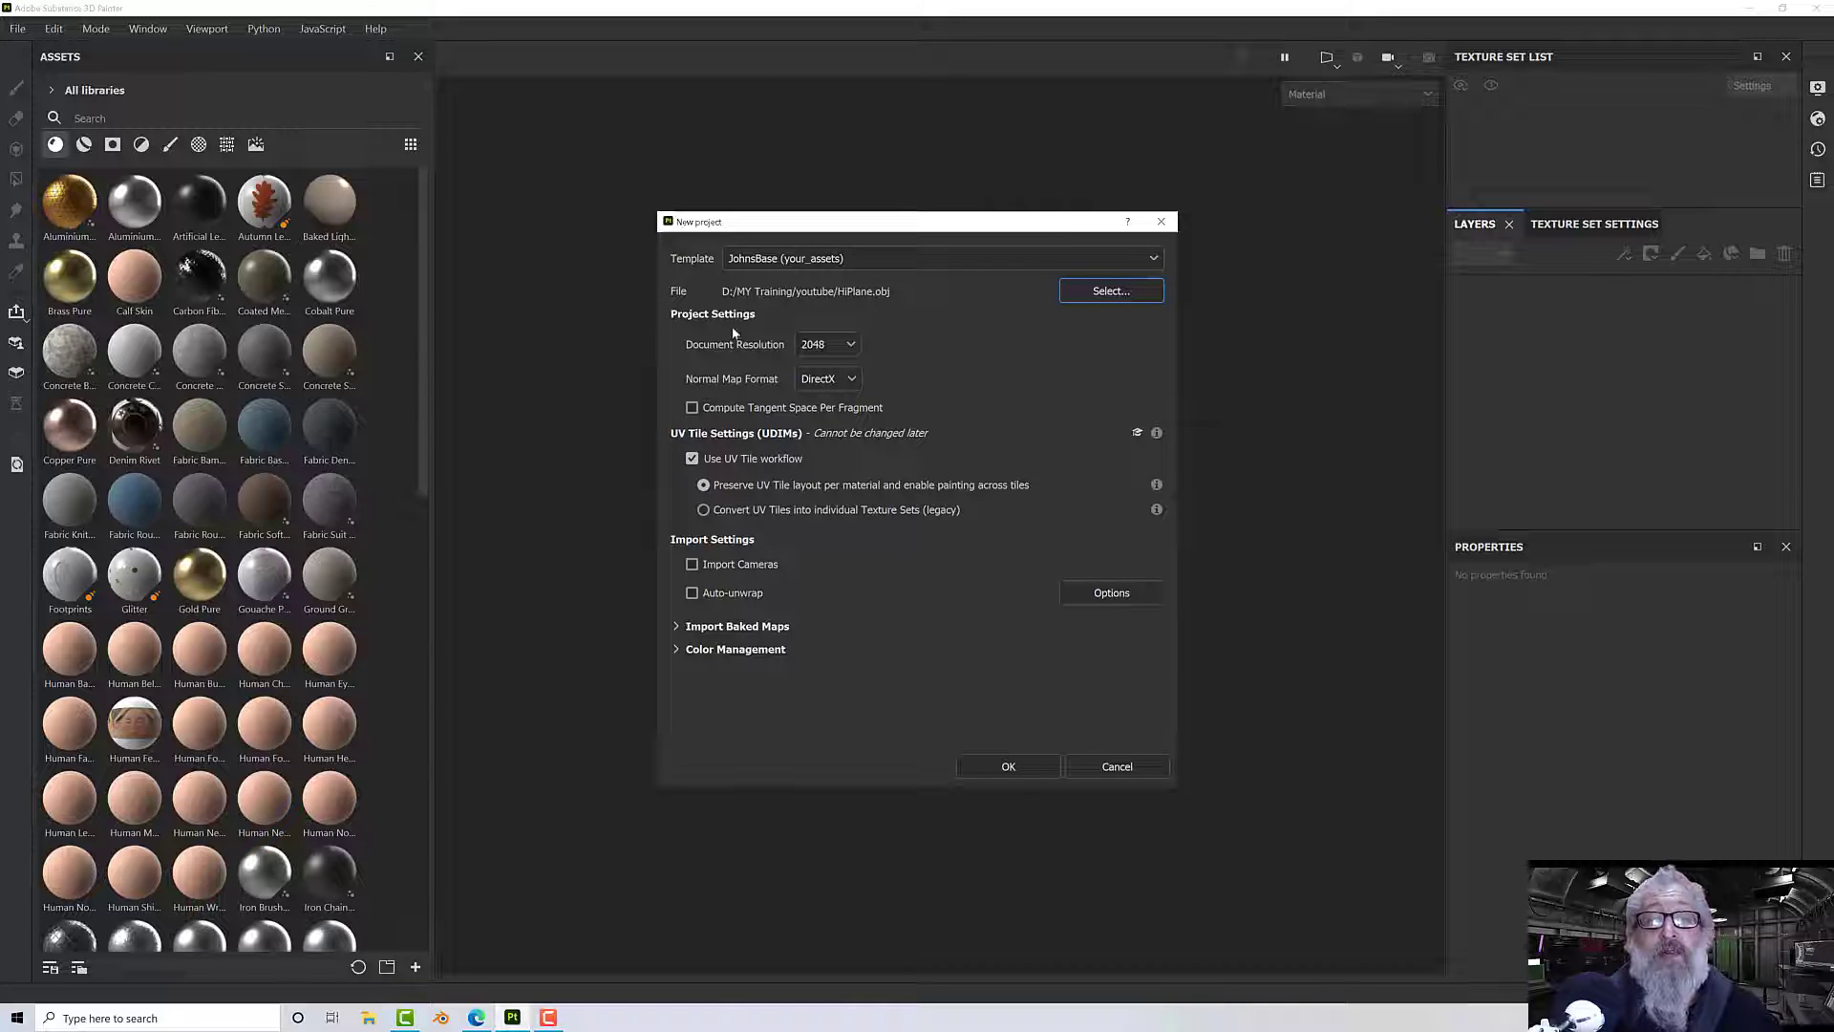
left_click(692, 458)
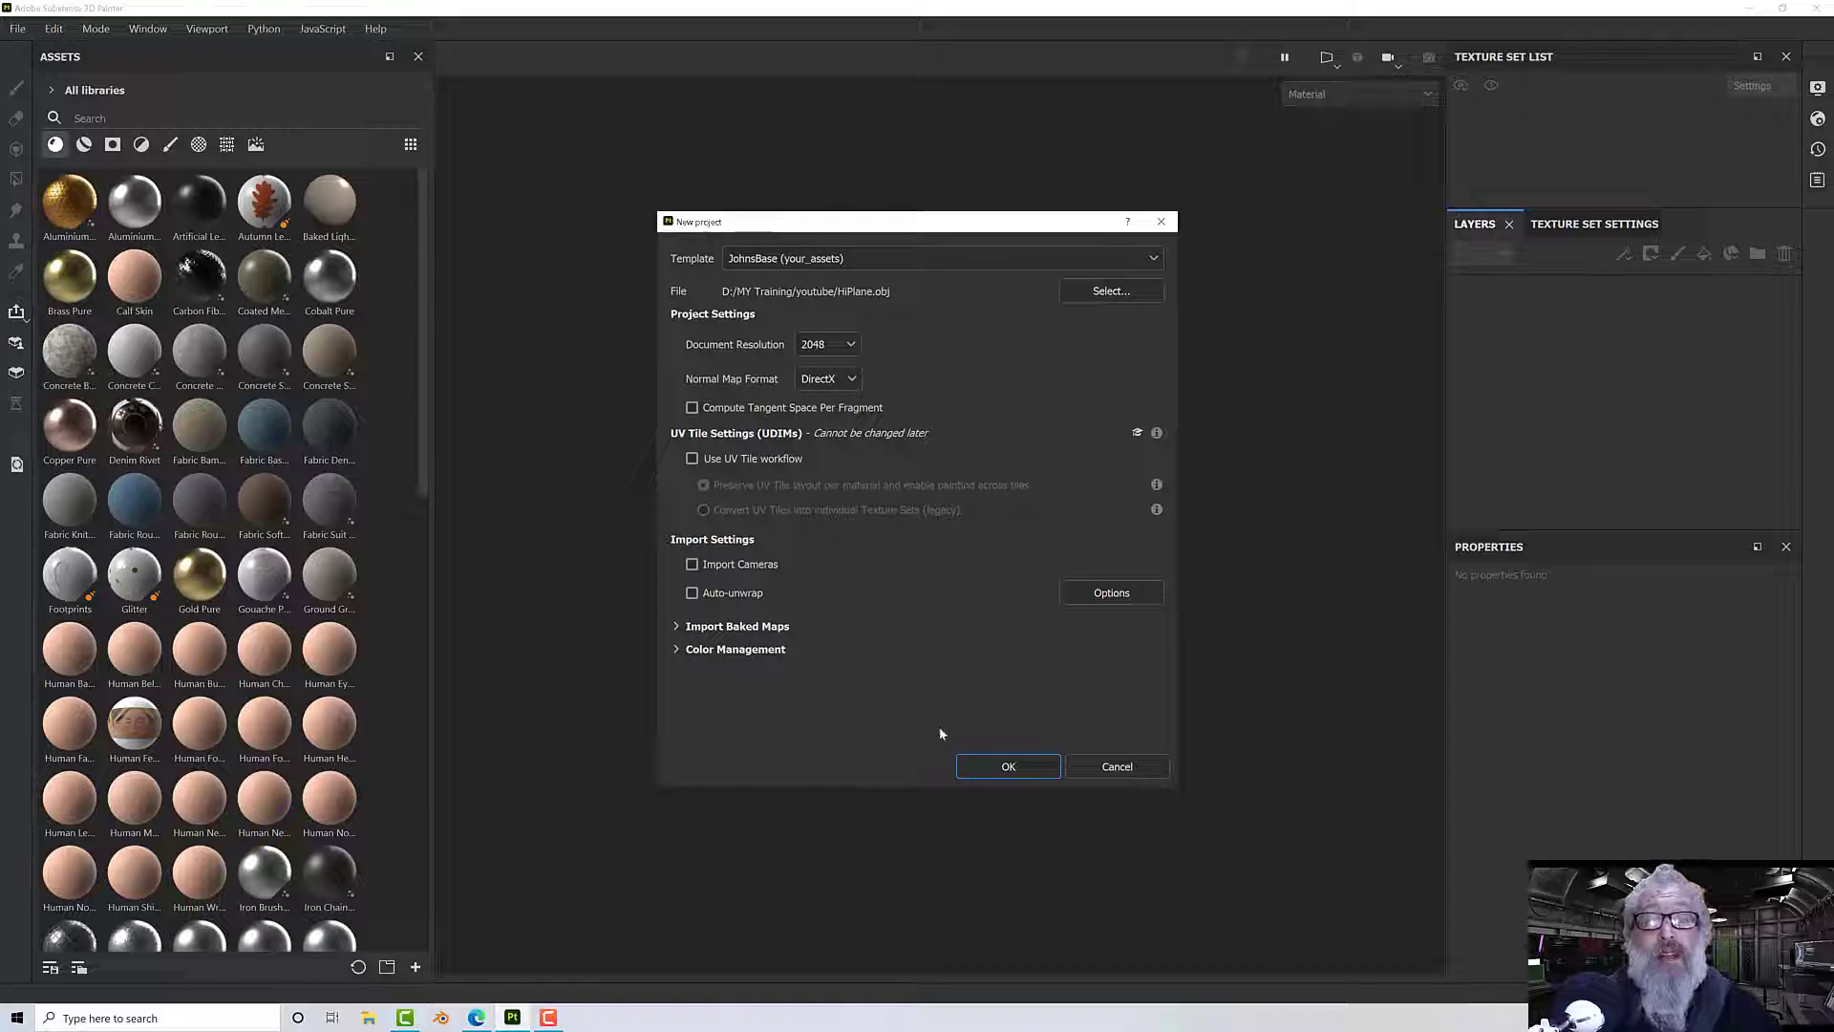
left_click(1006, 767)
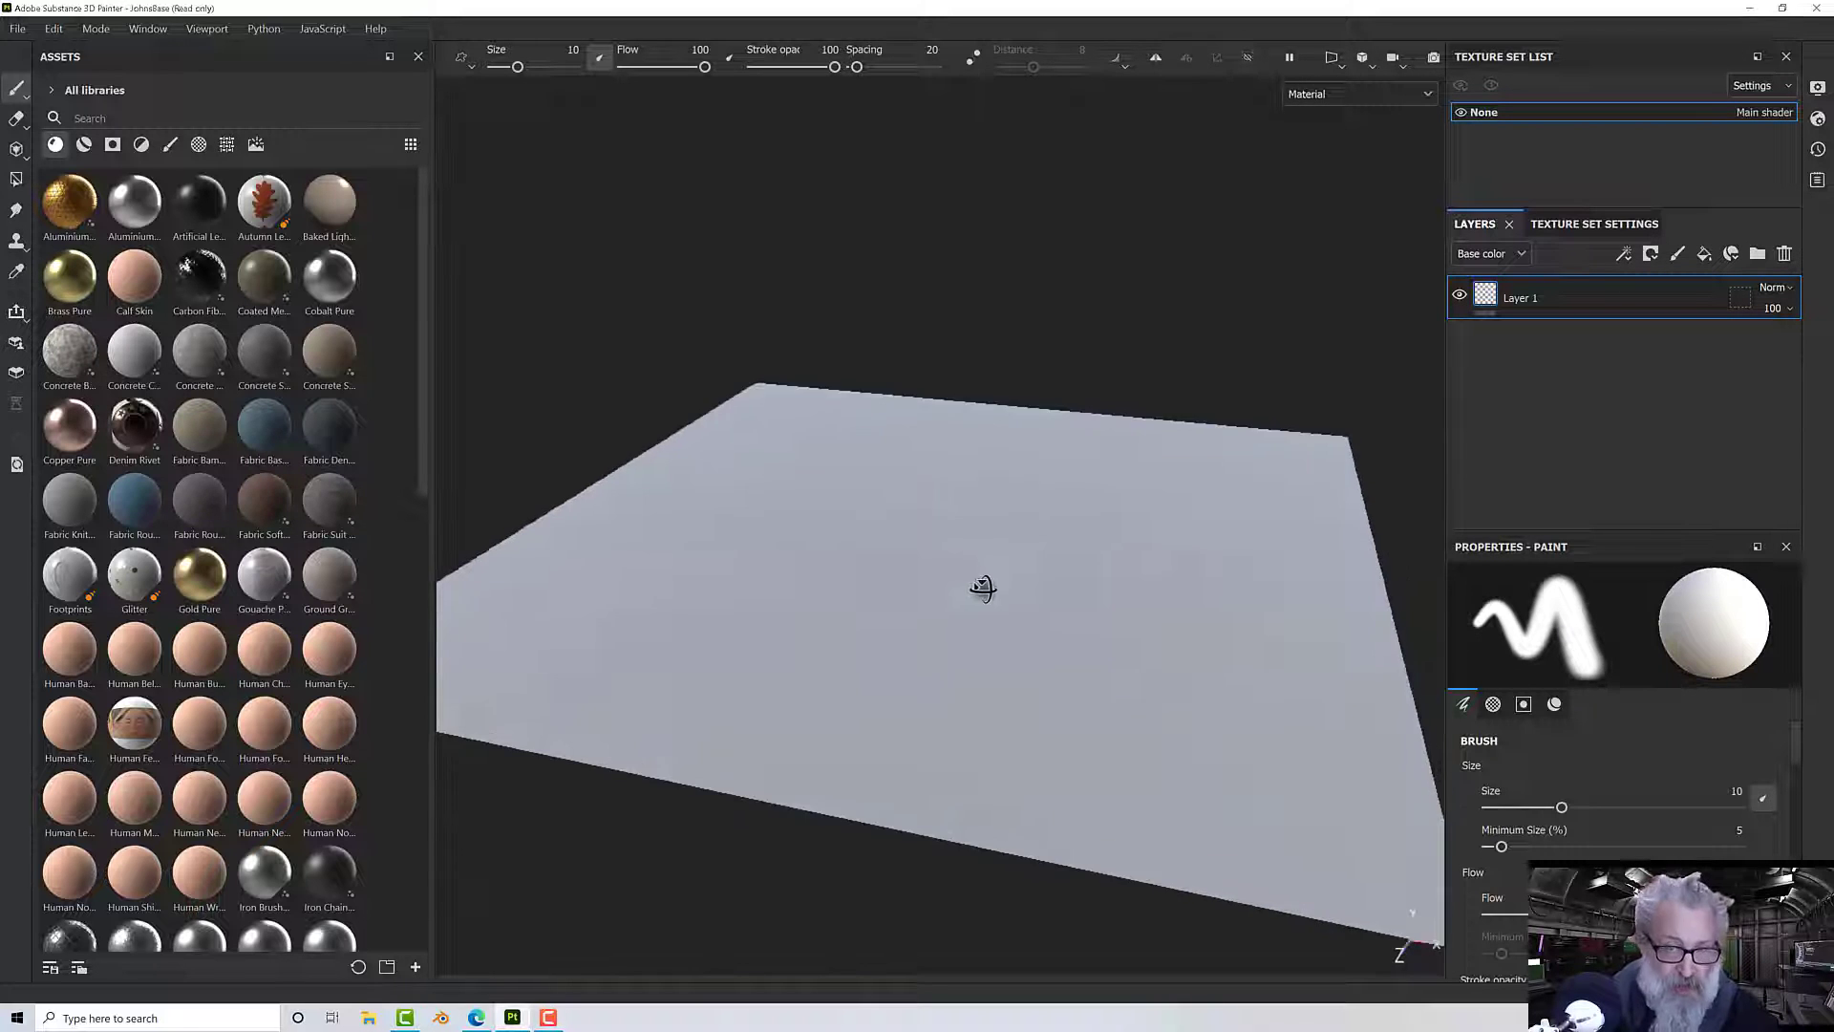
- Show the mesh wireframe on the plane in the viewport display settings
left_click_drag(982, 587, 886, 536, "alt")
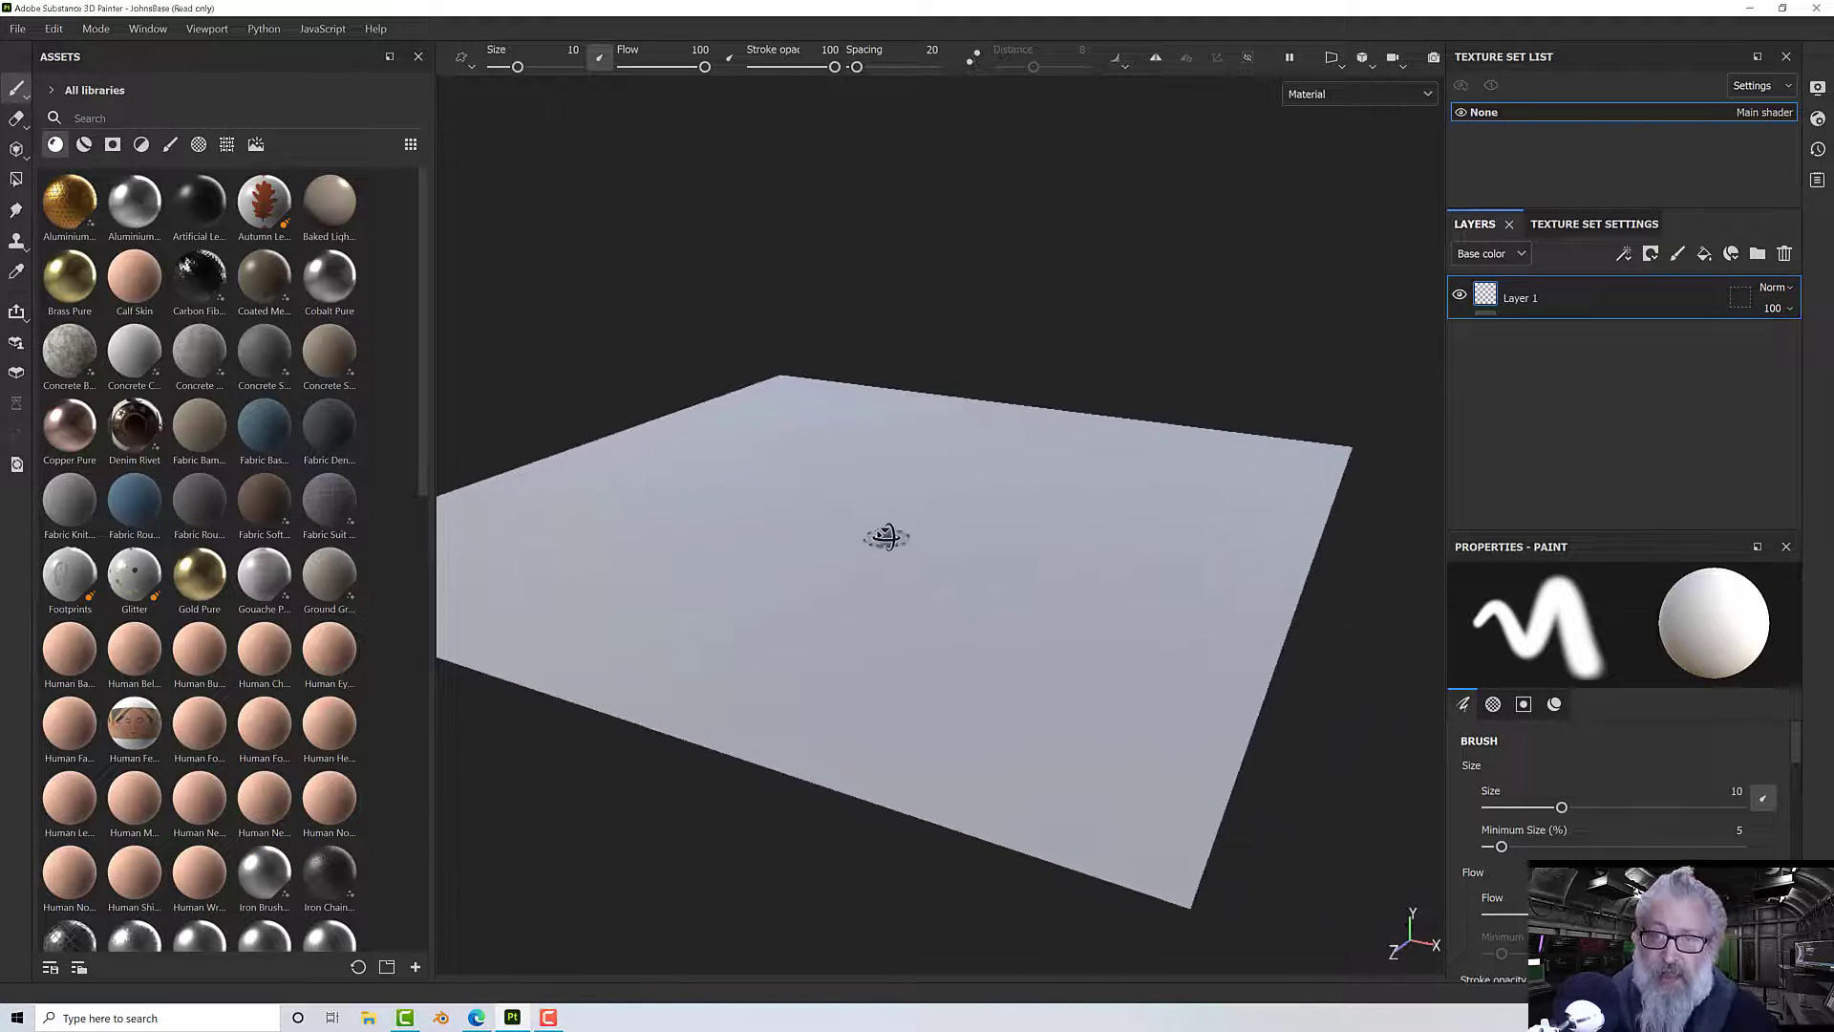
left_click(1818, 86)
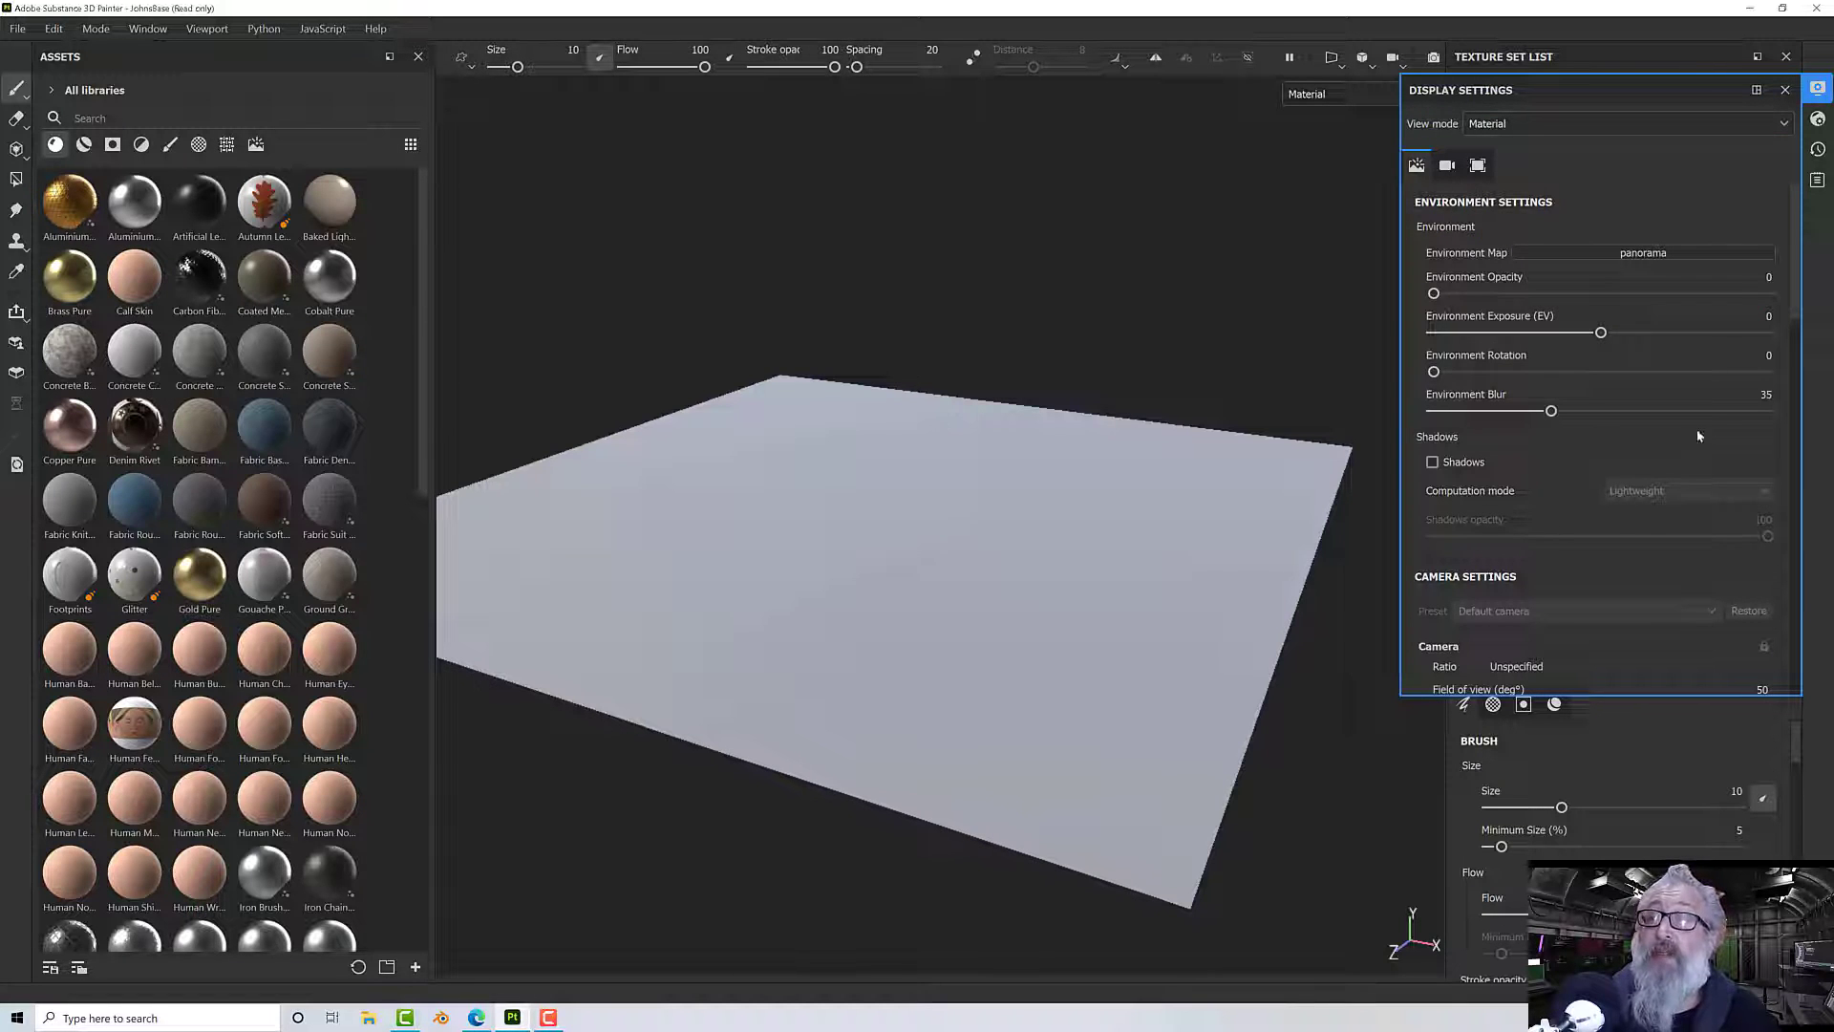
left_click_drag(1783, 287, 1780, 642)
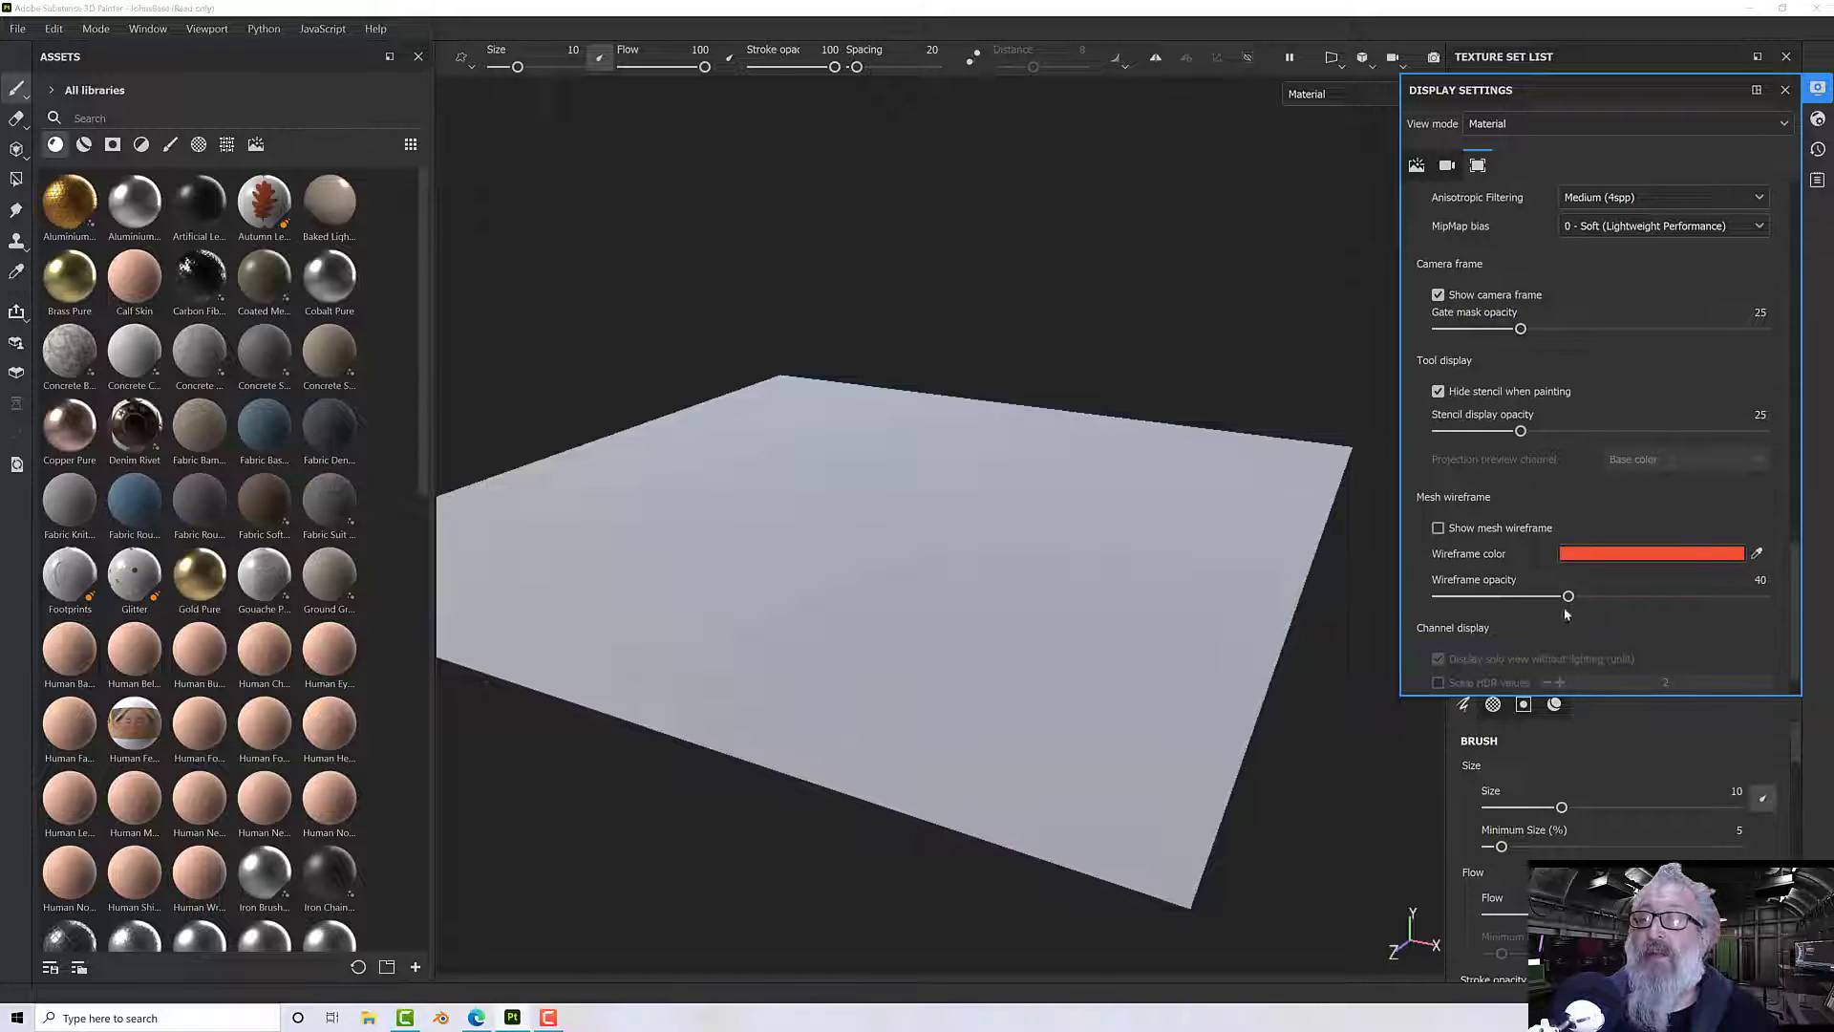
left_click(1440, 528)
scroll(1051, 558, "up", 3)
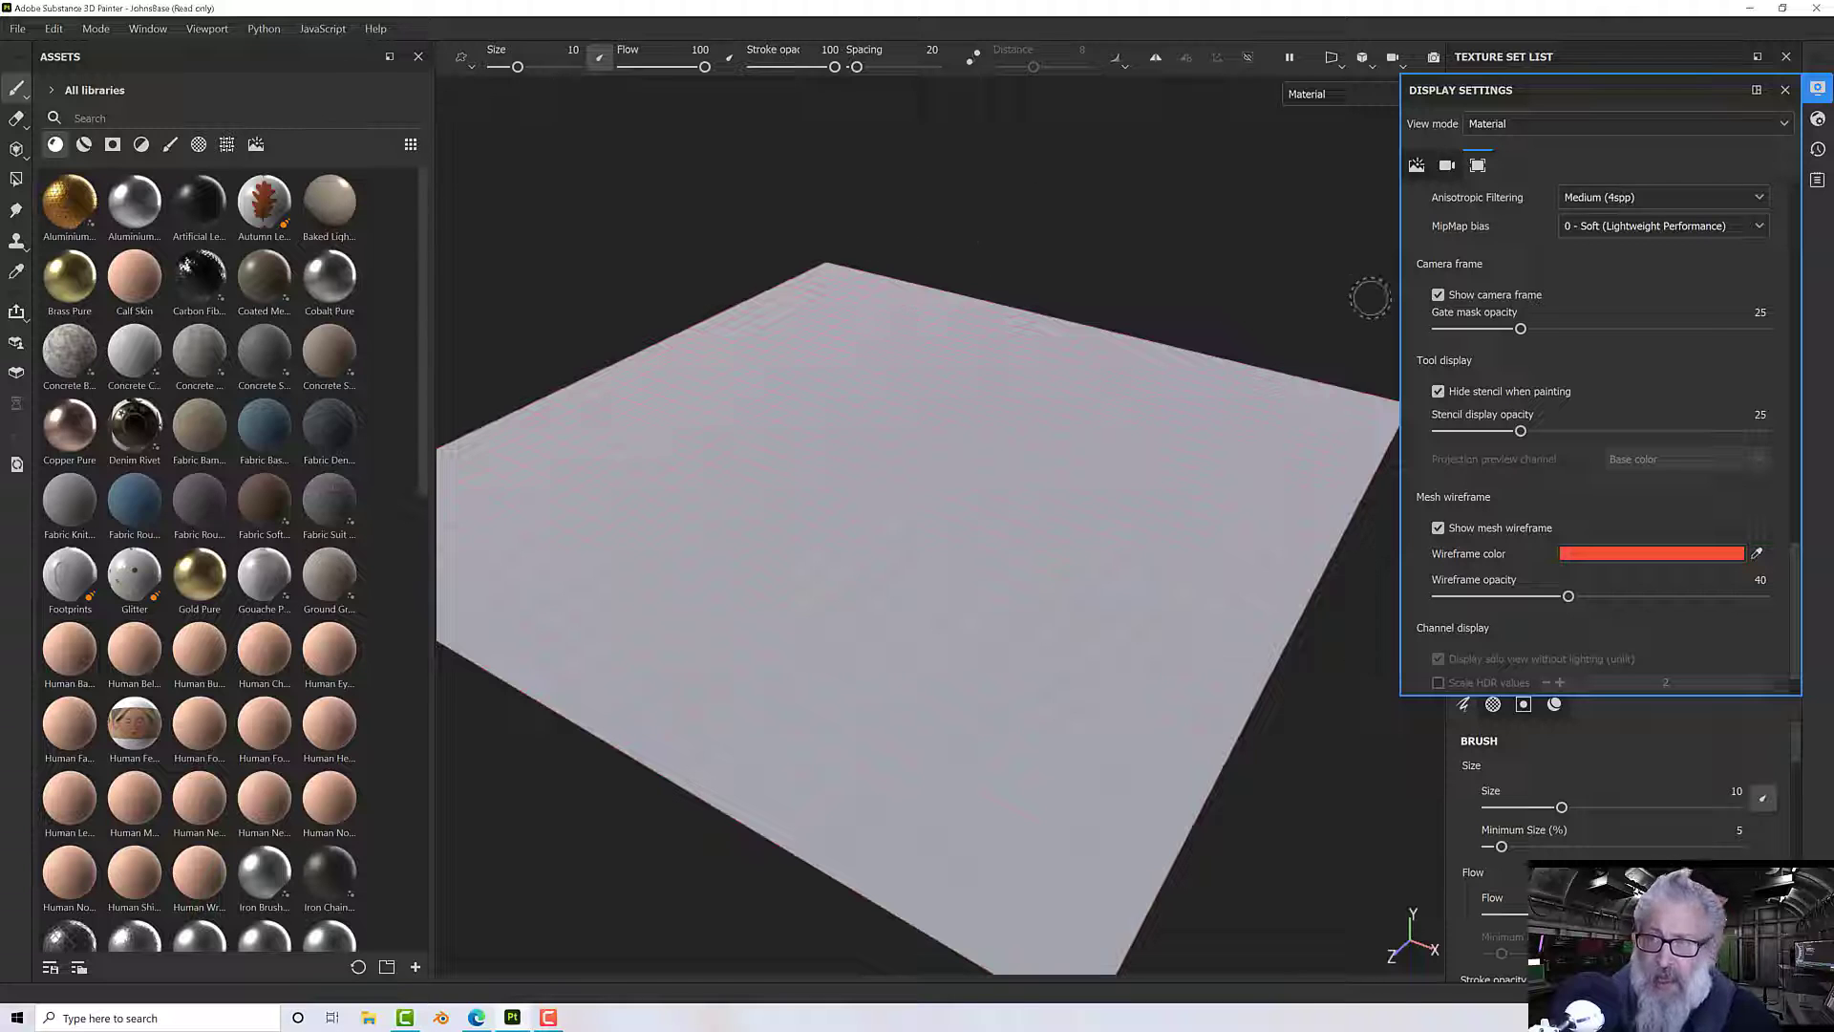
left_click(1786, 90)
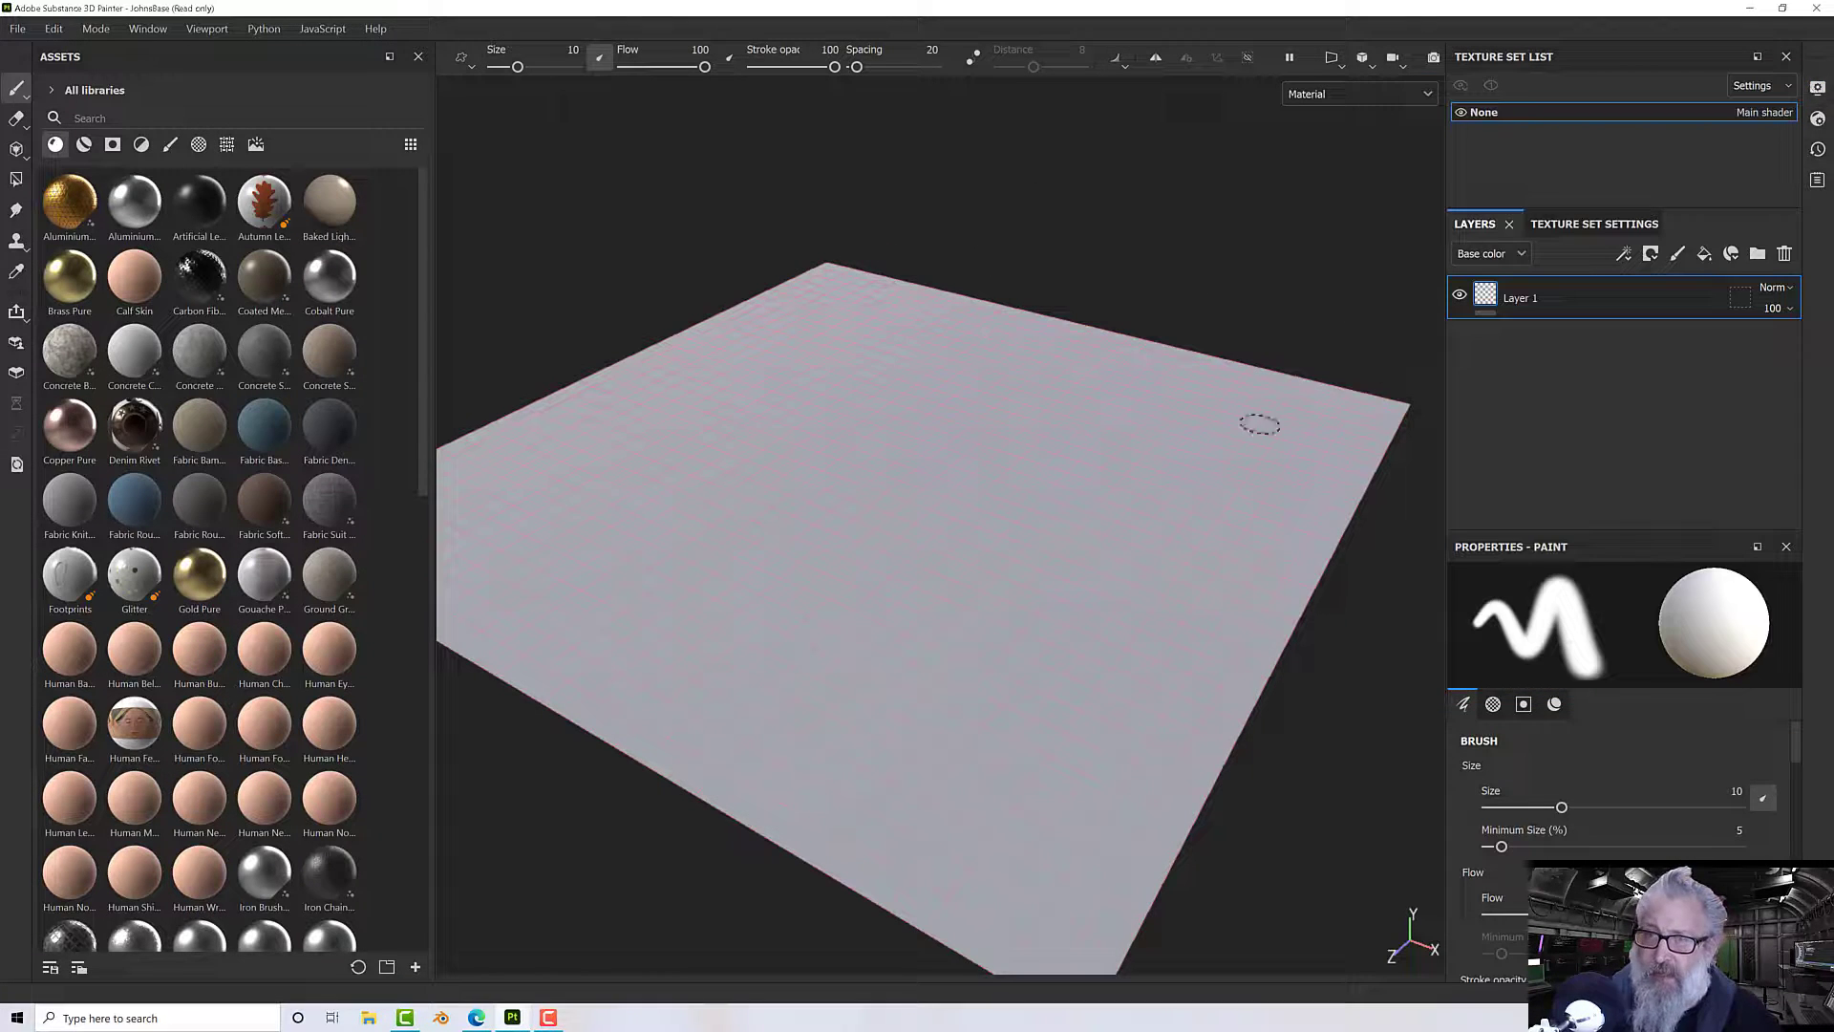
mouse_move(1256, 418)
left_mouse_down("alt")
mouse_move(1078, 463)
mouse_move(1191, 459)
left_mouse_up("alt")
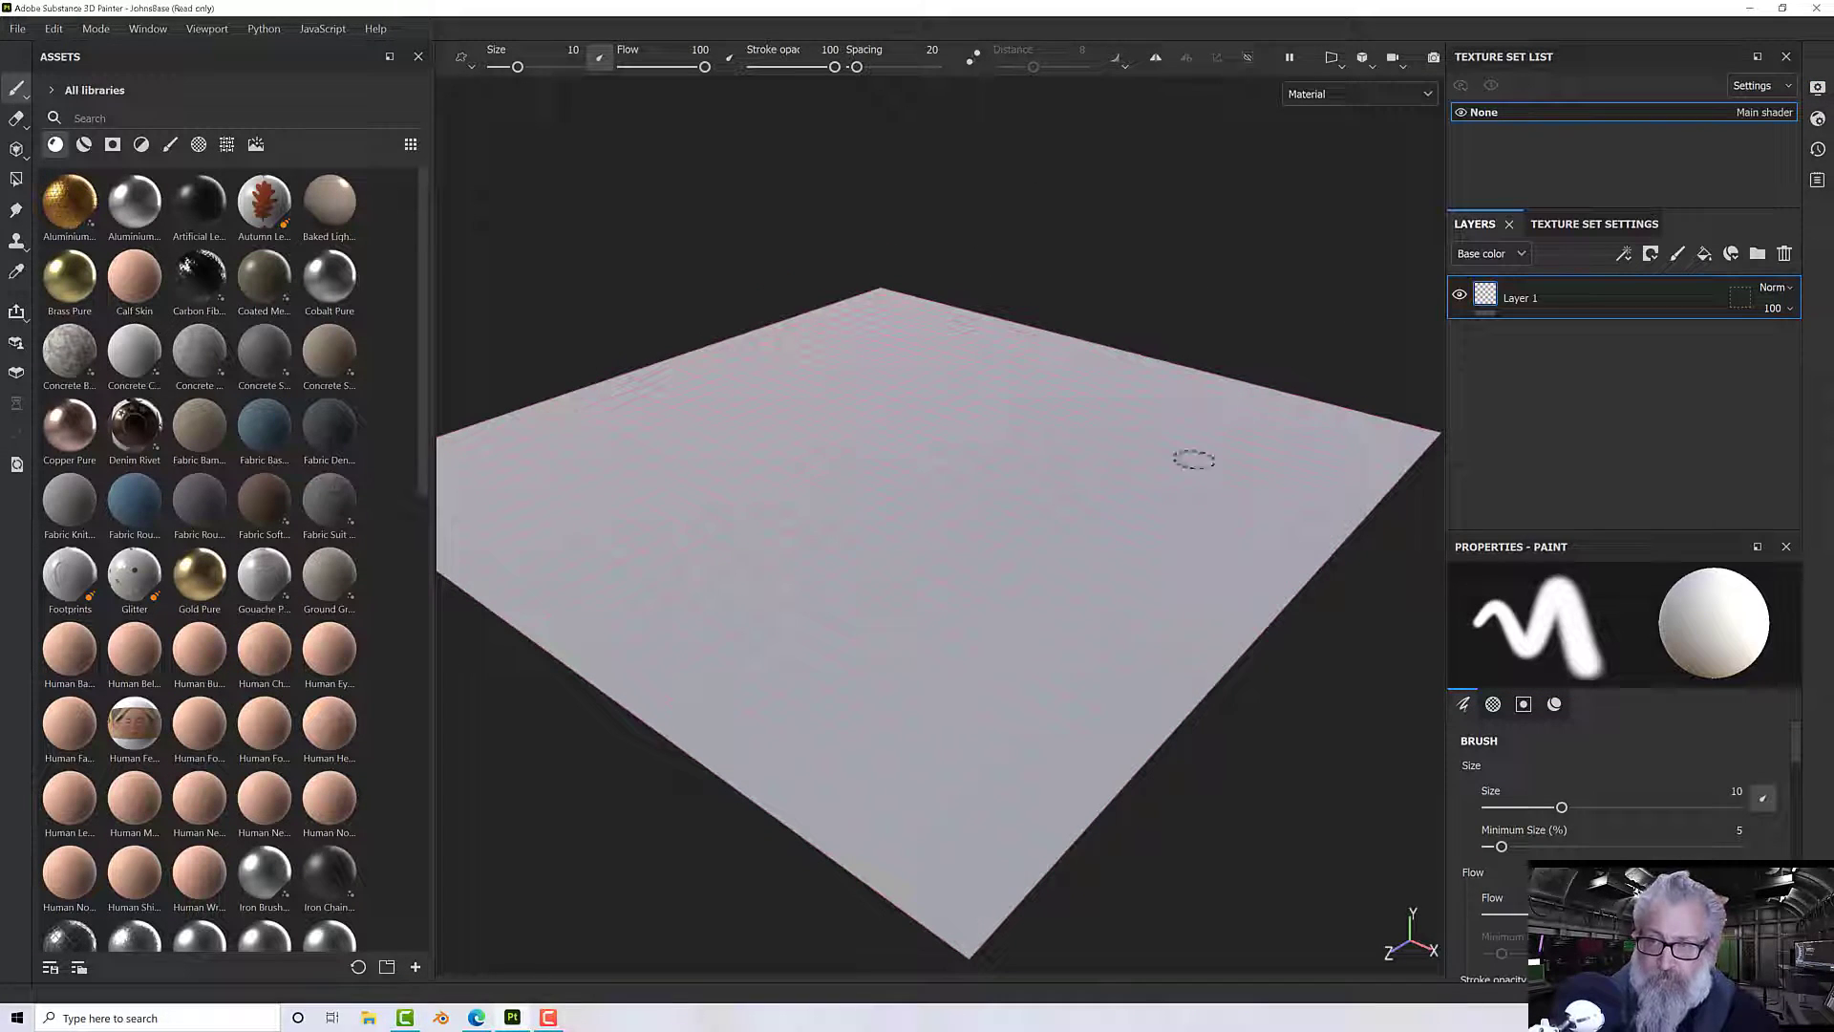
- Replace the default paint layer with a fill layer that uses only the height channel
left_click(1785, 254)
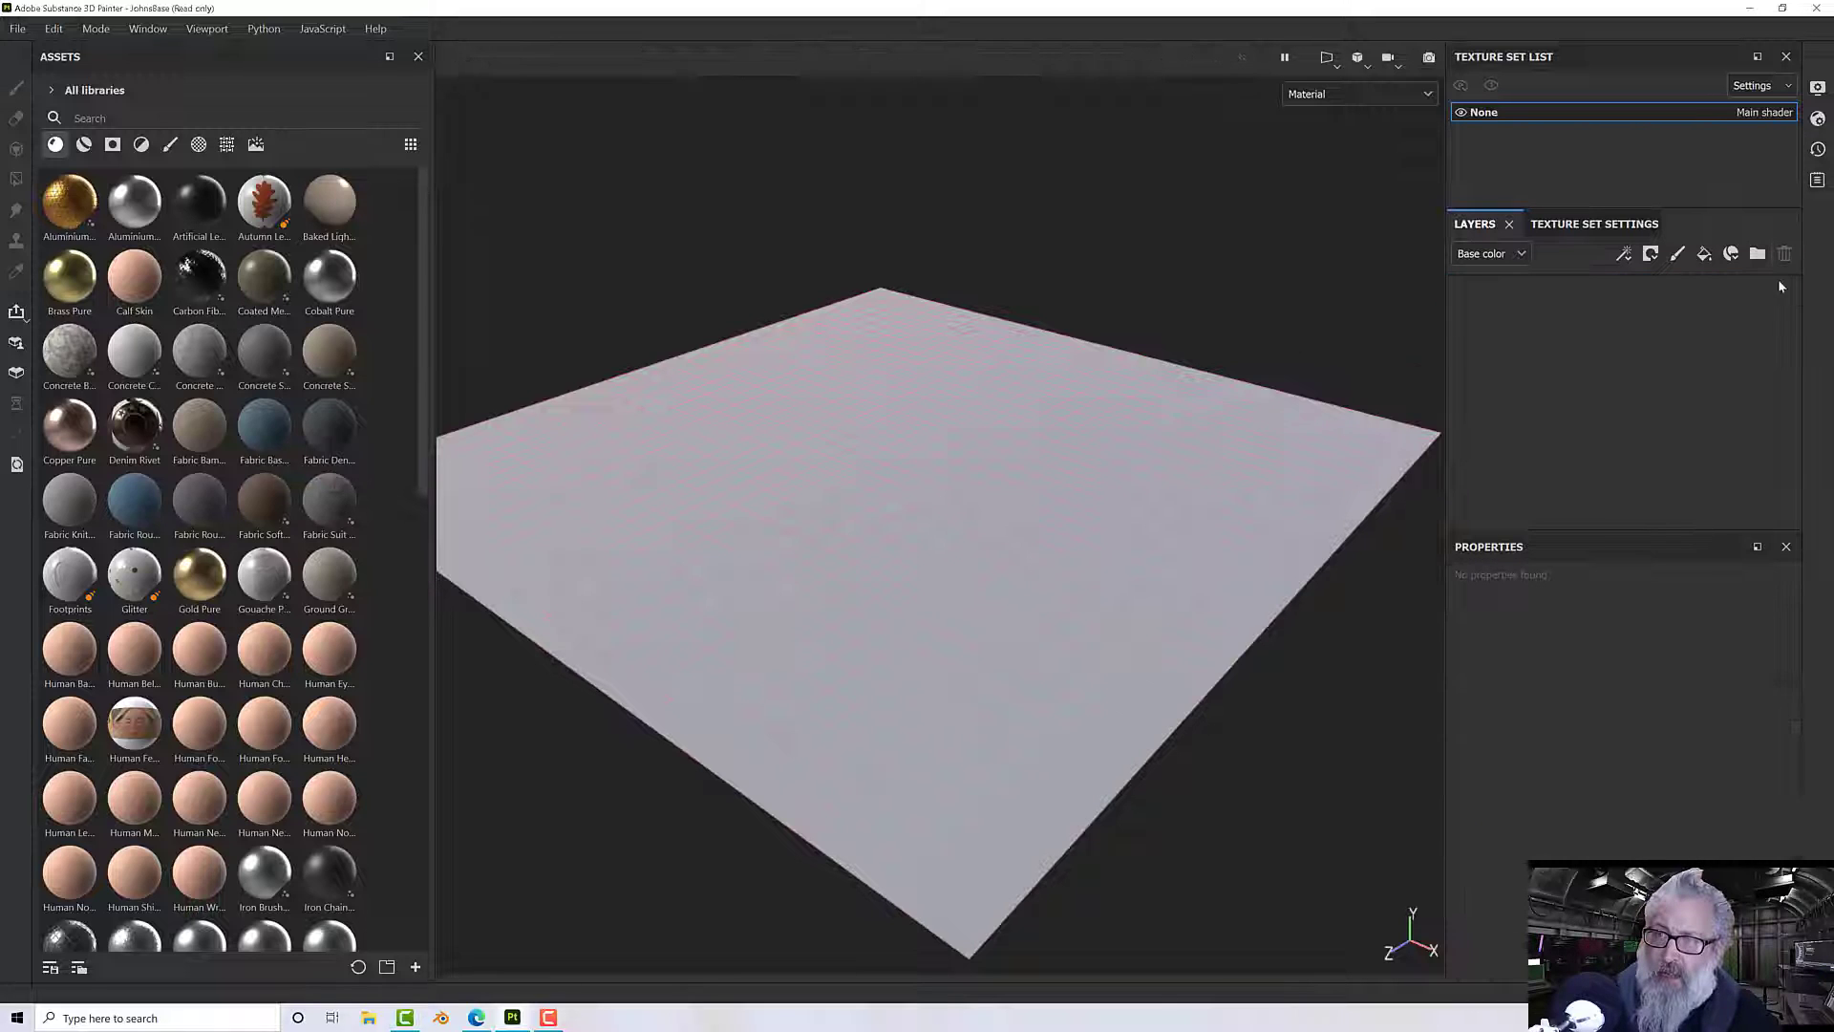
left_click(1704, 254)
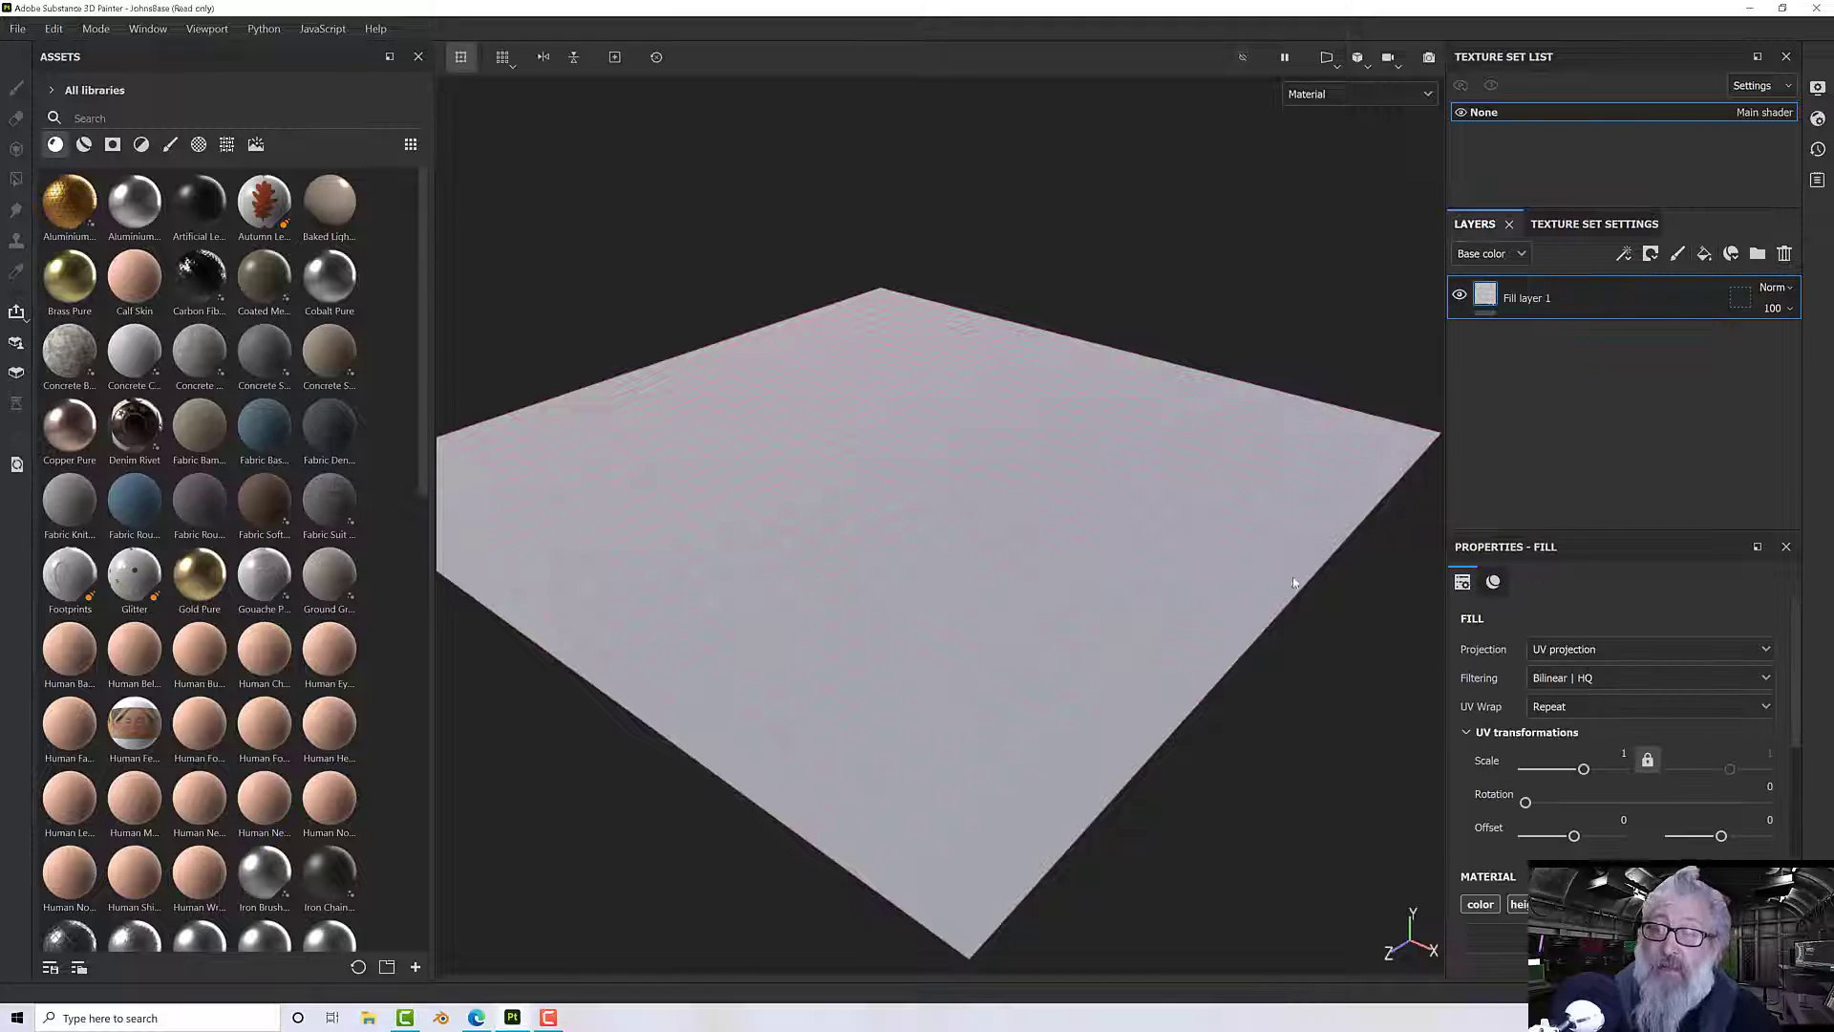
scroll(1628, 808, "down", 1)
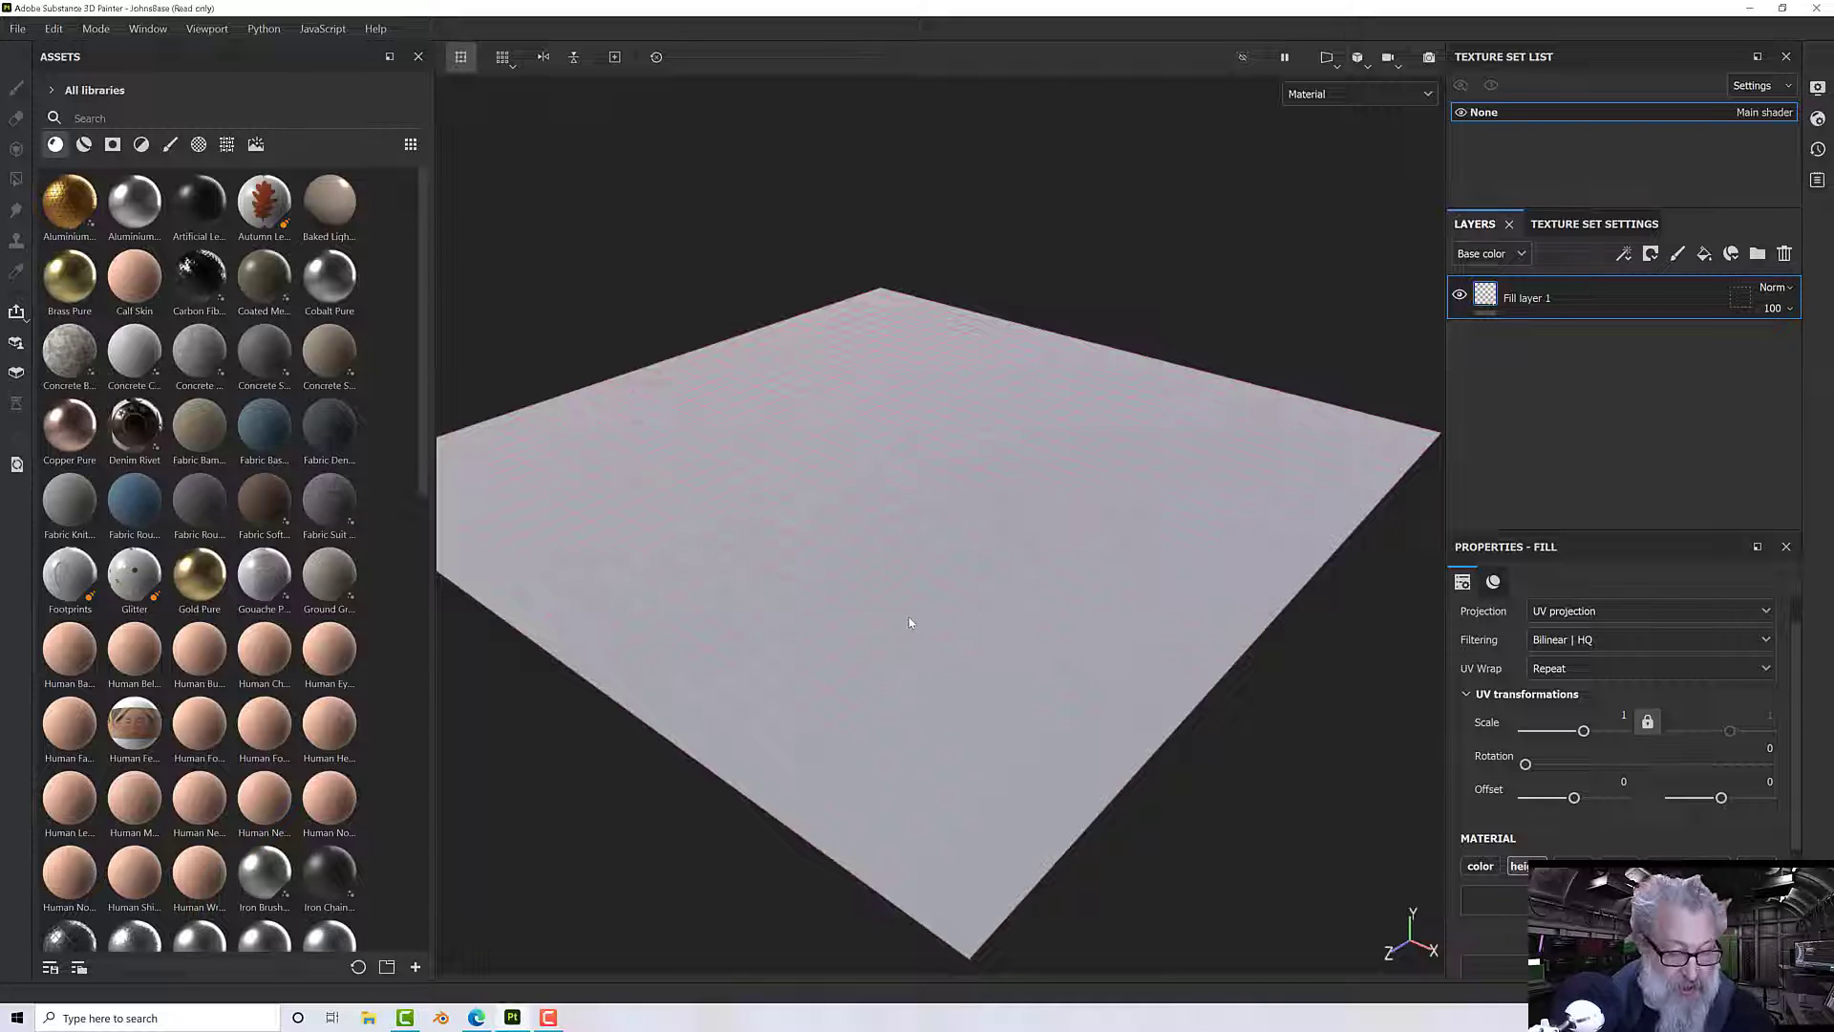
left_click_drag(909, 616, 921, 622, "alt")
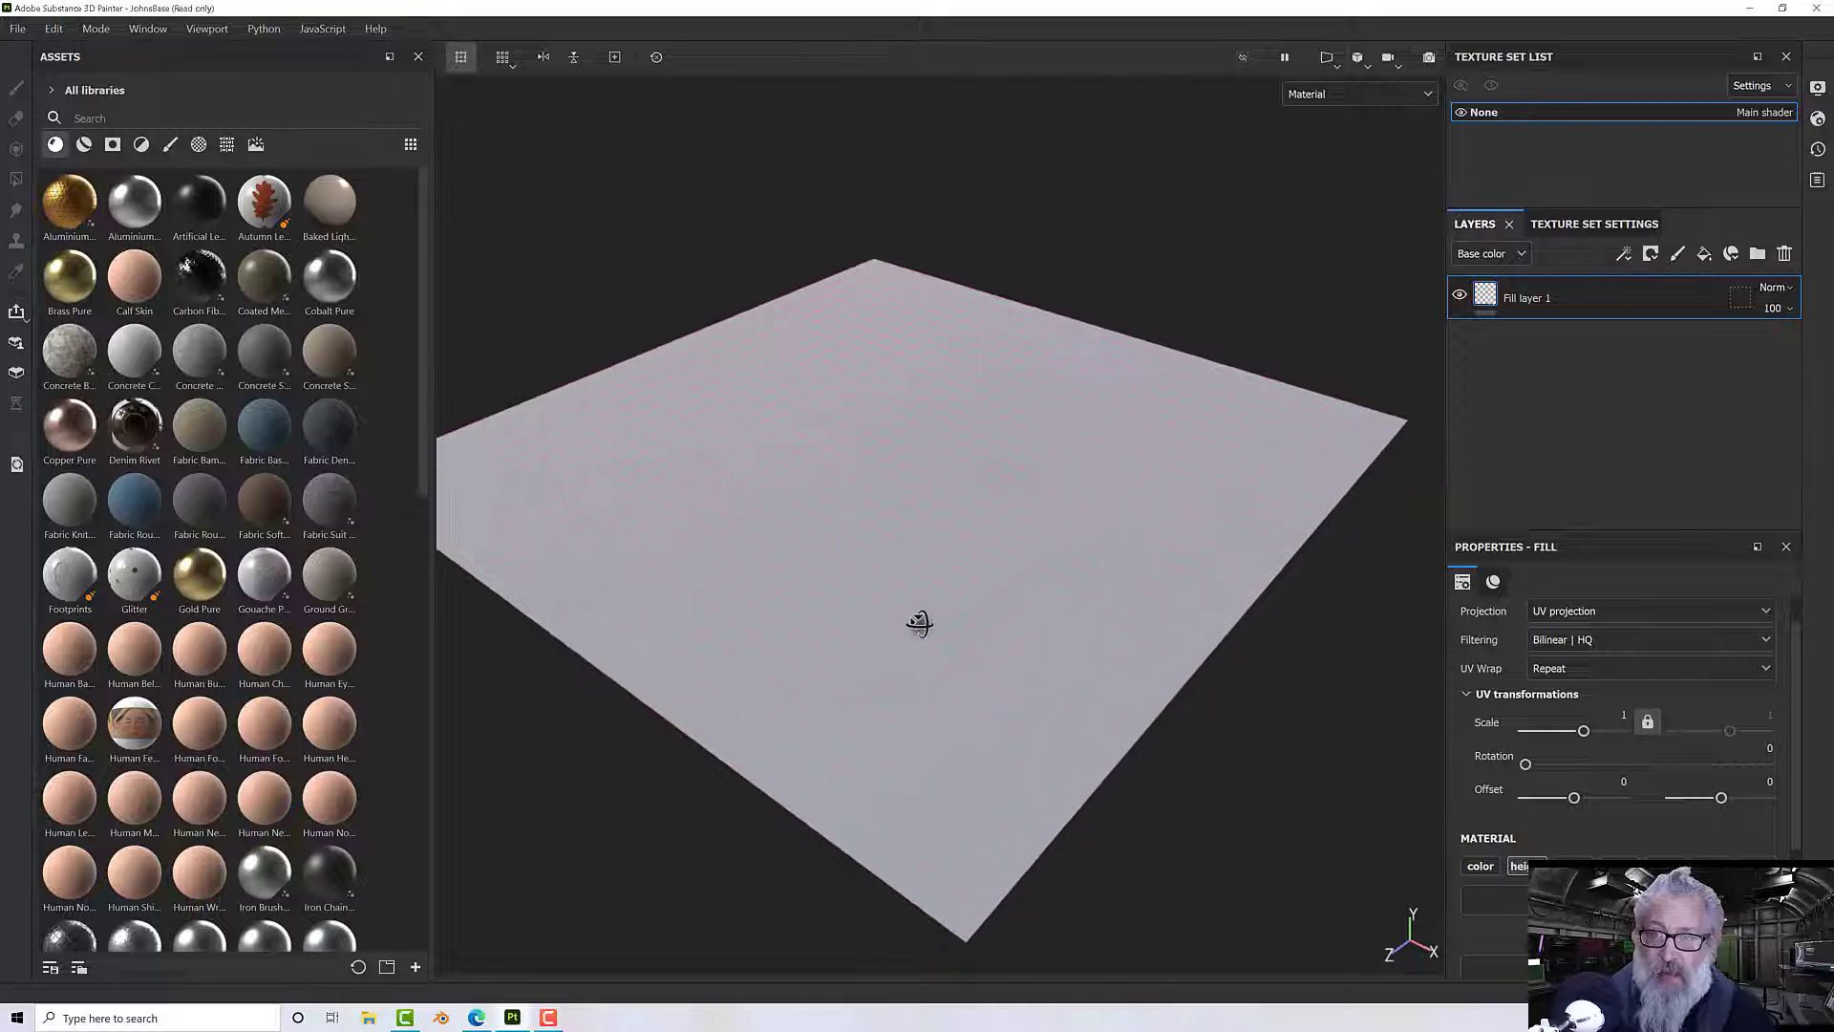
- Search the texture assets for "gaus" and assign Gaussian Noise to the fill layer's height channel
left_click(226, 145)
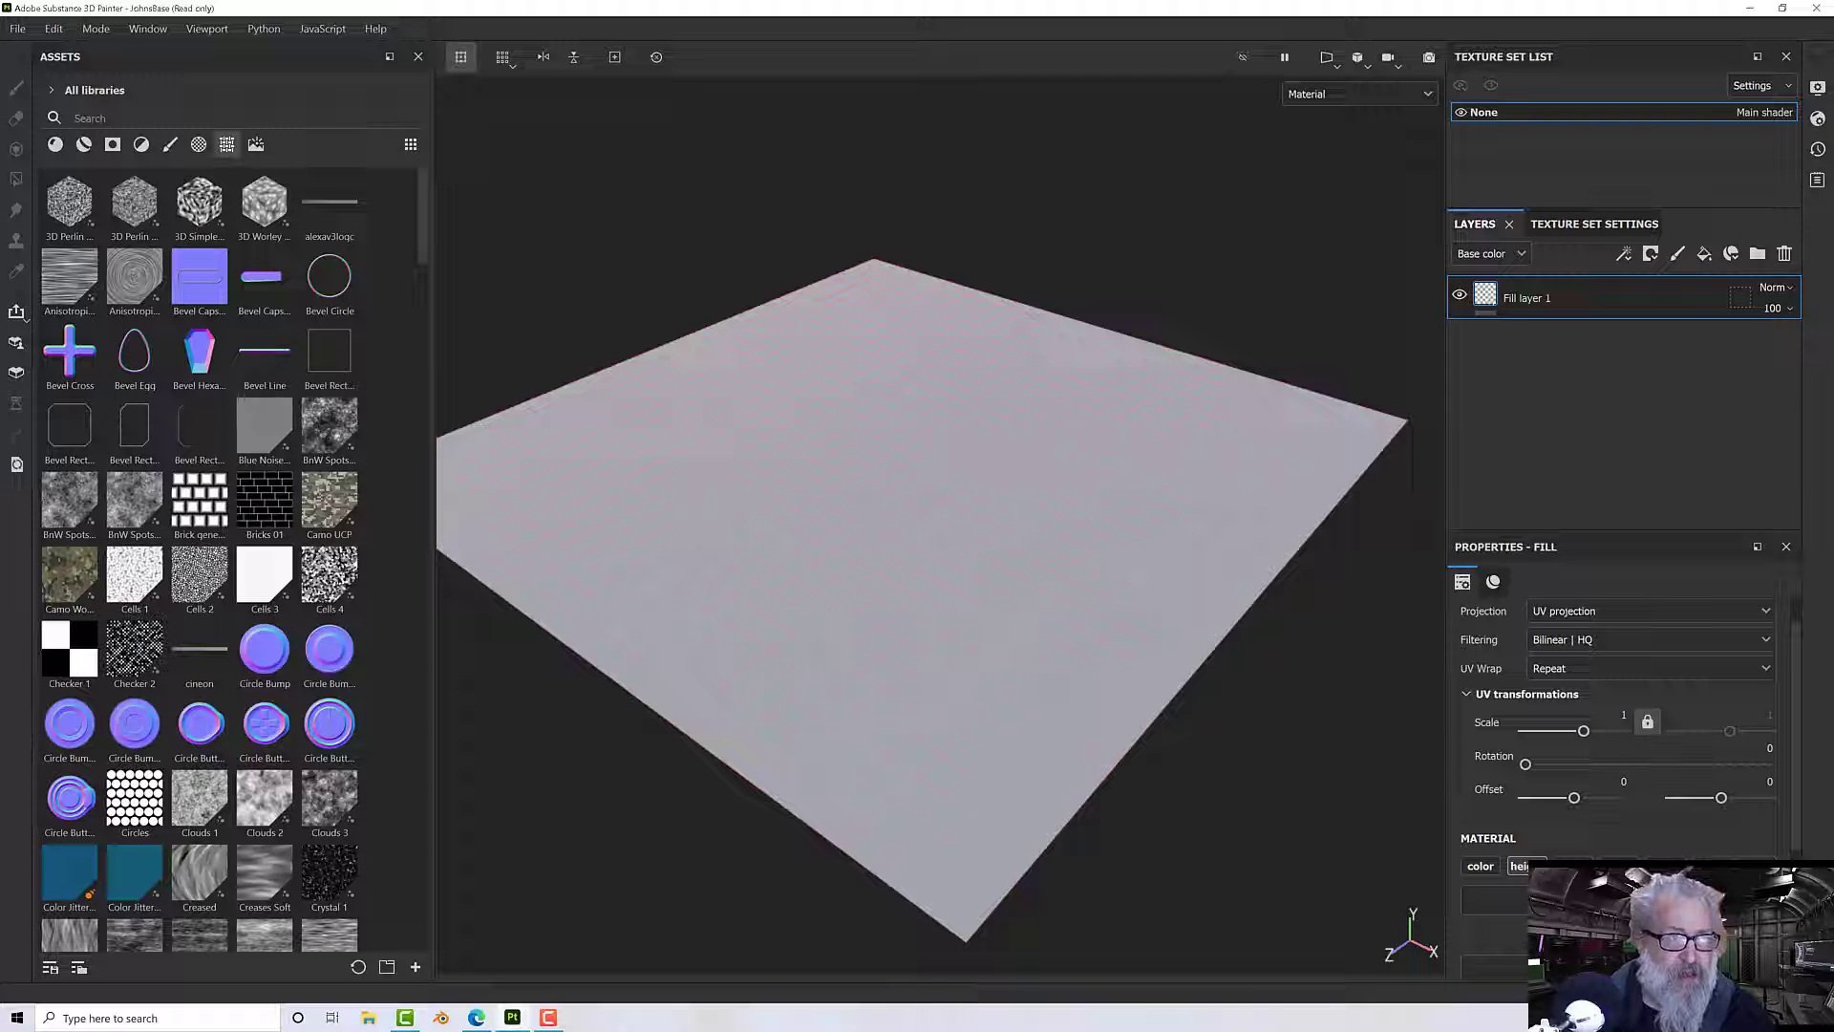
left_click(153, 114)
type("gaus")
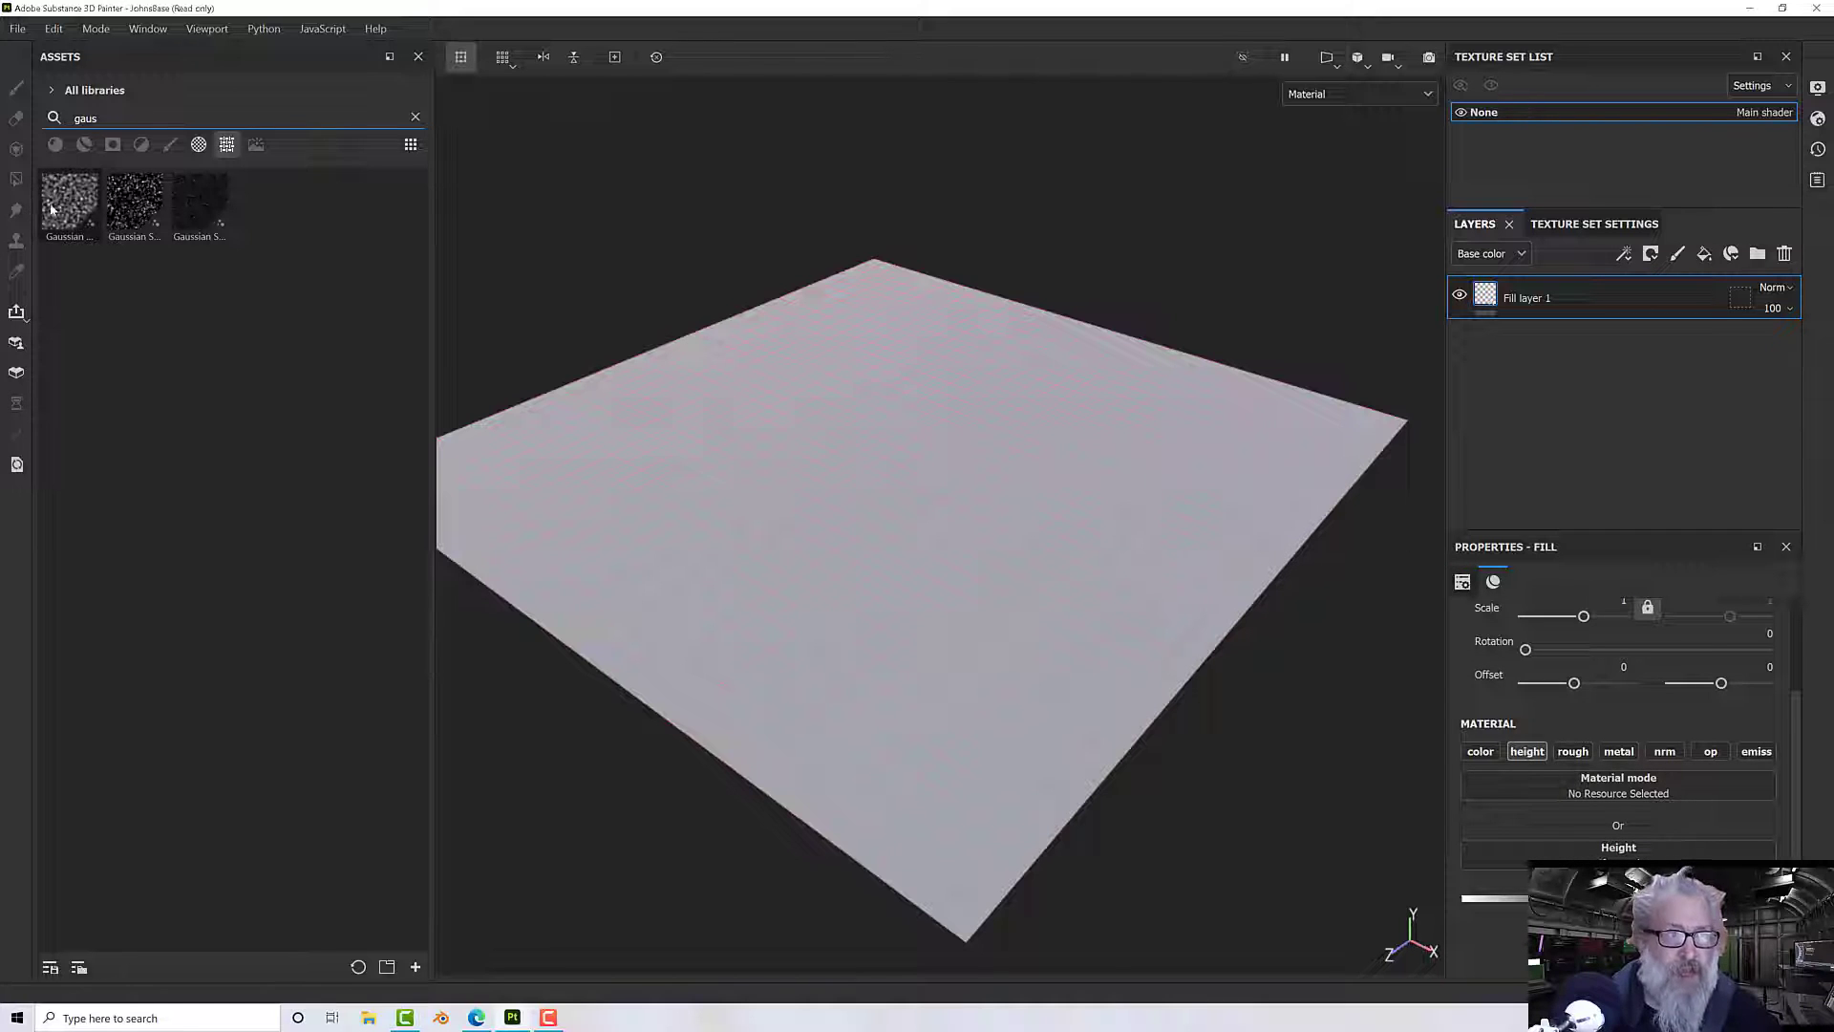
left_click_drag(51, 209, 1519, 853)
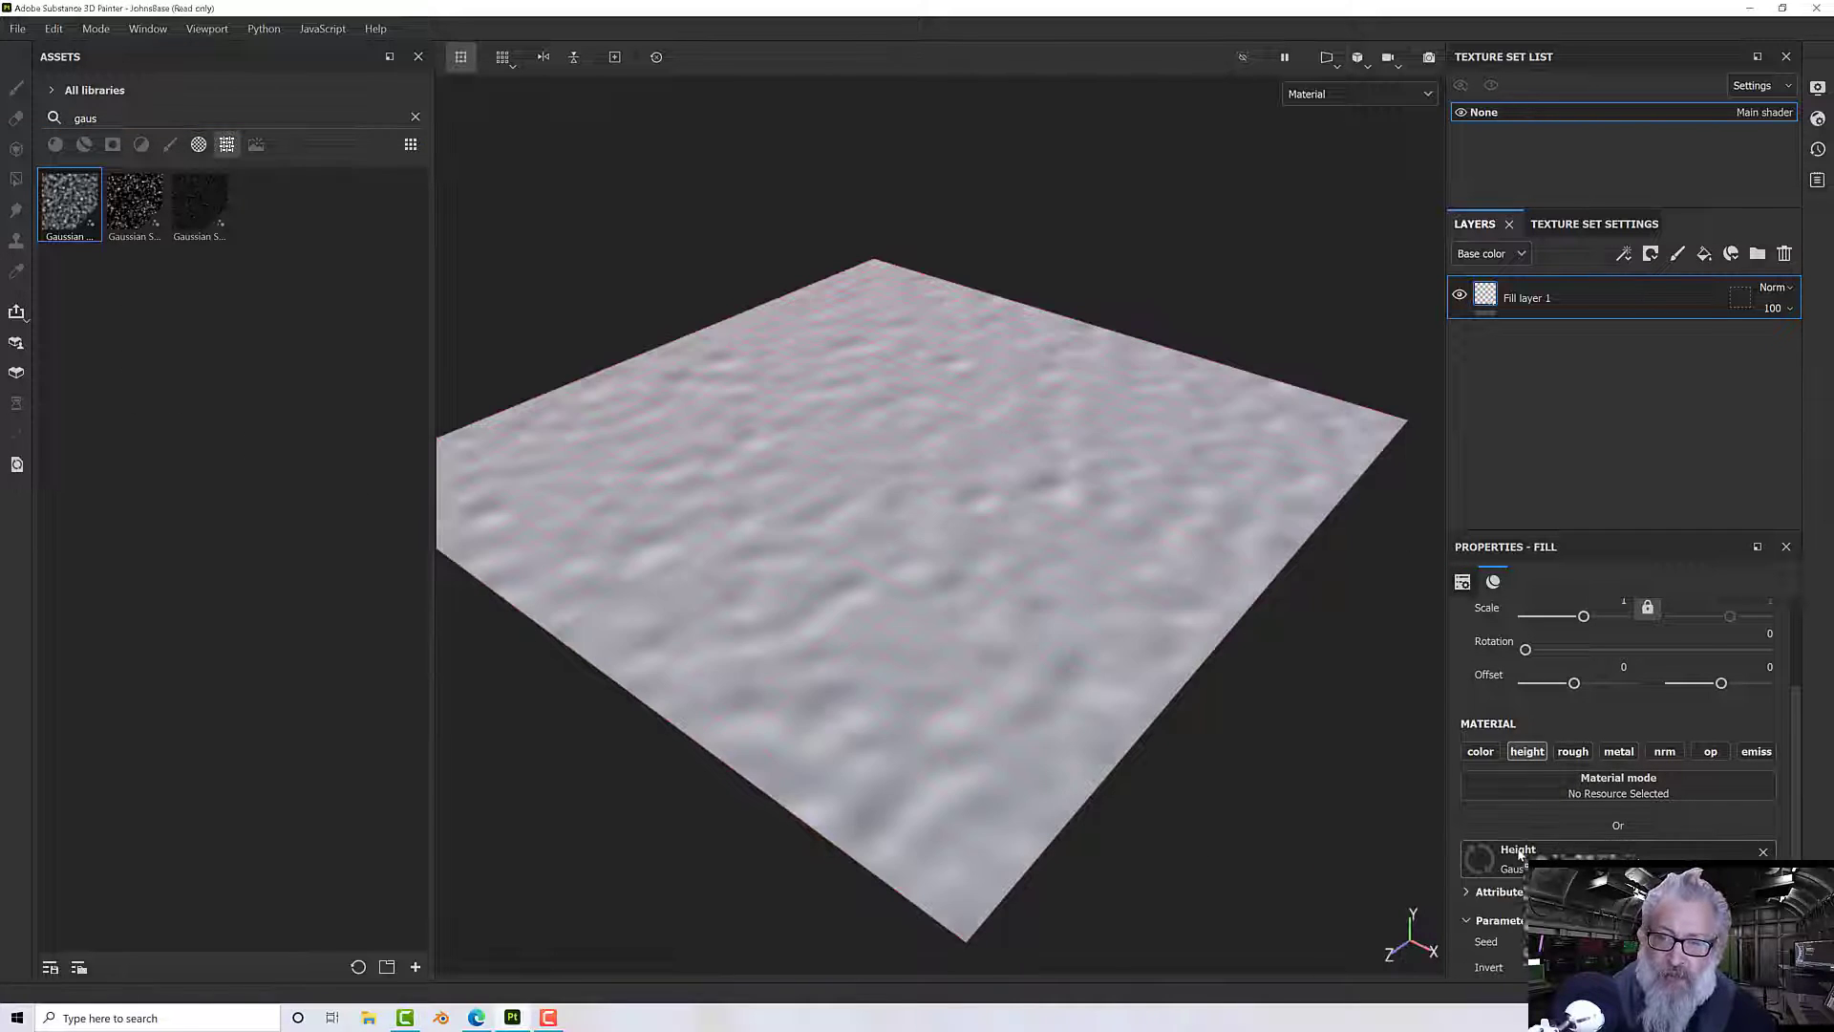
left_click_drag(1105, 726, 1109, 636, "alt")
scroll(1070, 672, "up", 3)
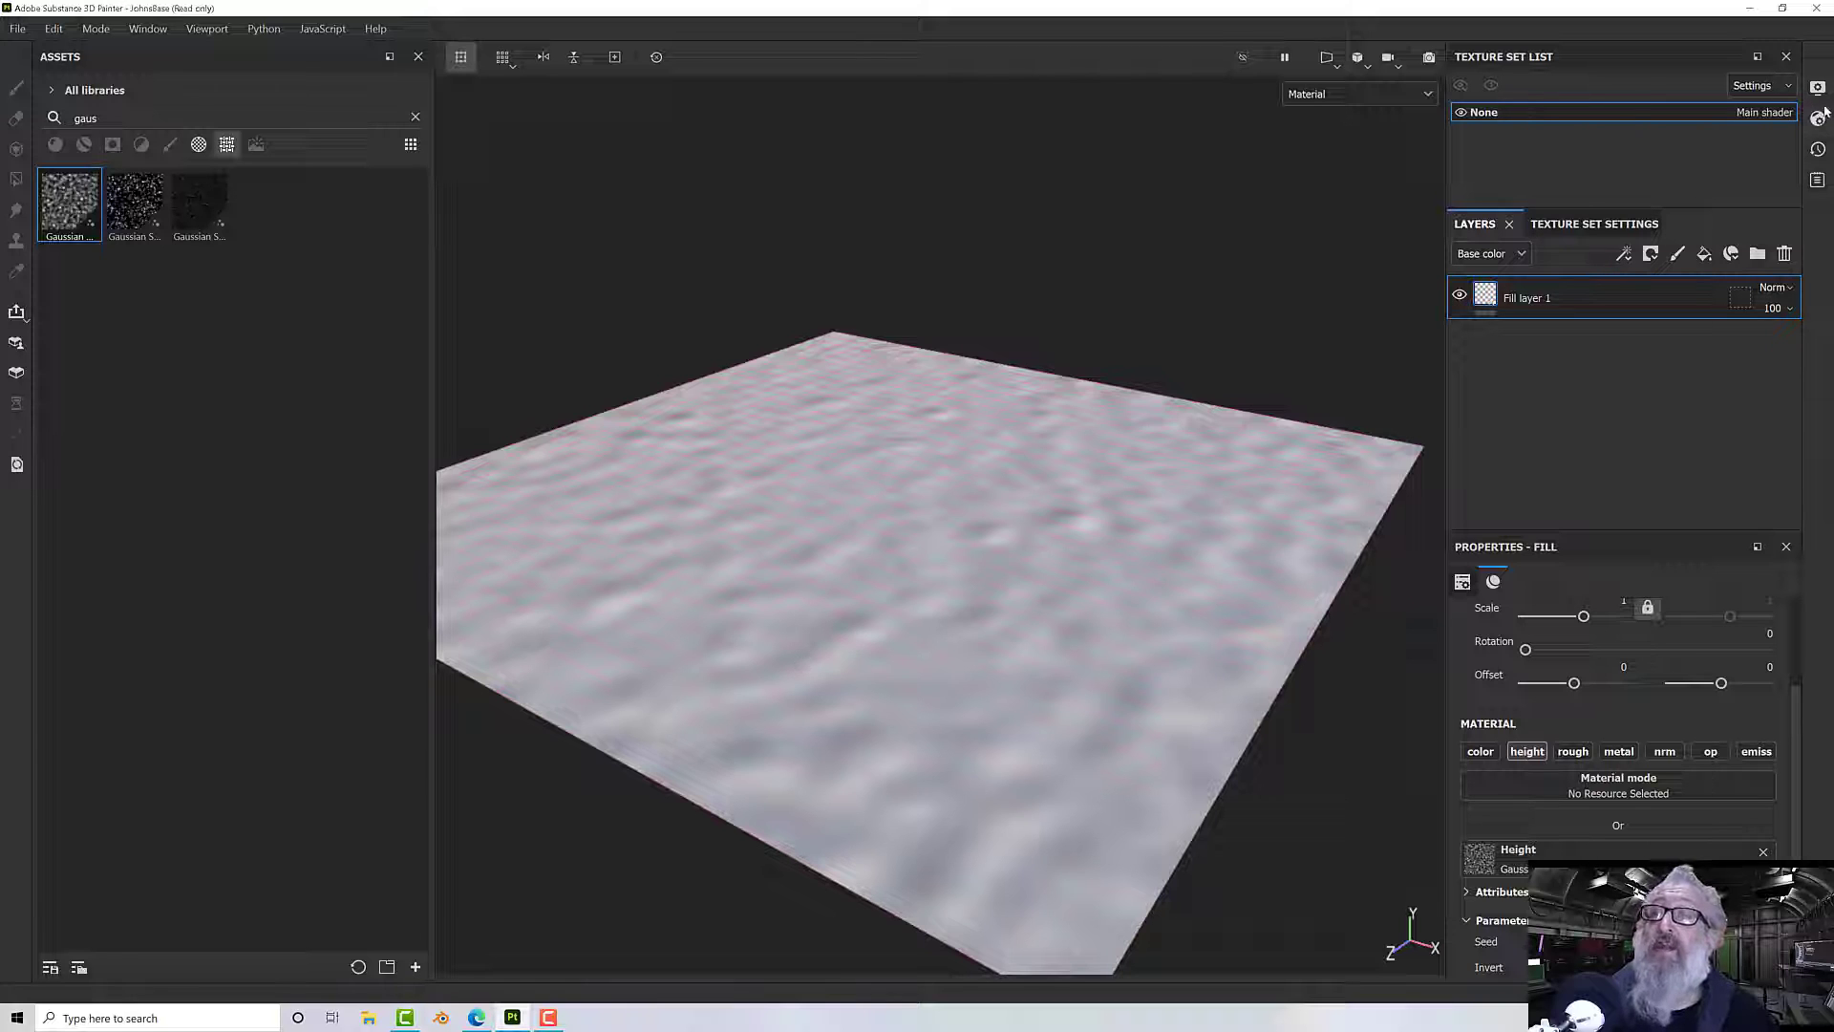
- Set the displacement scale to 0.5 in the main shader's displacement and tessellation settings
left_click(1820, 118)
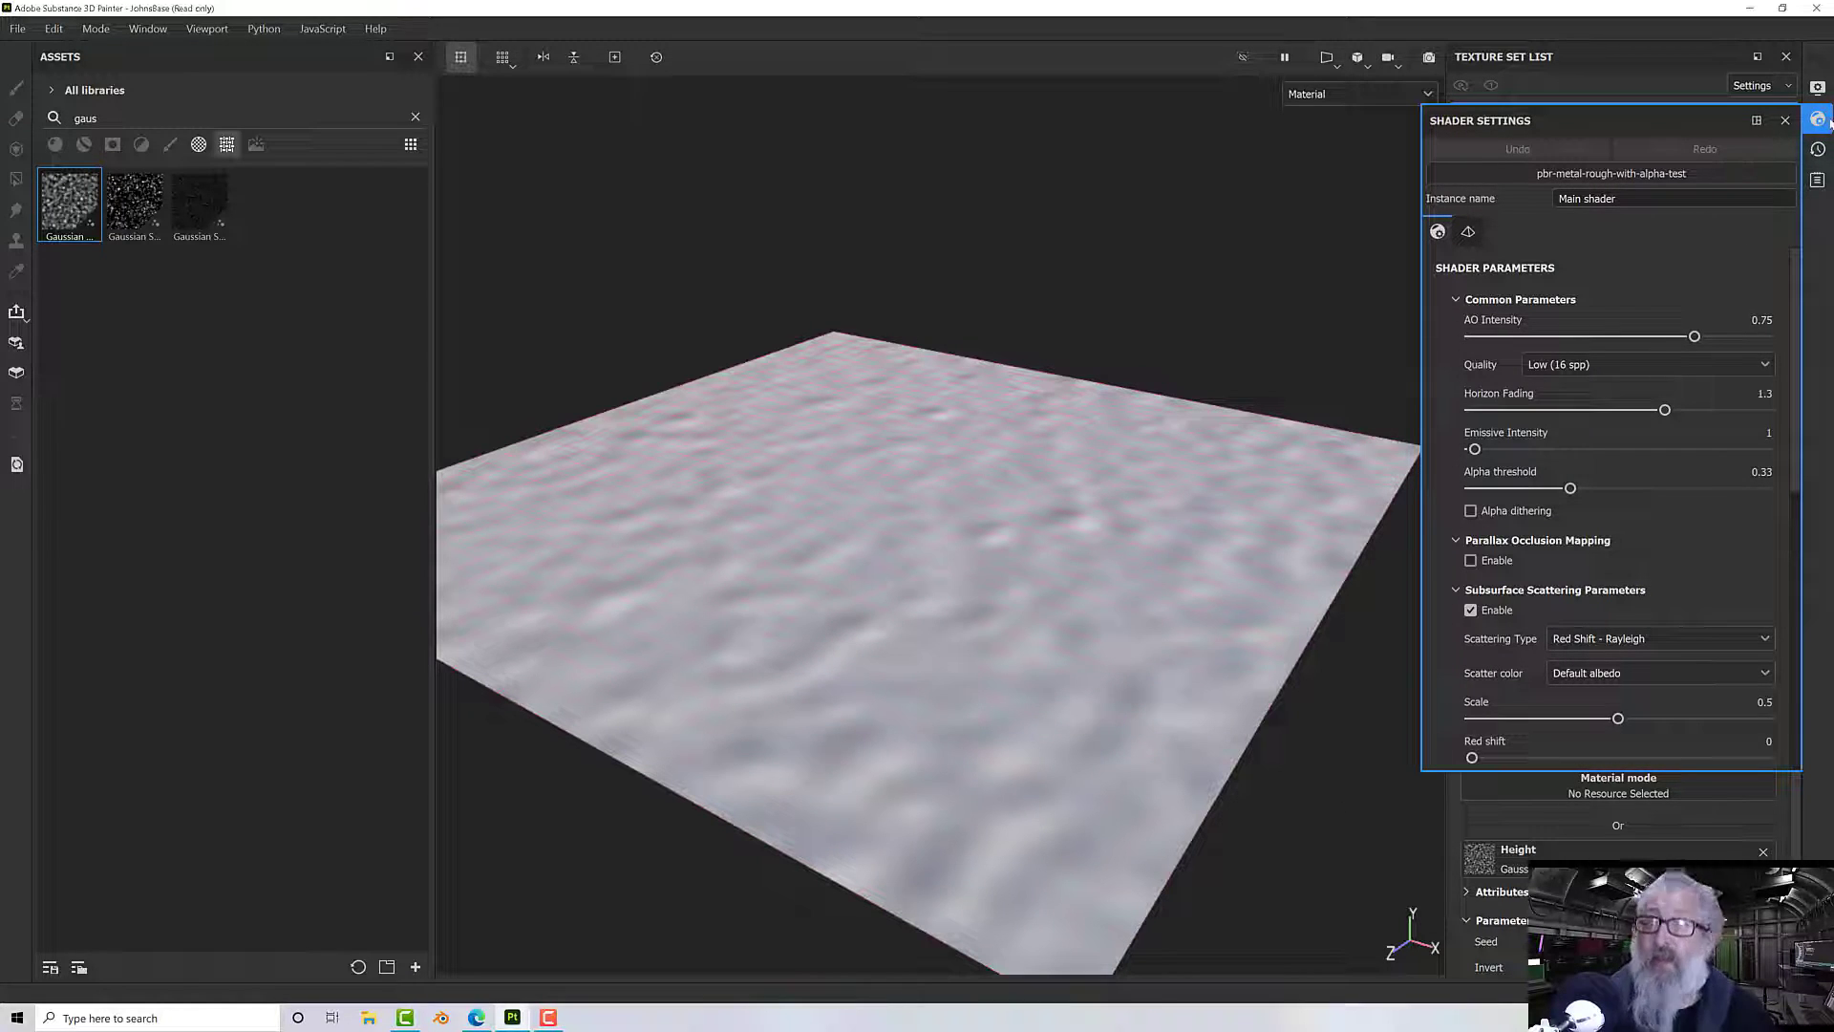
left_click(1468, 234)
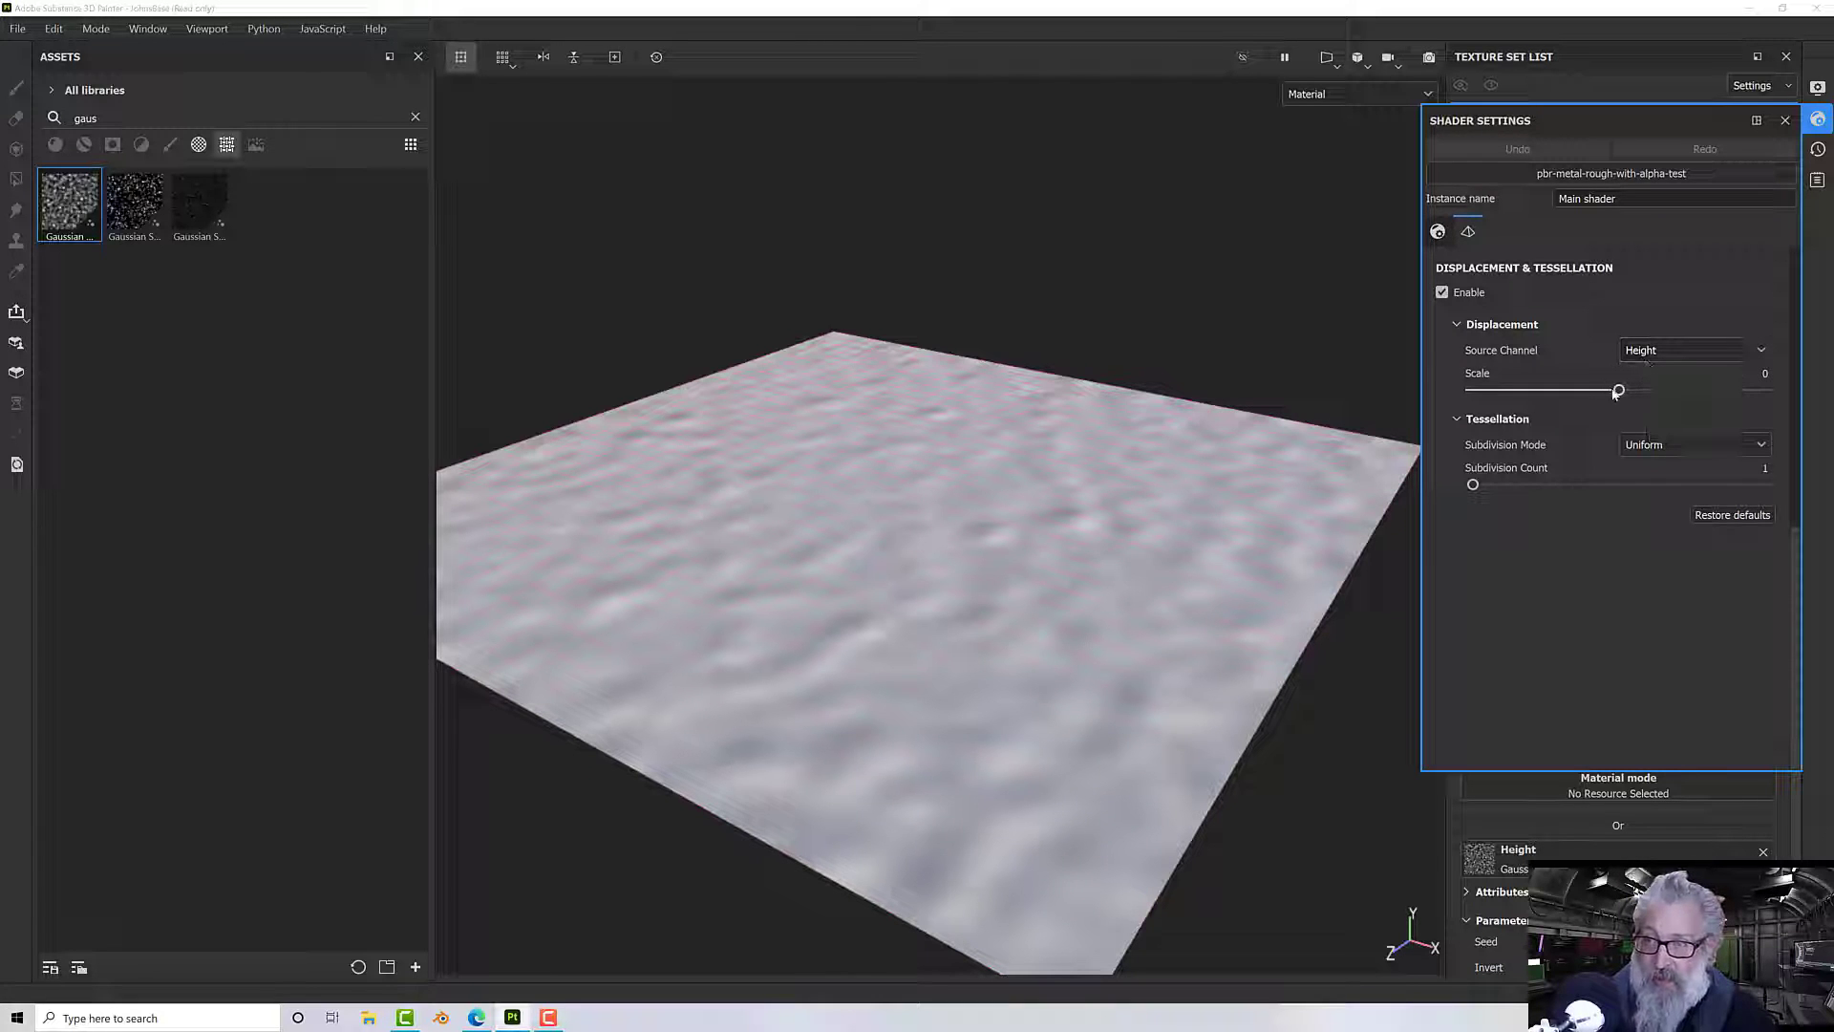
left_click_drag(1619, 390, 1741, 390)
left_click_drag(1185, 554, 1189, 517, "alt")
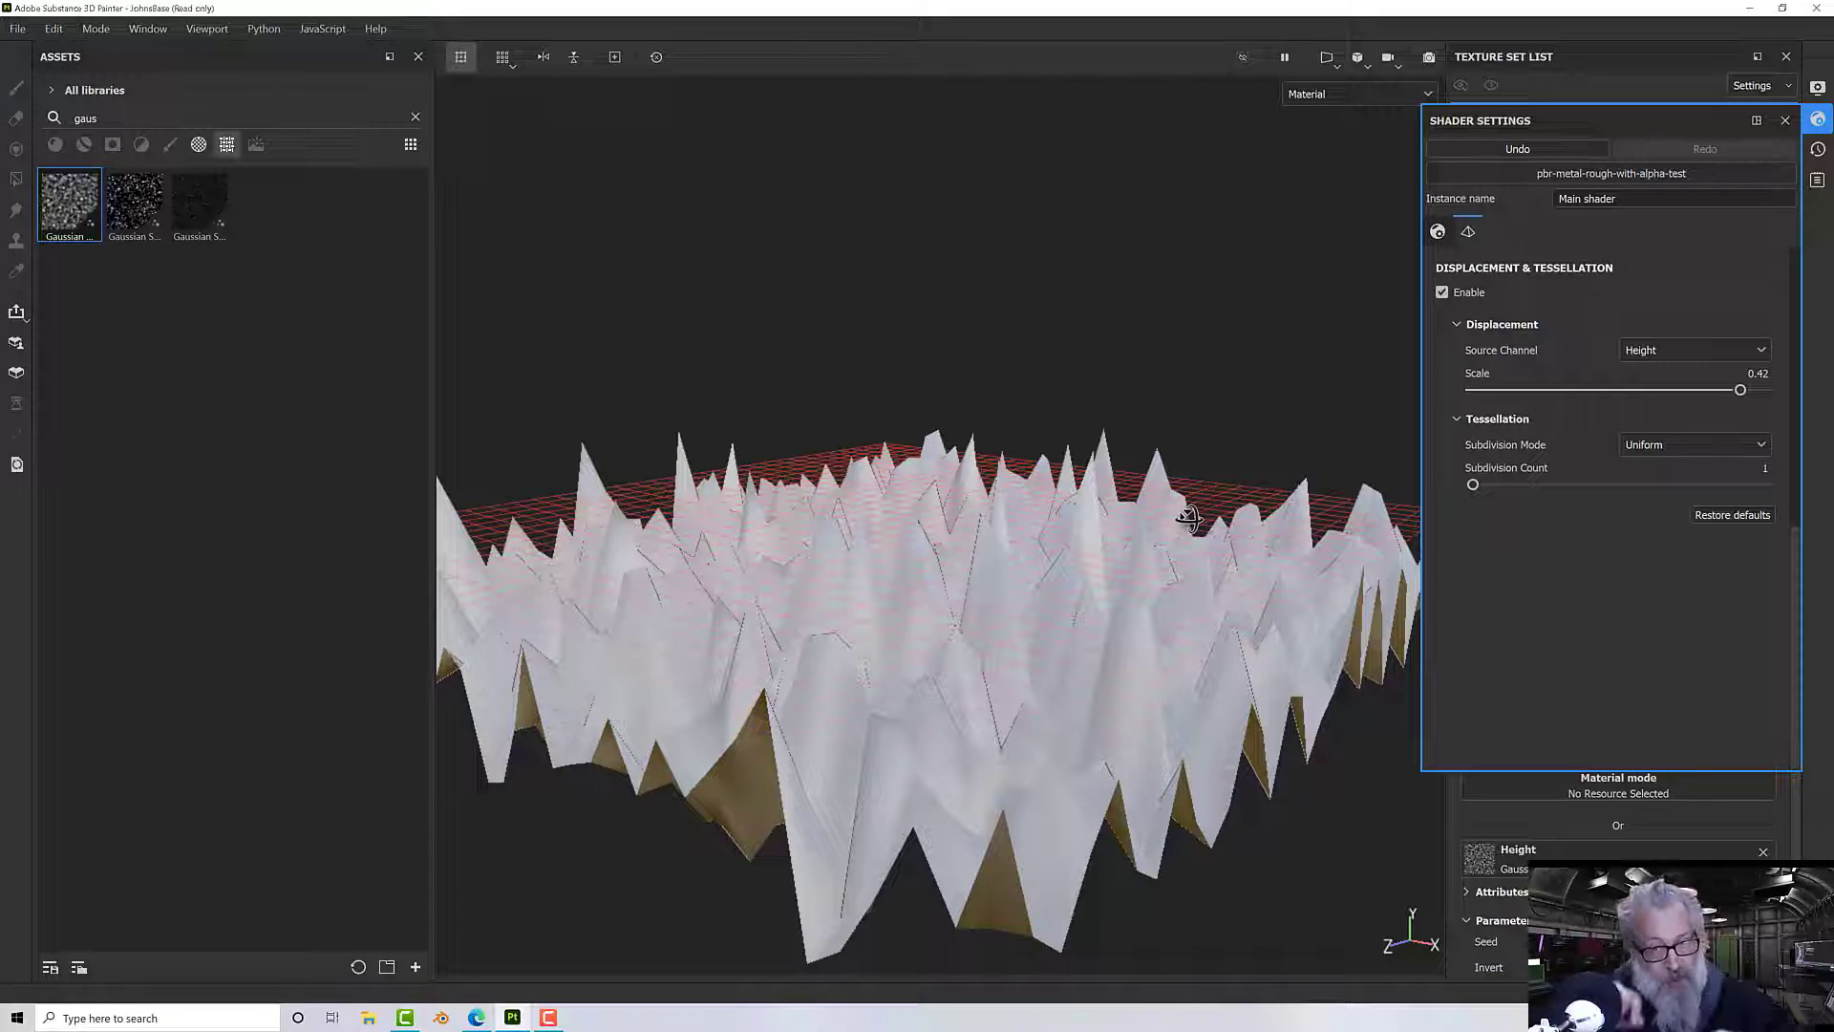
left_click_drag(1188, 517, 1189, 518, "alt")
left_click_drag(1122, 612, 1299, 554, "alt")
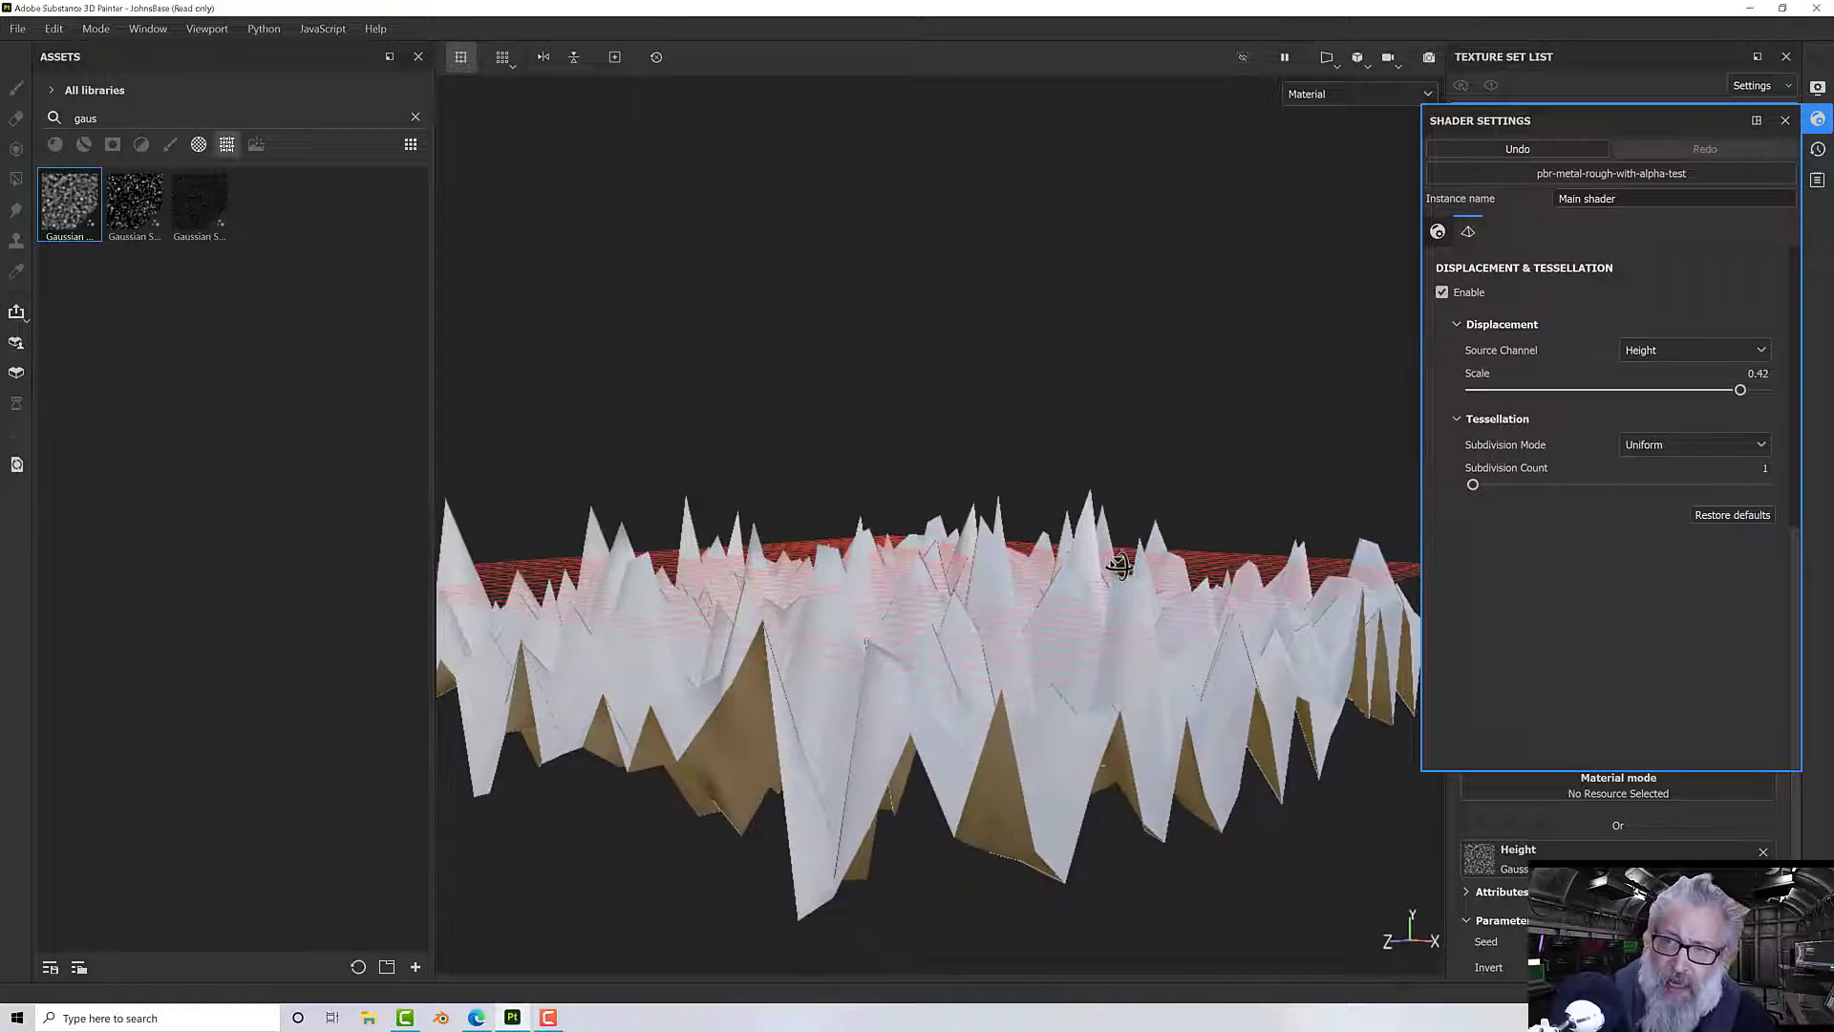
left_click_drag(1741, 390, 1784, 397)
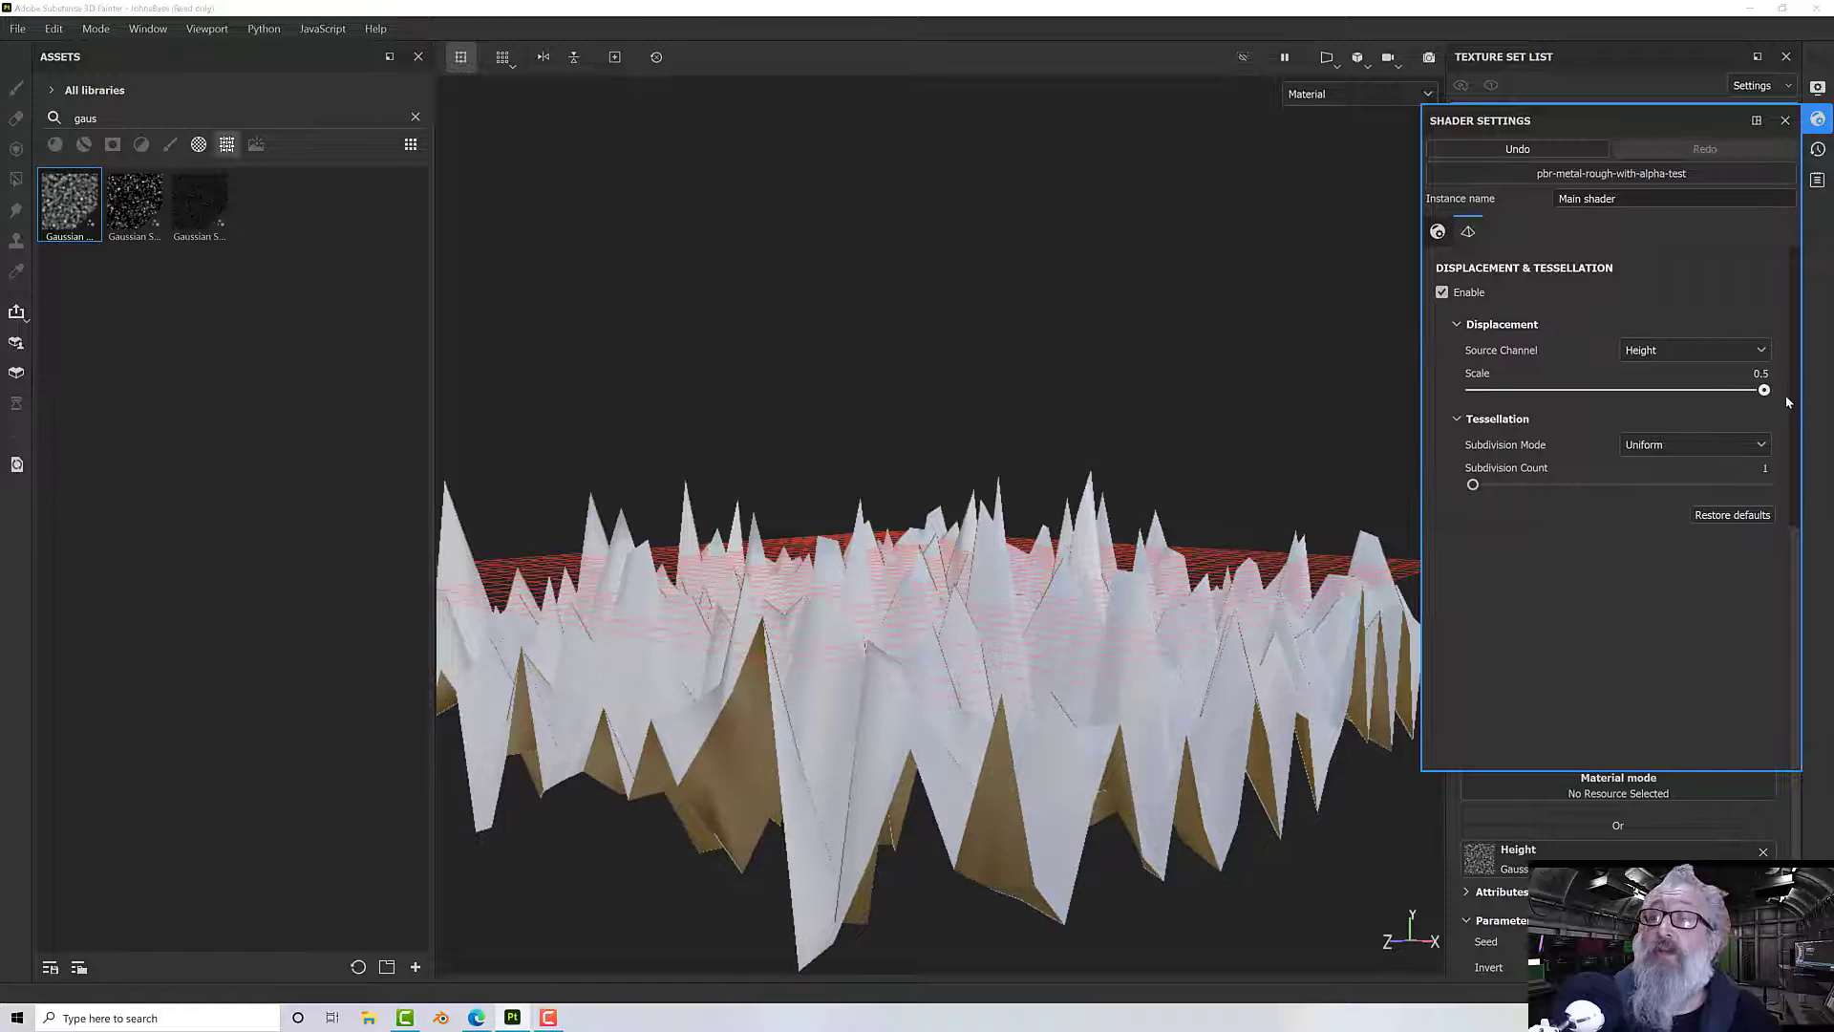
- Set the shader's uniform tessellation subdivision count to 32 and close the shader settings
left_click_drag(1119, 514, 953, 557, "alt")
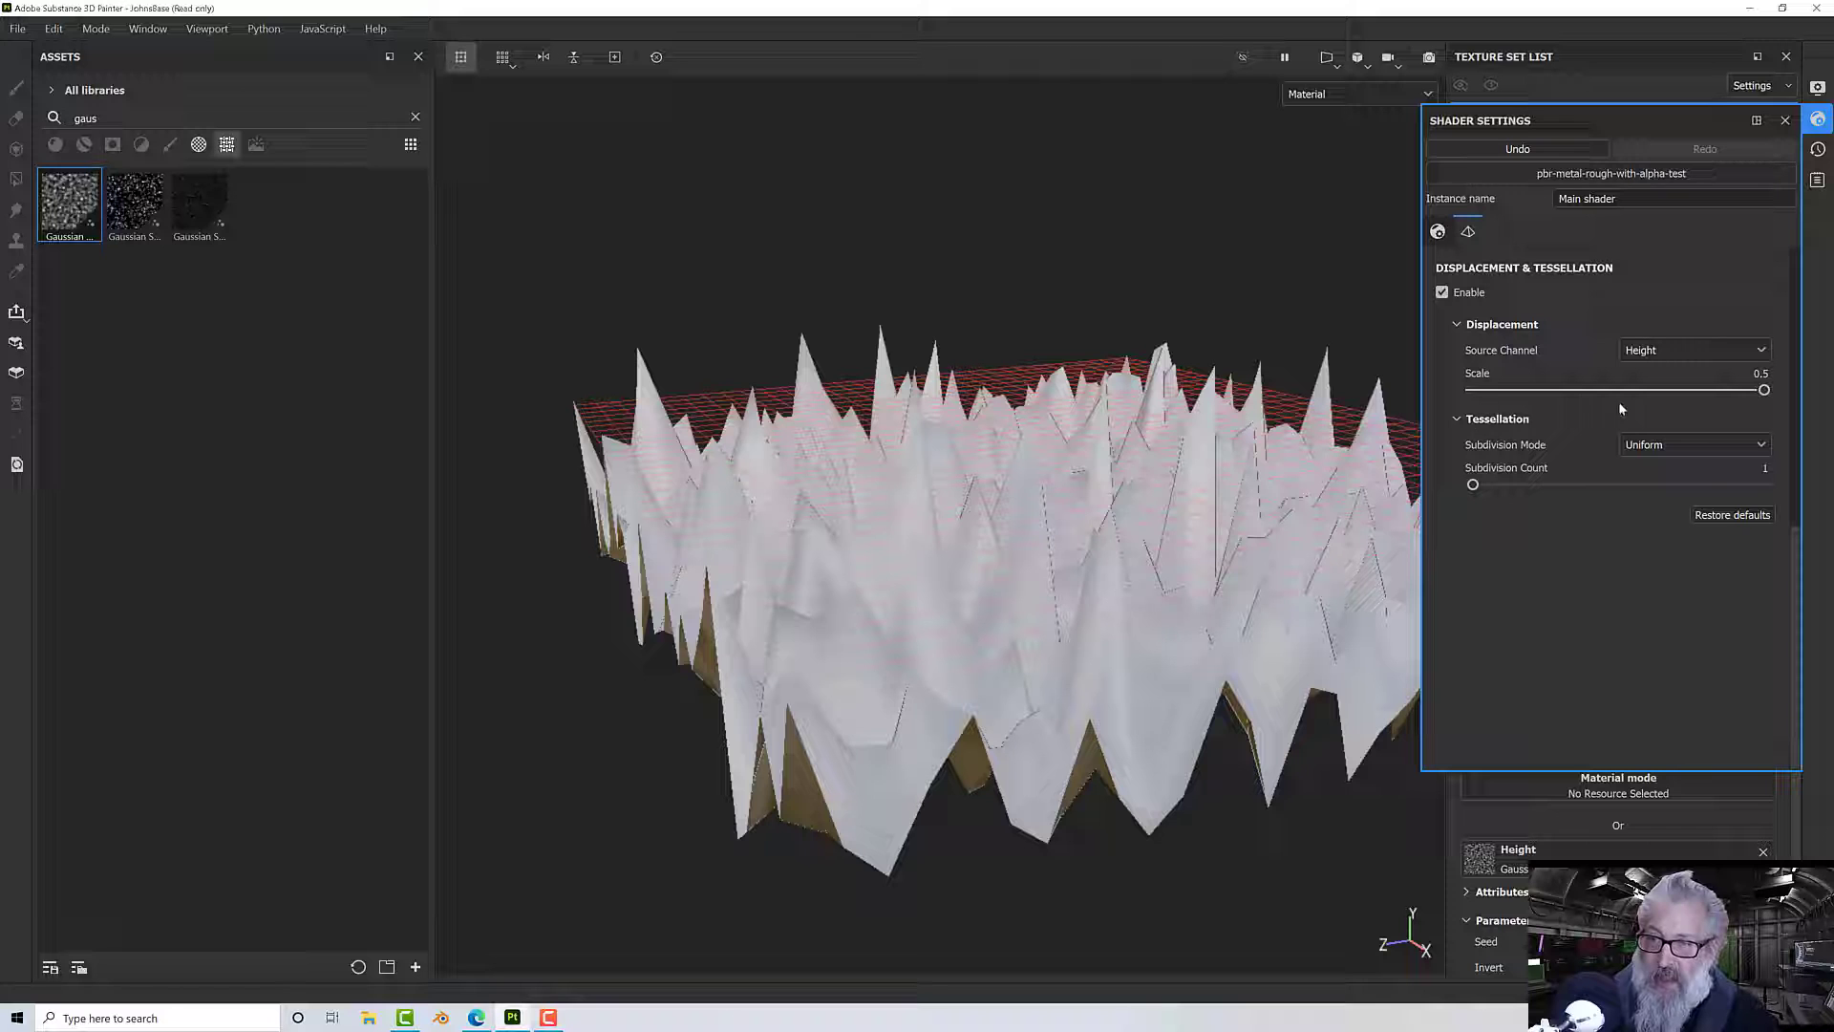
left_click_drag(1472, 486, 1764, 488)
left_click_drag(1125, 541, 1138, 500, "alt")
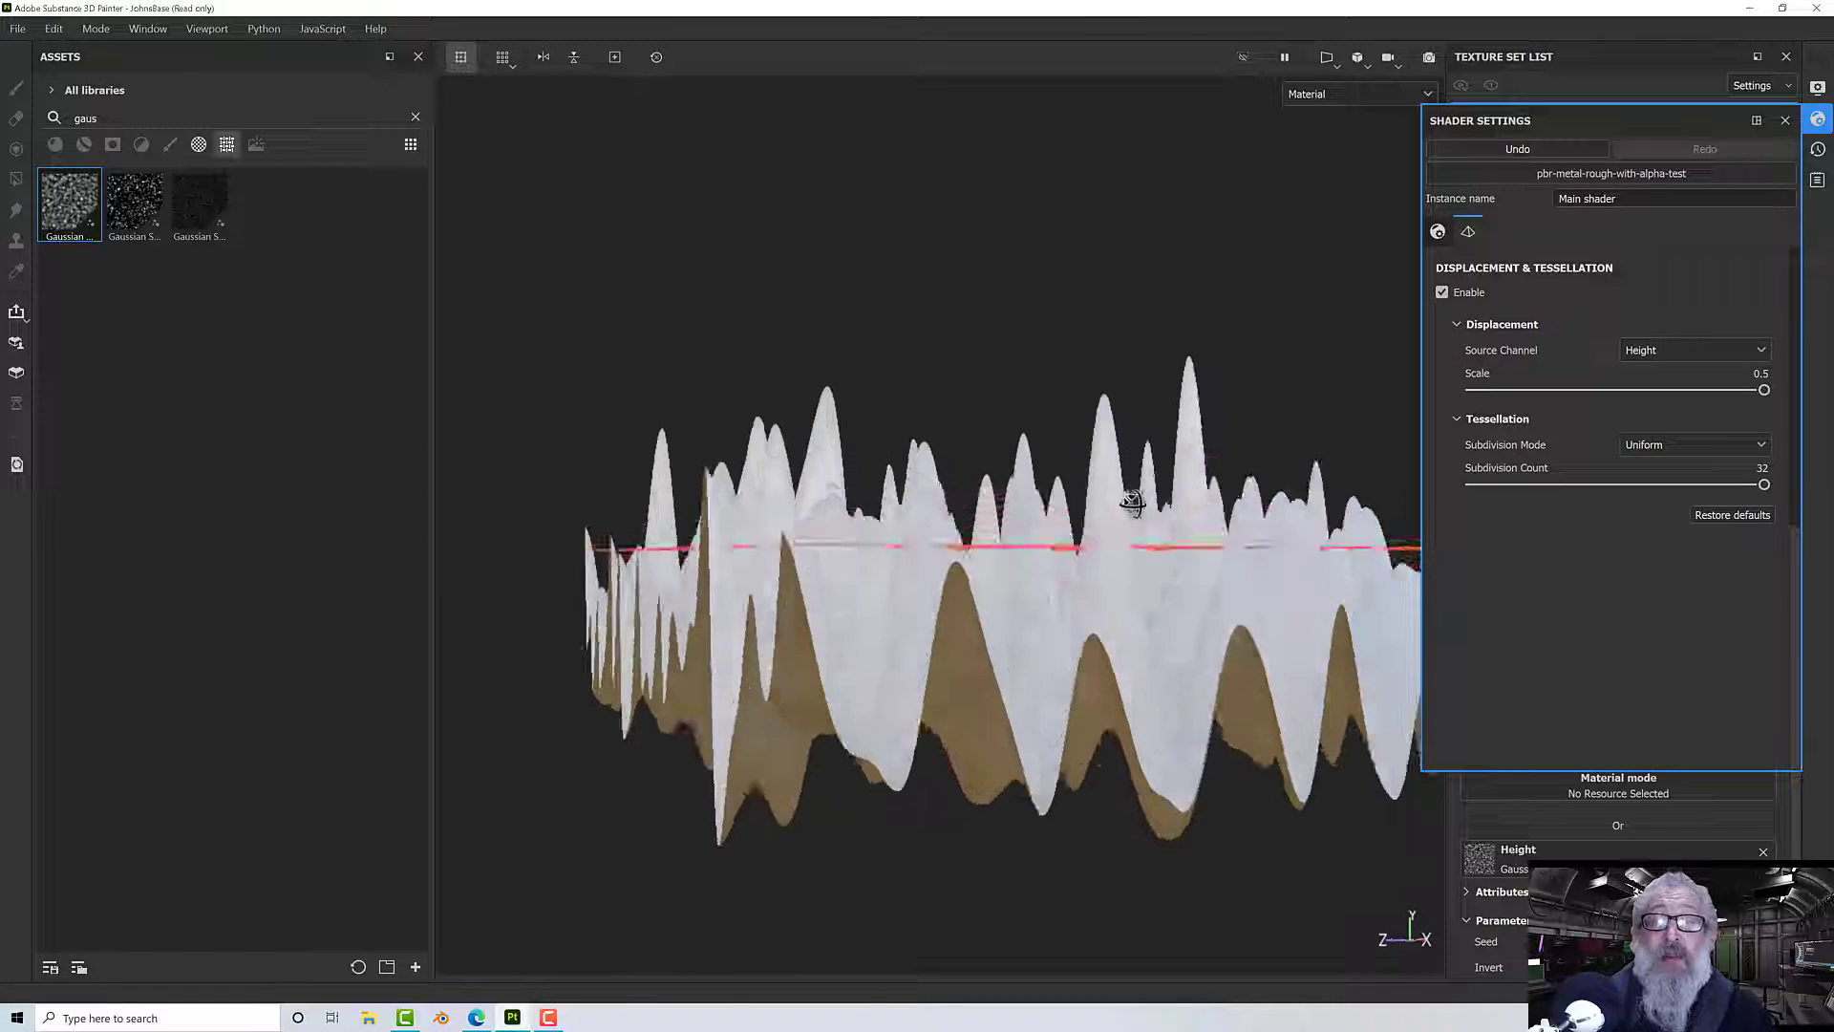
scroll(1356, 593, "up", 5)
scroll(1356, 592, "down", 5)
left_click_drag(1357, 592, 1031, 512, "alt")
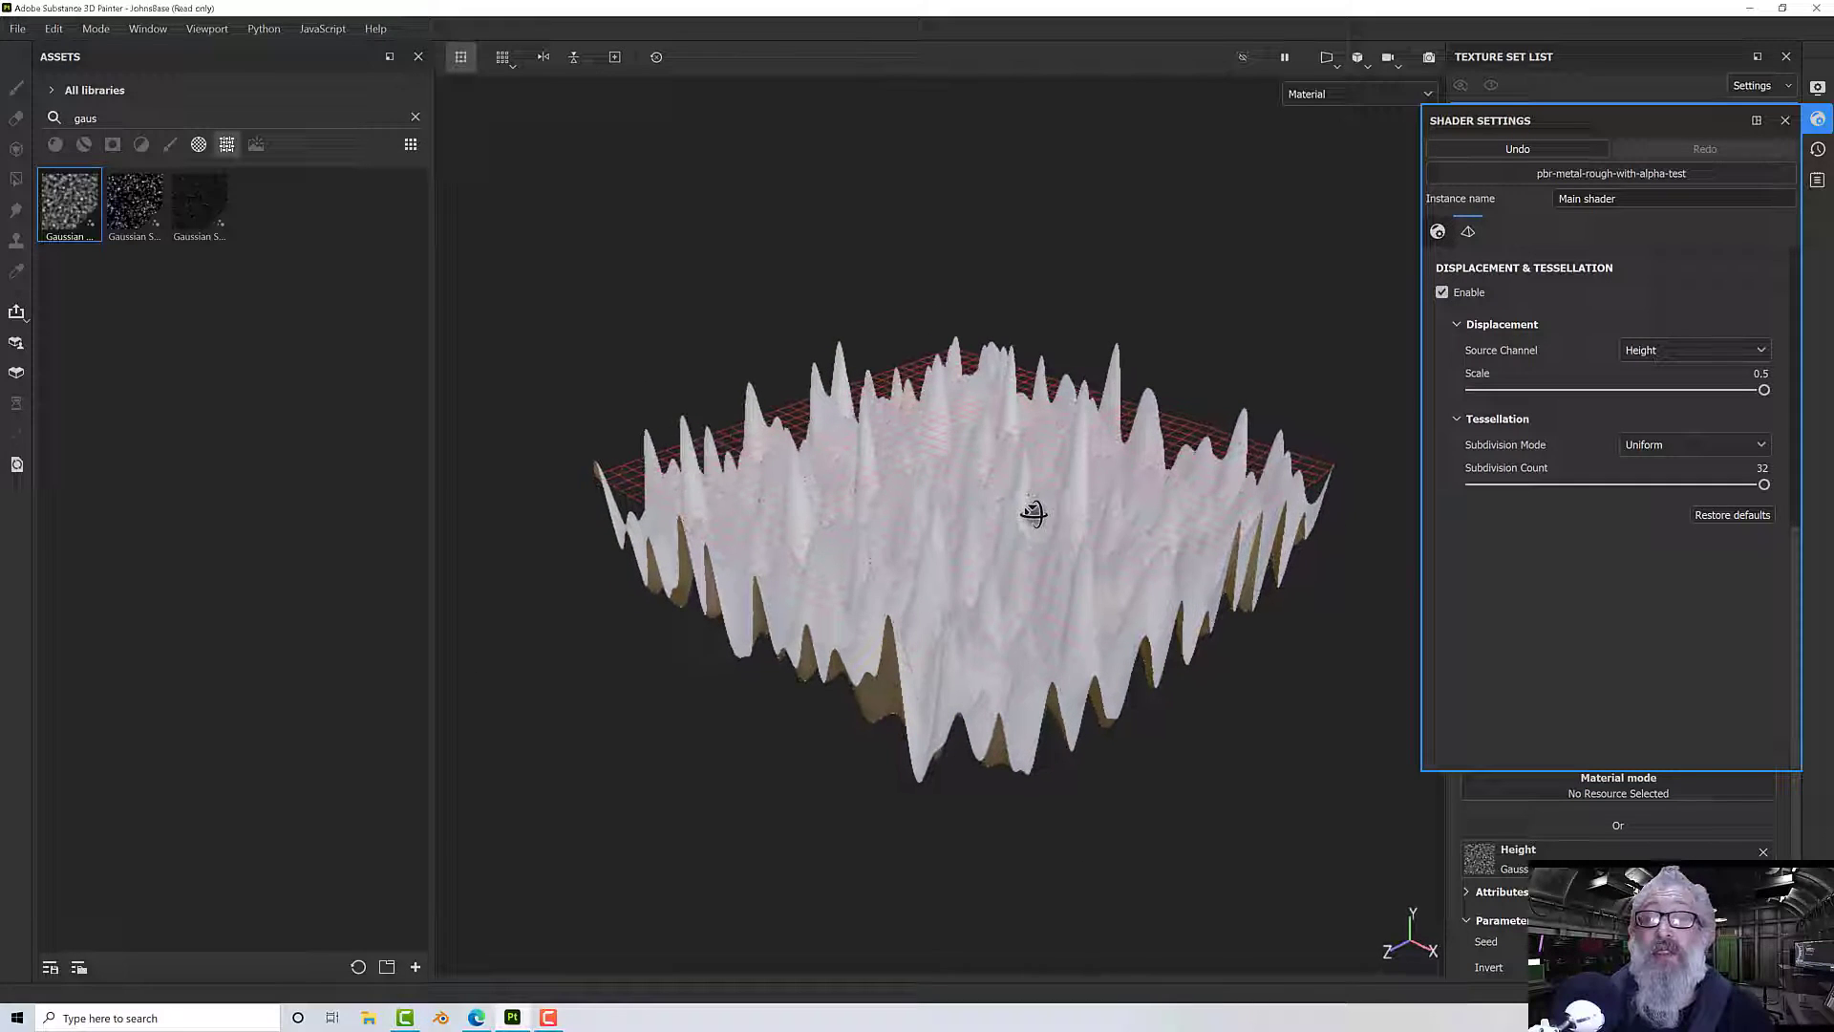
left_click(1783, 121)
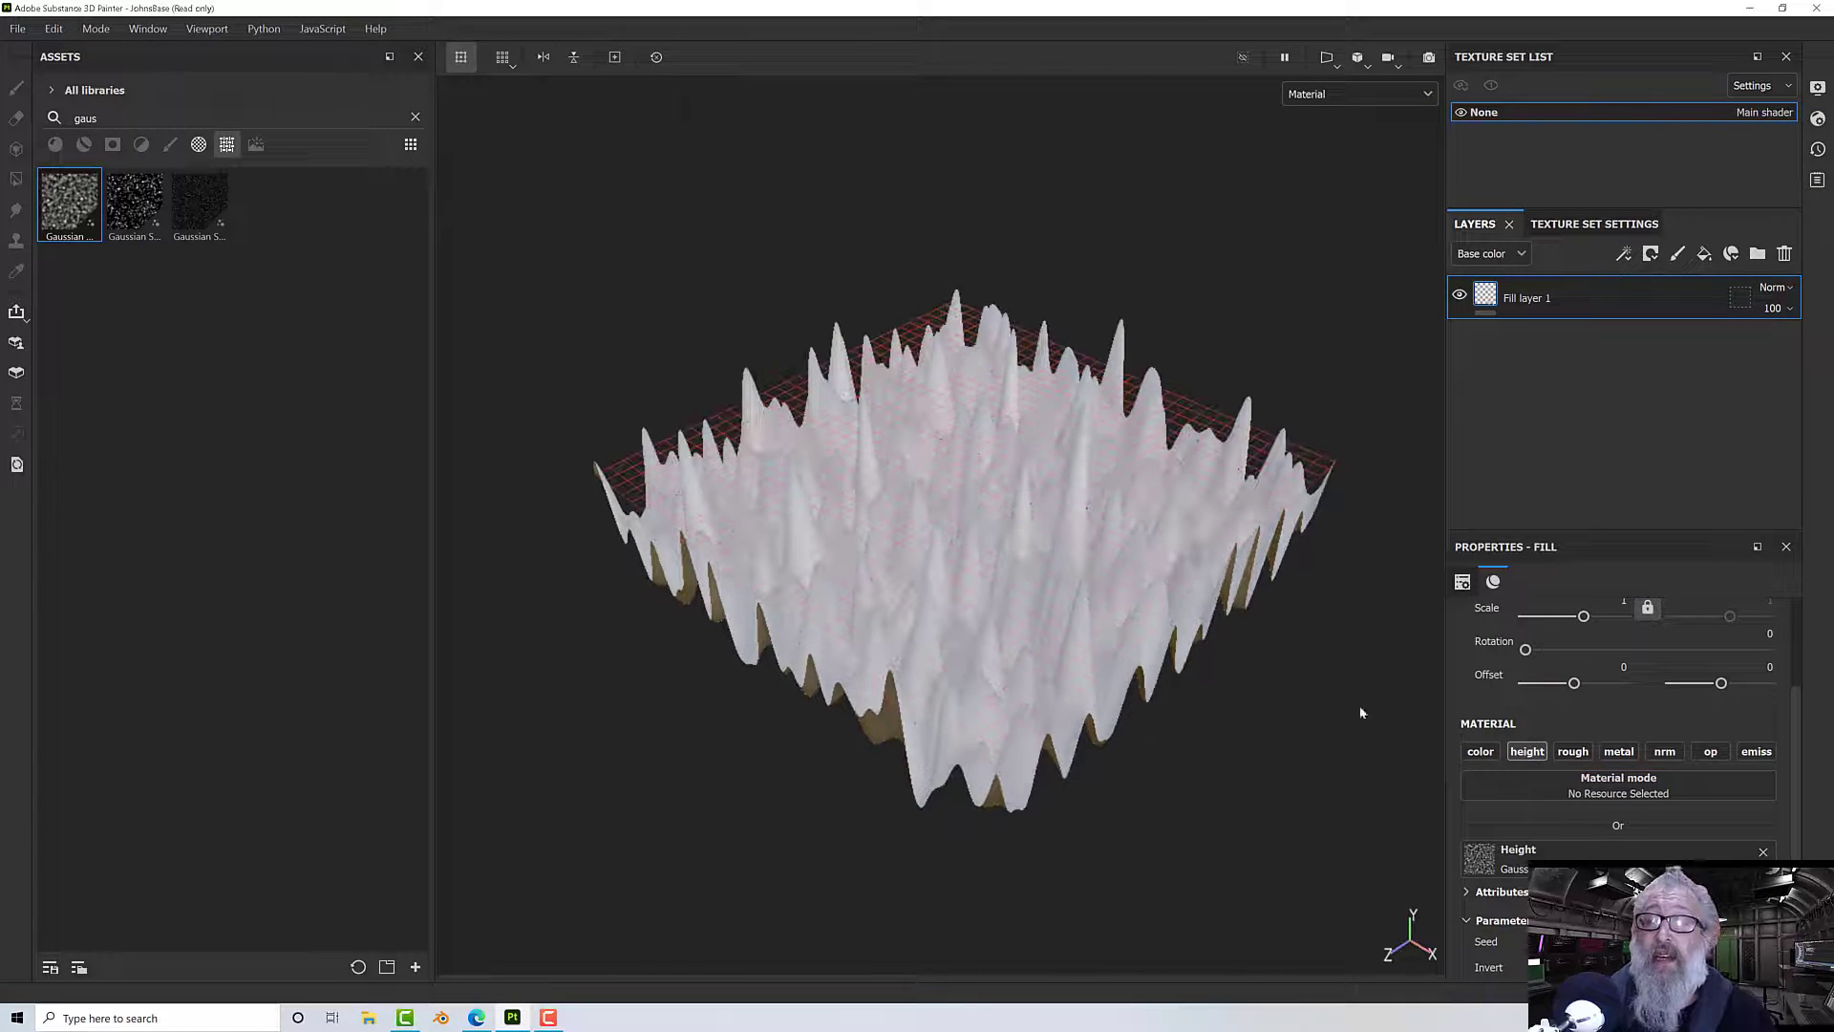
- Lower the scale of the fill layer's Gaussian Noise to turn the dense spikes into a few broad hills
scroll(1561, 805, "down", 1)
left_click_drag(875, 525, 1002, 569, "alt")
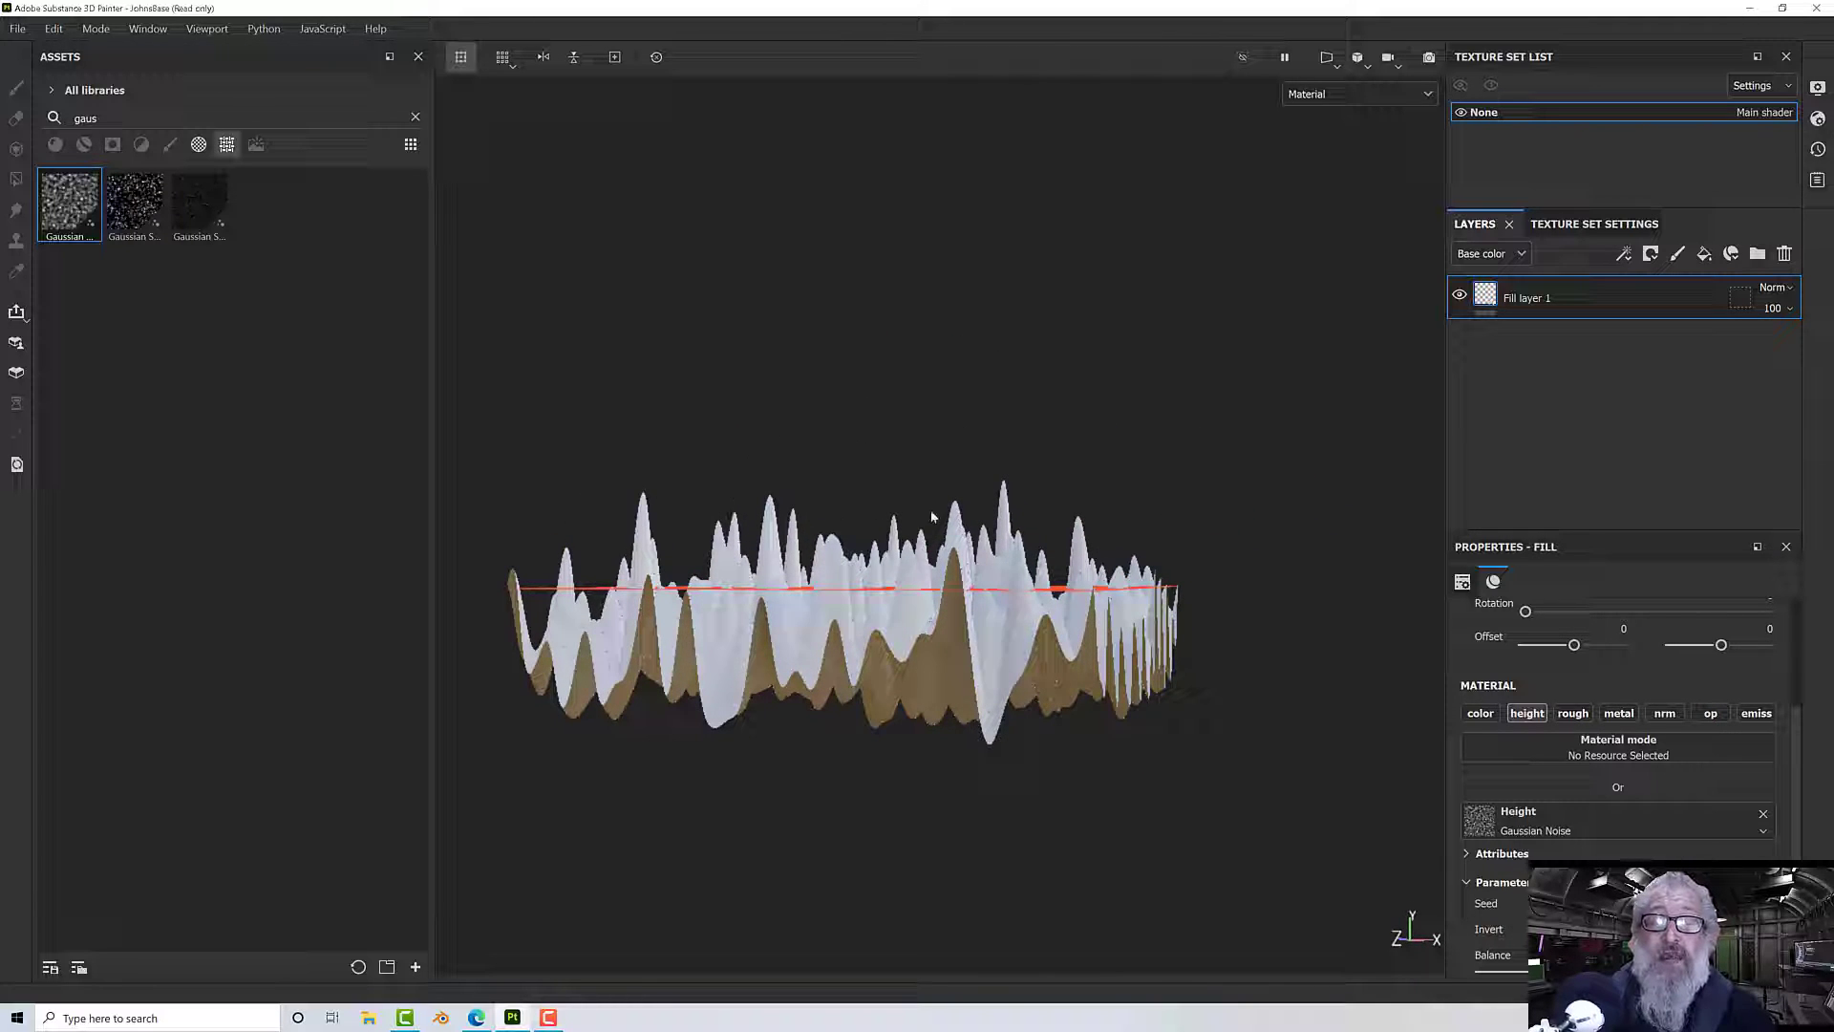
scroll(1574, 816, "down", 2)
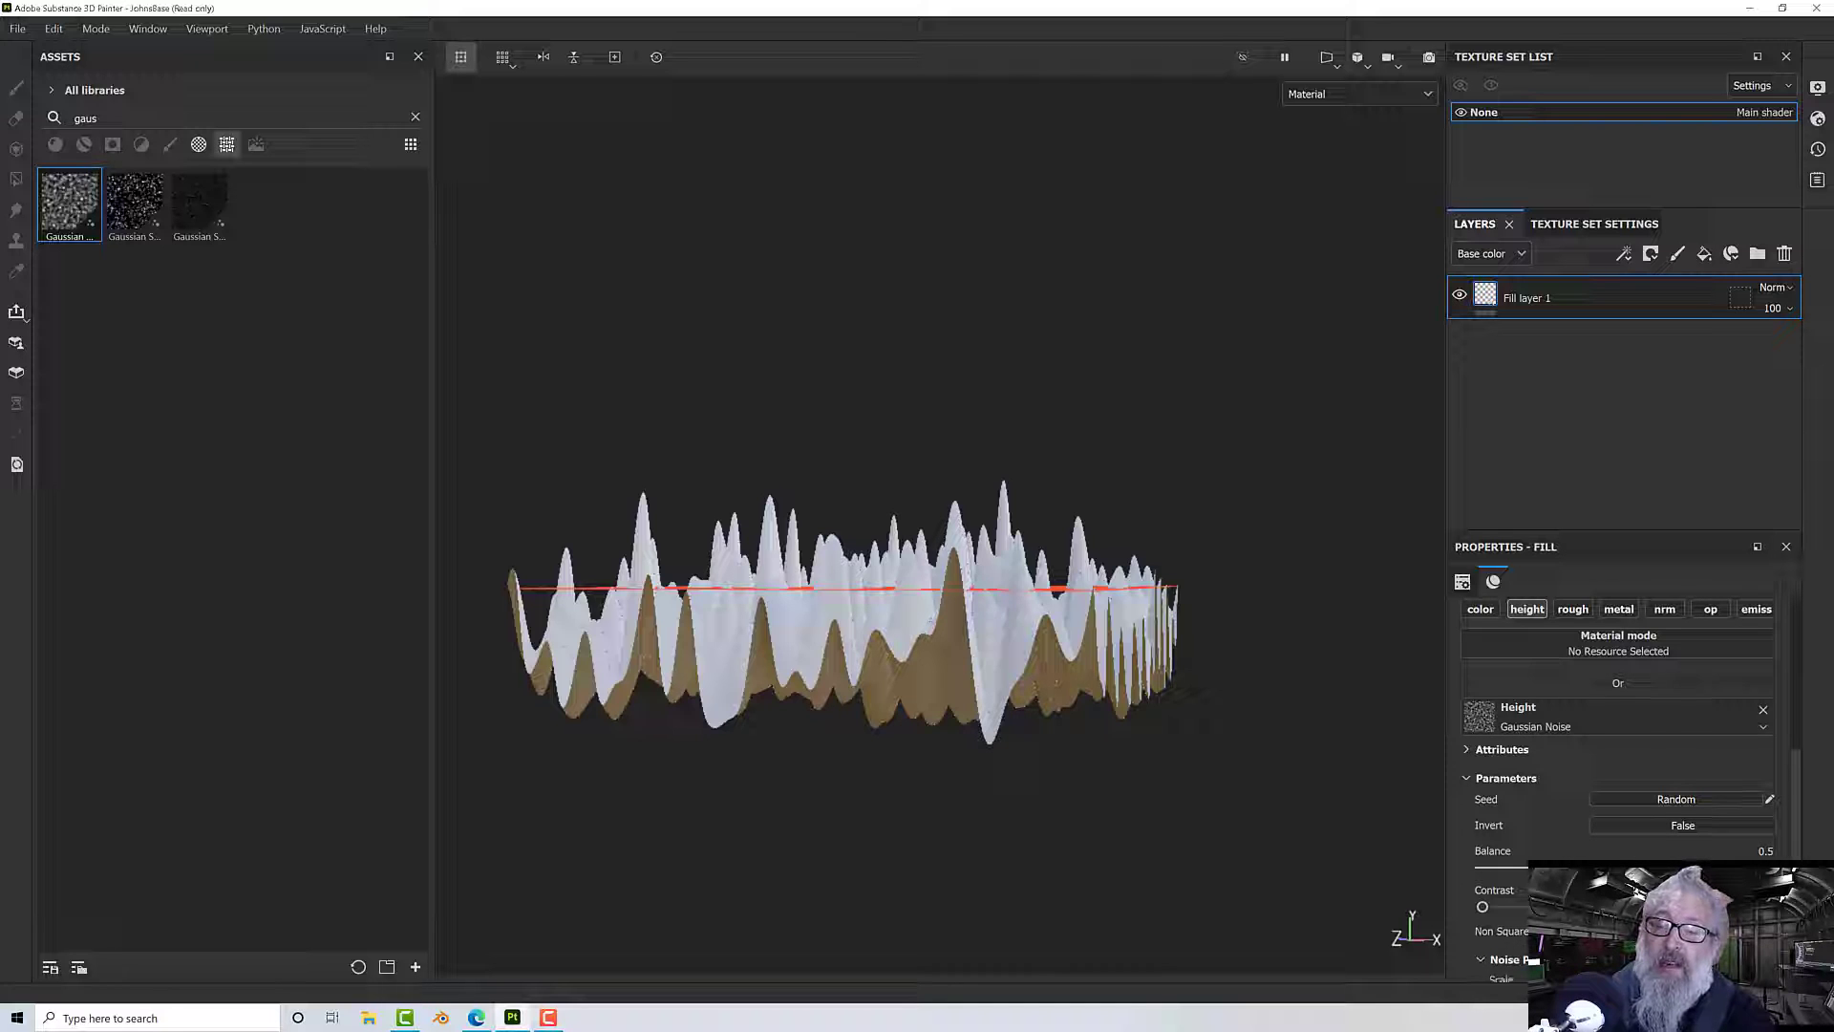
scroll(1615, 765, "down", 1)
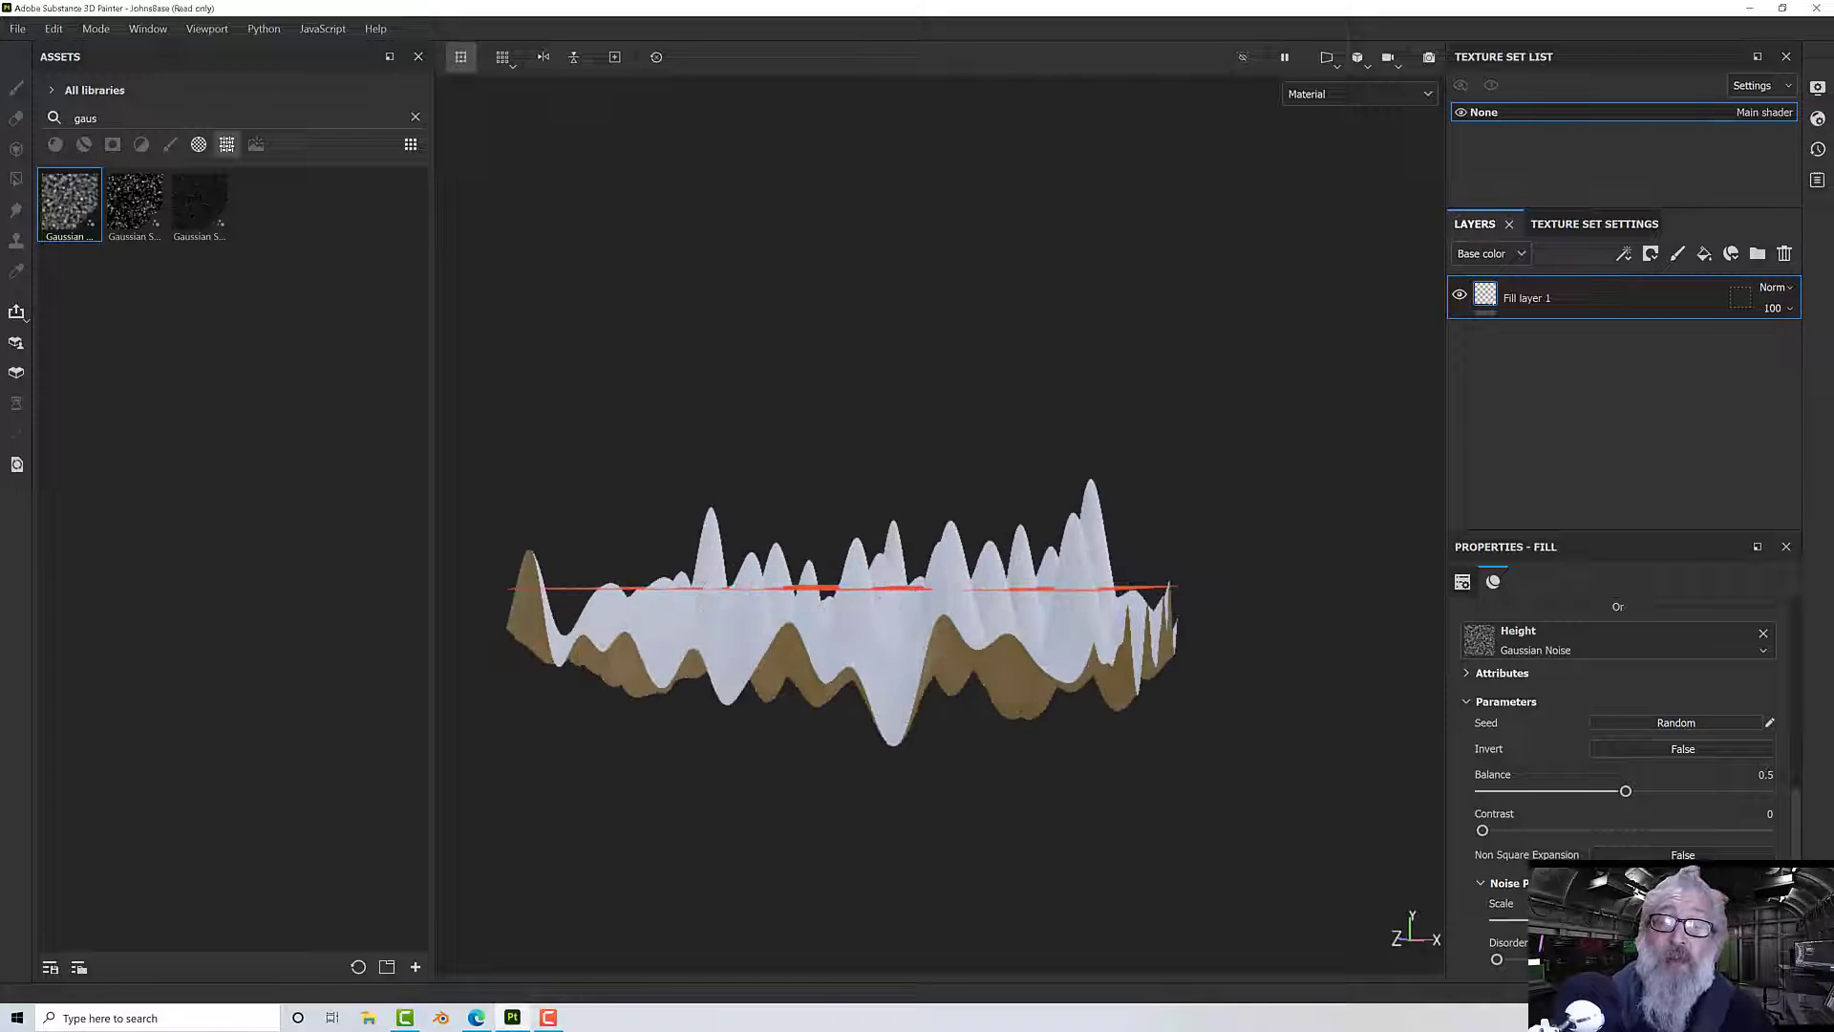
left_click_drag(1567, 920, 1517, 925)
left_click_drag(1356, 822, 1051, 657, "alt")
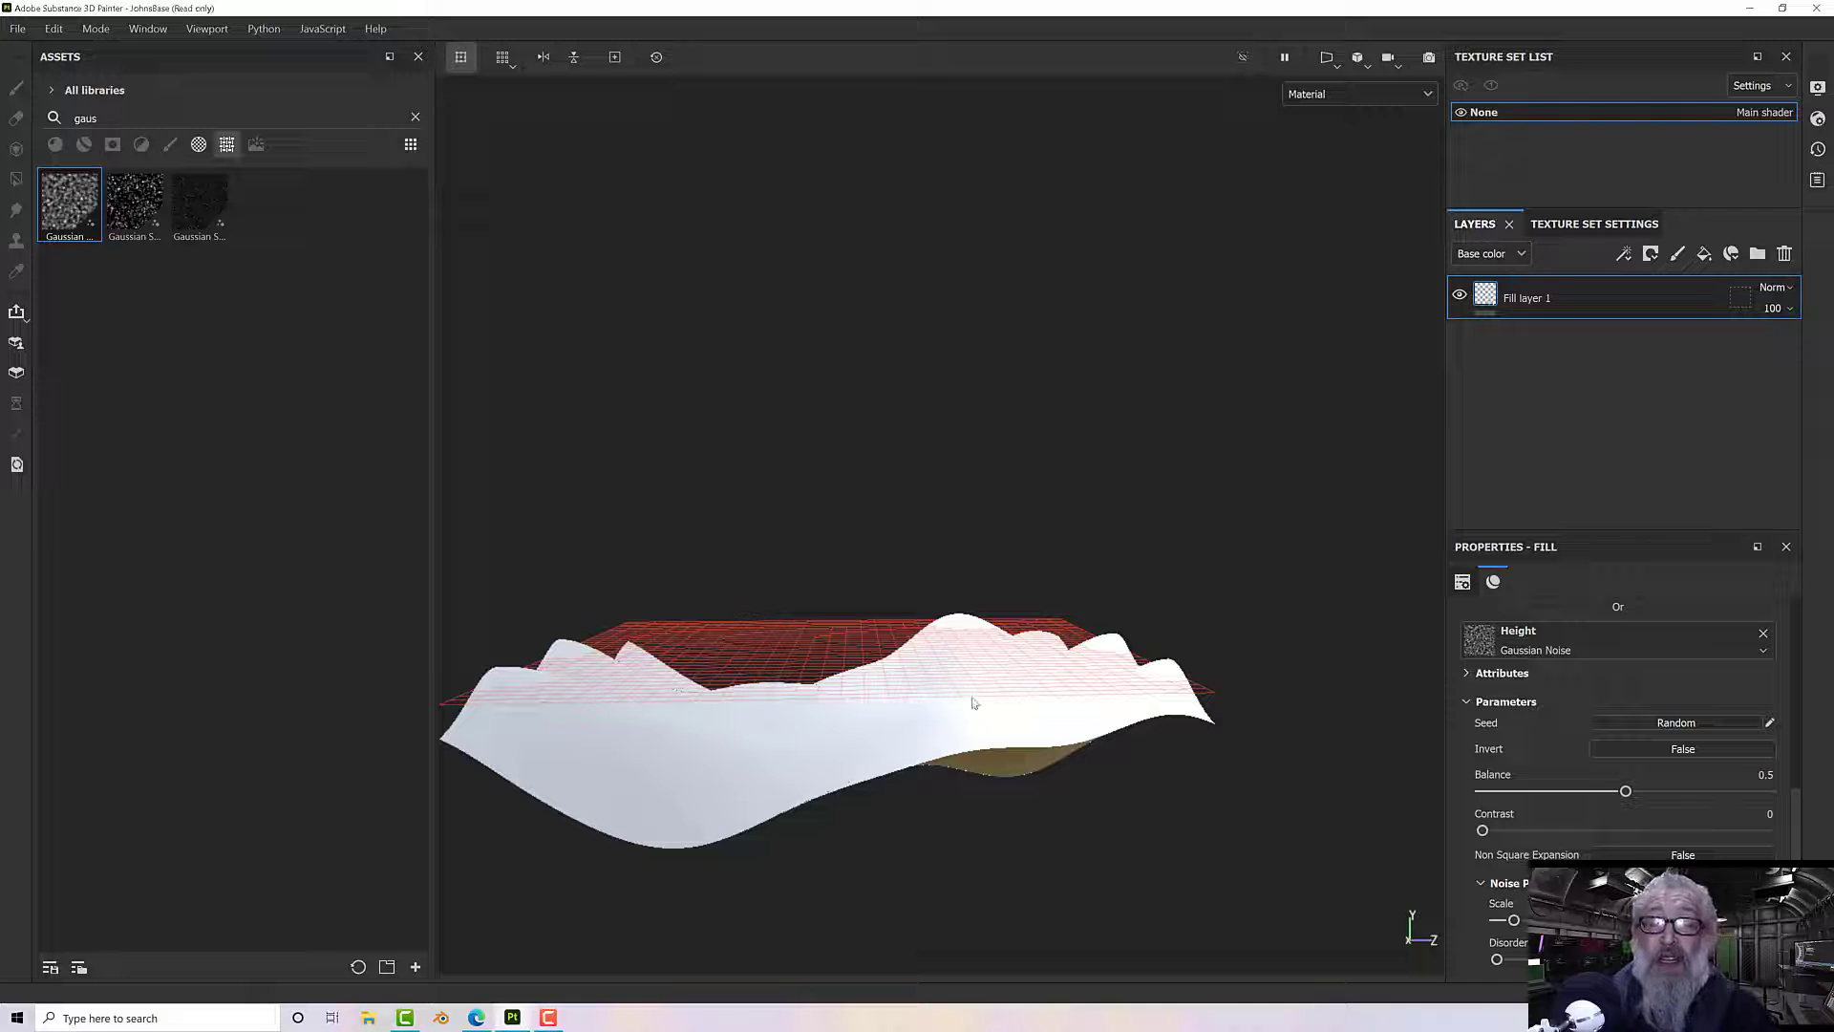
left_click_drag(972, 702, 988, 744, "alt")
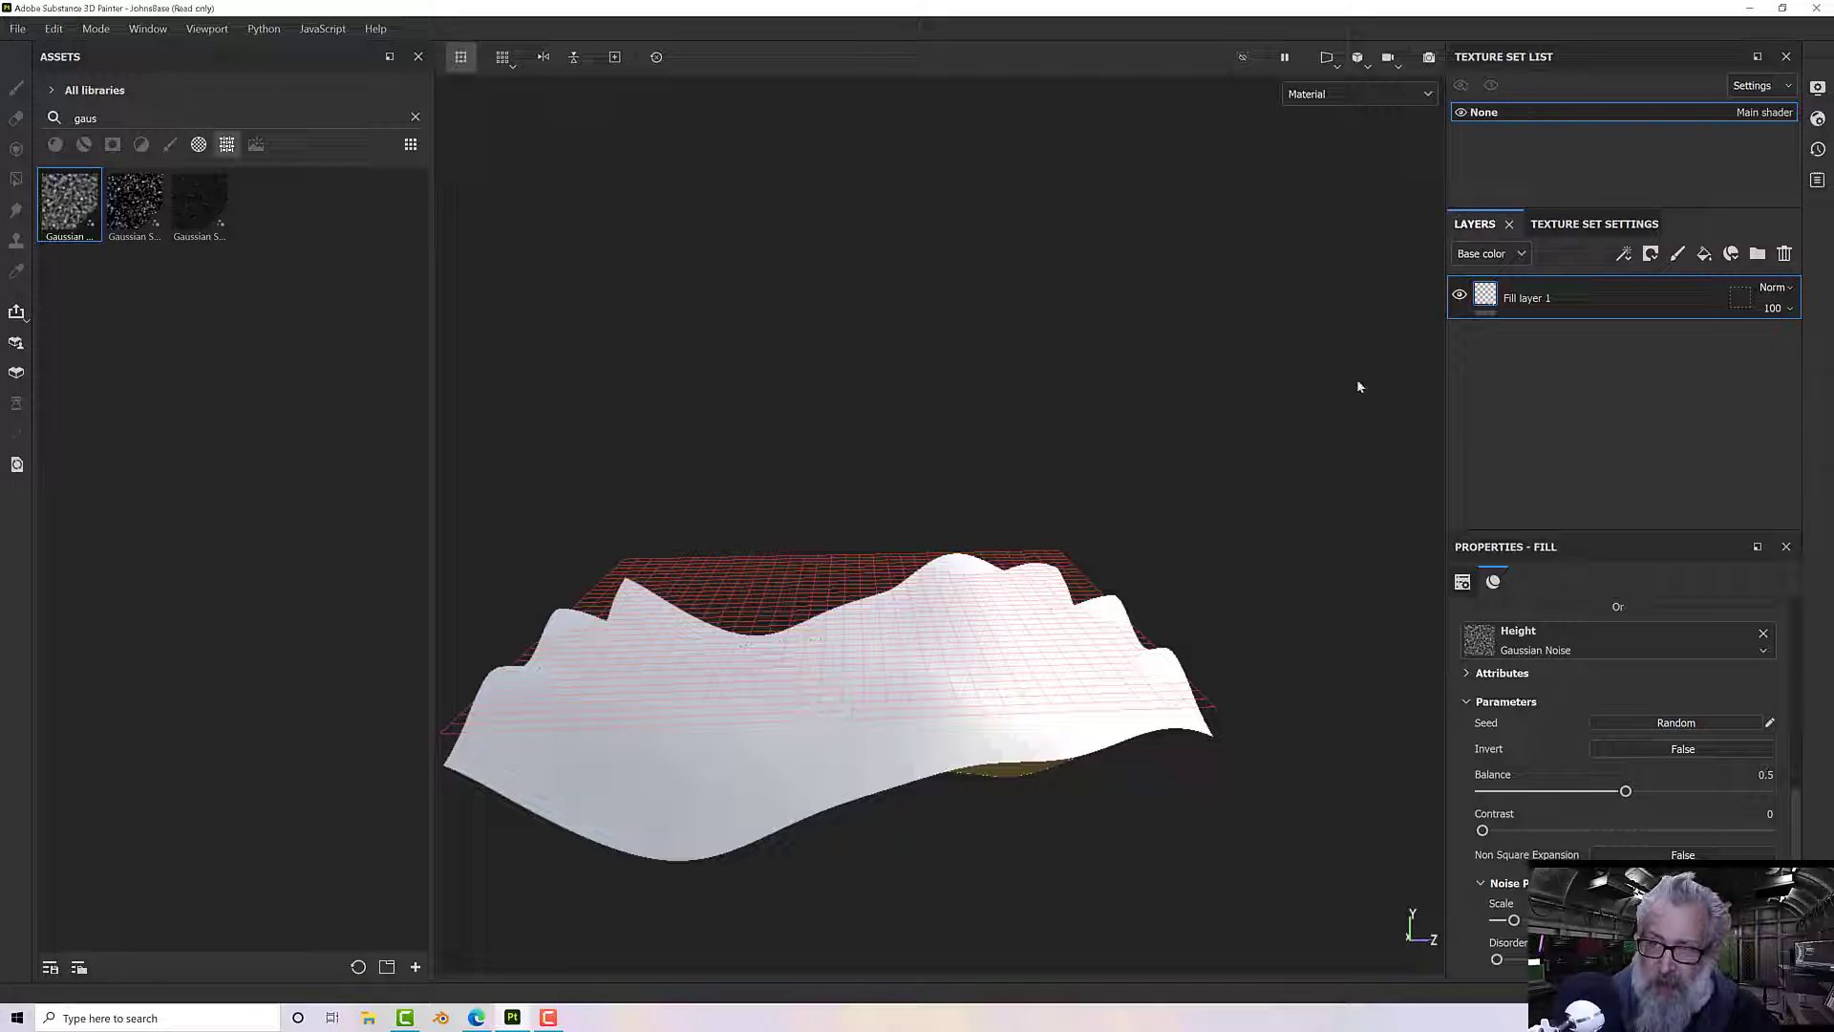
- Add a second fill layer above Fill layer 1 with only the normal channel enabled
left_click(1704, 254)
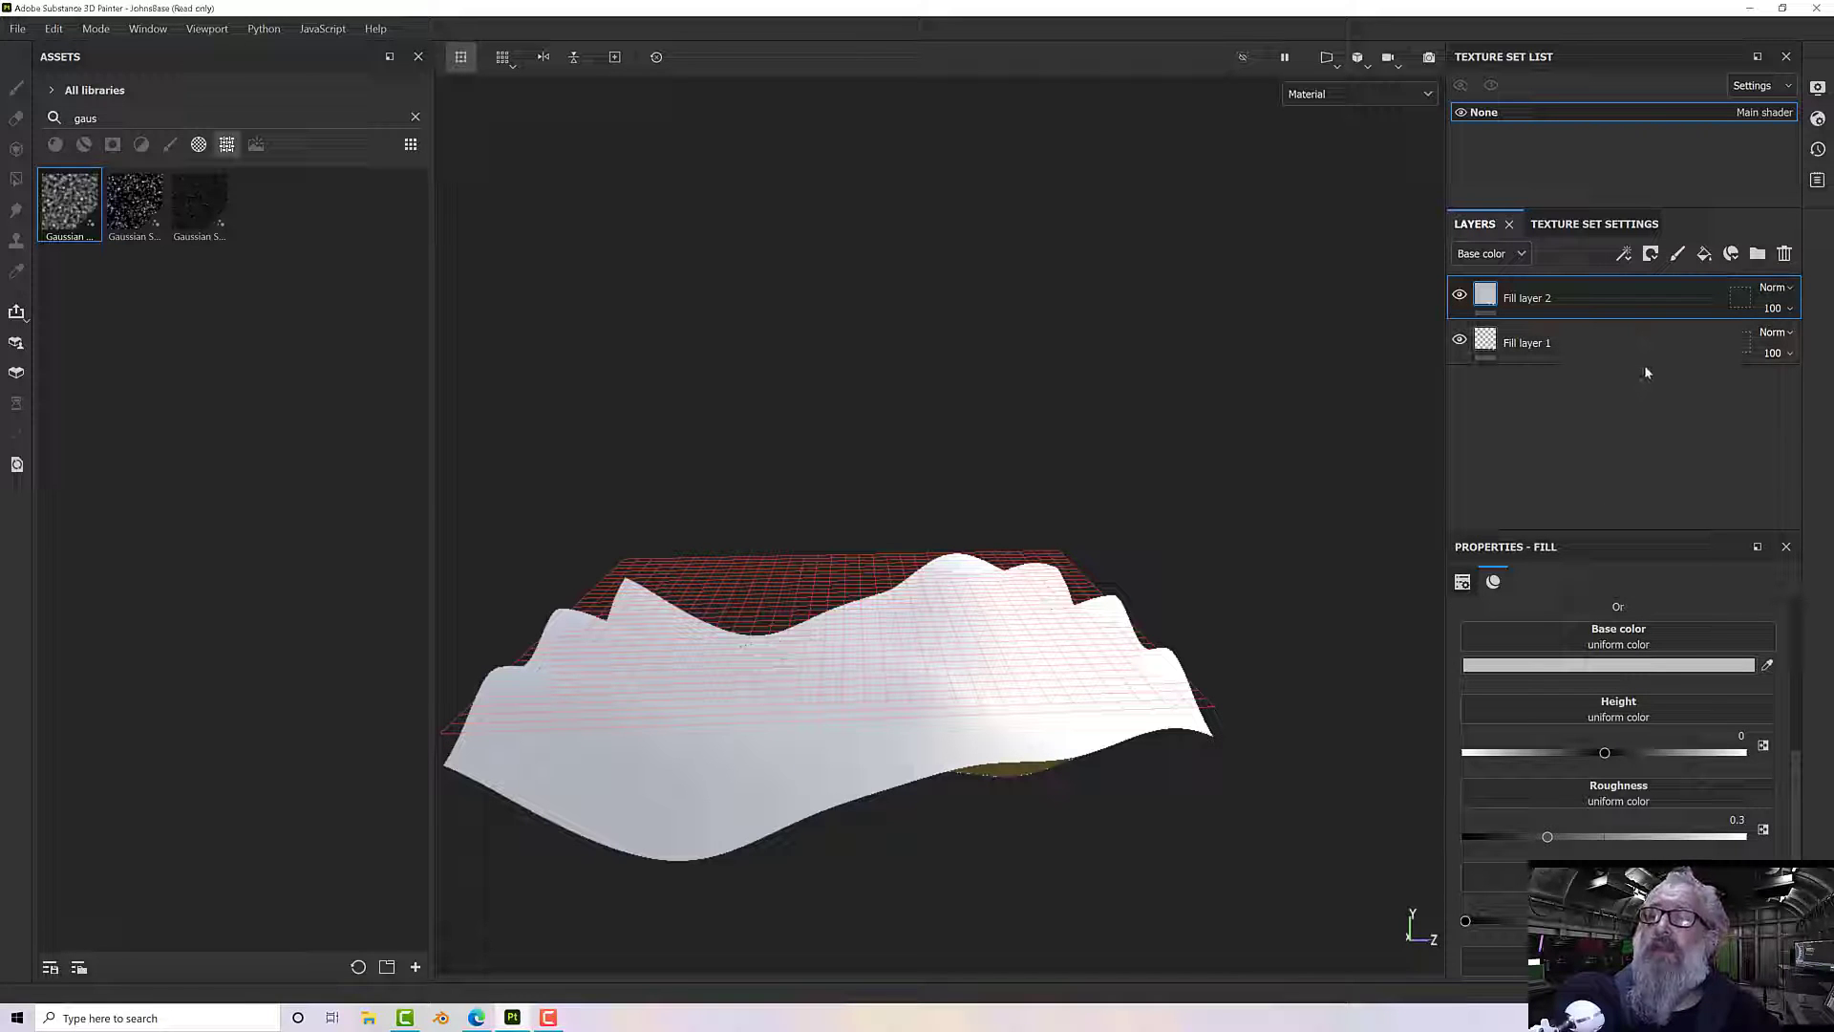
key("Delete")
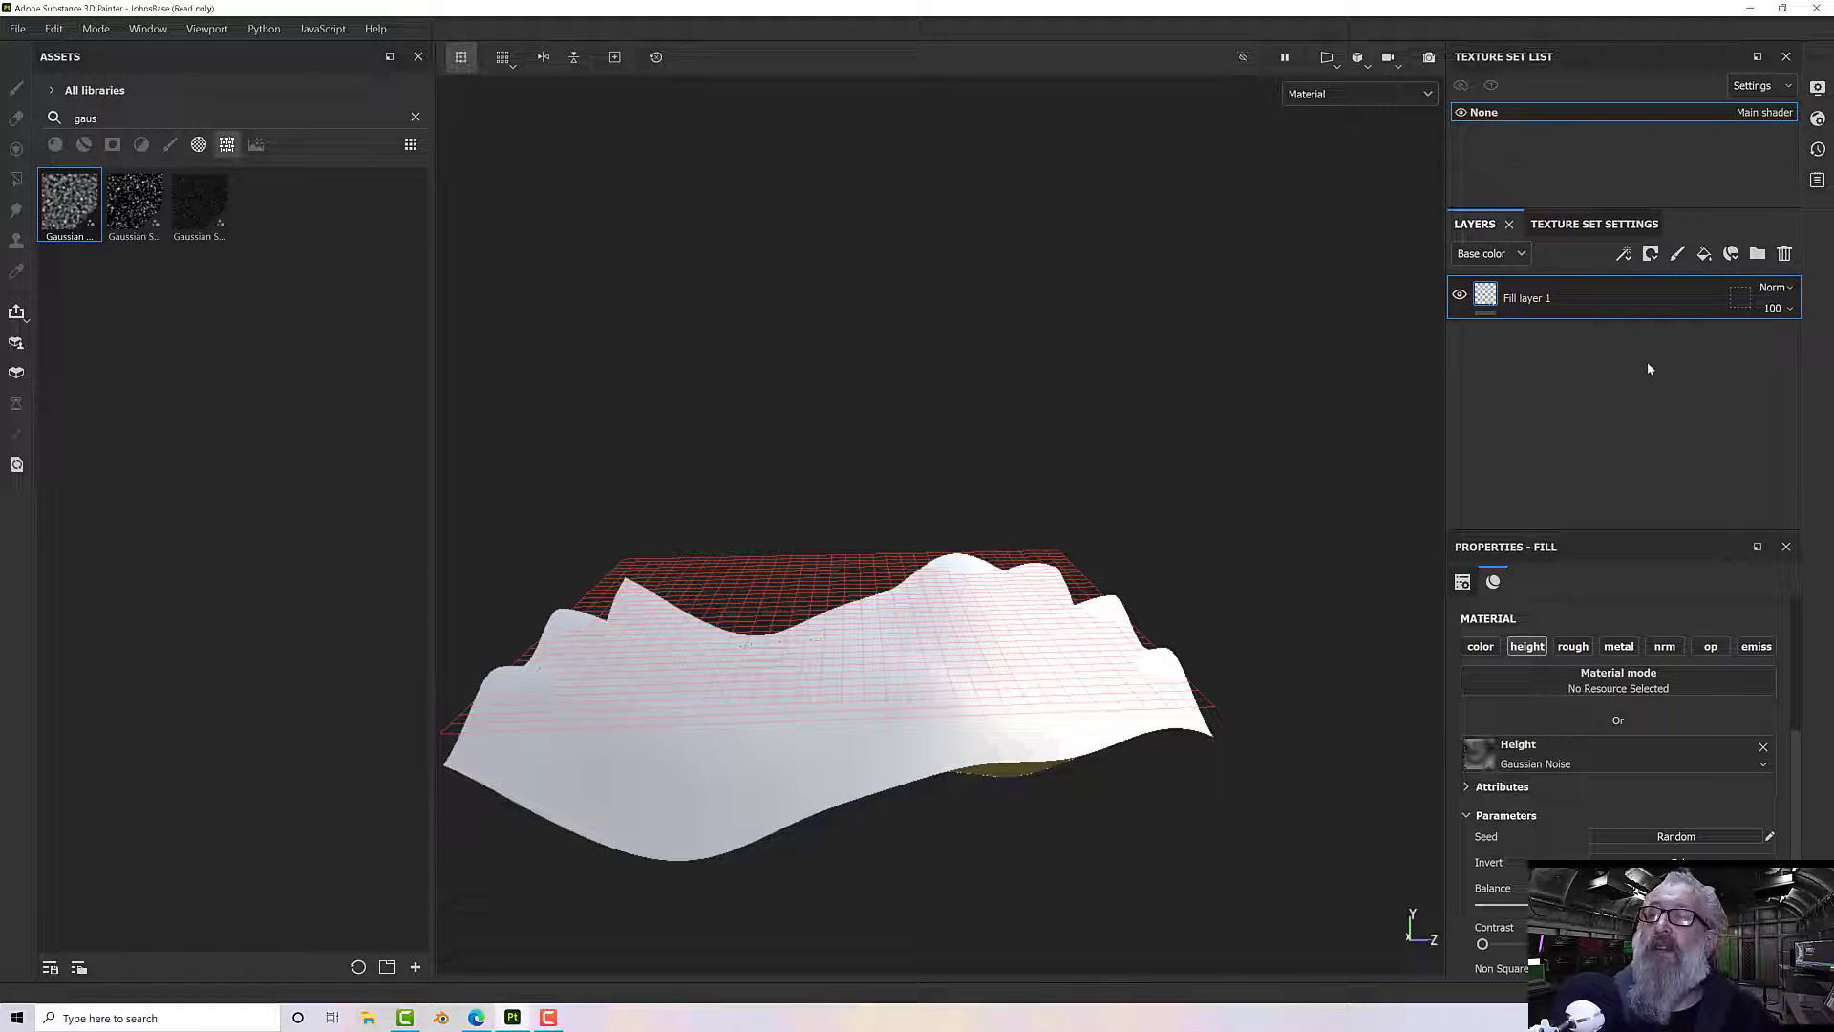
left_click(1710, 256)
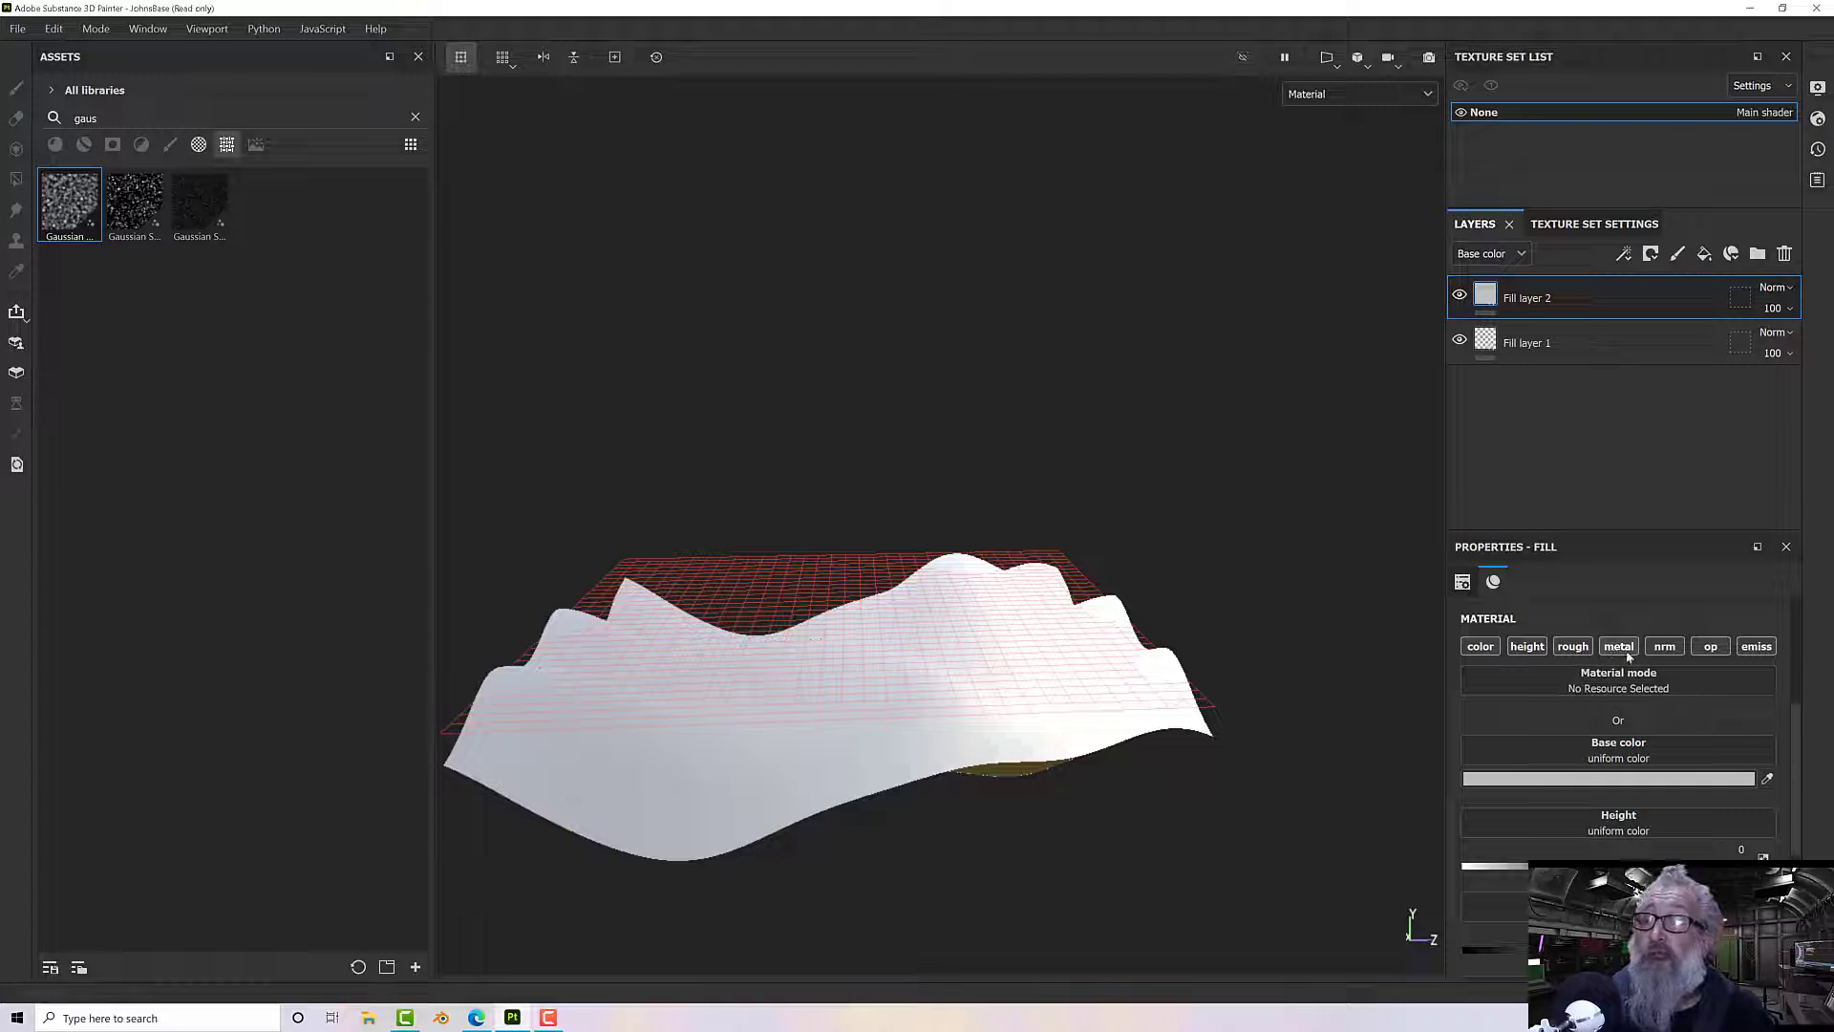
left_click(1662, 648)
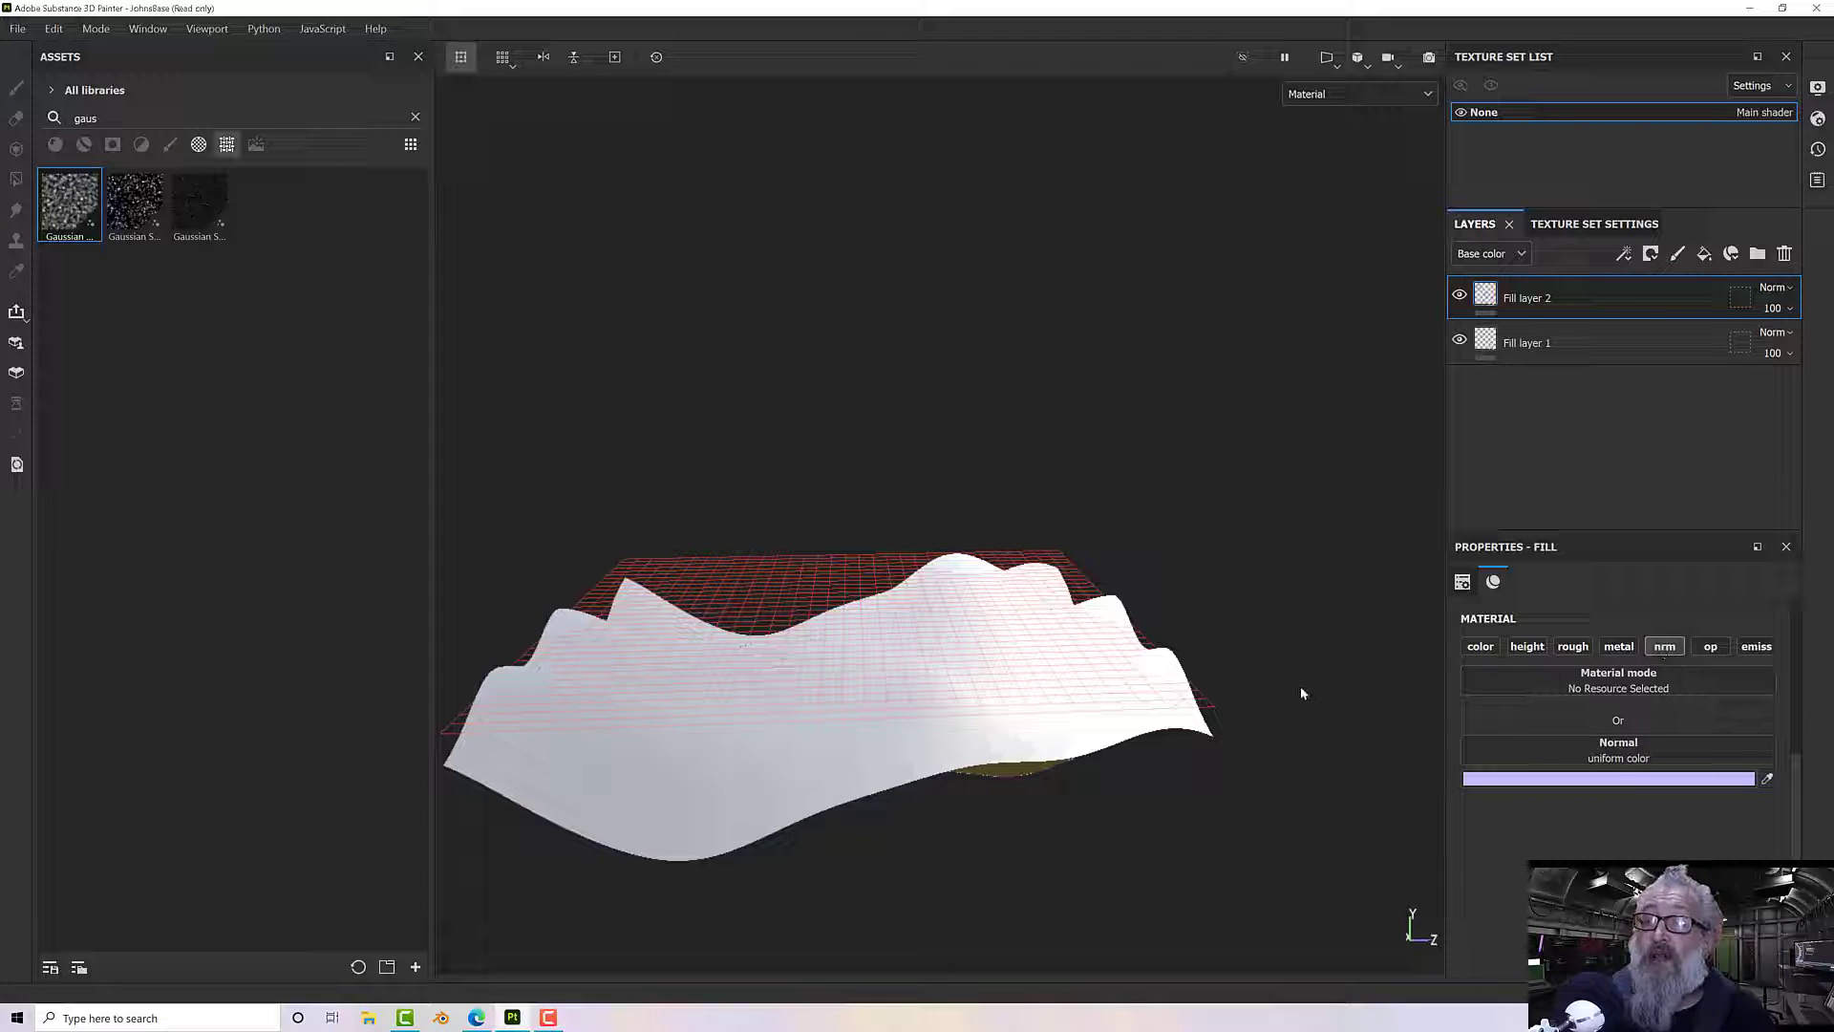
- Add a filter to Fill layer 2 and set it to Height To Normal
right_click(1494, 304)
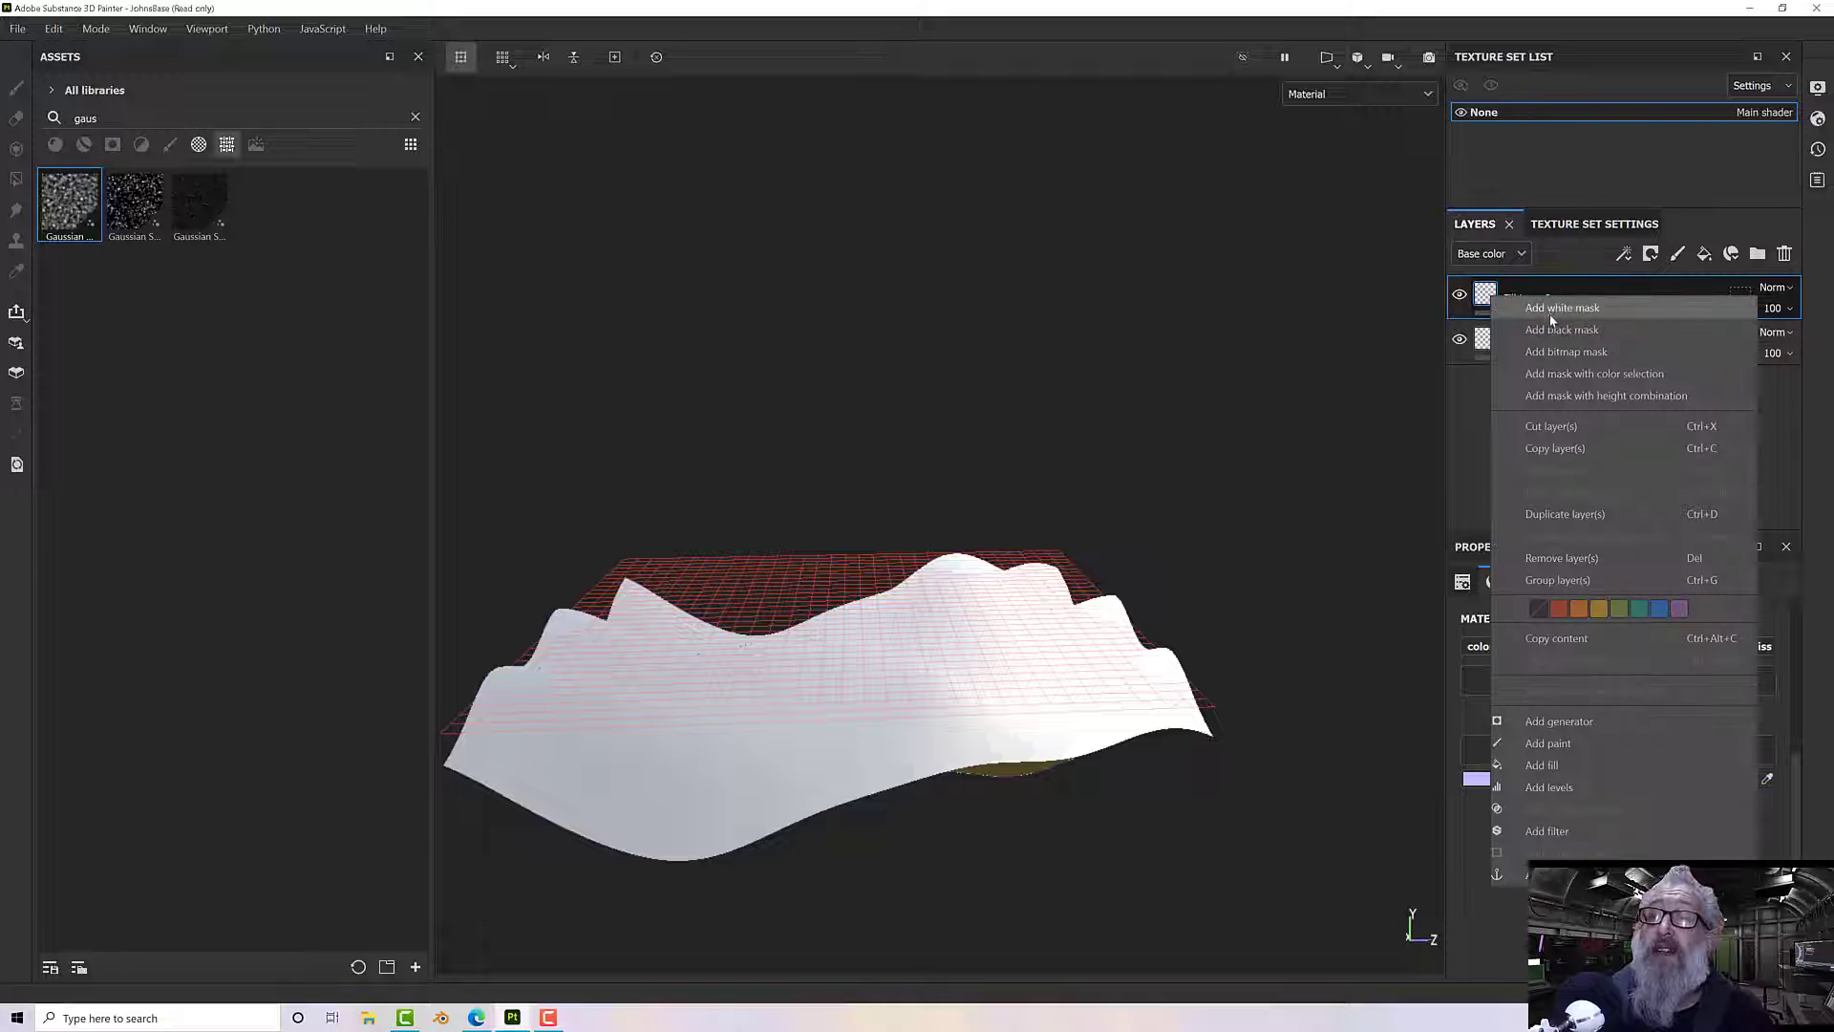
left_click(1602, 826)
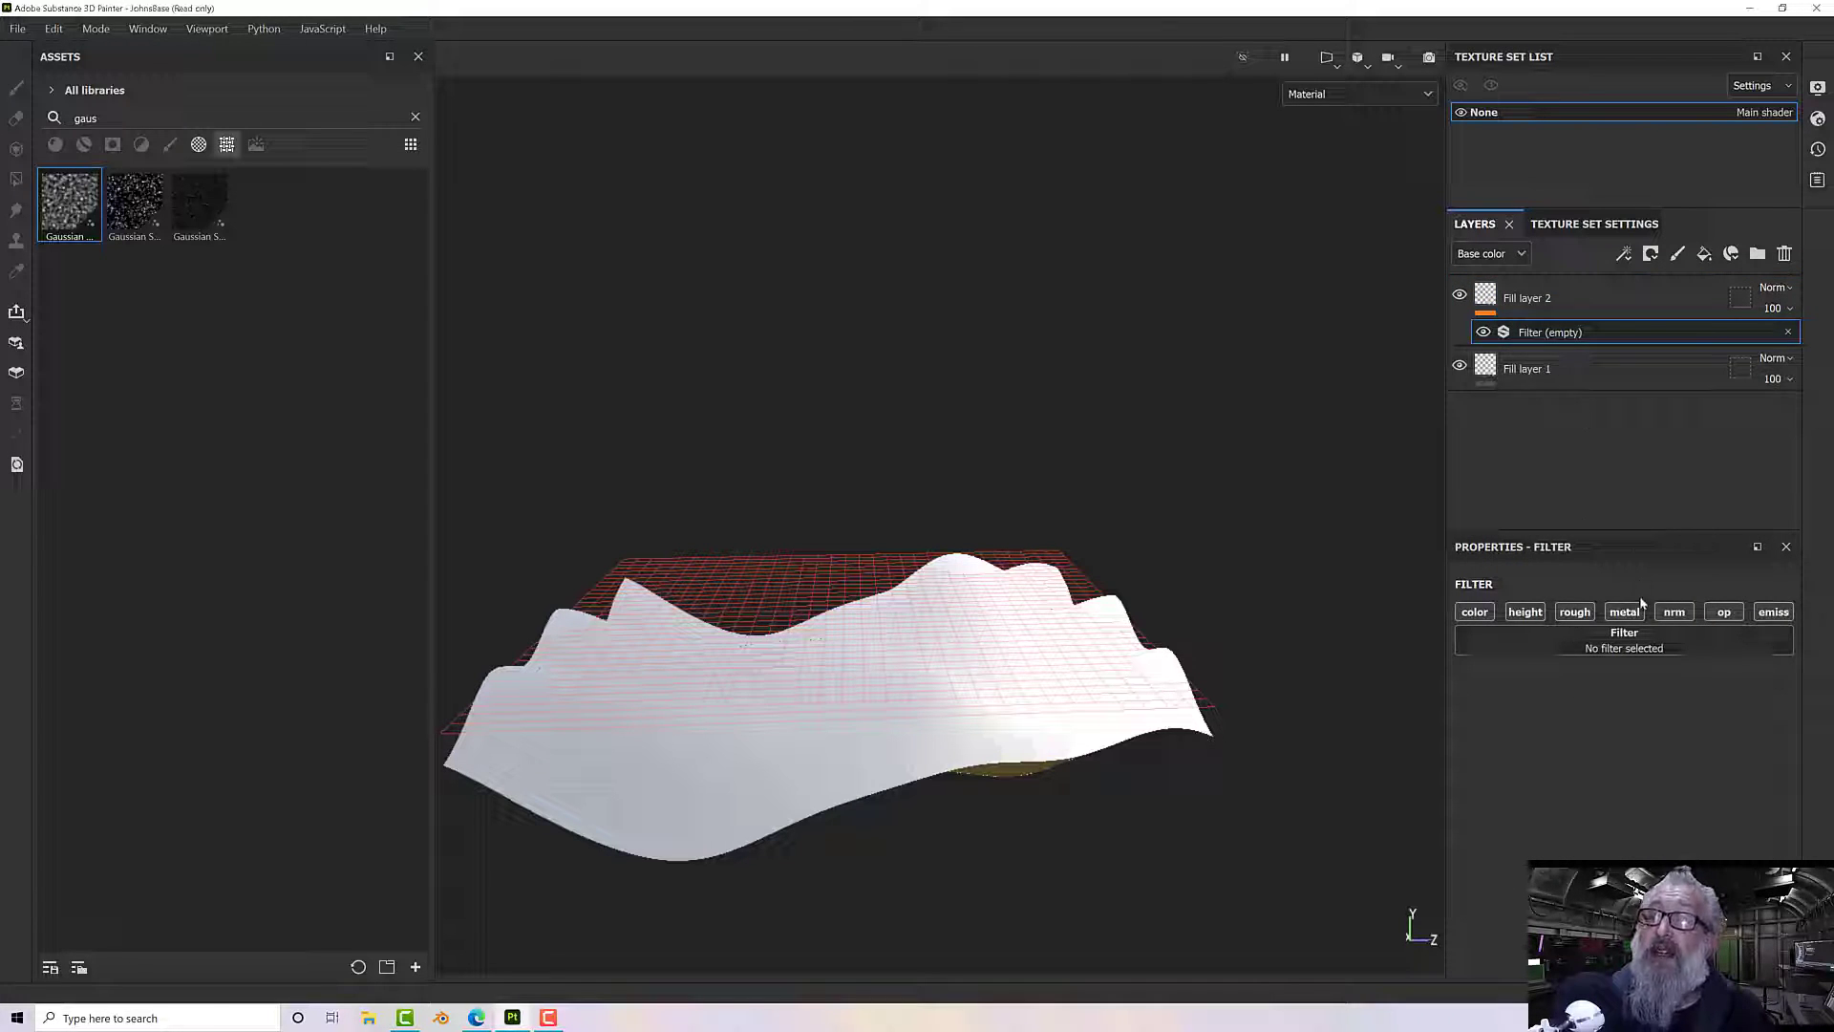
left_click(1624, 642)
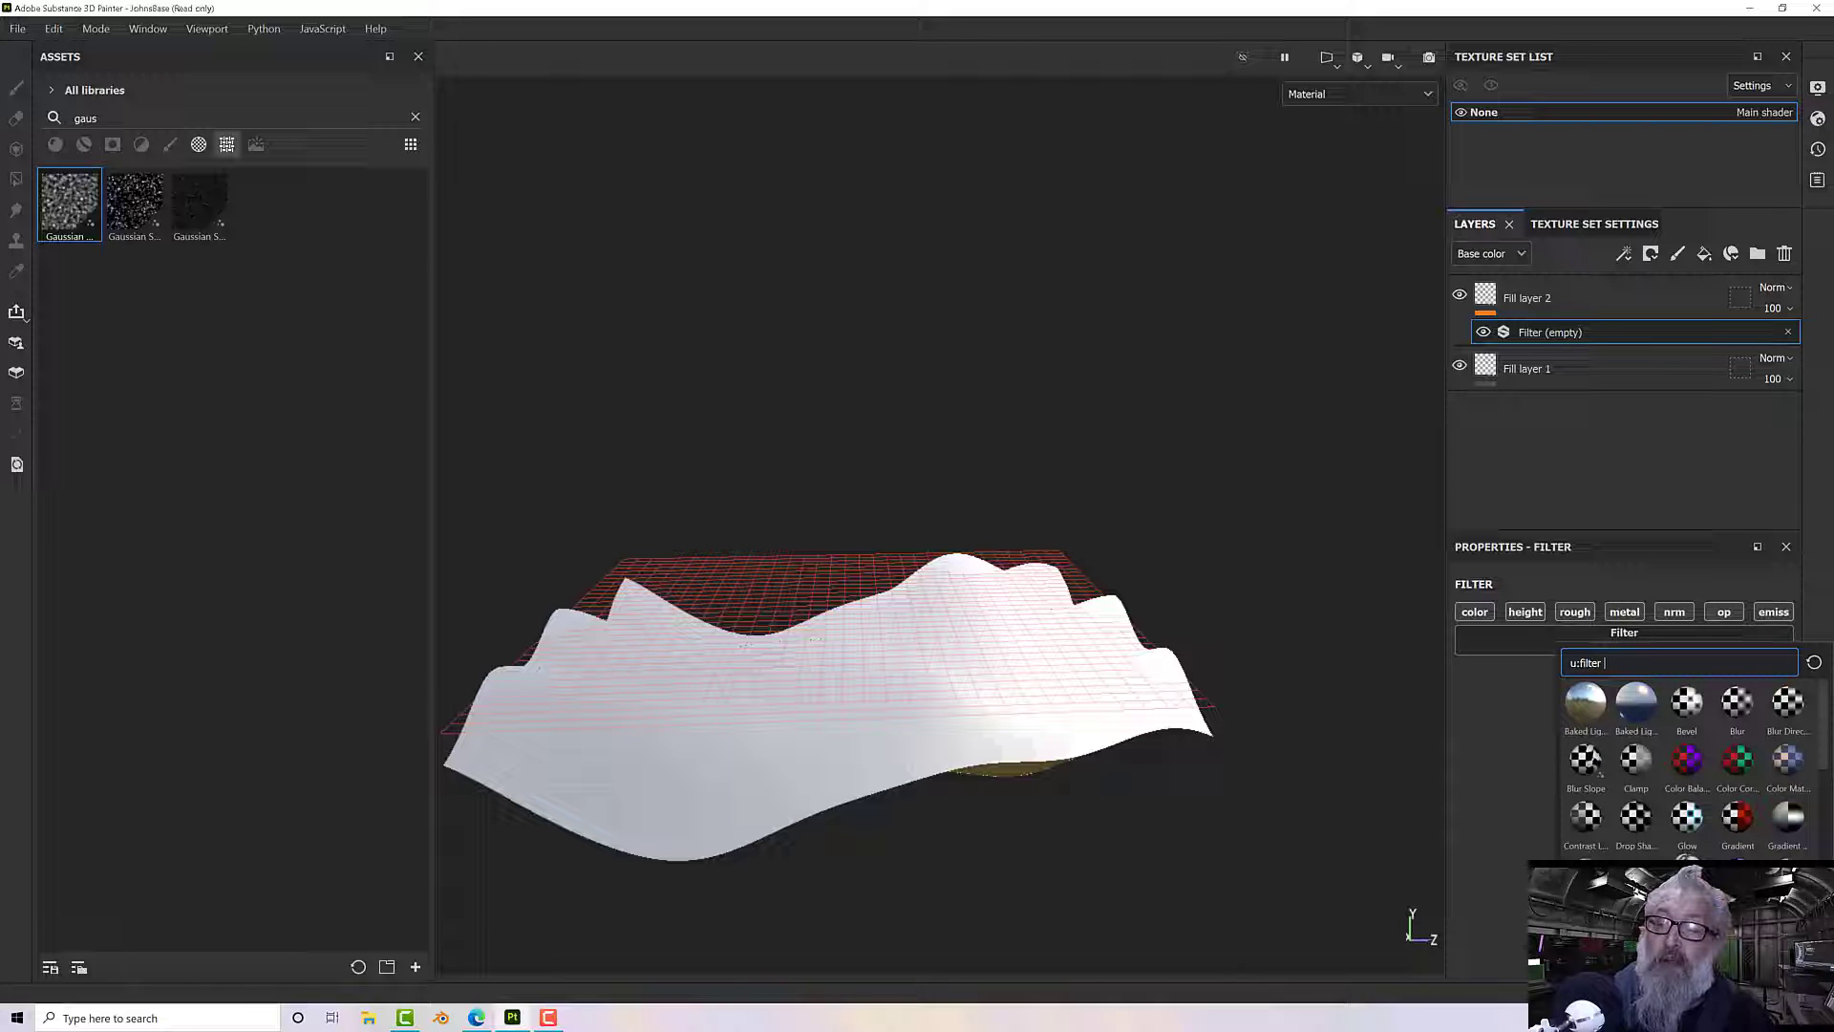
scroll(1688, 765, "down", 1)
left_click(1689, 817)
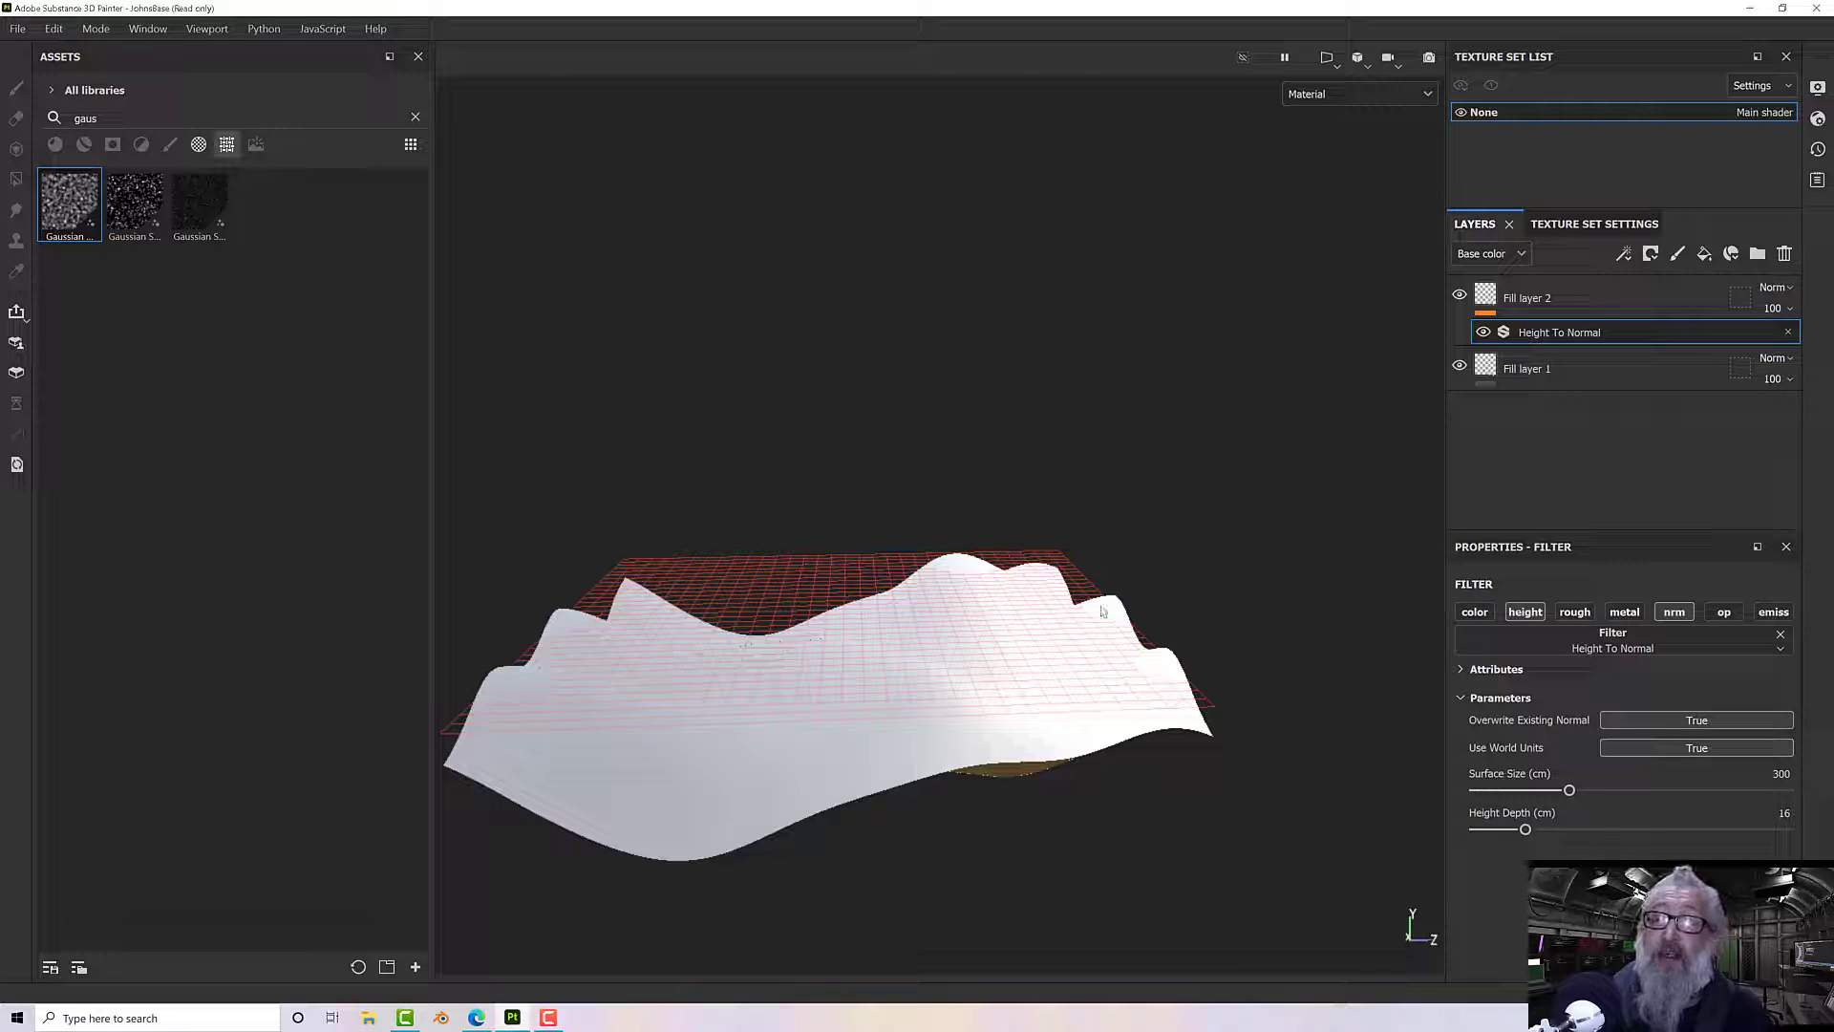
mouse_move(1101, 612)
left_mouse_down("alt")
mouse_move(1044, 679)
mouse_move(1179, 589)
mouse_move(1117, 603)
left_mouse_up("alt")
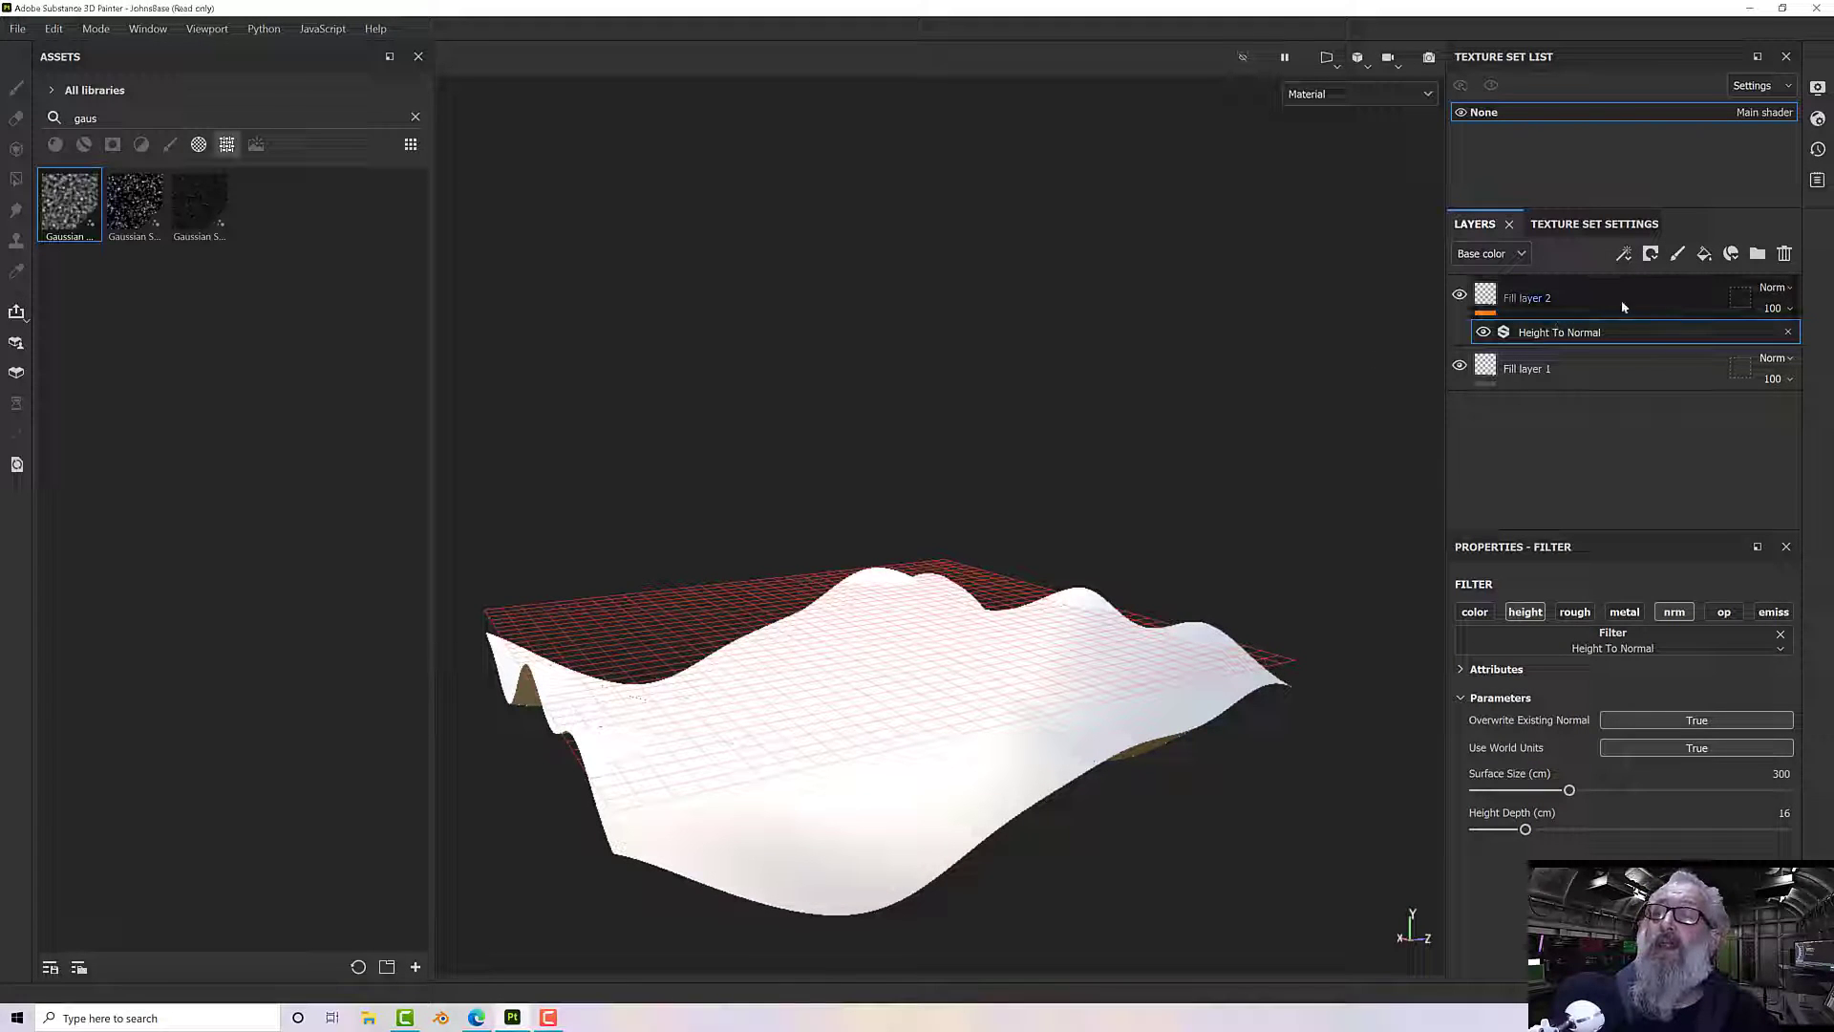
- Show the layer stack's Height channel and set Fill layer 2's height blending mode to Passthrough
left_click(1498, 258)
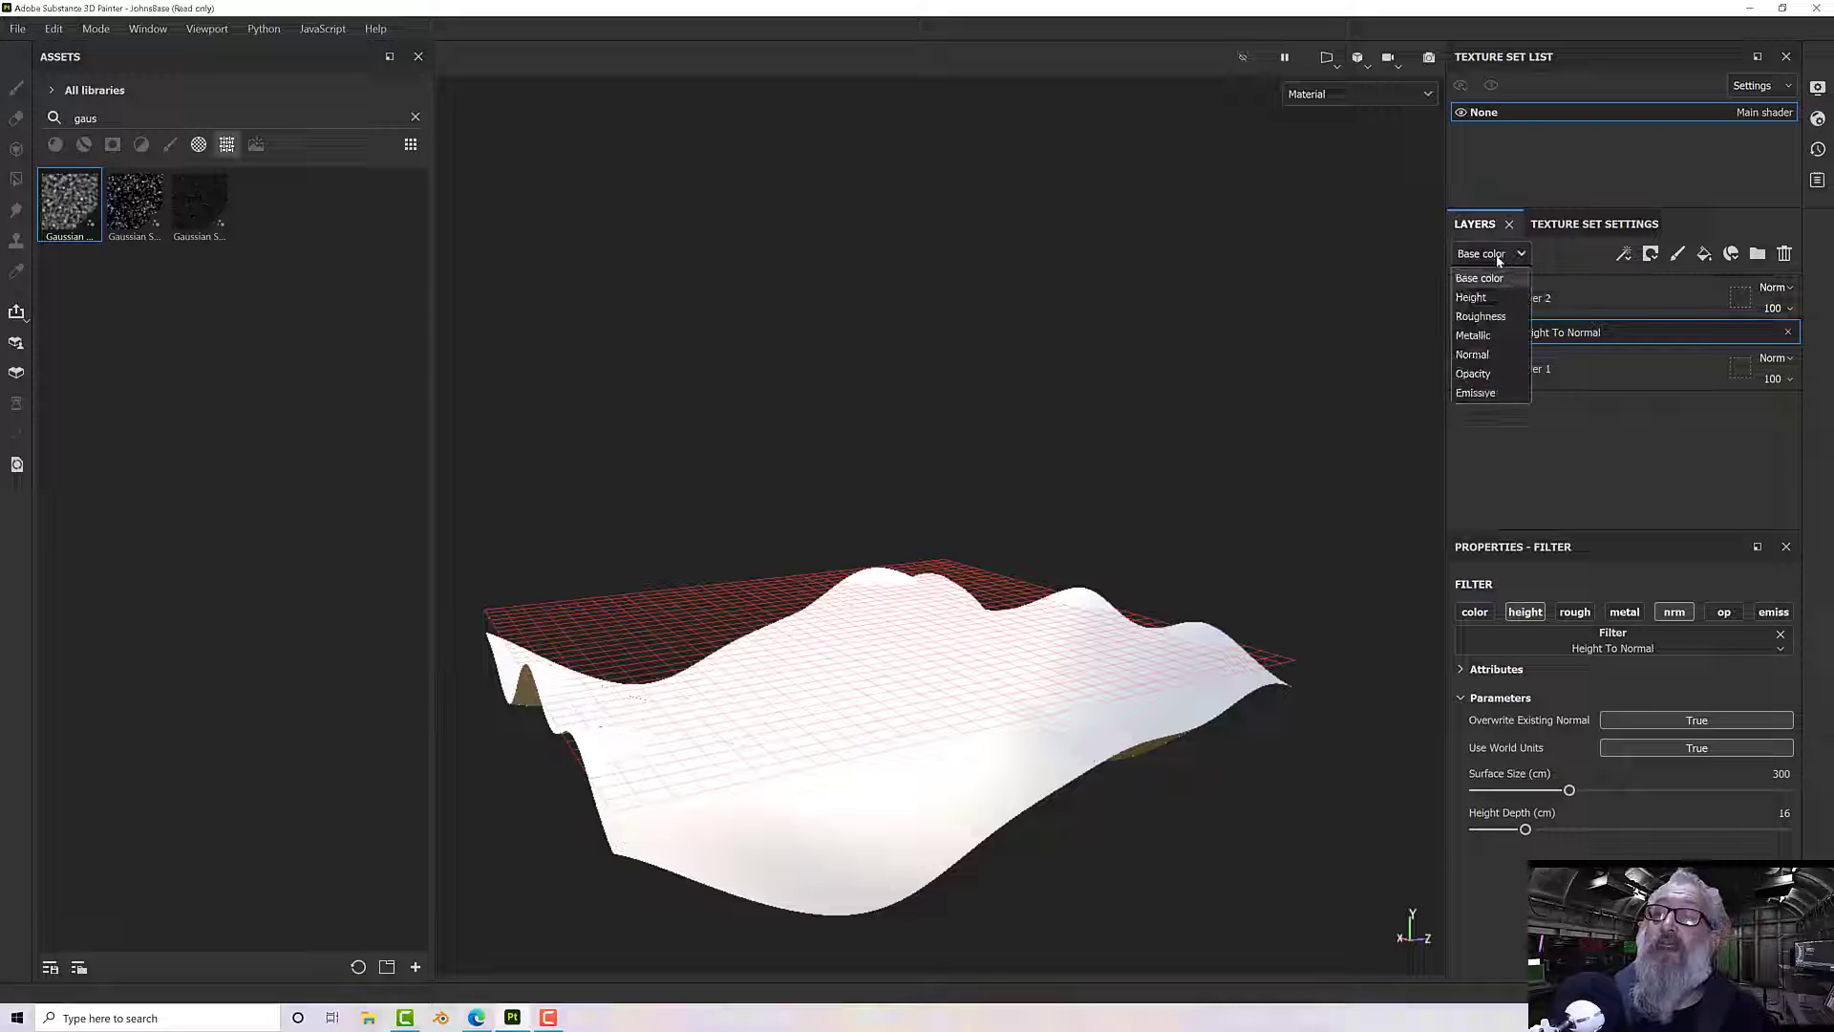
left_click(1496, 299)
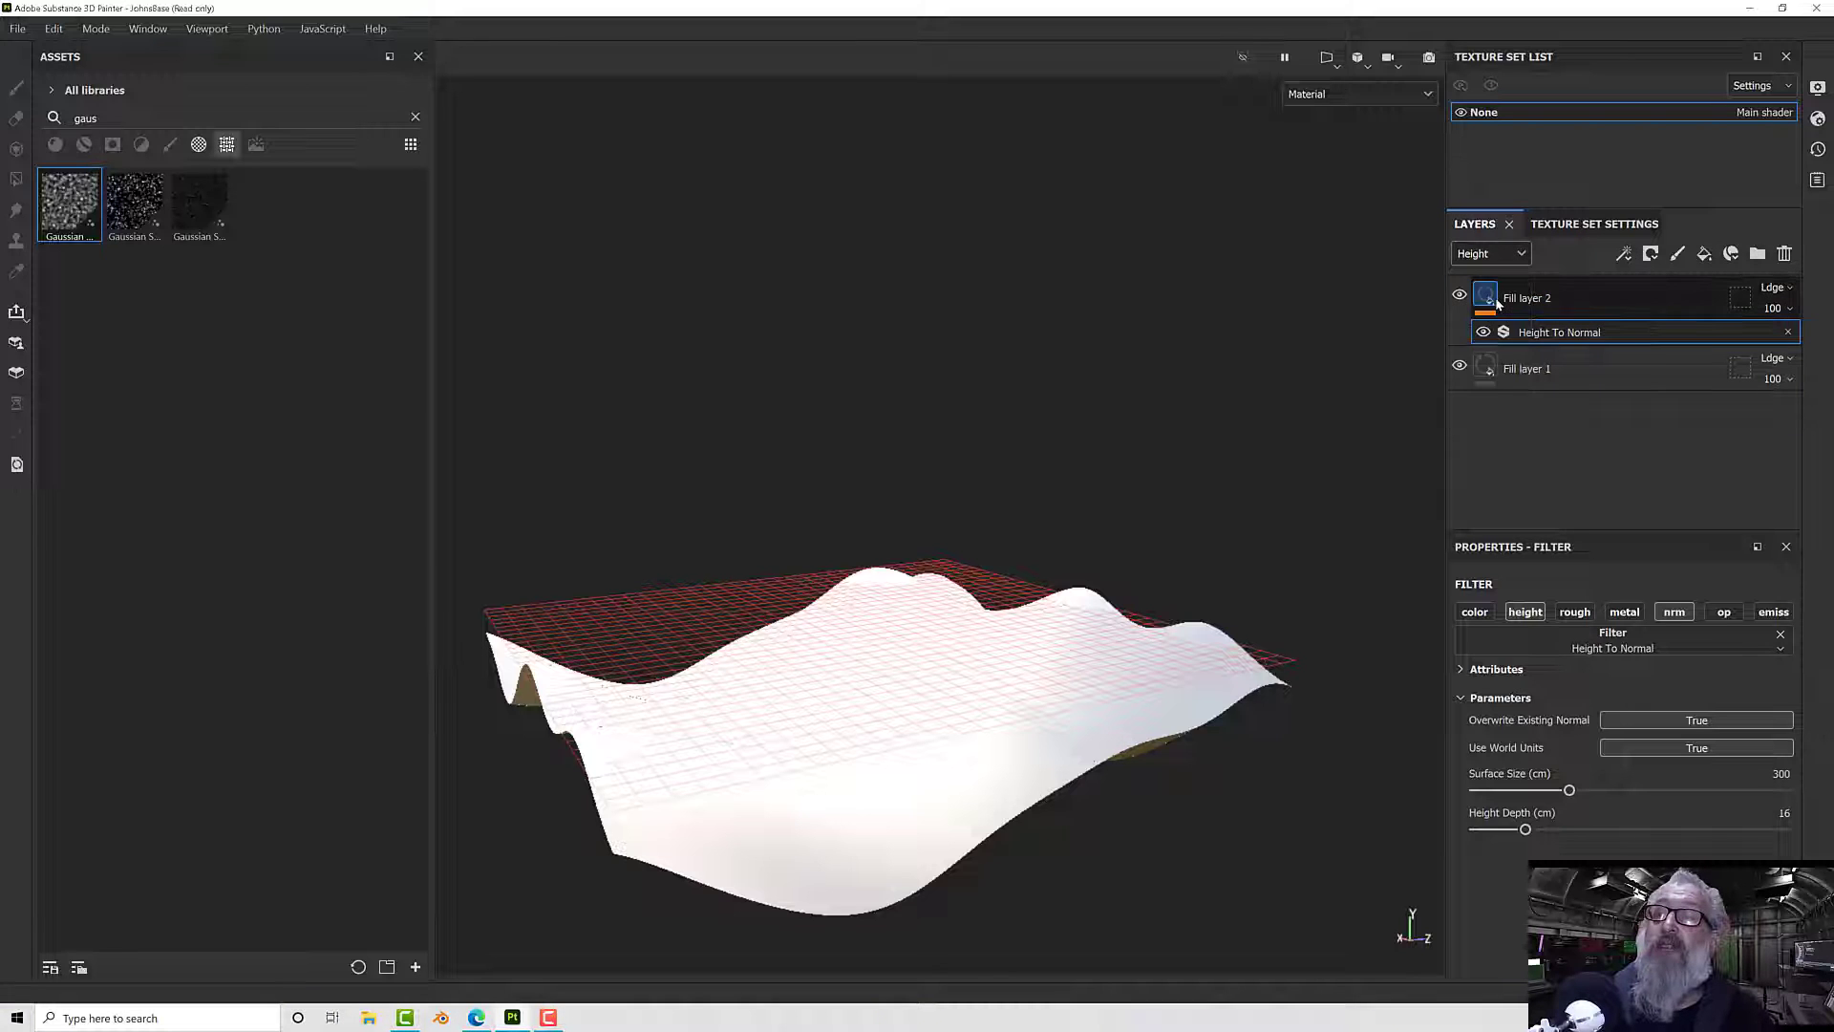
left_click(1774, 288)
left_click(1761, 325)
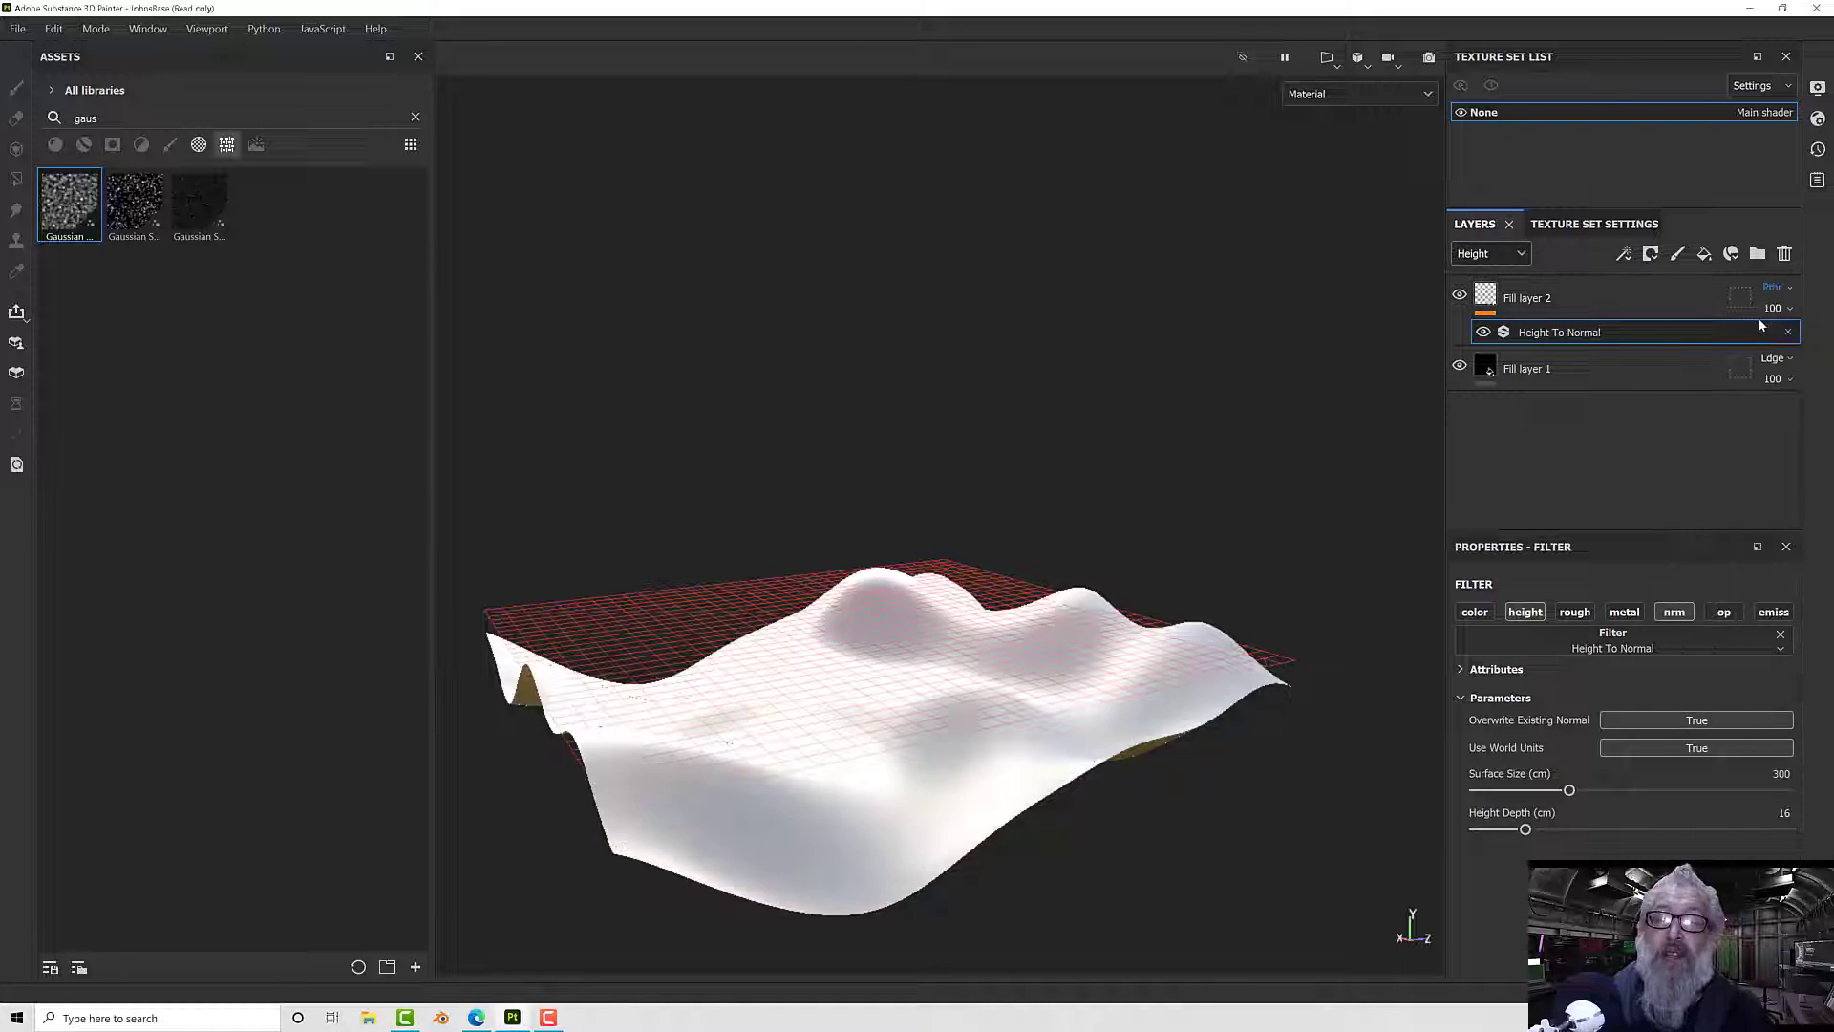
left_click_drag(1192, 590, 1271, 600, "alt")
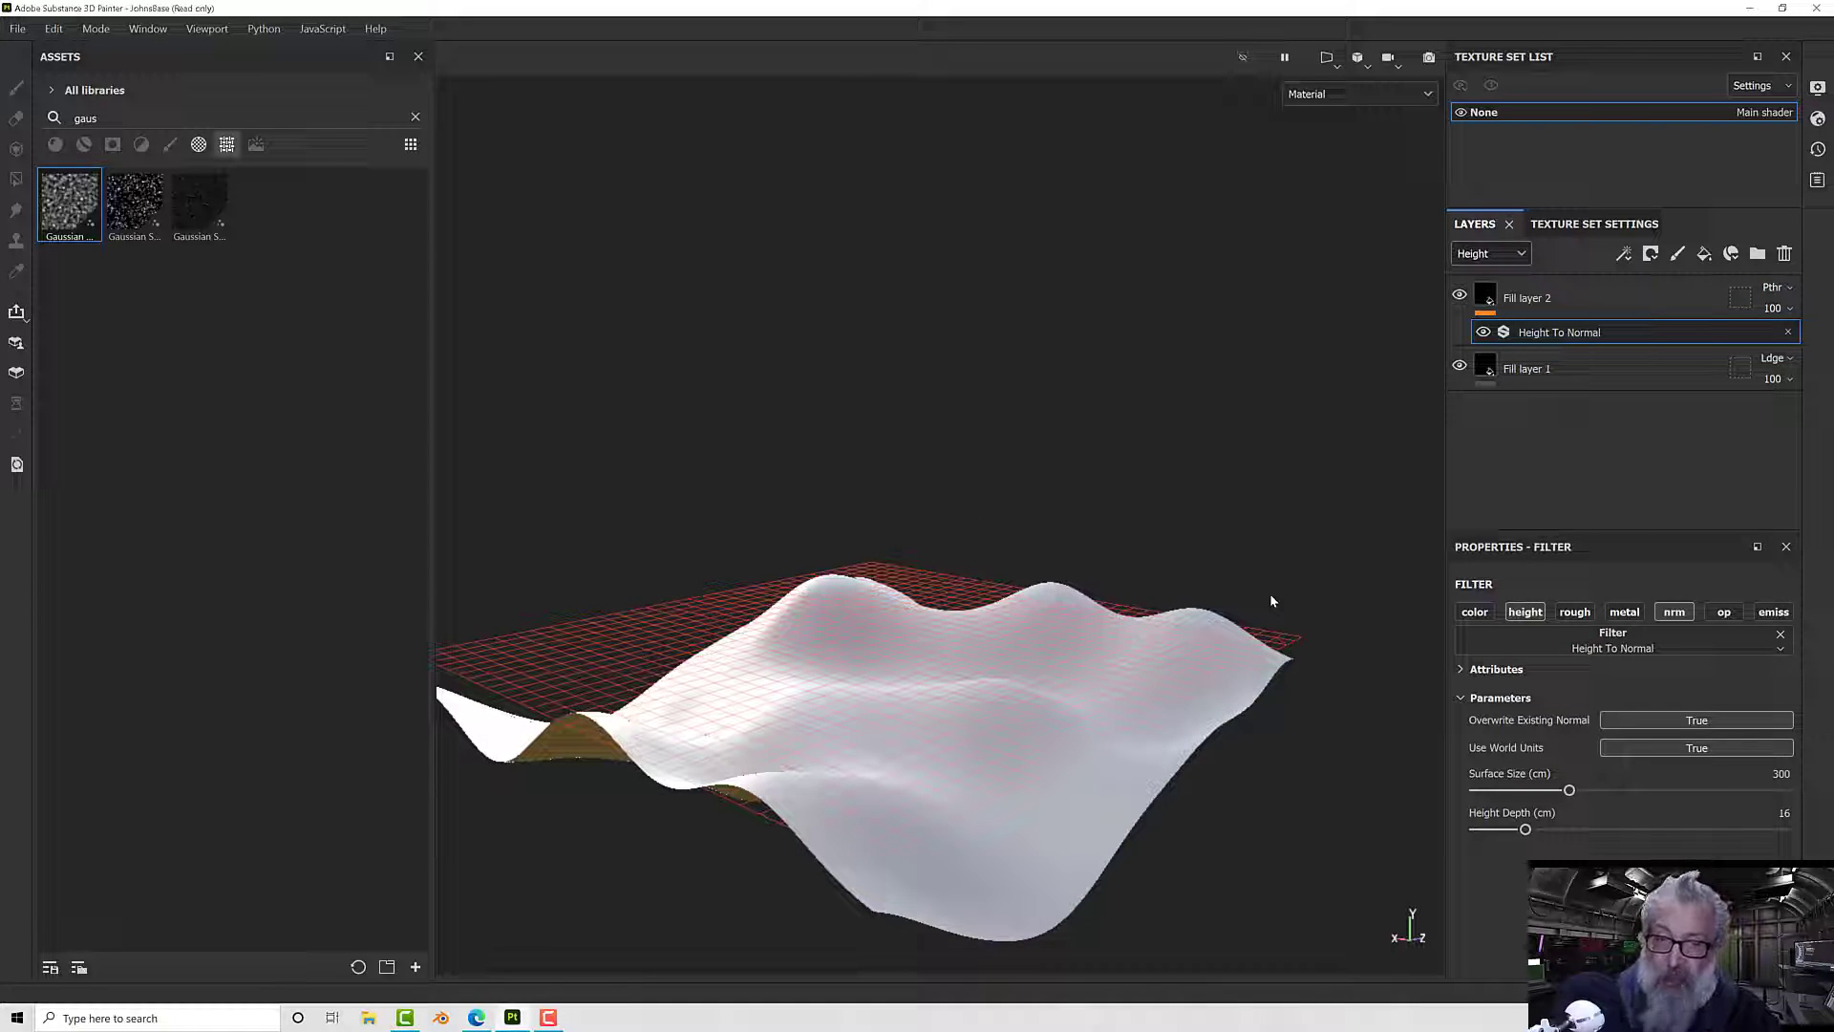
- Inspect the terrain's Normal channel on its own in the viewport and return to the Material display
left_click_drag(1143, 348, 1114, 237, "alt")
left_click(1318, 98)
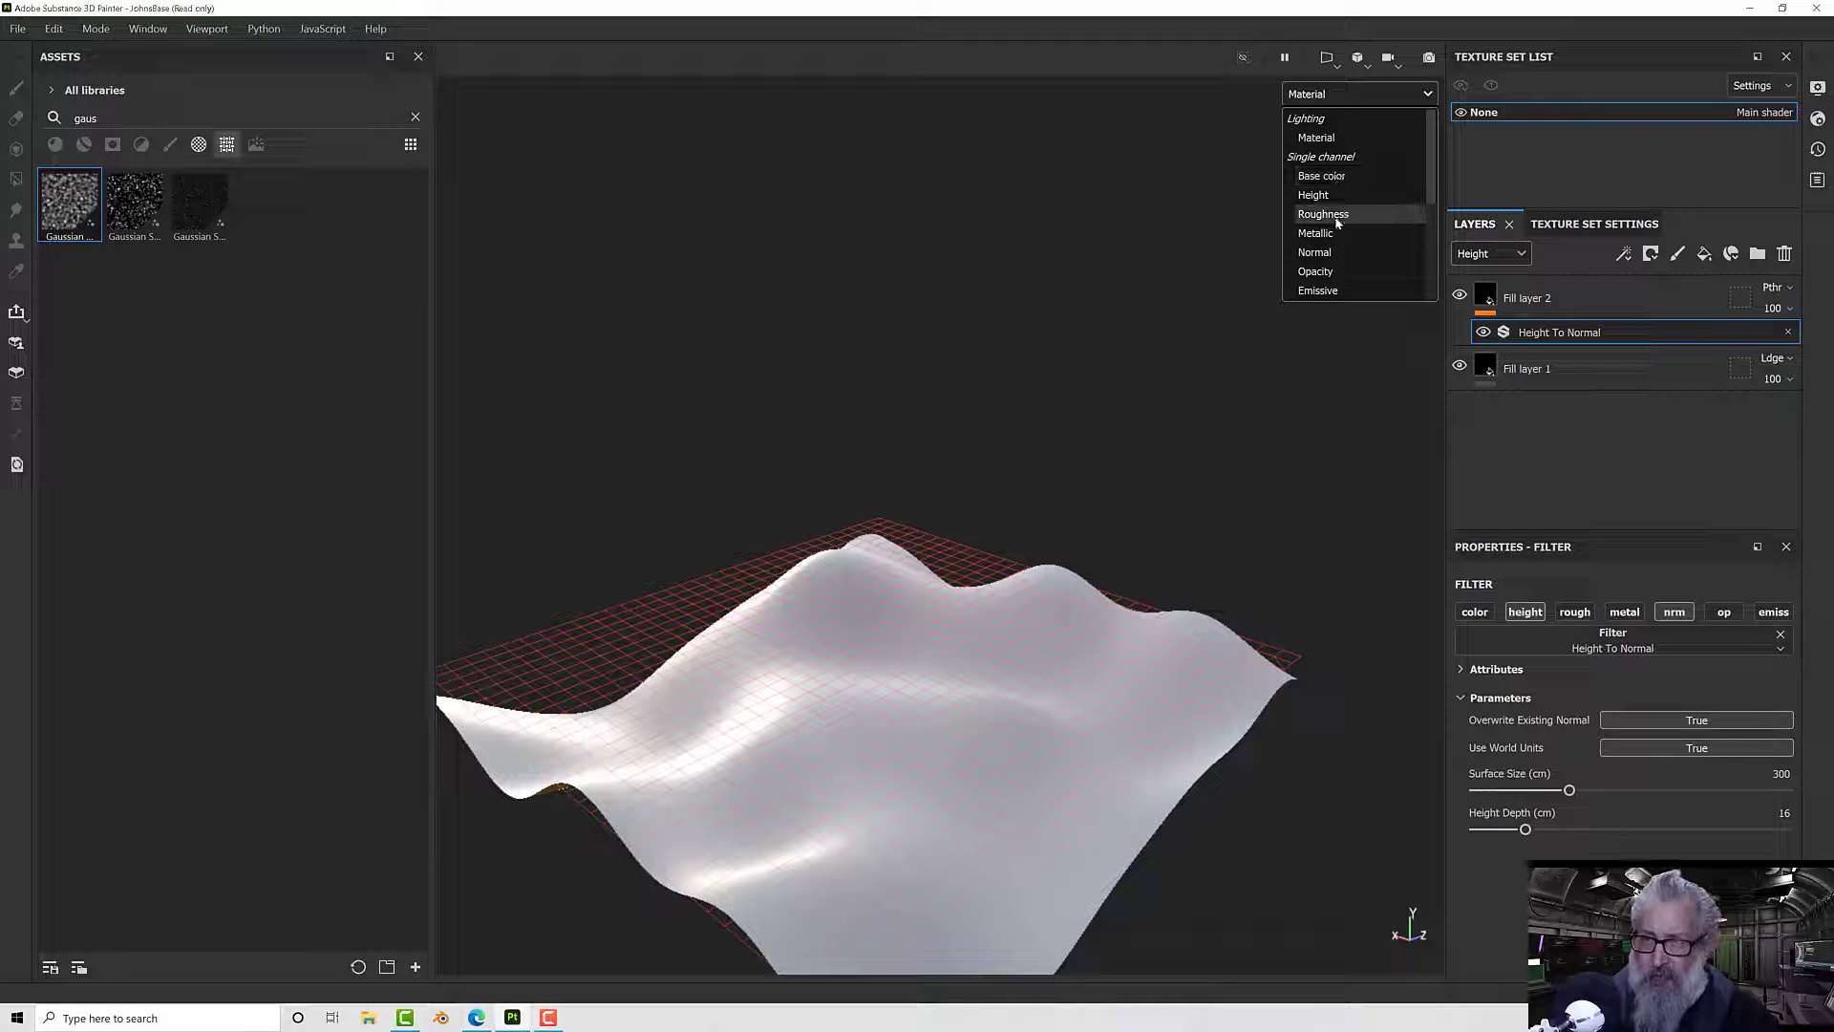
left_click(1337, 252)
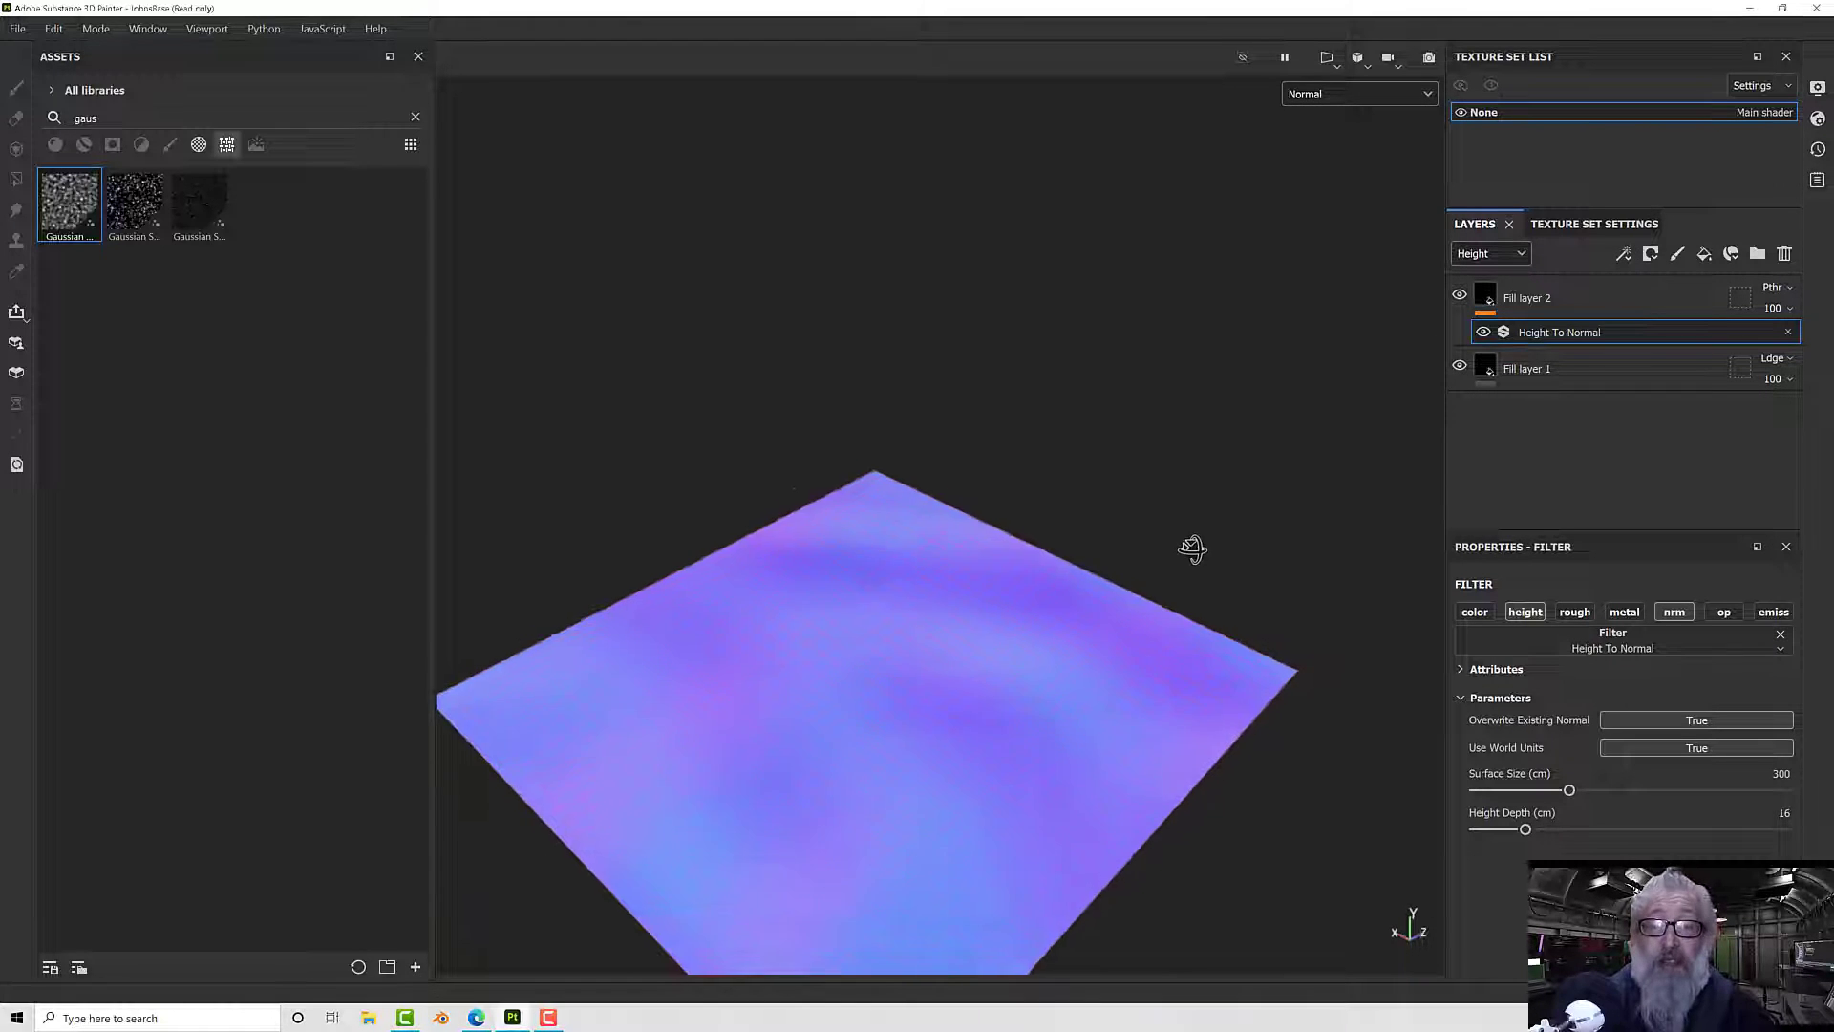
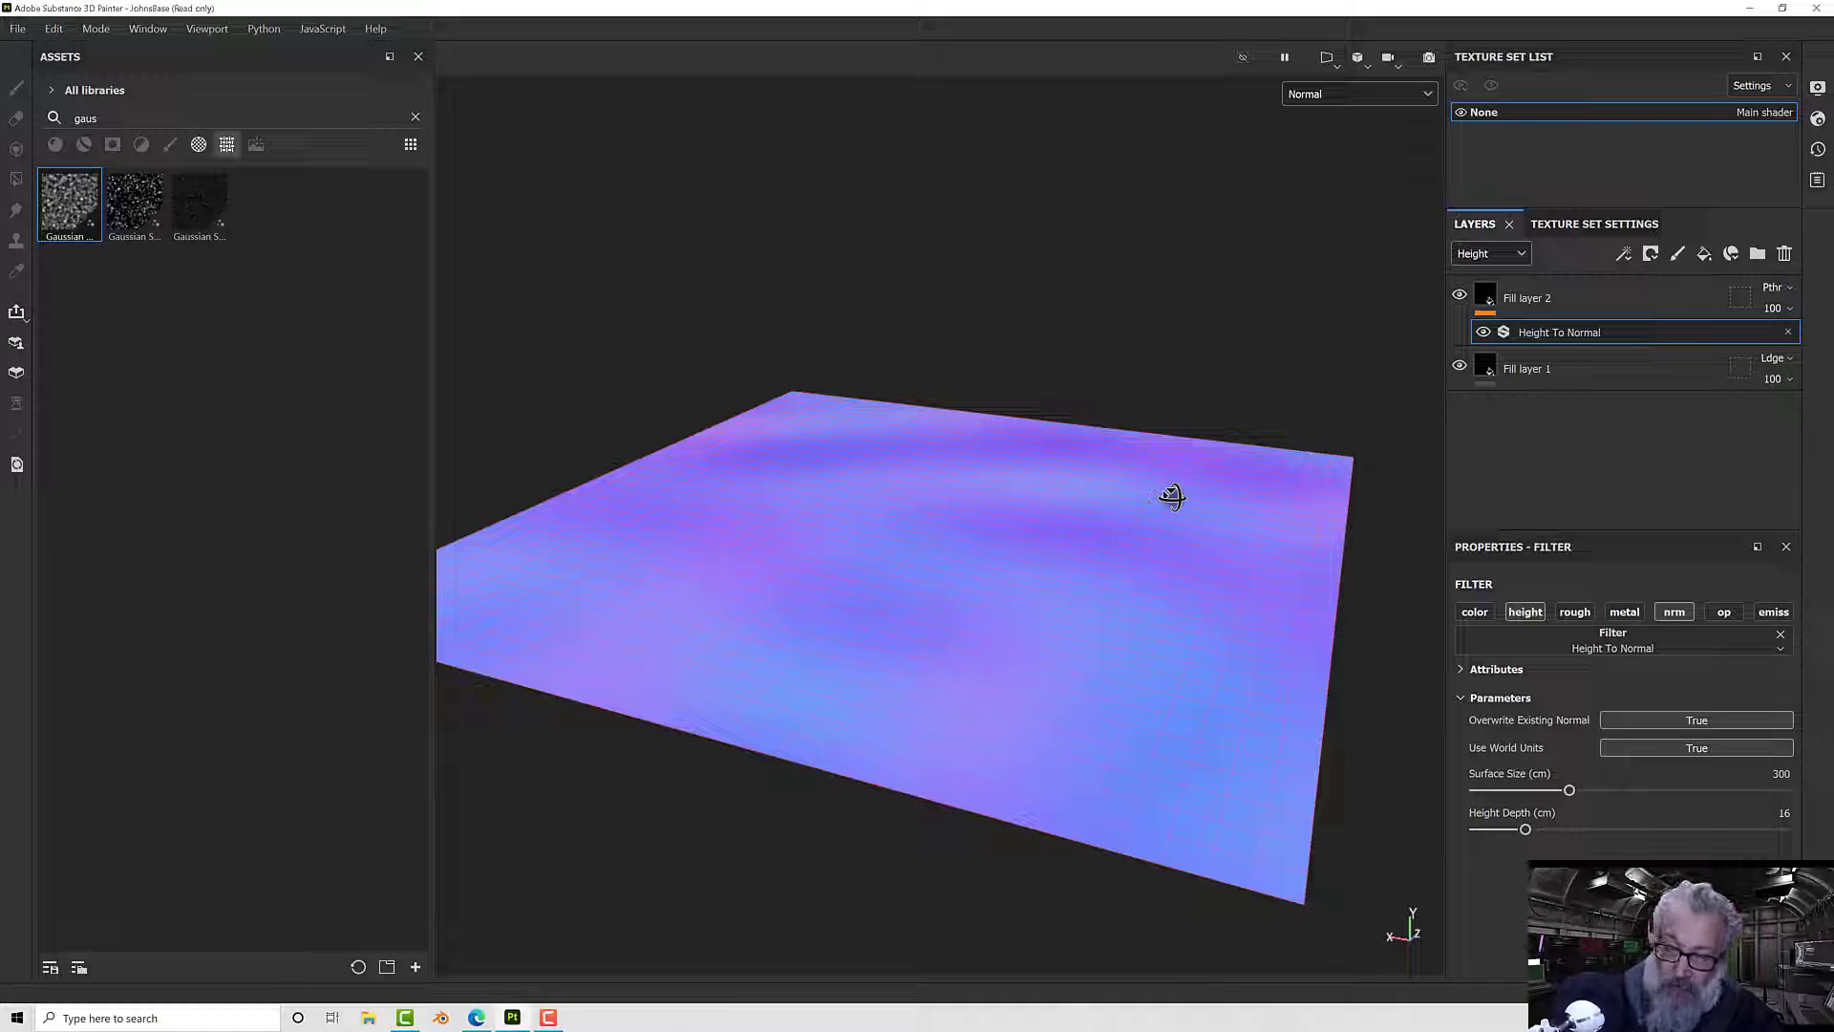
left_click(1328, 95)
left_click(1317, 138)
left_click_drag(1204, 411, 1169, 471, "alt")
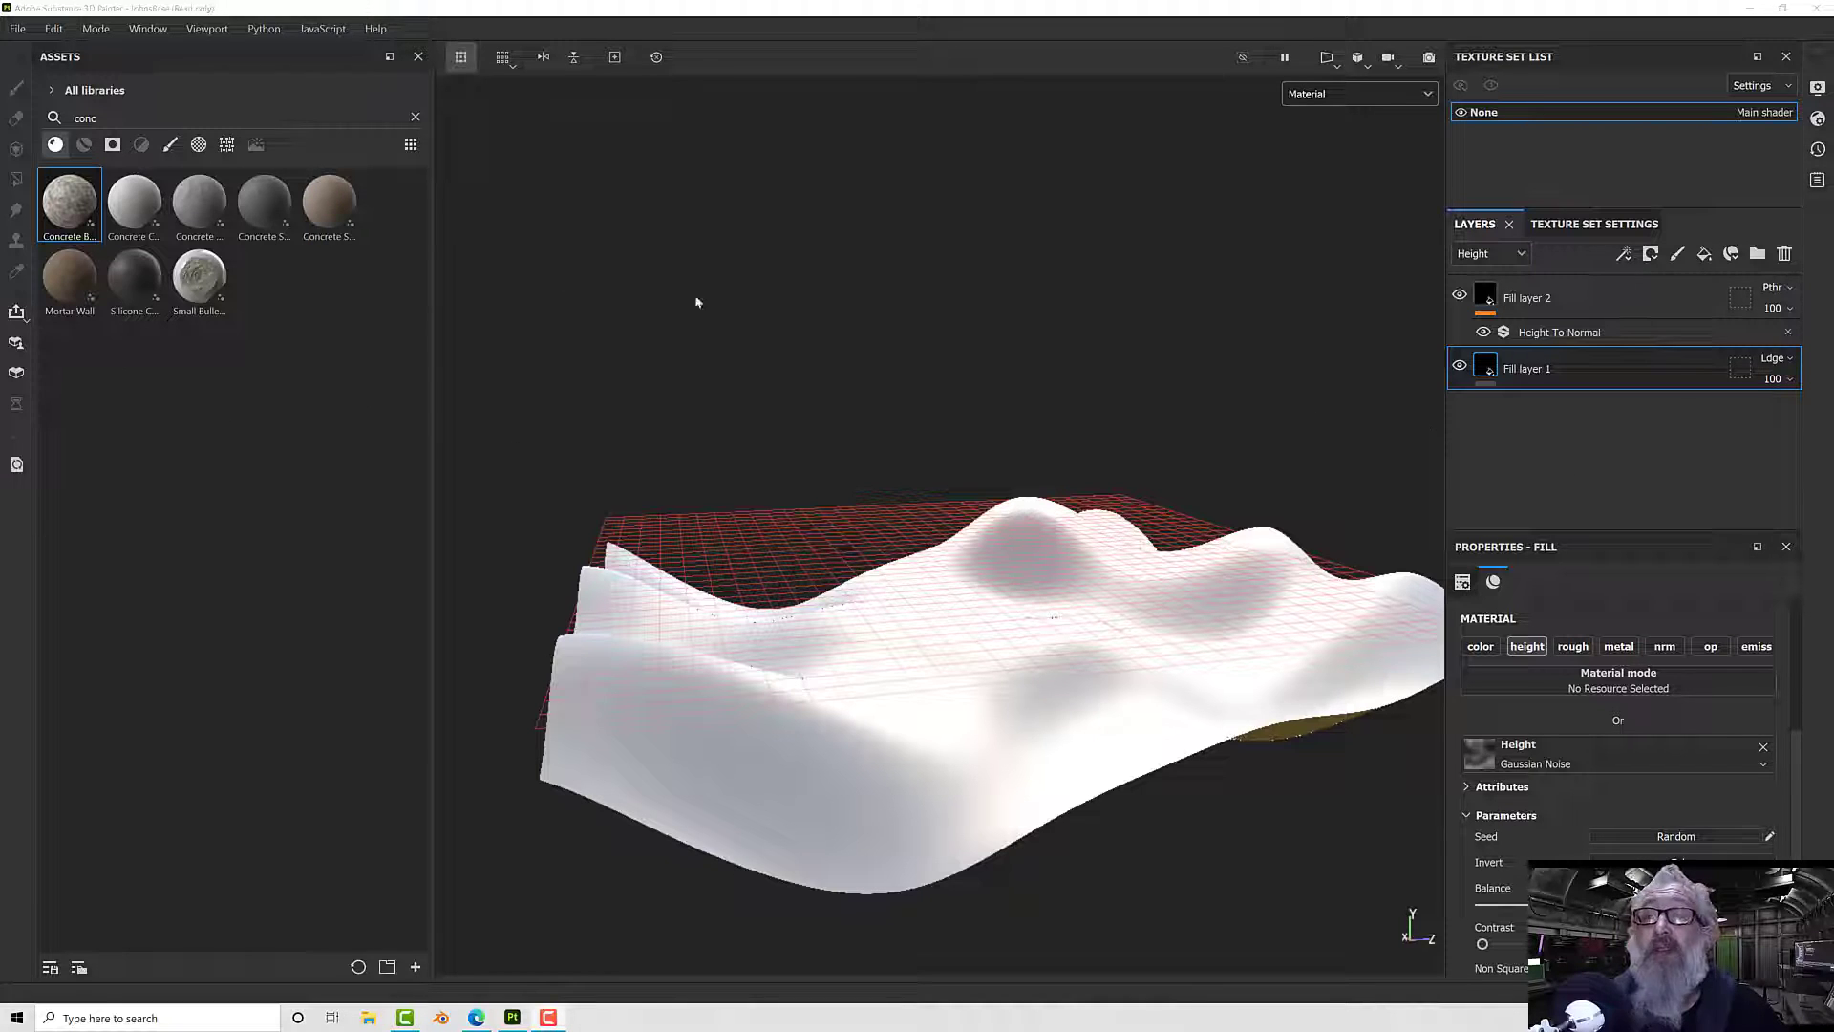
- Add the Concrete Bare material between Fill layer 2 and Fill layer 1, and rename Fill layer 1 as "bASE hEIGHT"
left_click_drag(69, 202, 1591, 351)
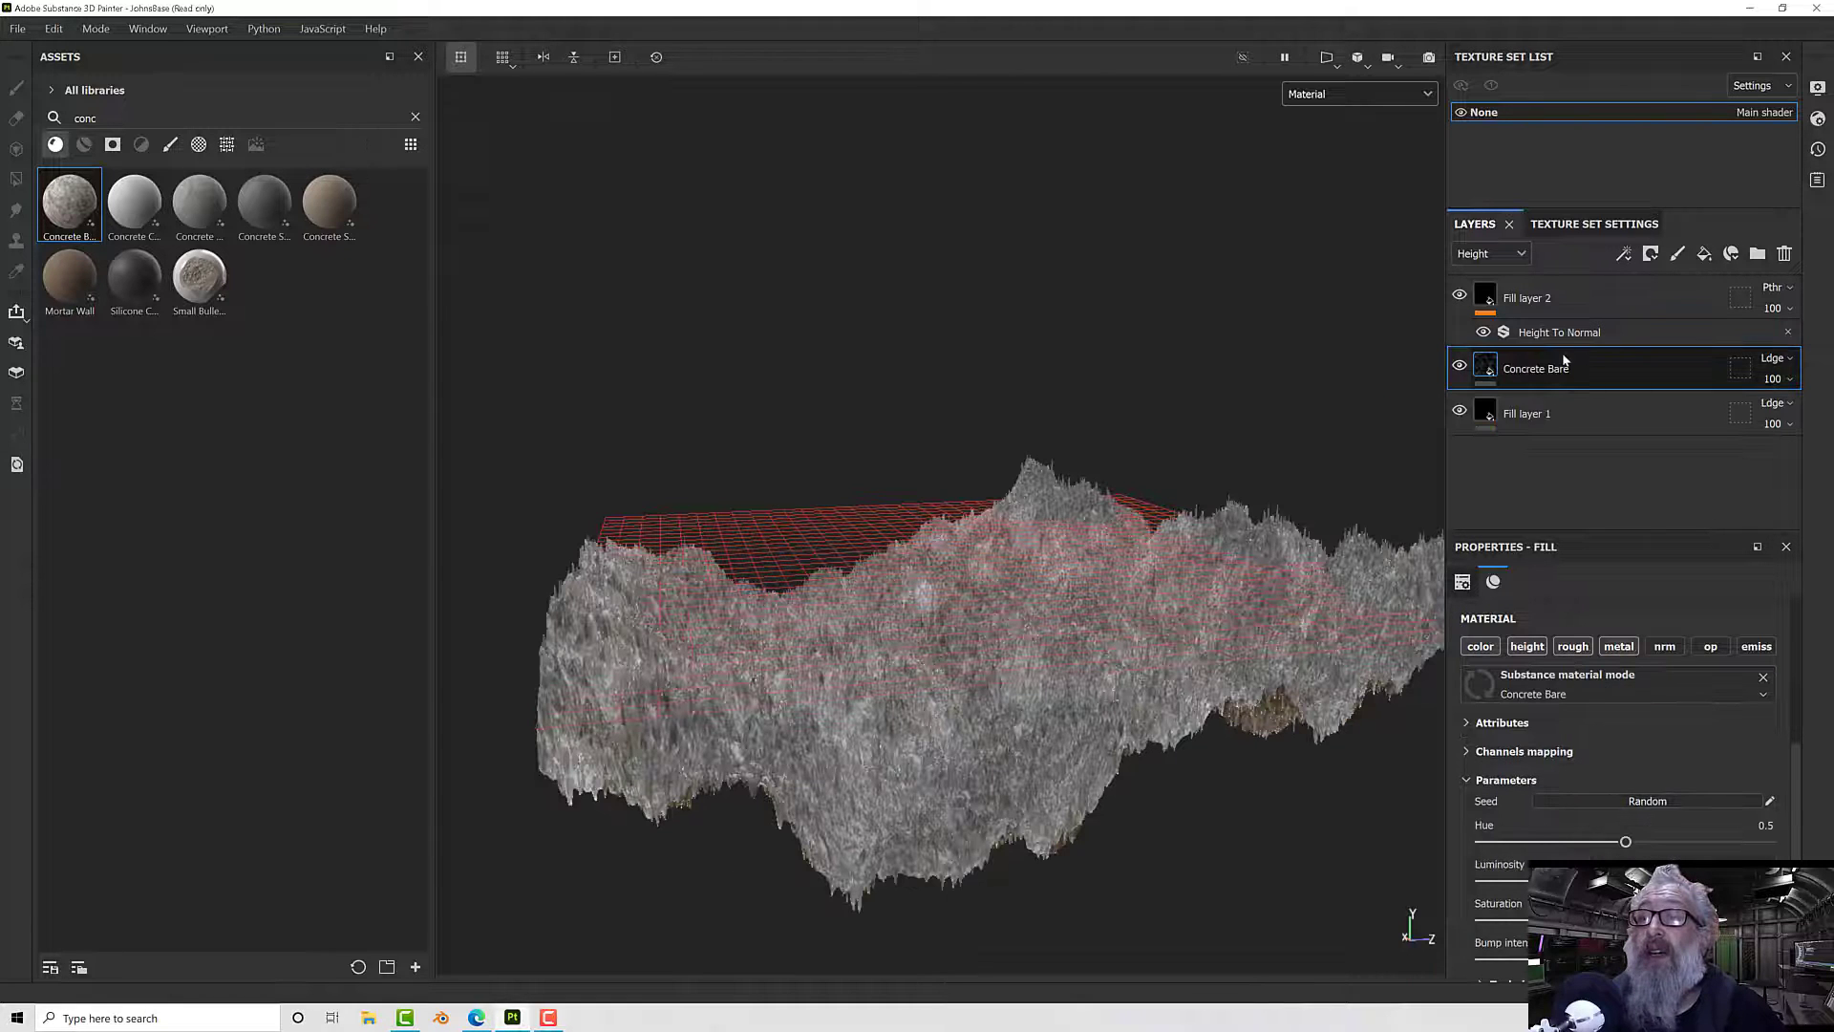
double_click(1549, 416)
type("bAS")
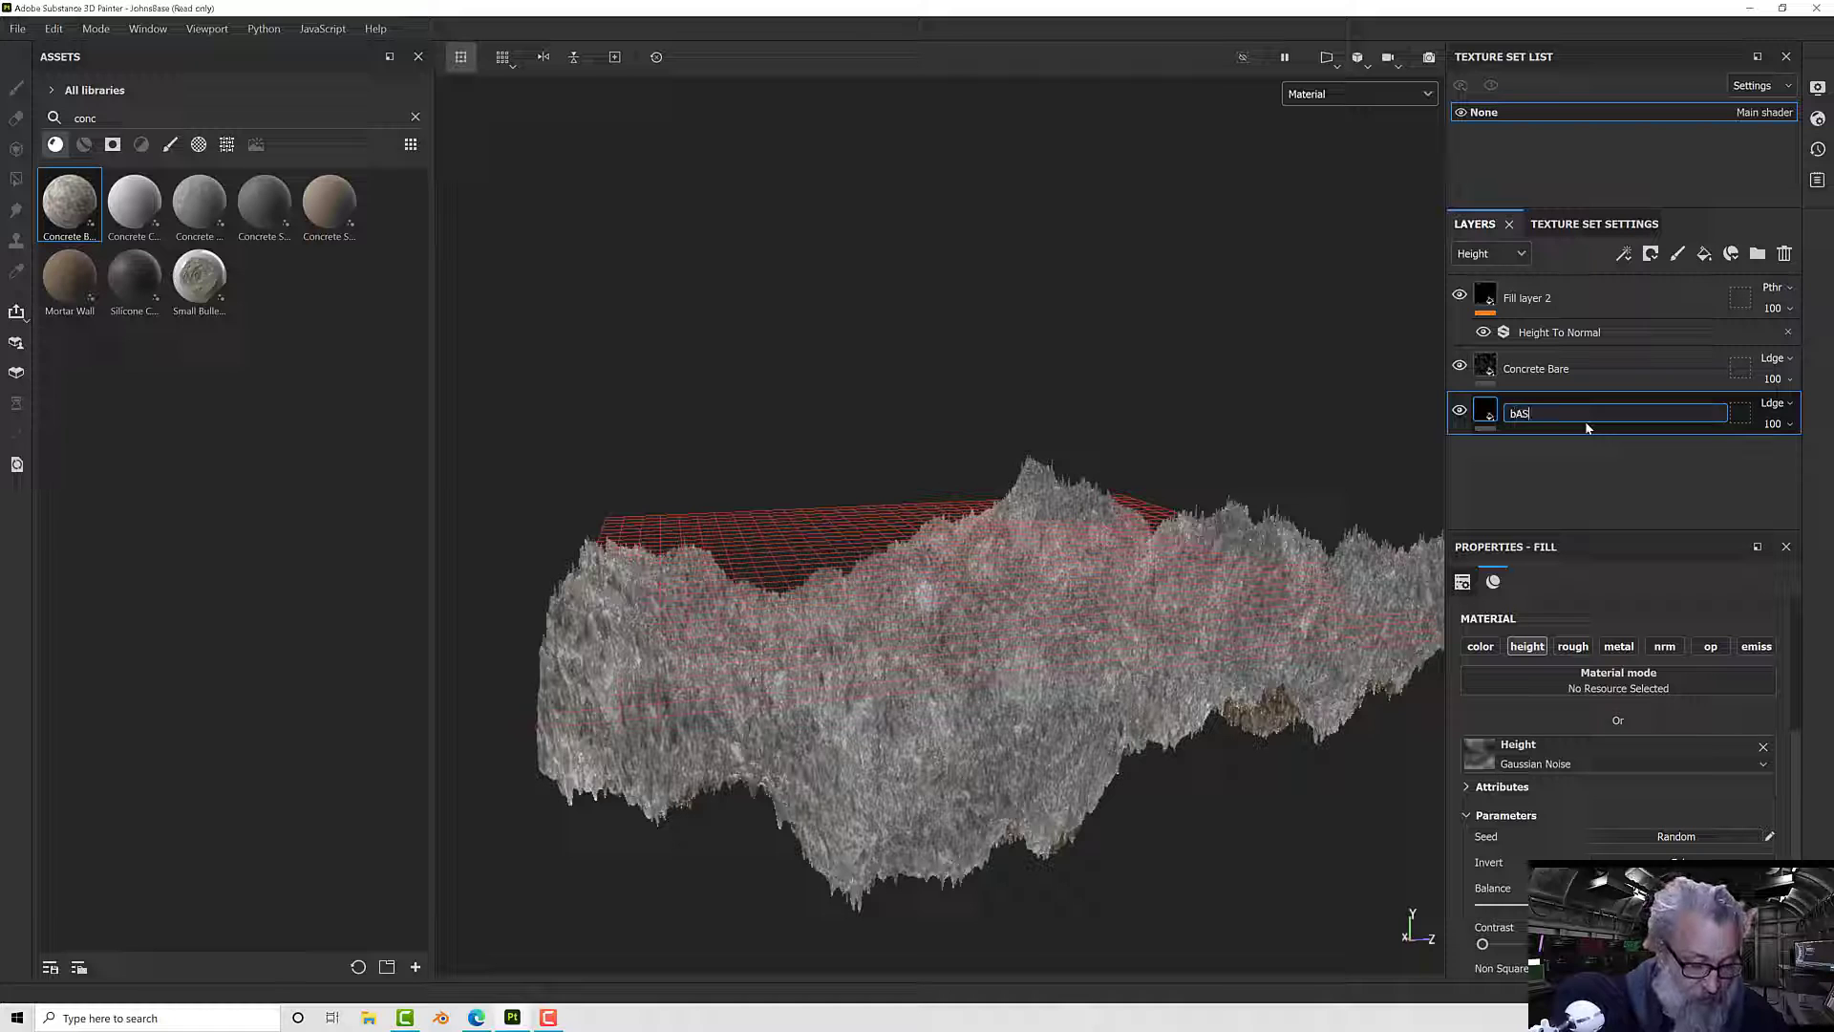
type("E hEIGHT")
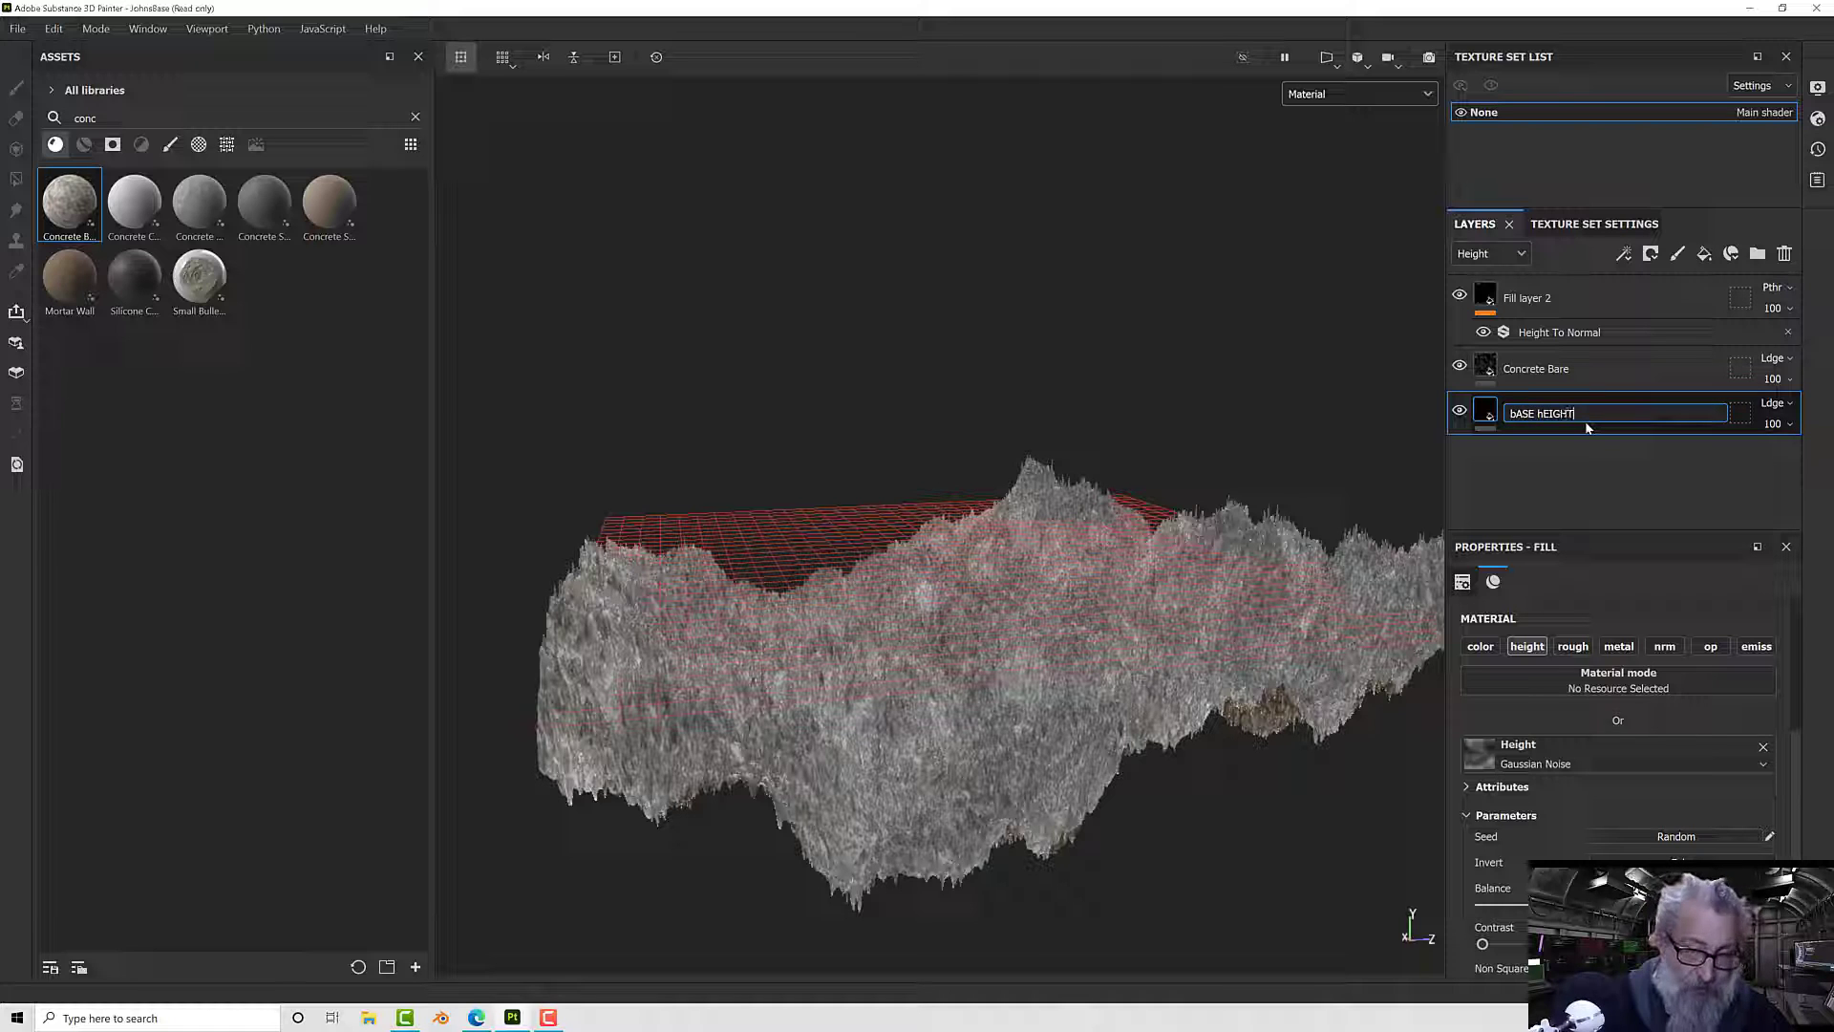
key("Return")
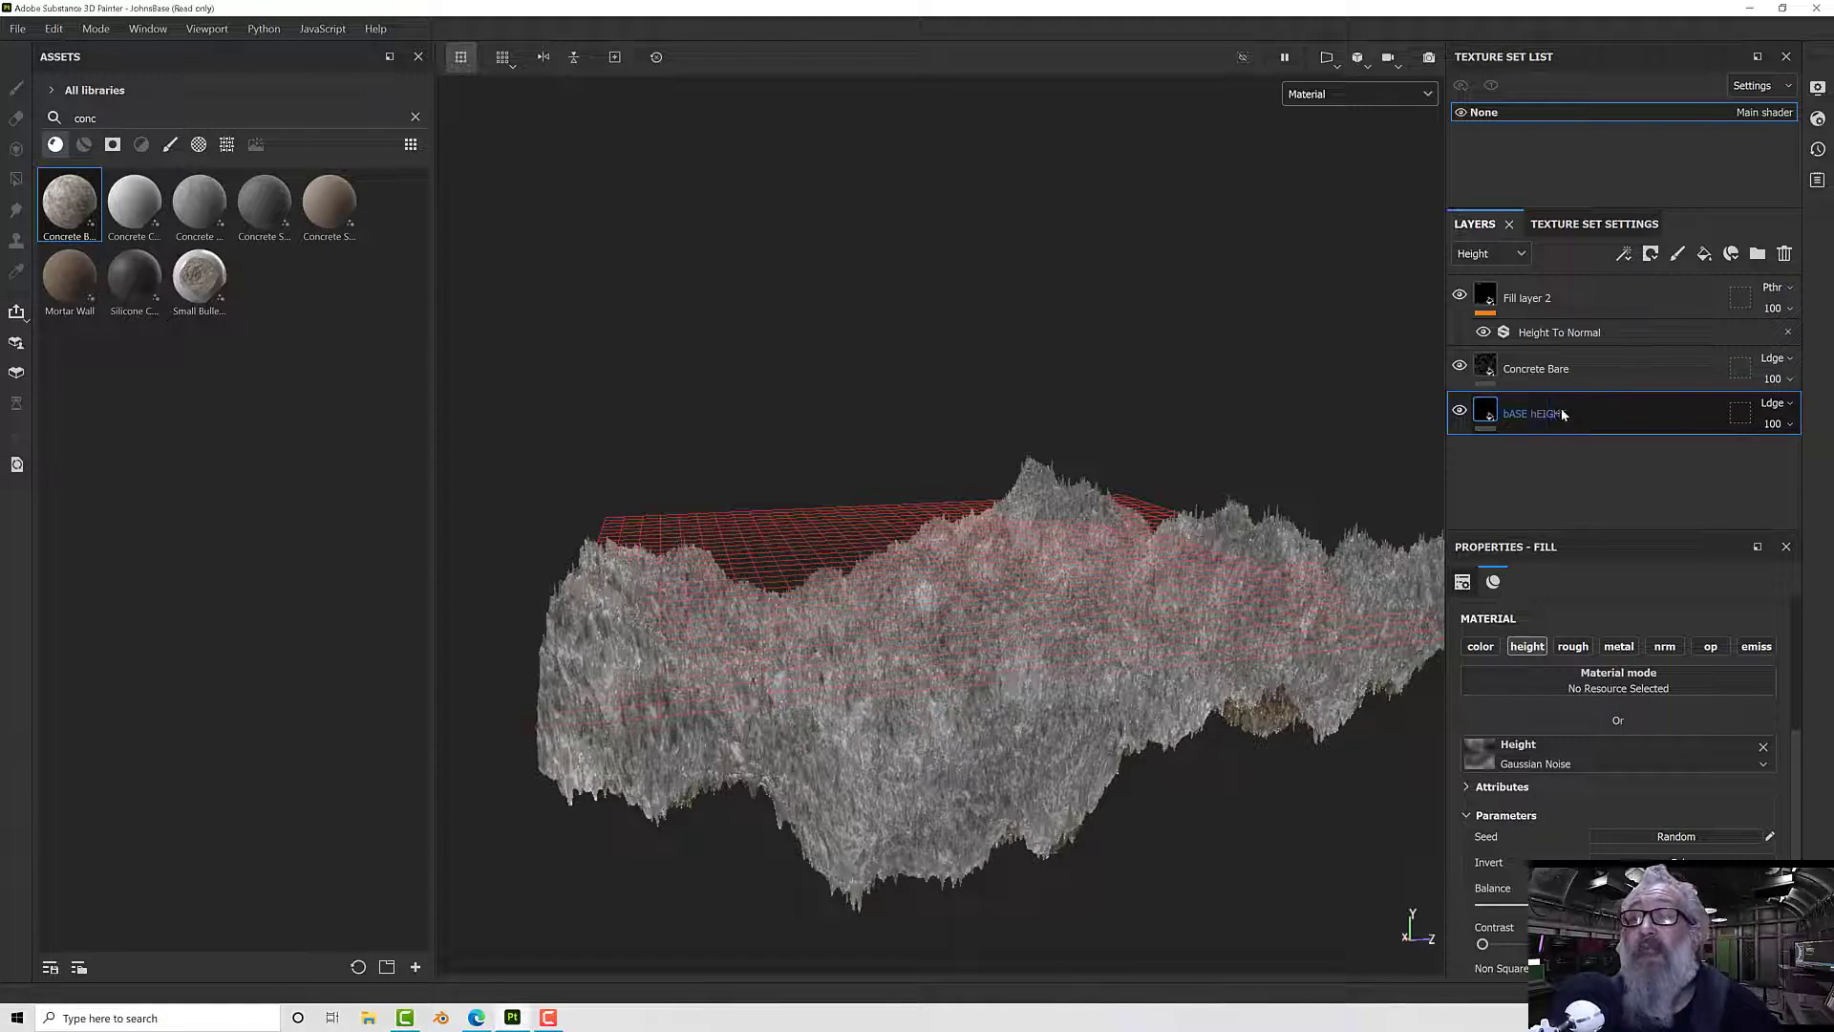
- Lower the Concrete Bare layer's Height Range in its technical parameters to nearly the minimum to smooth the spiky terrain
left_click_drag(955, 621, 1035, 512, "alt")
left_click(1509, 370)
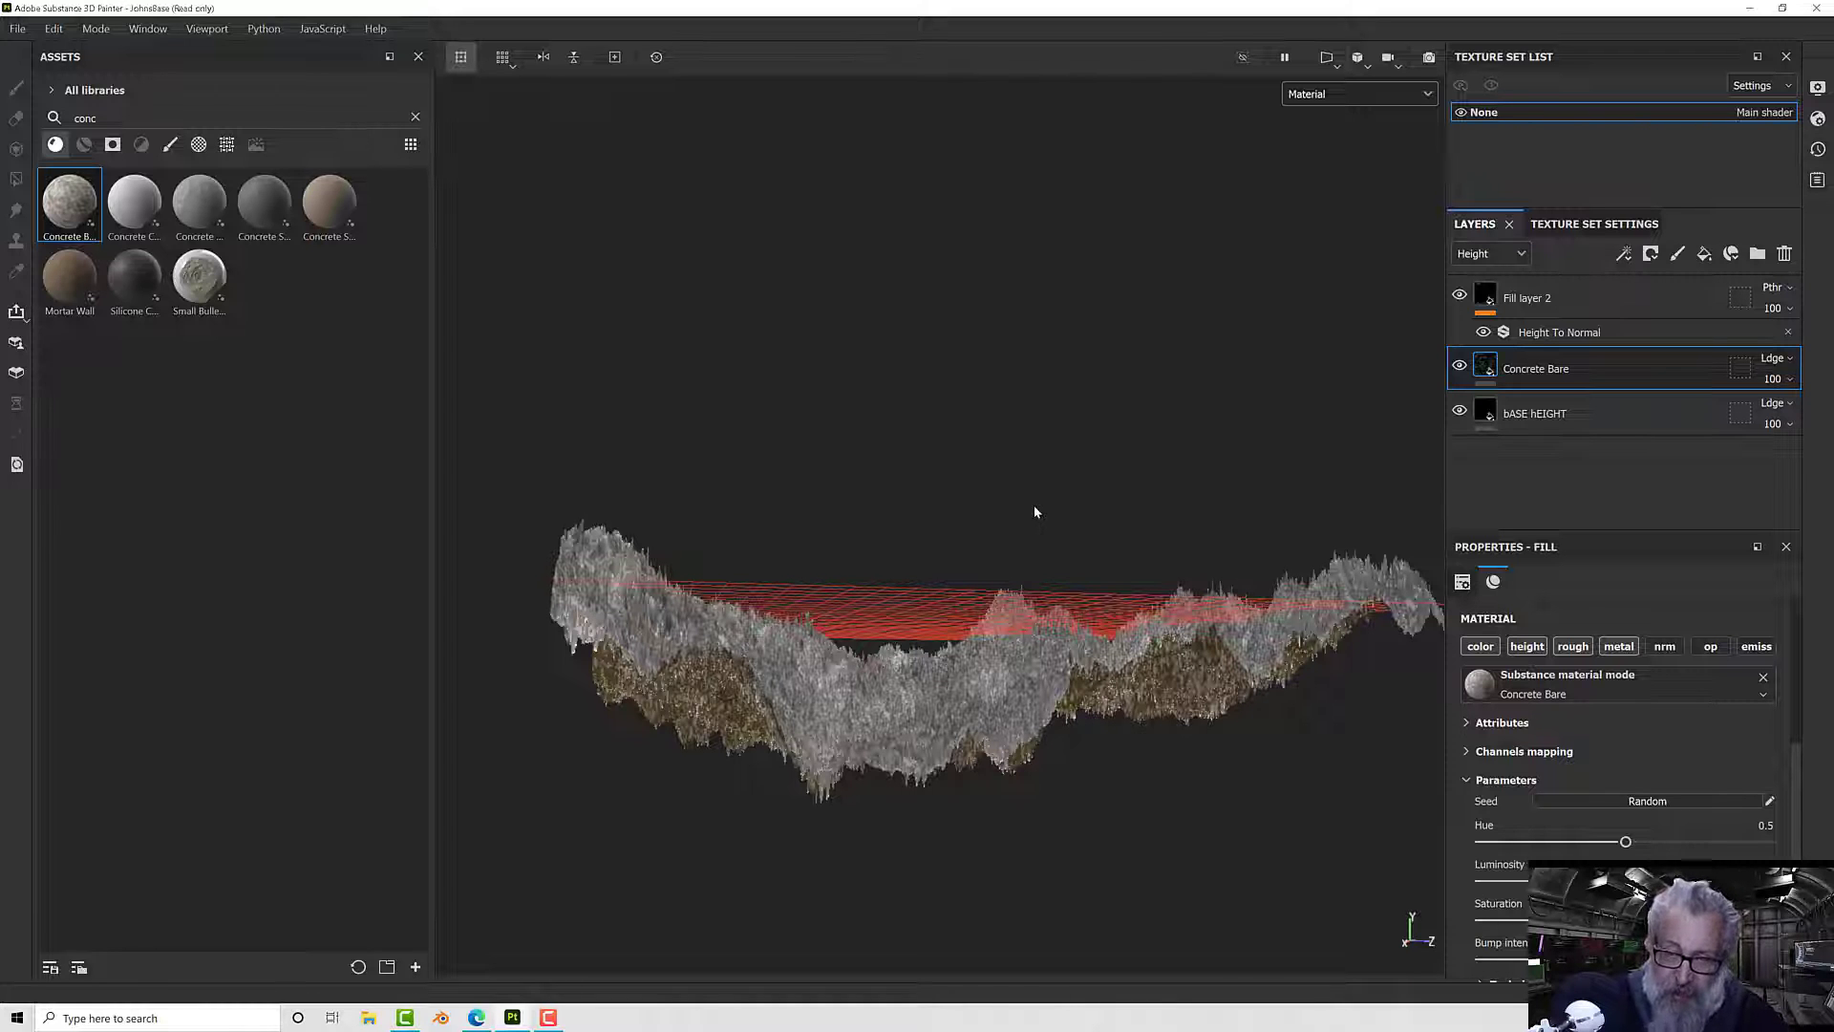
left_click_drag(1034, 511, 1057, 614, "alt")
scroll(1057, 614, "up", 5)
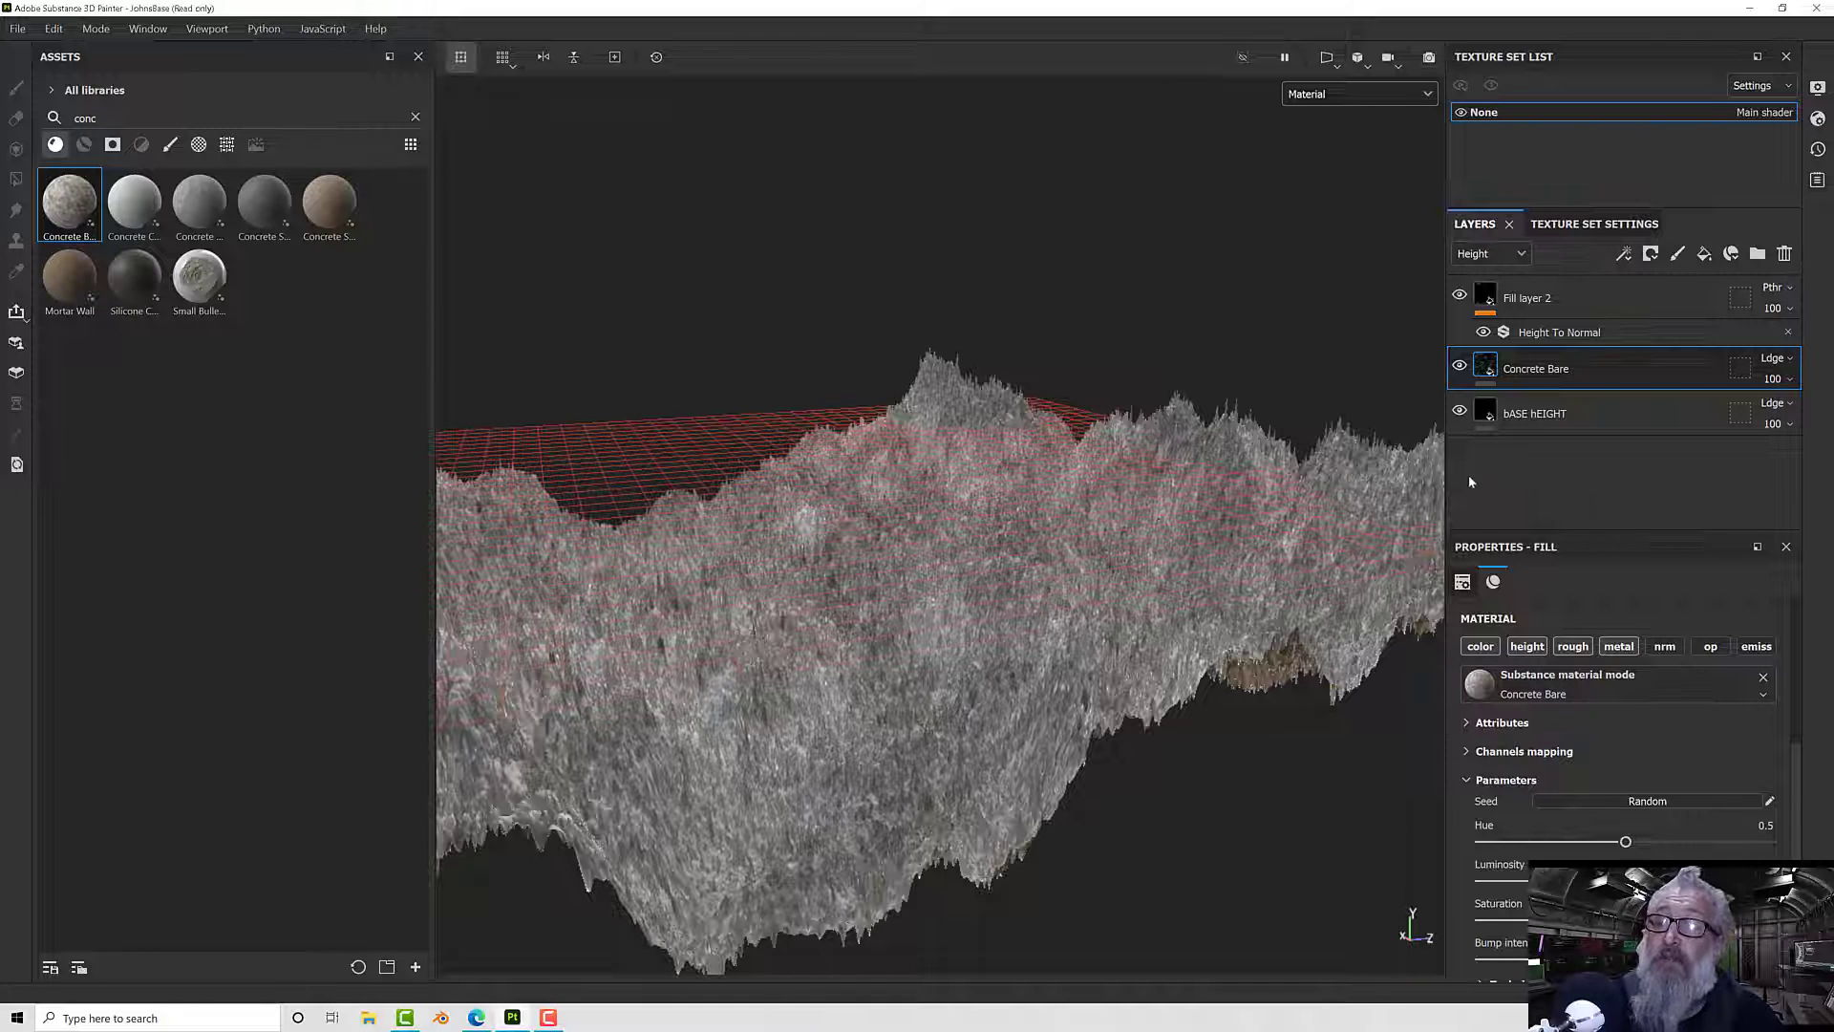
scroll(1568, 694, "down", 2)
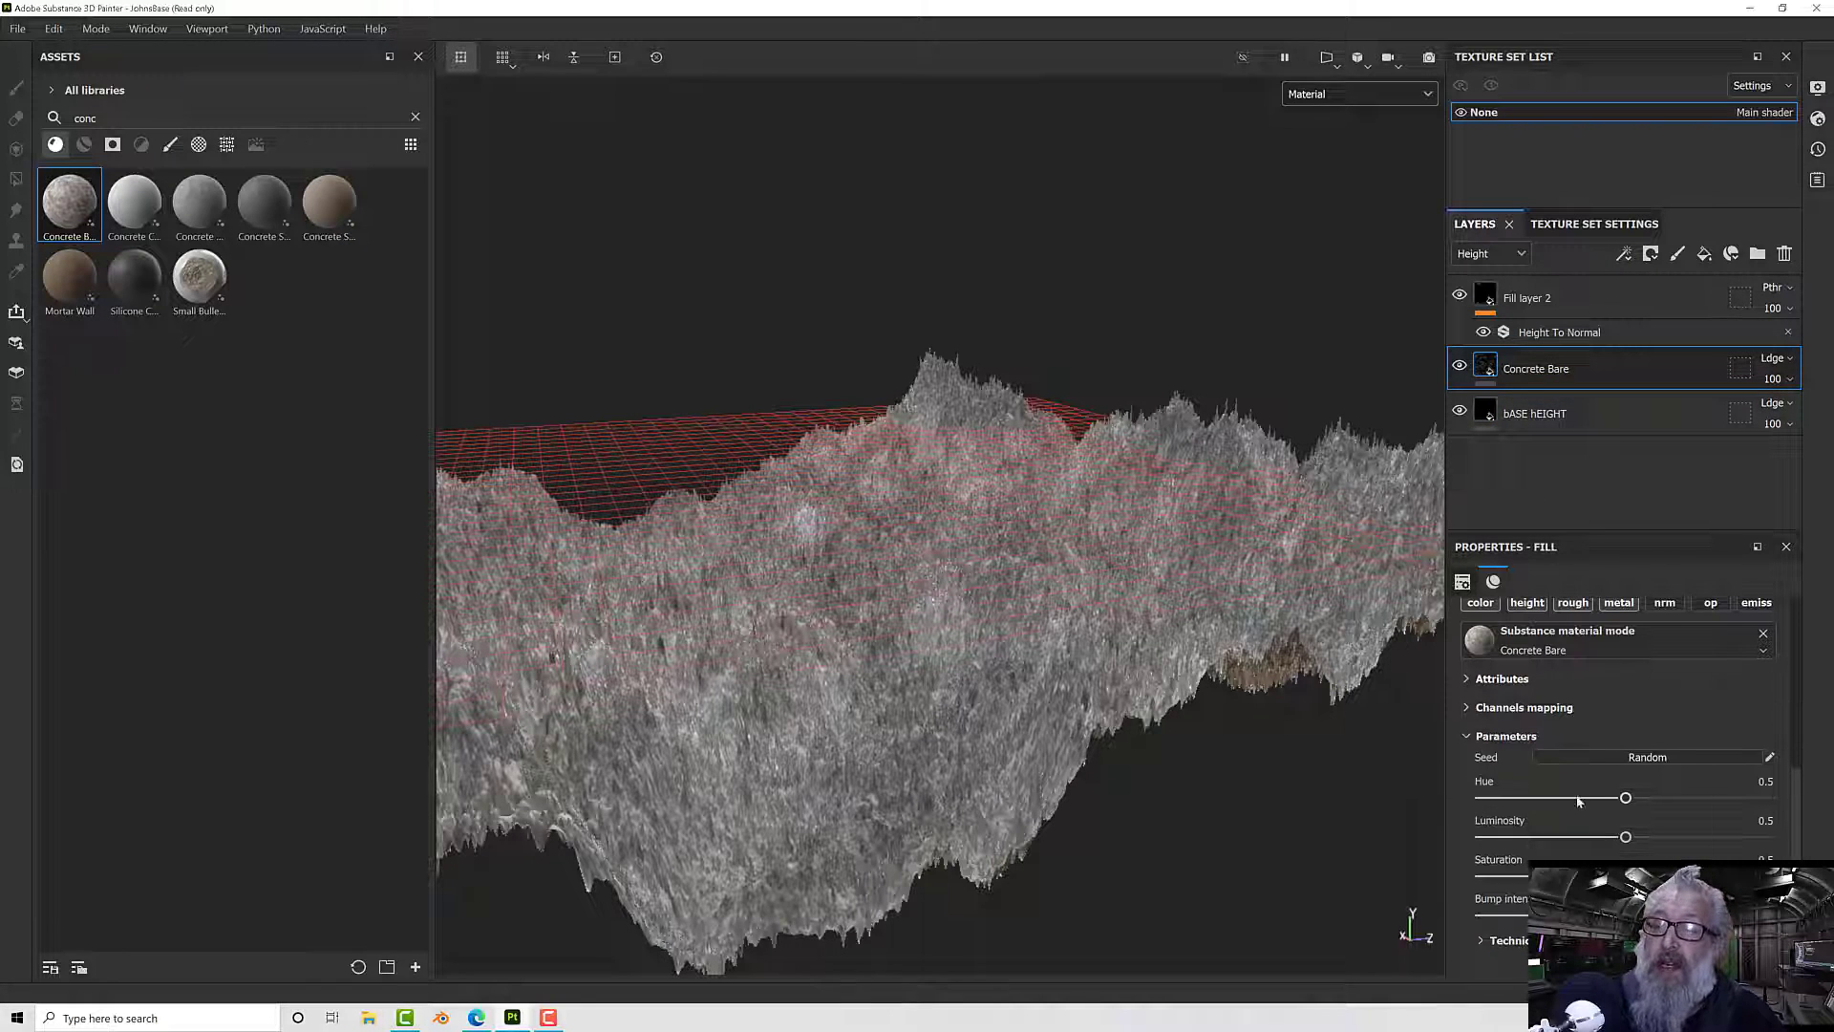
scroll(1507, 924, "down", 5)
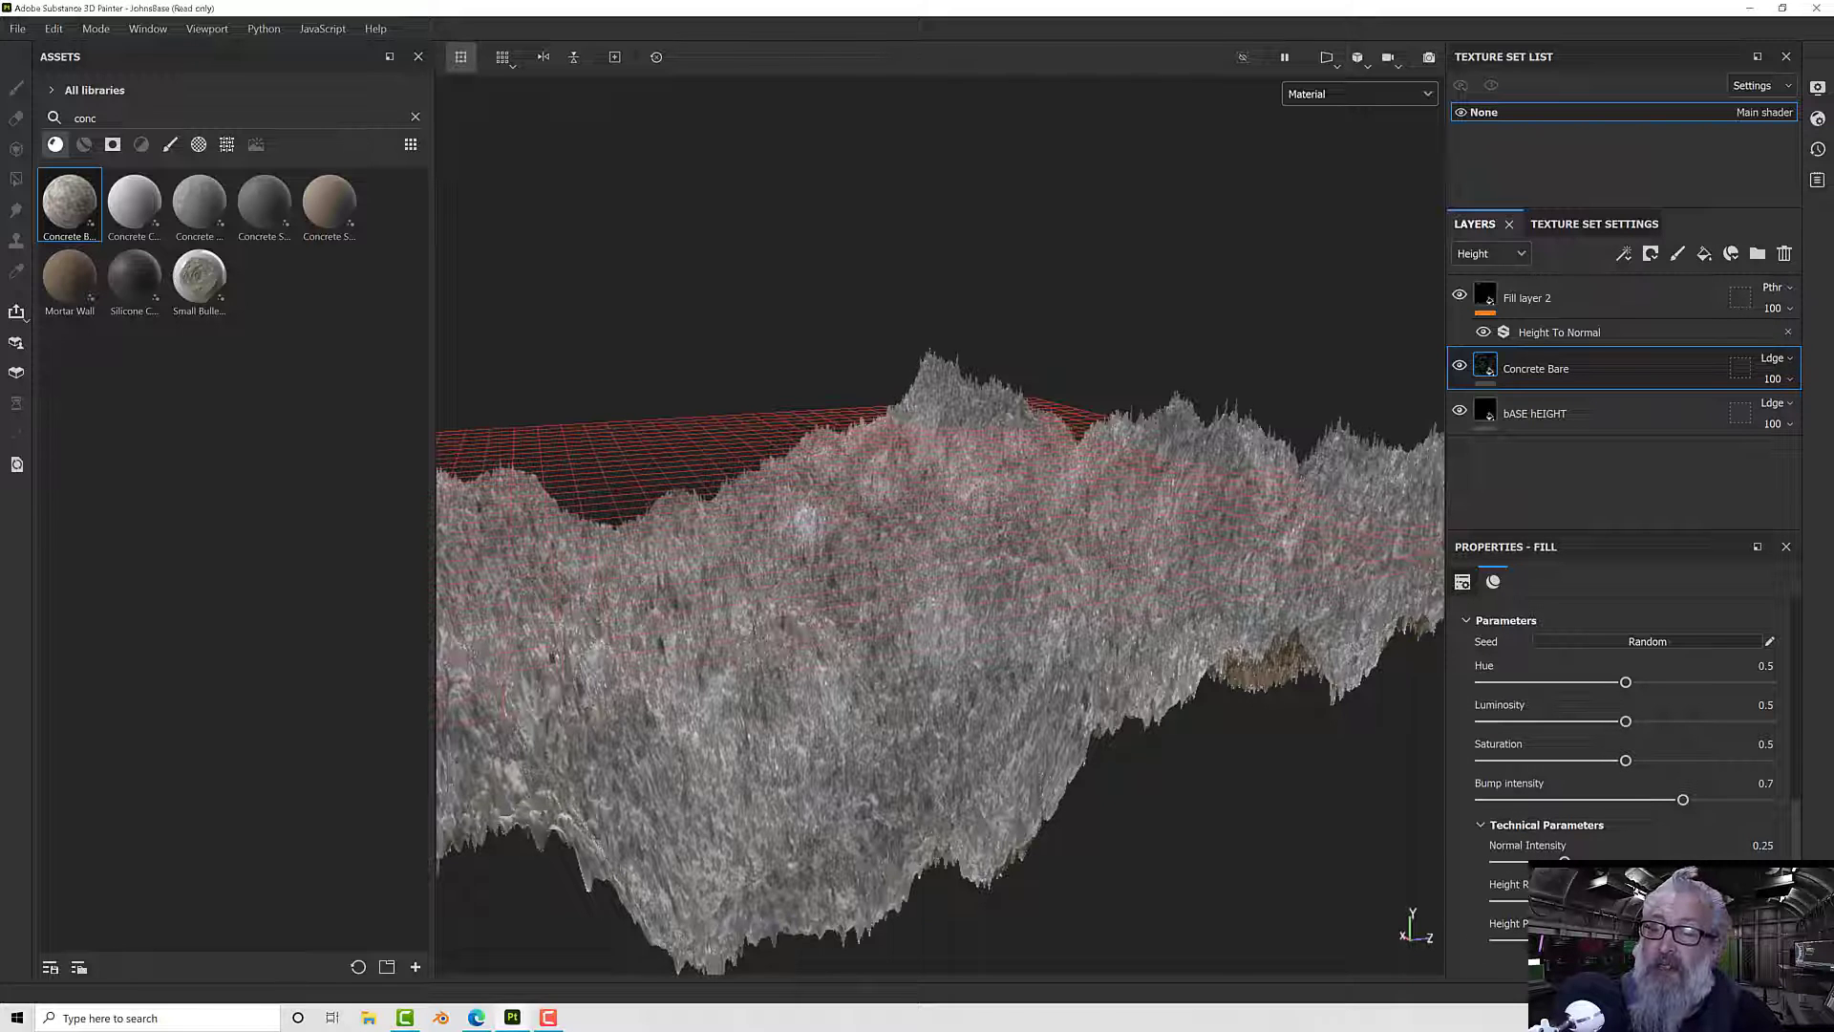
left_click_drag(1586, 901, 1508, 902)
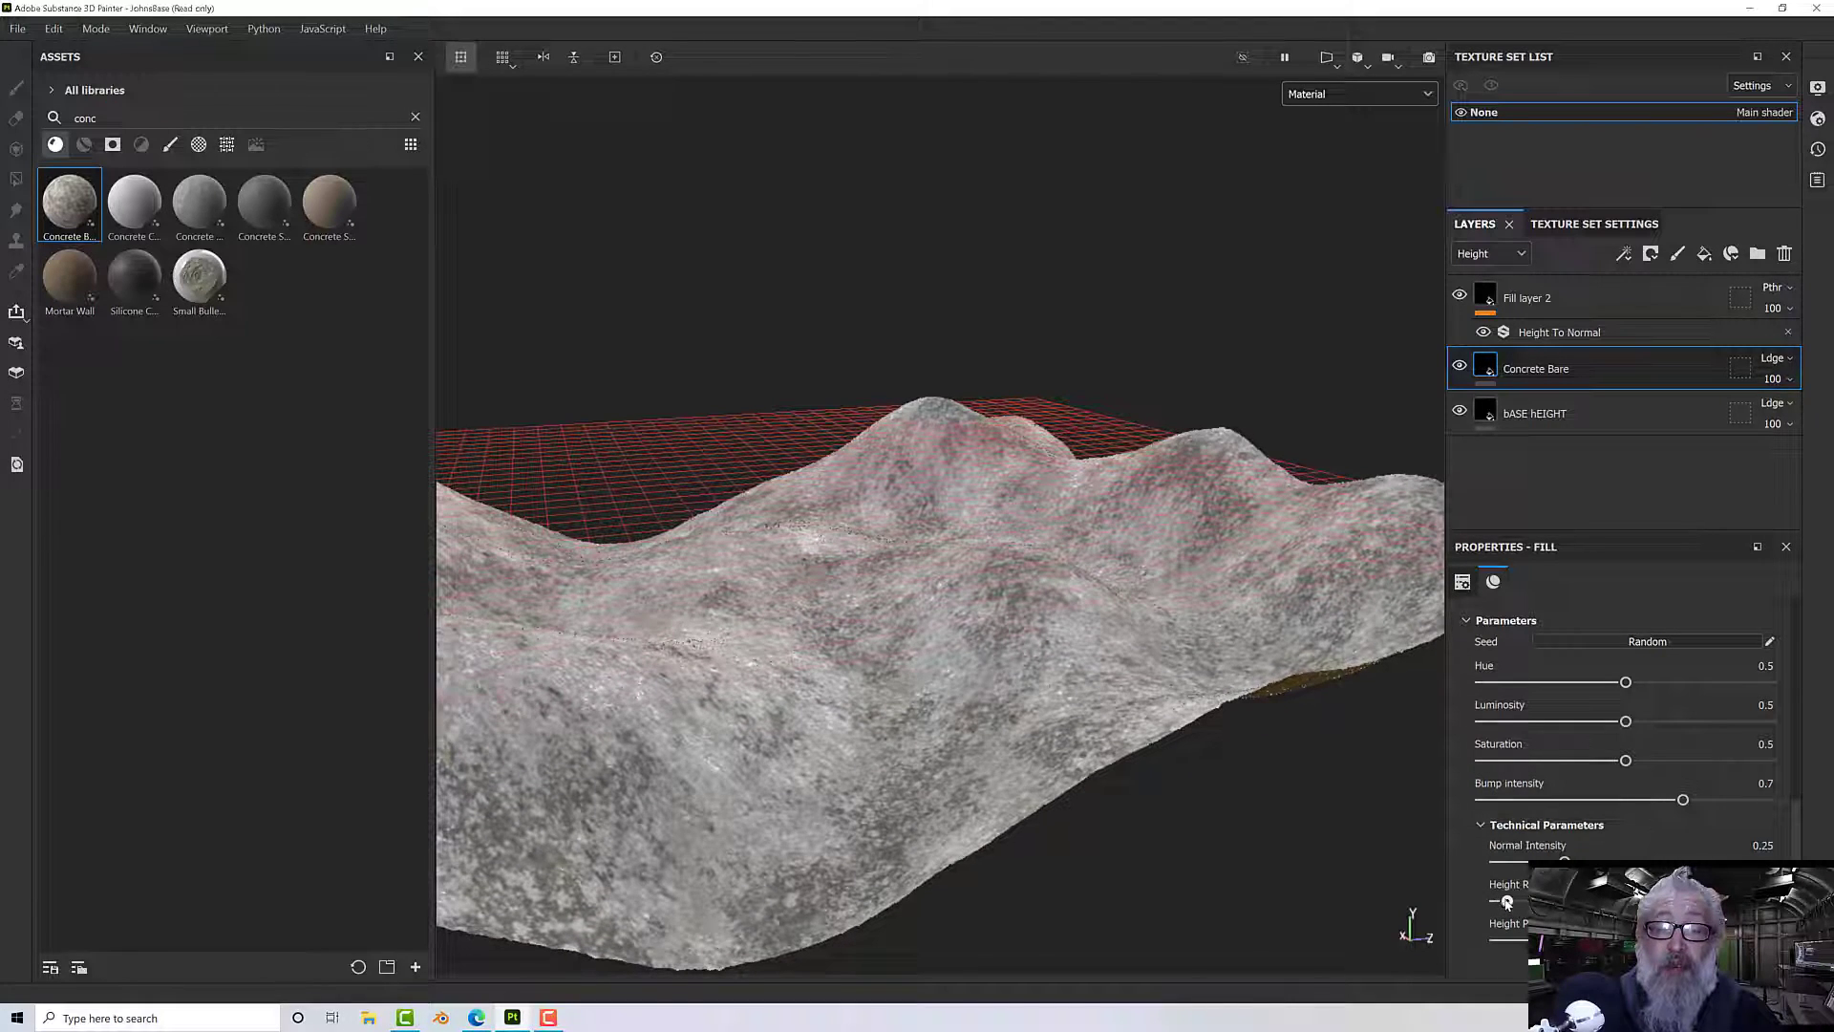
mouse_move(1032, 755)
left_mouse_down("alt")
mouse_move(1007, 656)
mouse_move(976, 696)
mouse_move(986, 738)
mouse_move(1064, 749)
left_mouse_up("alt")
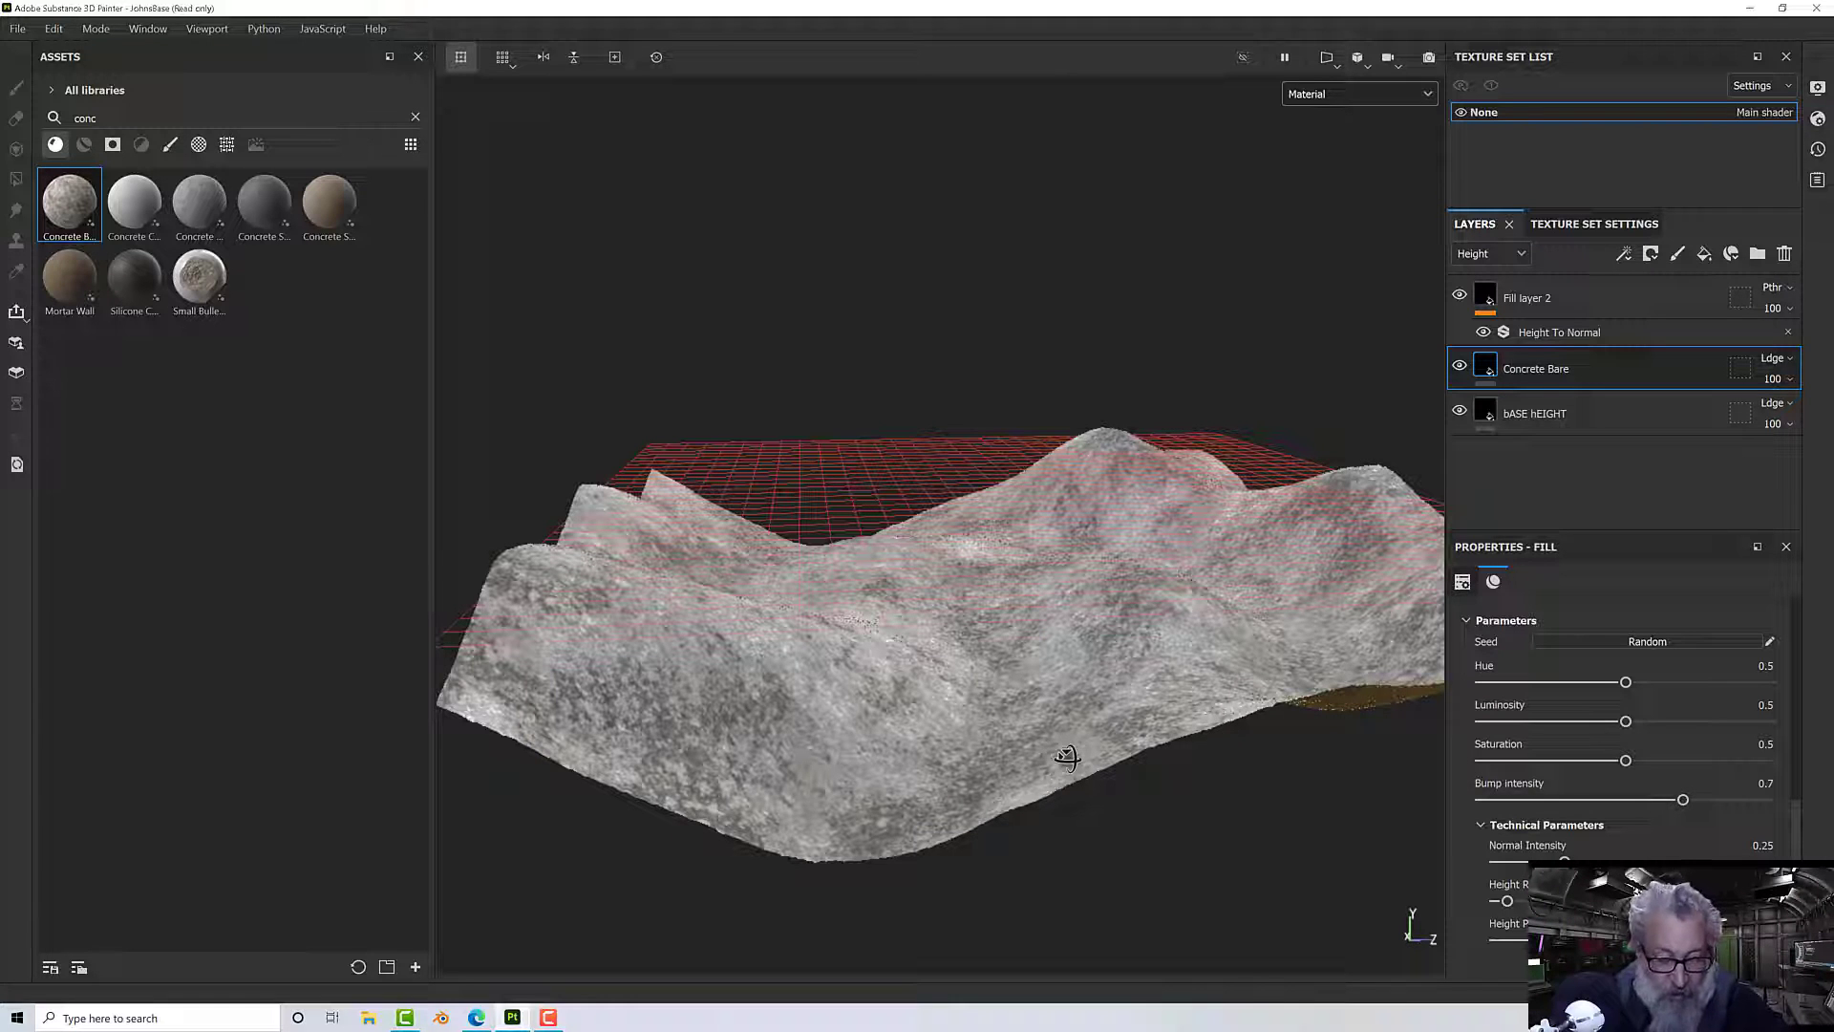
left_click_drag(1021, 659, 1057, 635, "alt")
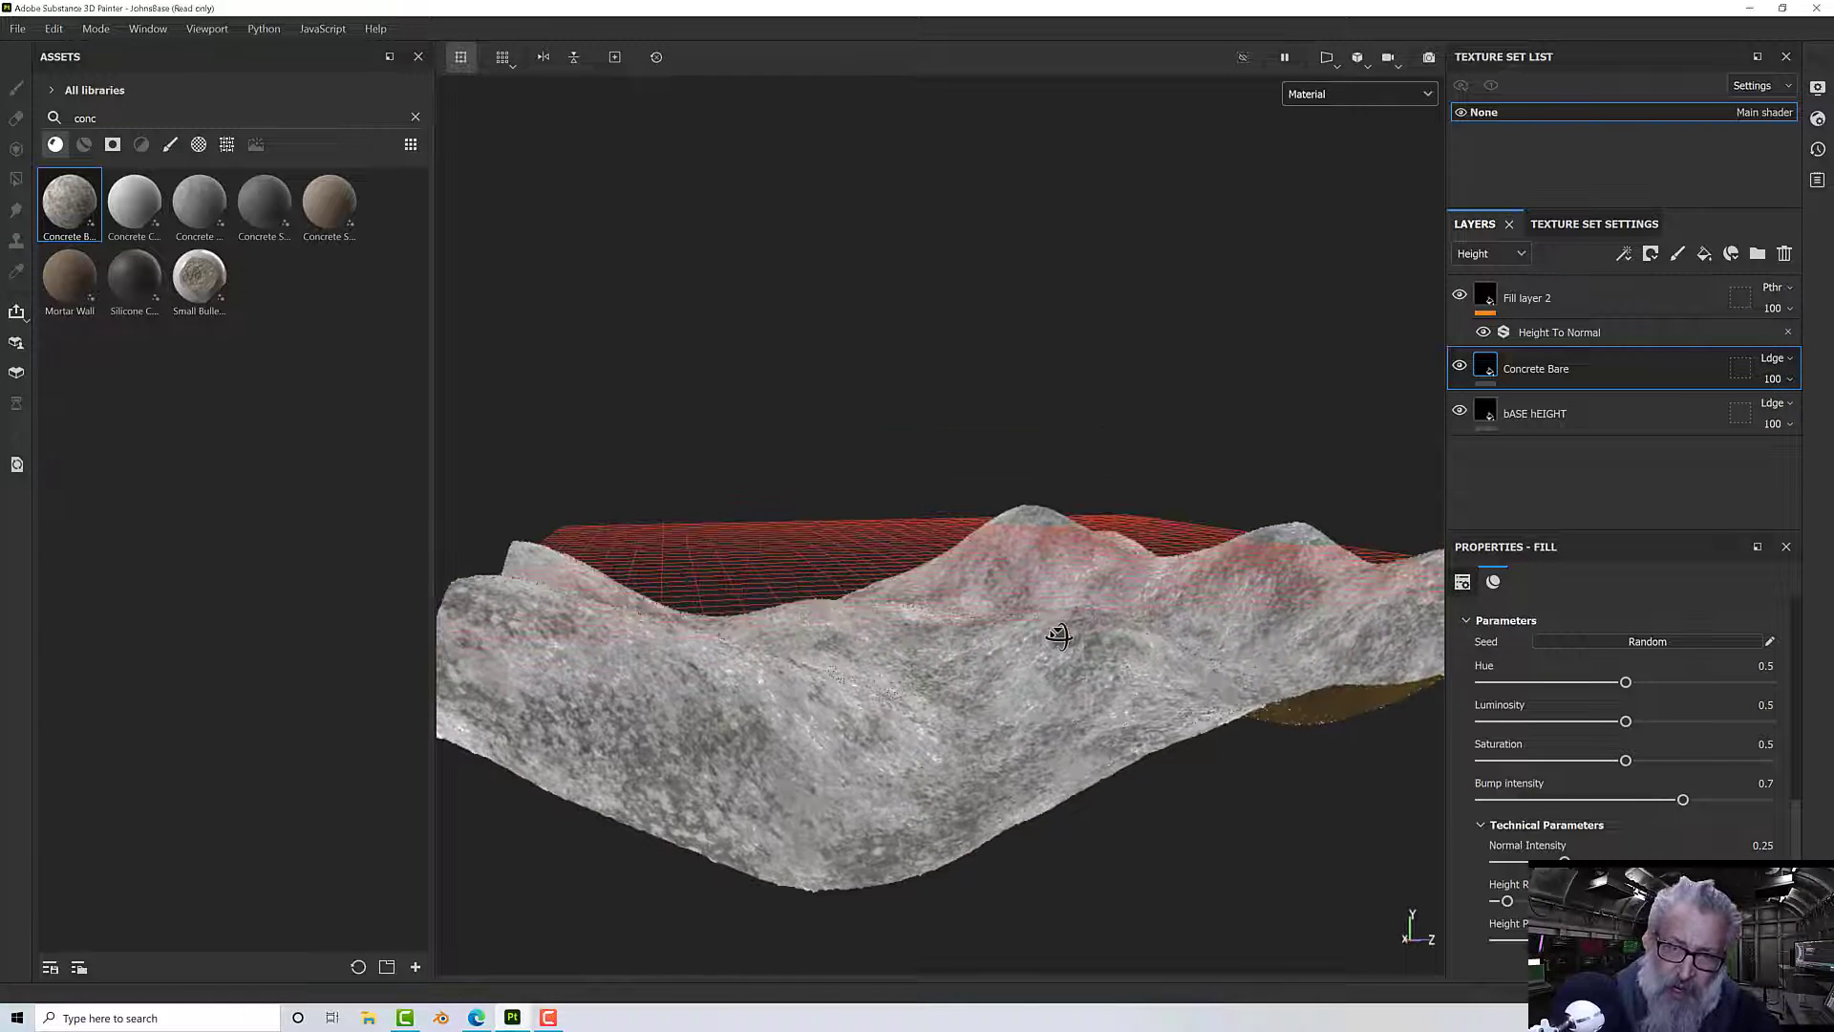
middle_click_drag(1057, 634, 1086, 630, "alt")
left_click_drag(1086, 630, 1092, 712, "alt")
middle_click_drag(1092, 712, 1080, 859, "alt")
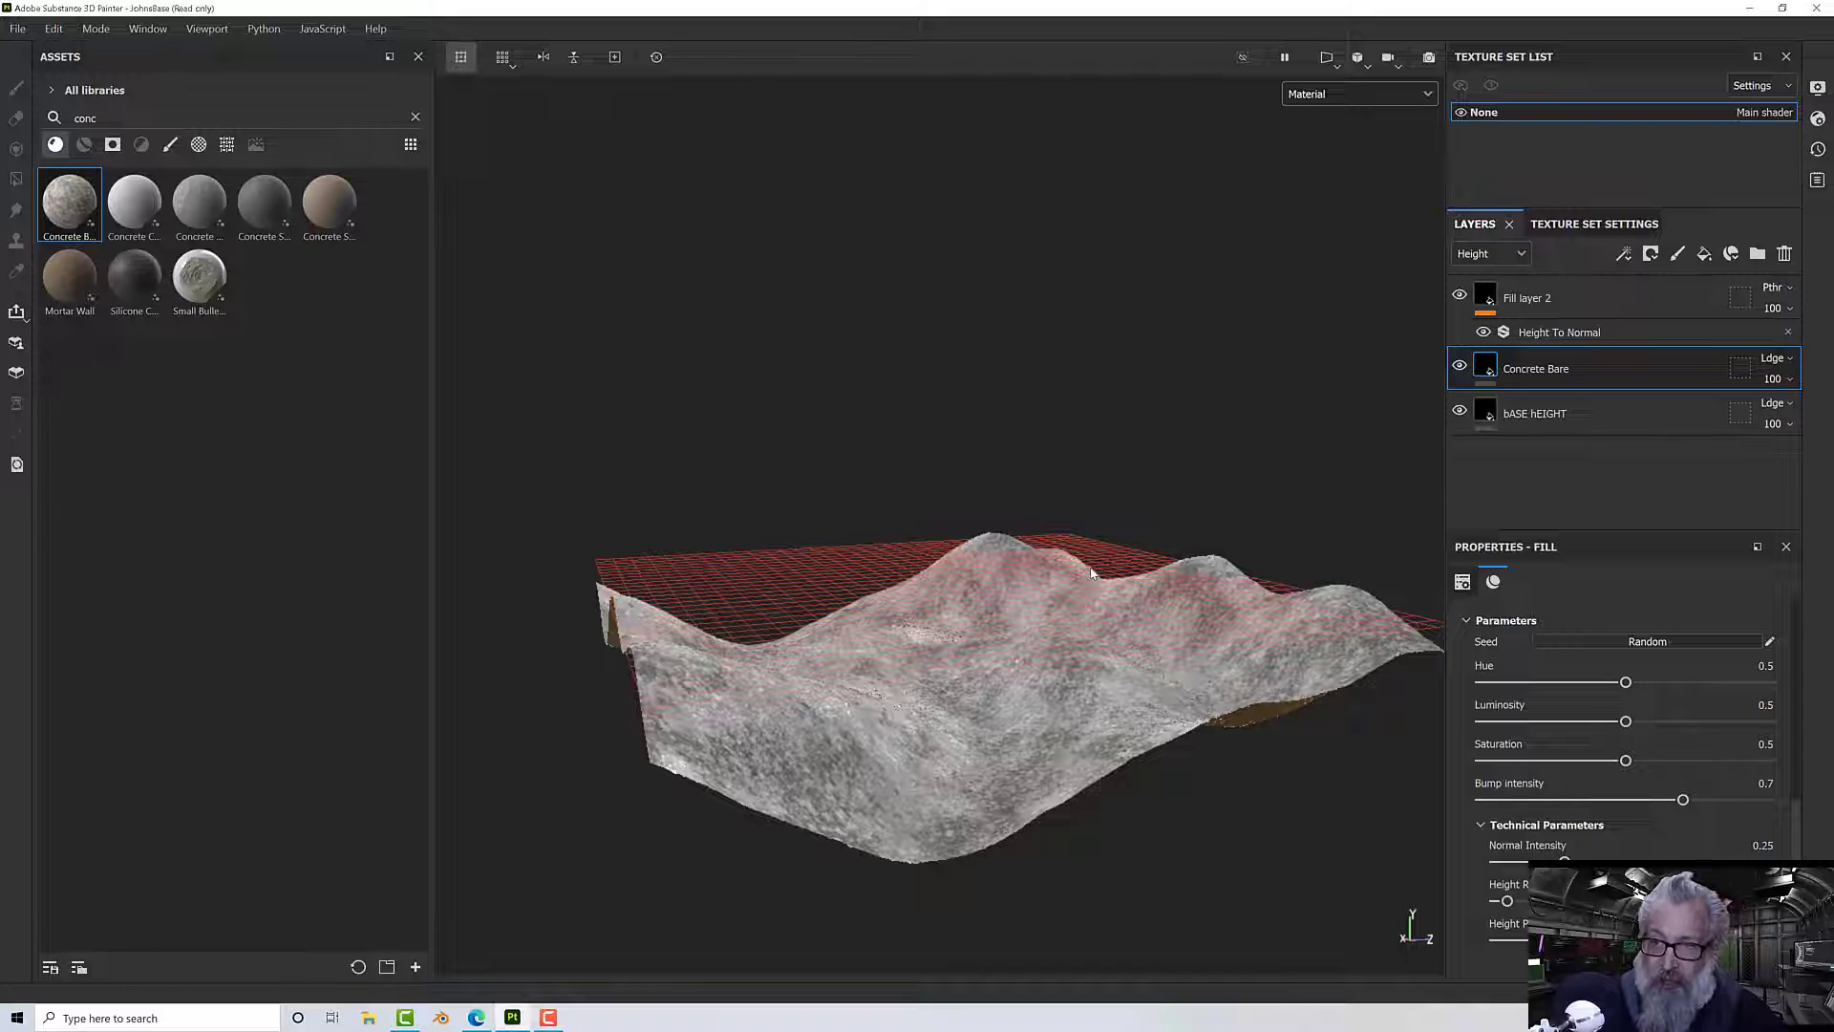
- Add a mask with height combination to the Concrete Bare layer and check the hilltops from several angles
right_click(1527, 370)
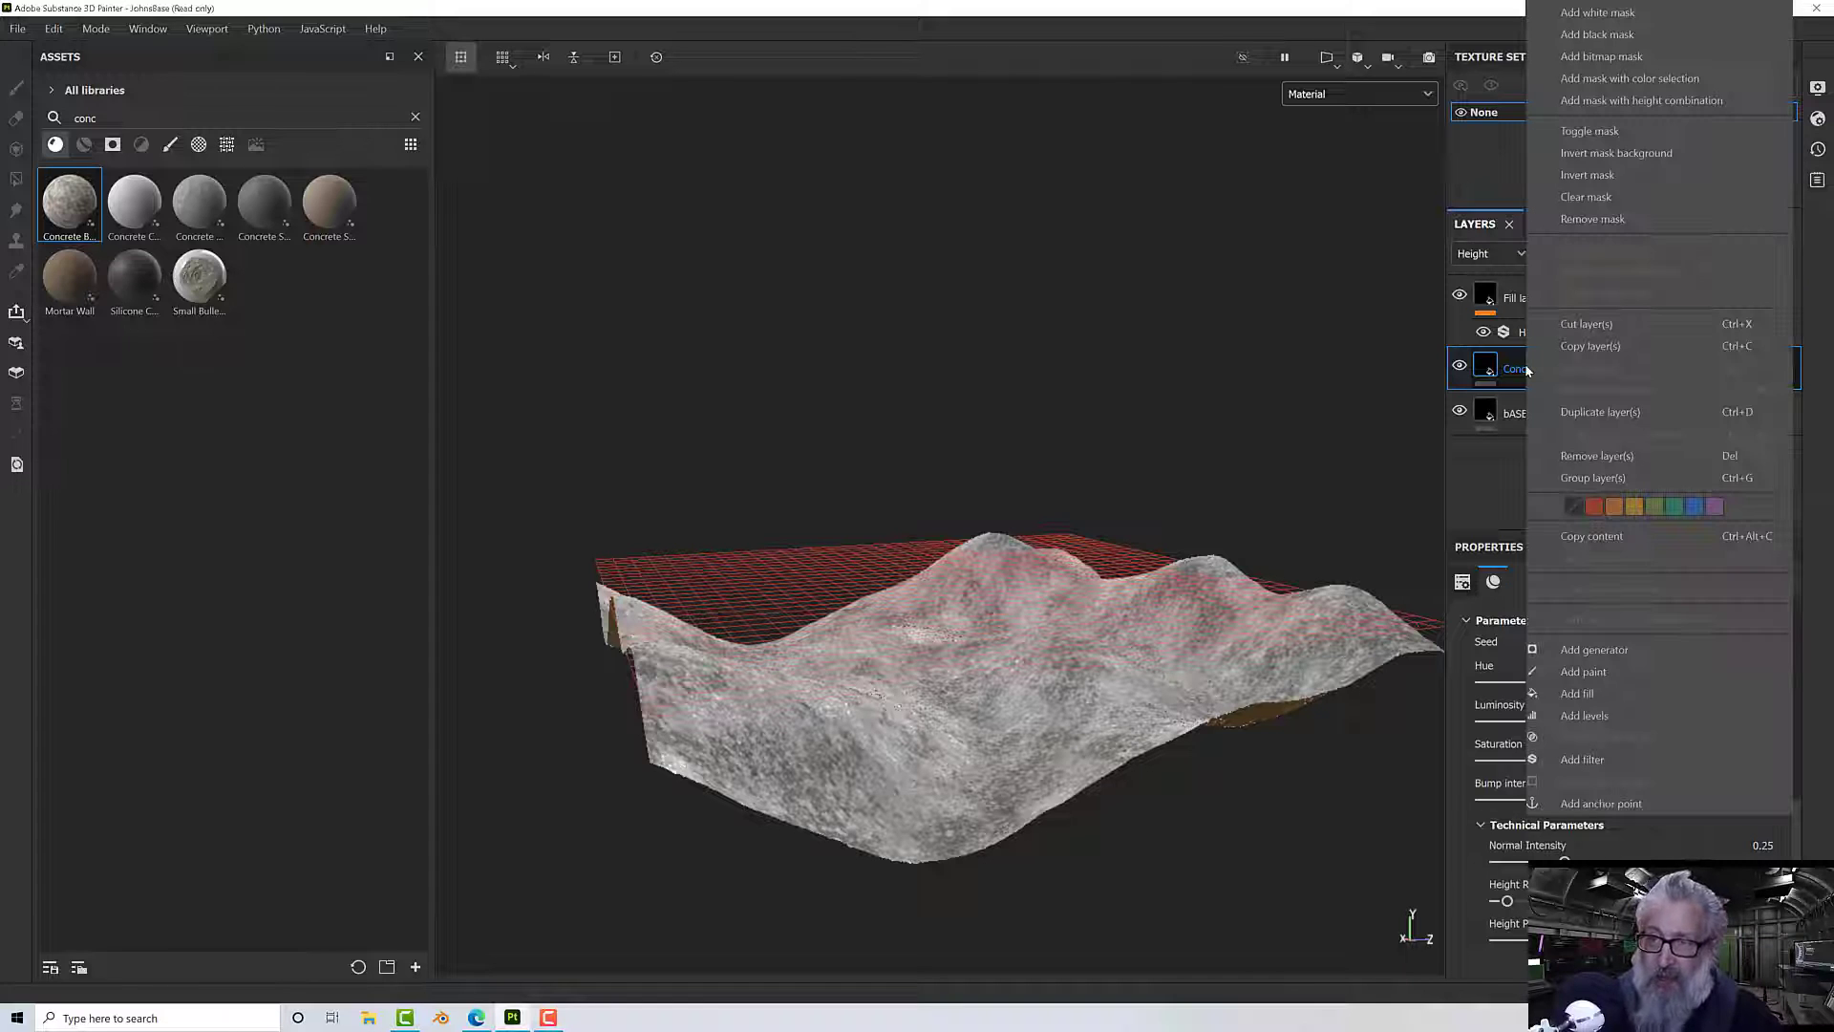
left_click(1584, 101)
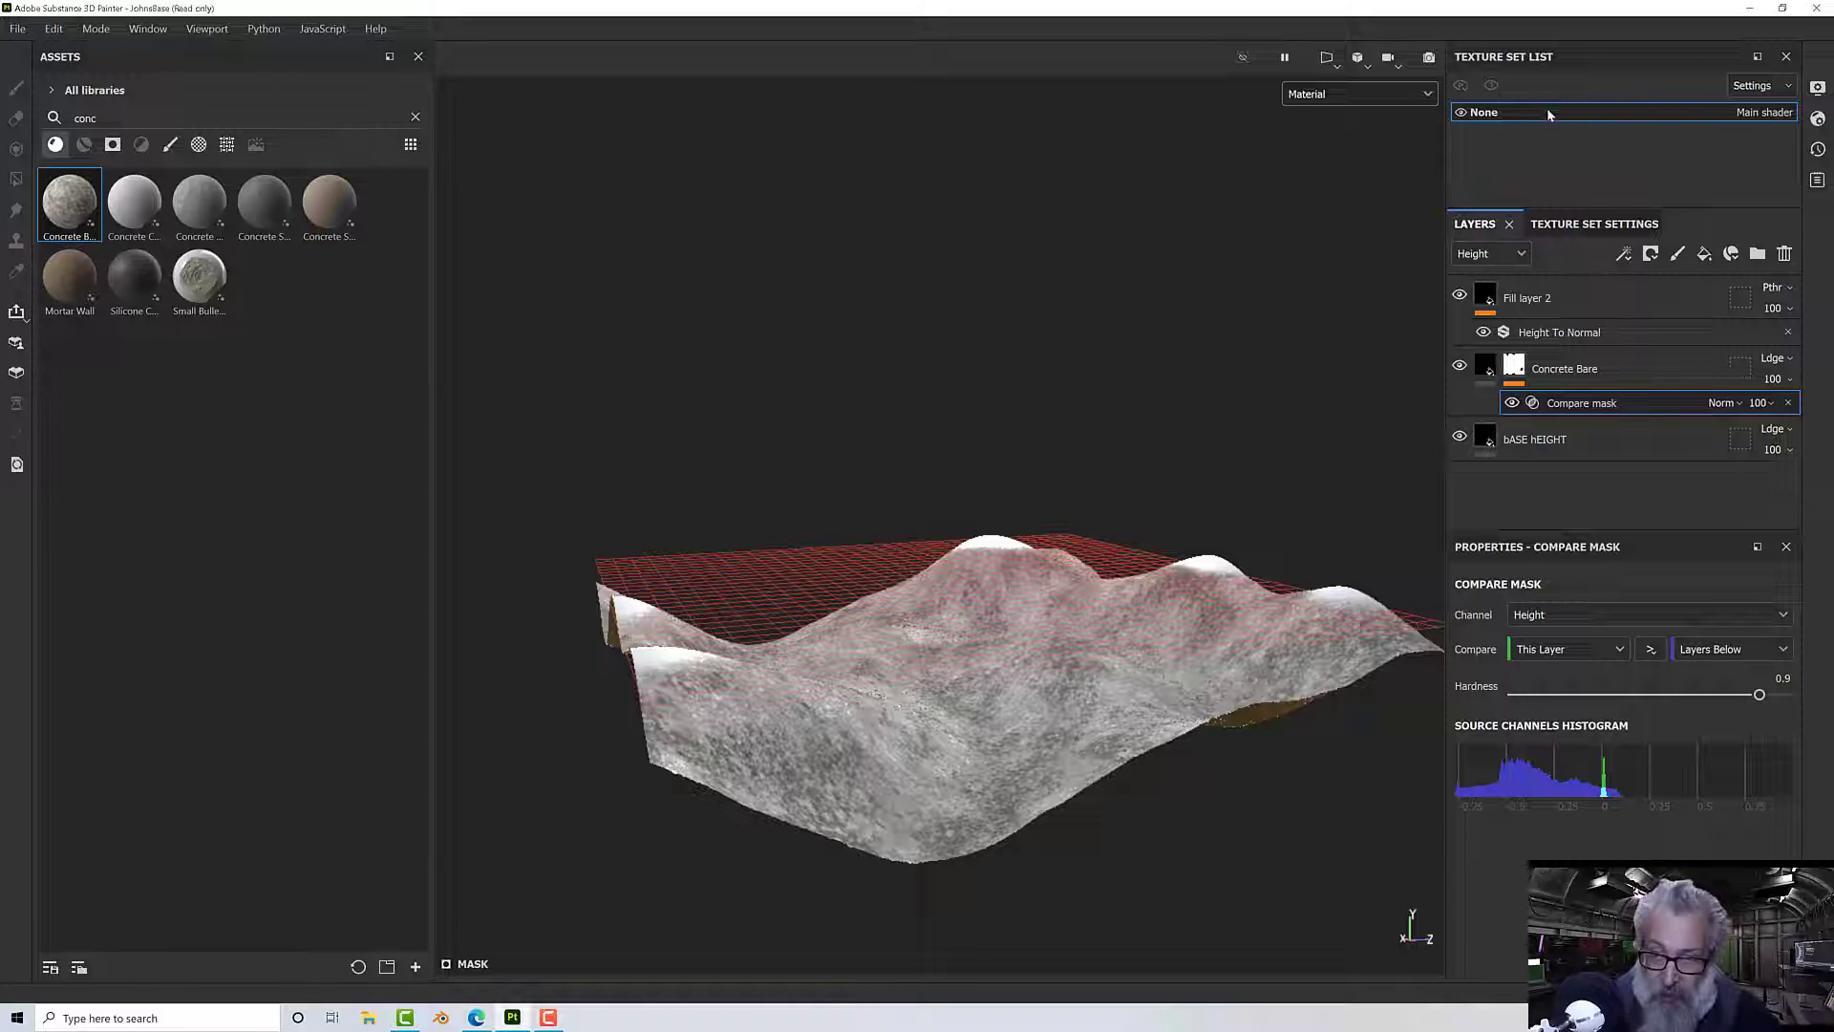
mouse_move(1211, 468)
right_mouse_down("alt")
mouse_move(1185, 535)
mouse_move(1218, 501)
right_mouse_up("alt")
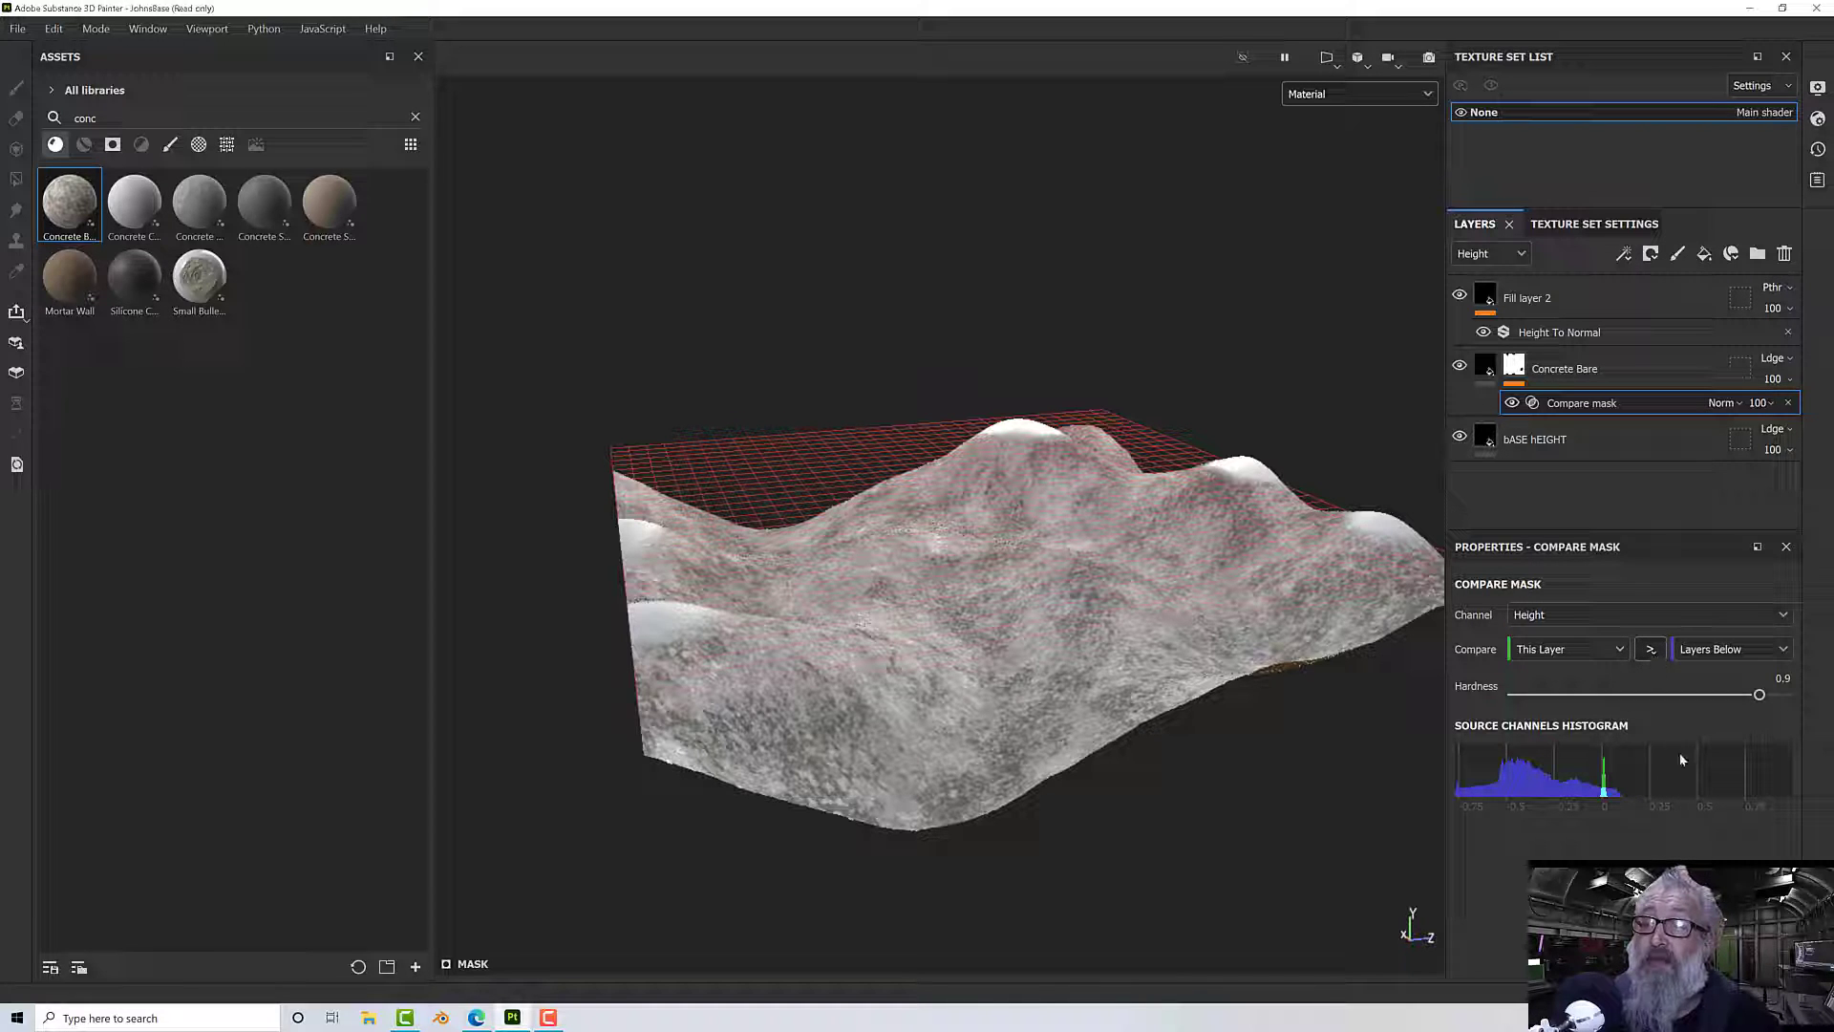
left_click_drag(1241, 749, 1015, 636, "alt")
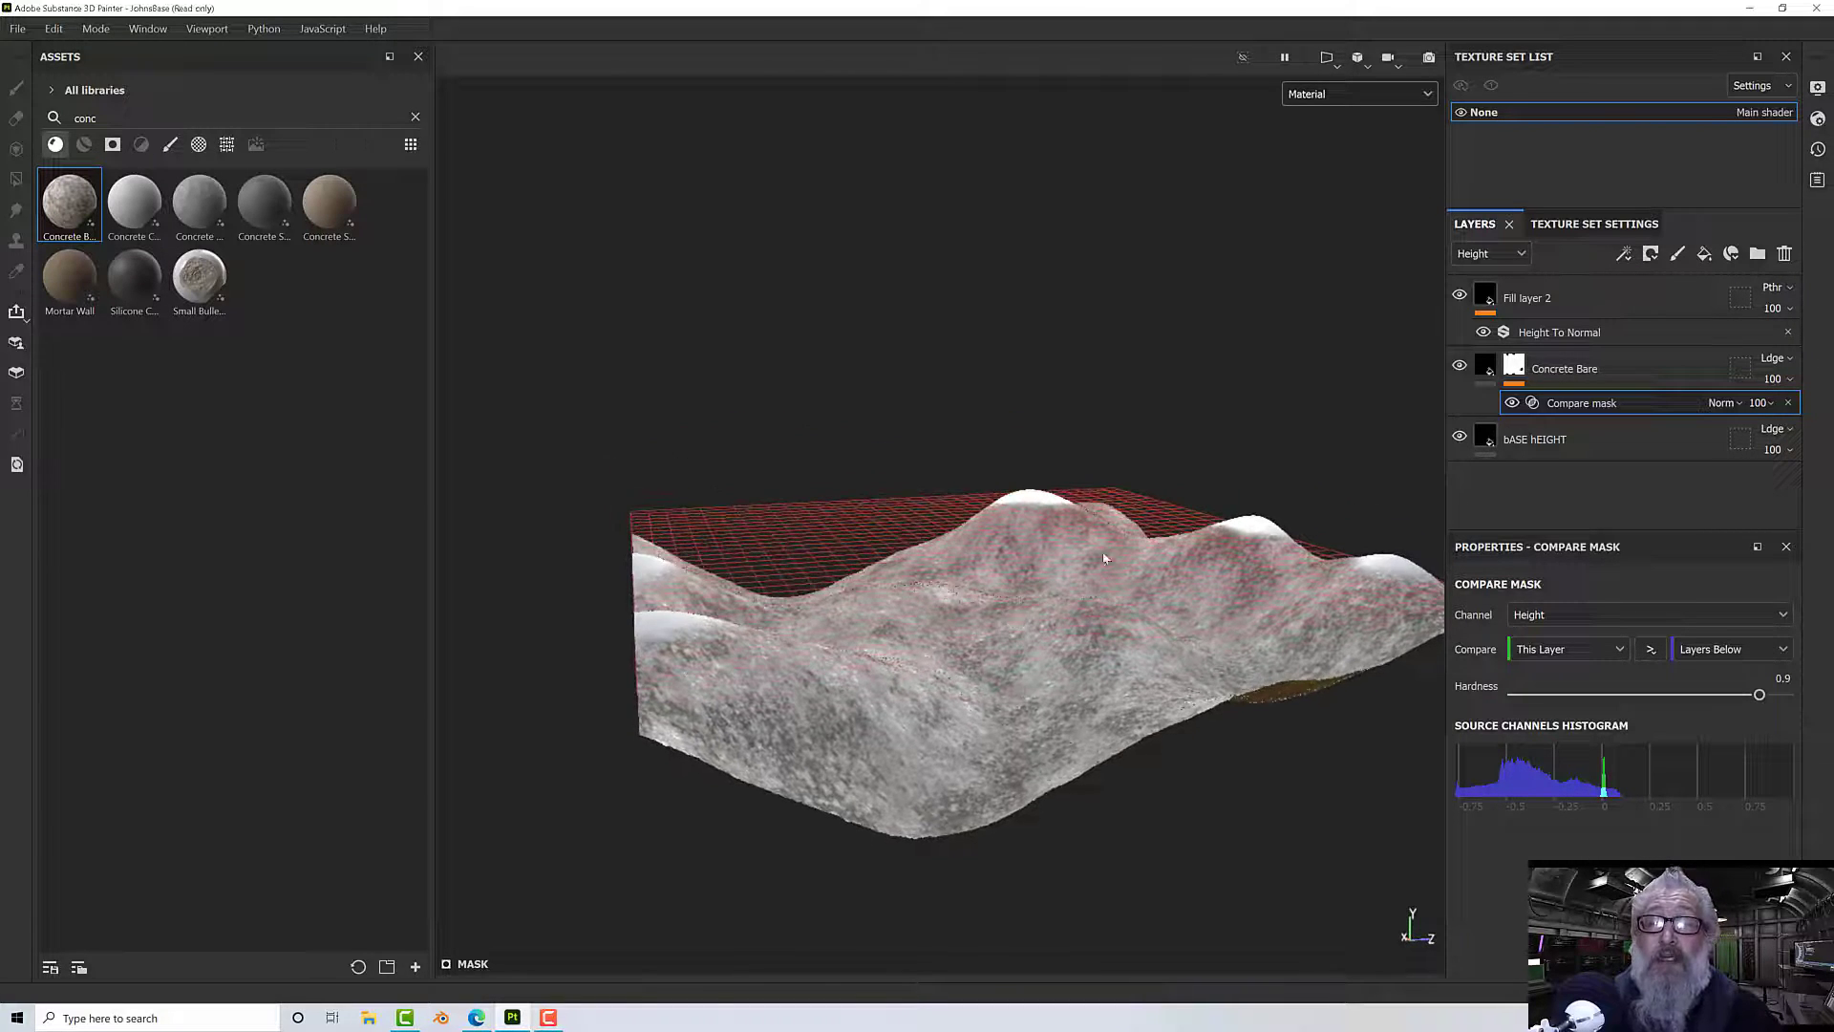
left_click_drag(1028, 532, 1274, 564, "alt")
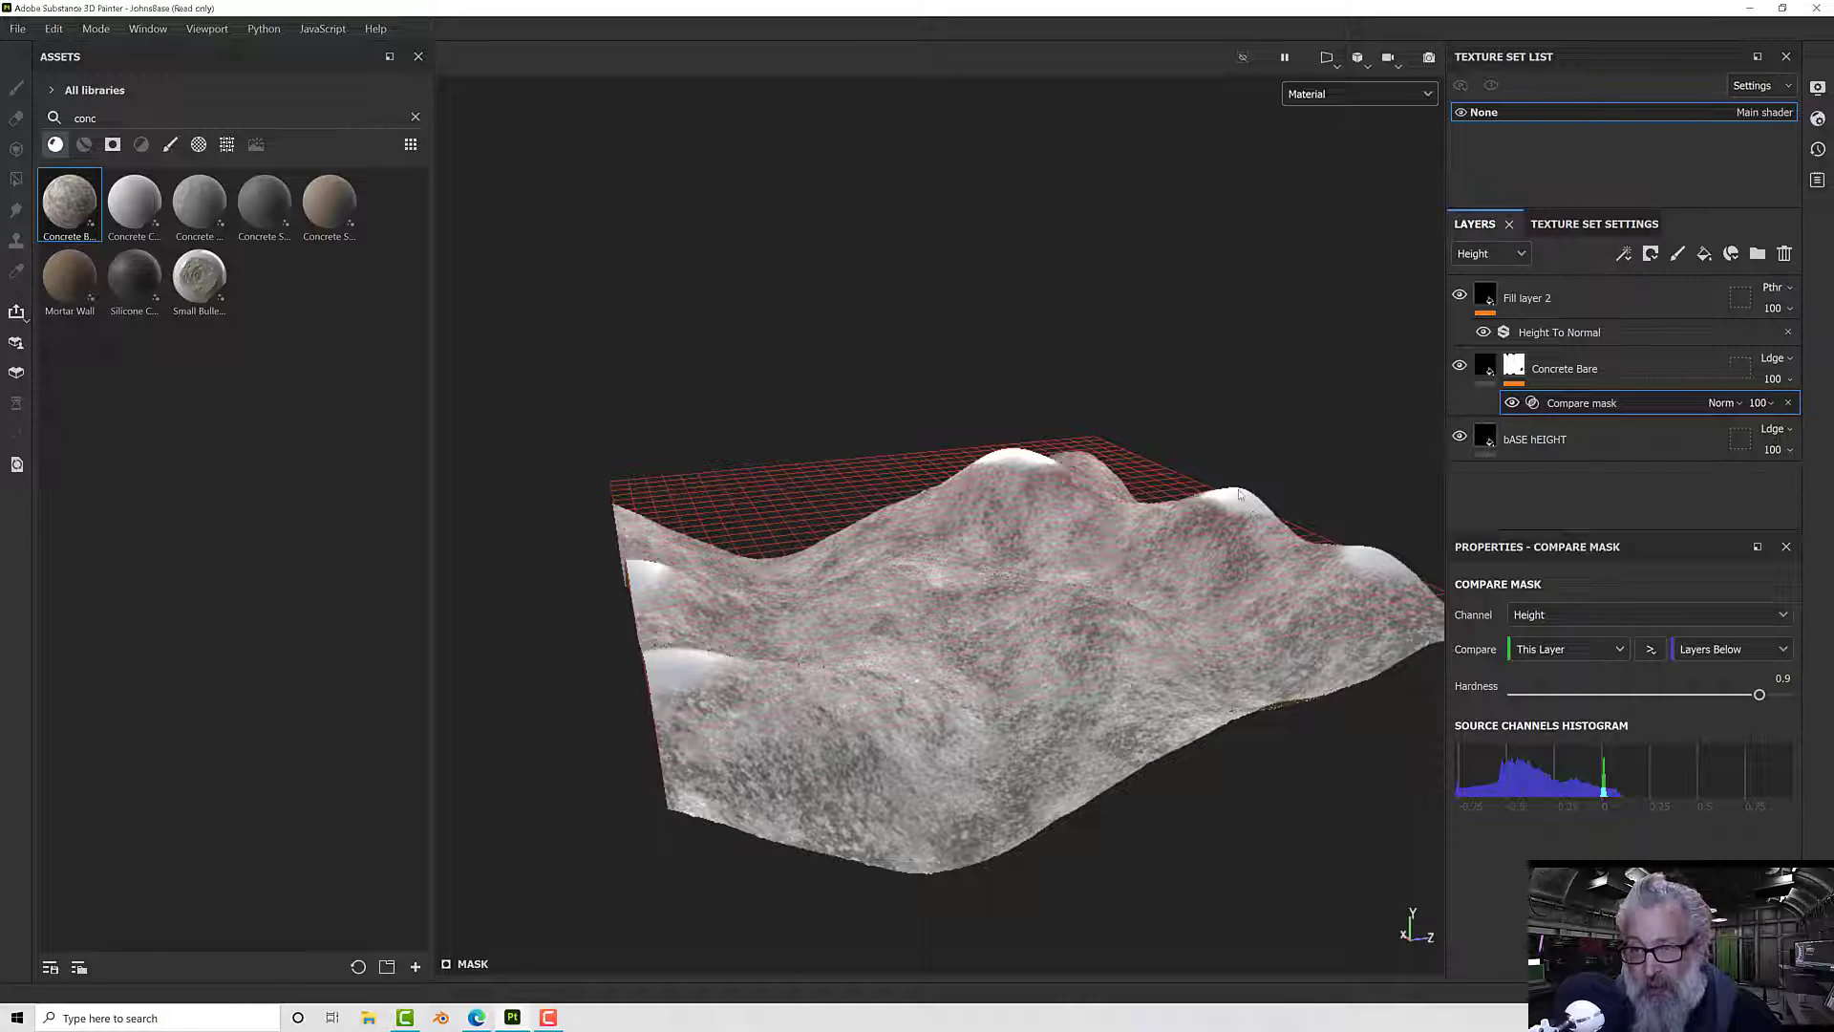
mouse_move(1199, 611)
left_mouse_down("alt")
mouse_move(1018, 566)
mouse_move(1037, 599)
mouse_move(1004, 507)
left_mouse_up("alt")
left_click_drag(991, 569, 1077, 626, "alt")
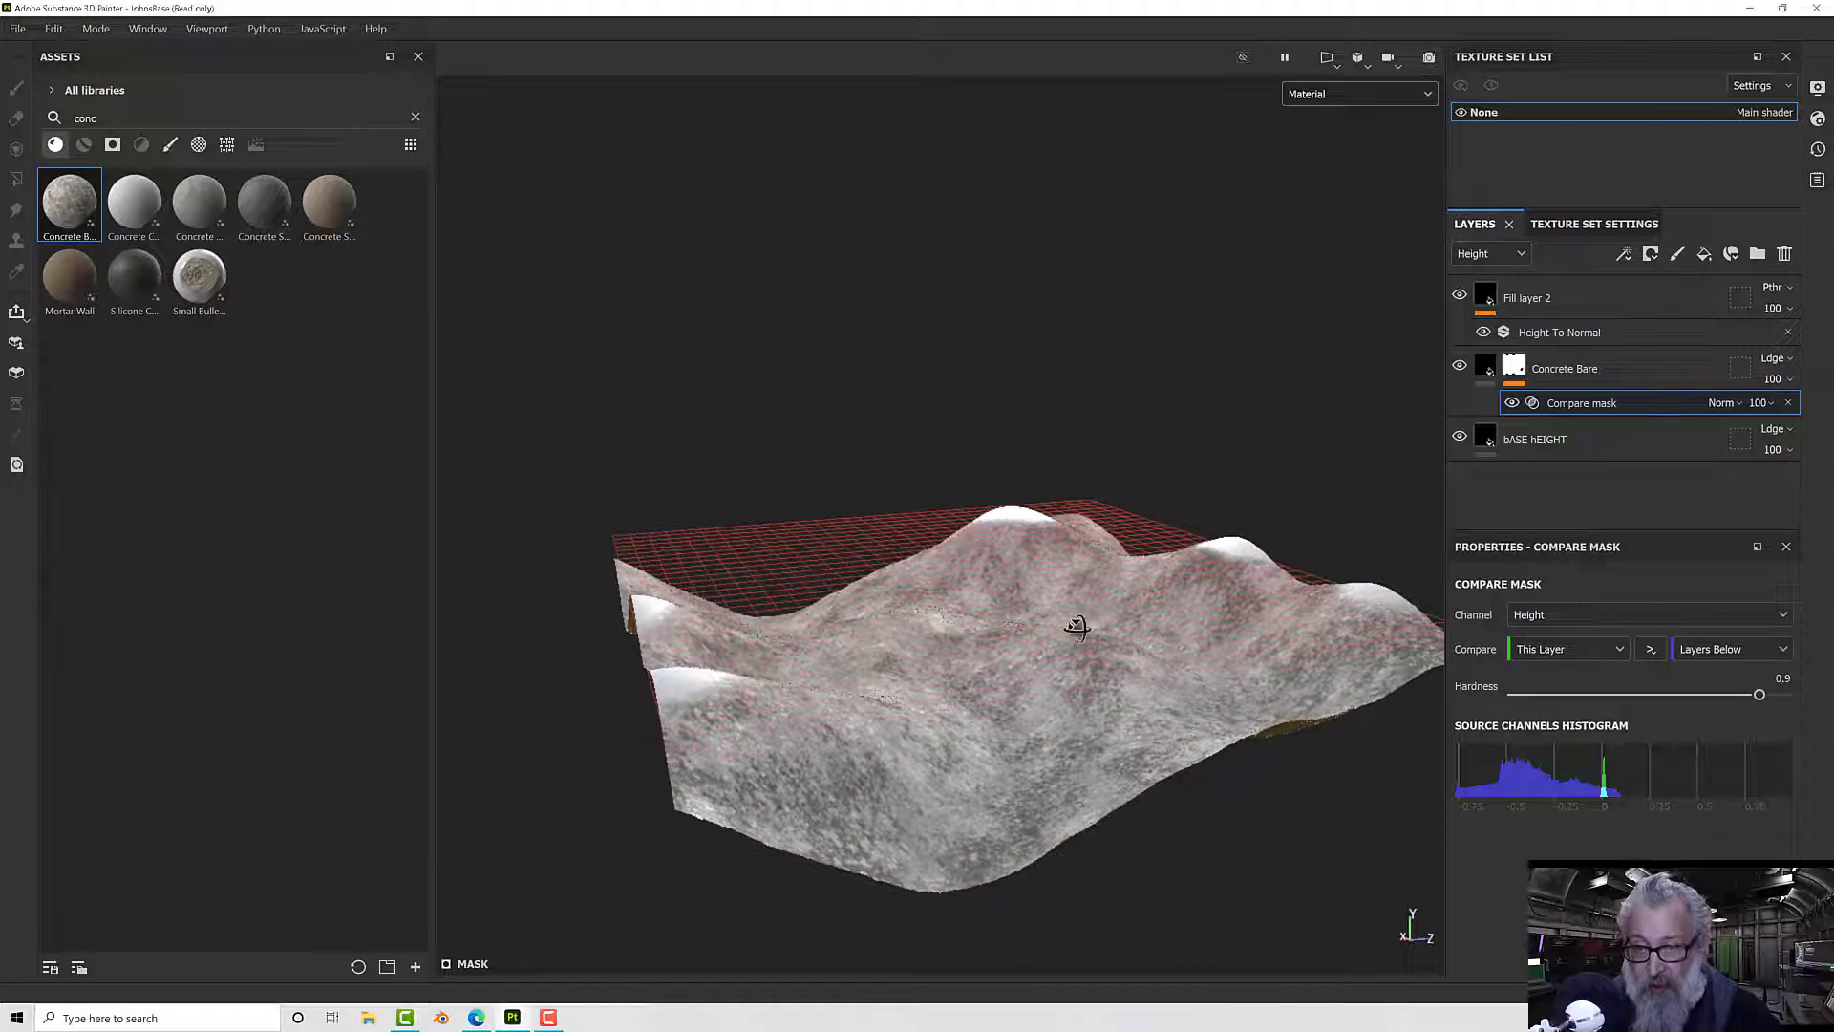
- Set the Concrete Bare compare mask to lesser than and check the concrete's coverage of the hilltops
left_click(1651, 650)
left_click(1663, 675)
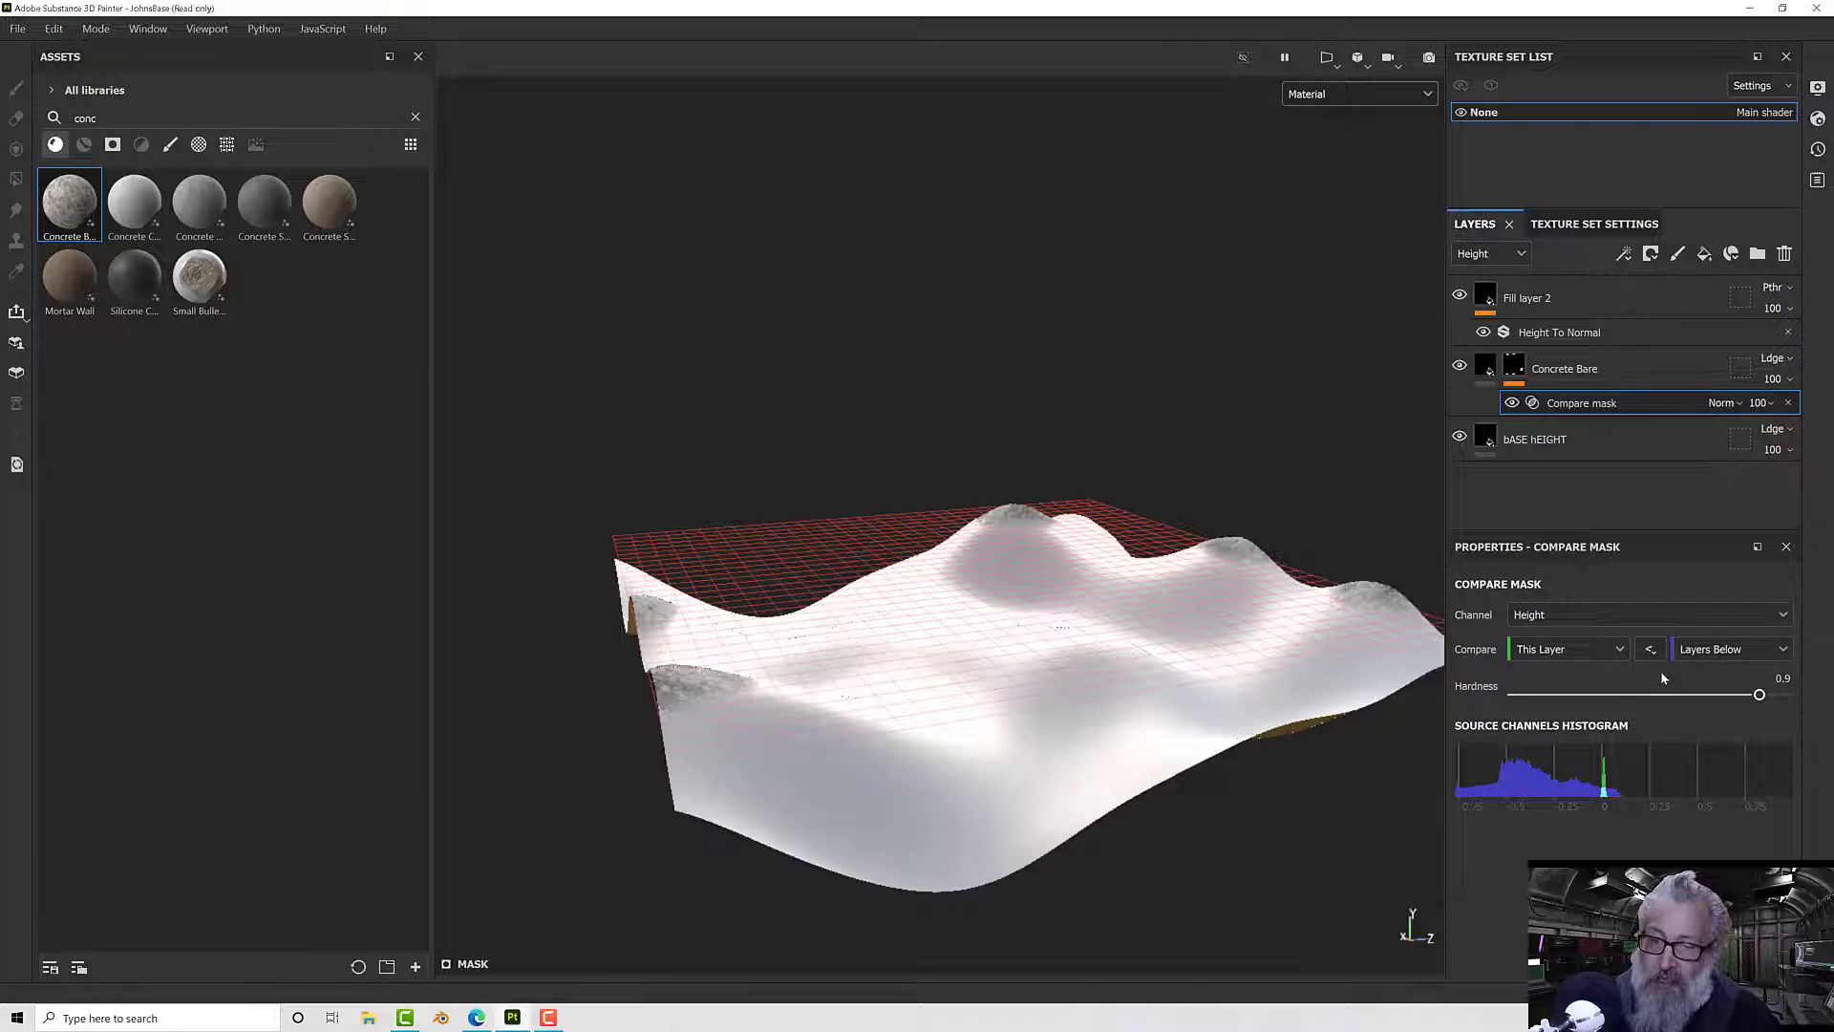
left_click_drag(1277, 643, 1219, 611, "alt")
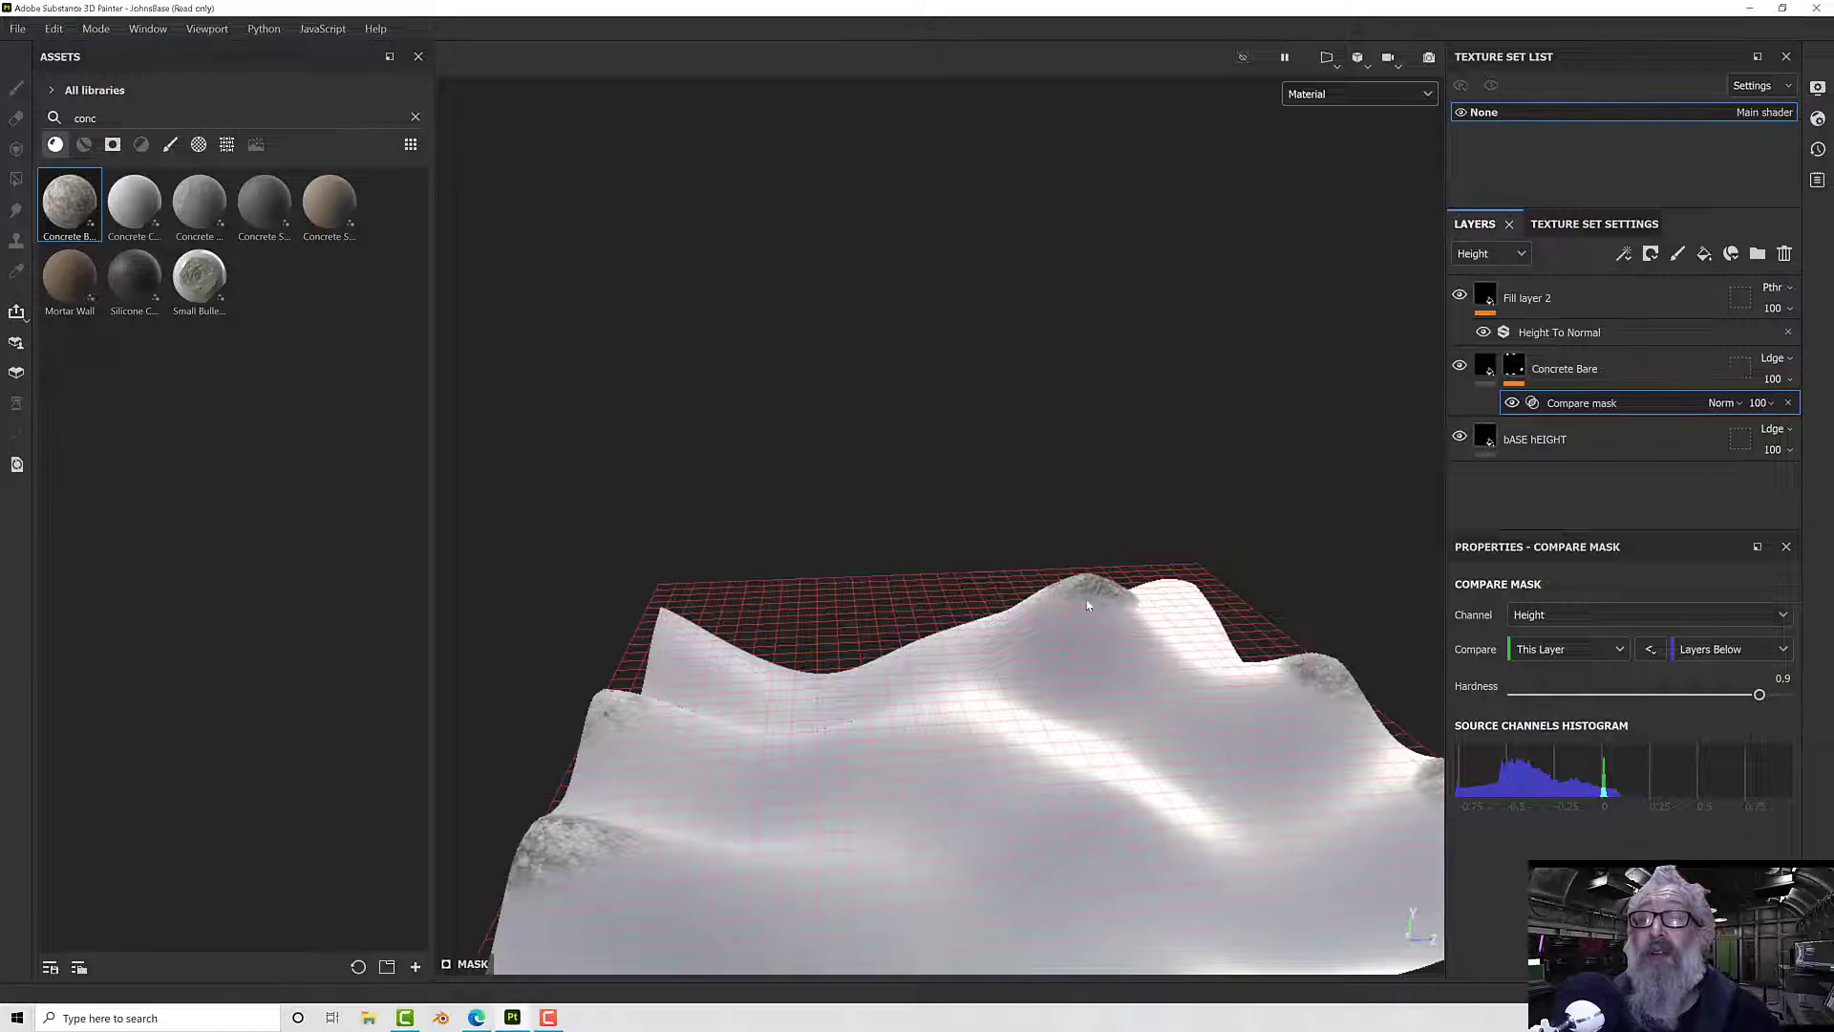
mouse_move(1105, 663)
left_mouse_down("alt")
mouse_move(1089, 618)
mouse_move(1088, 636)
left_mouse_up("alt")
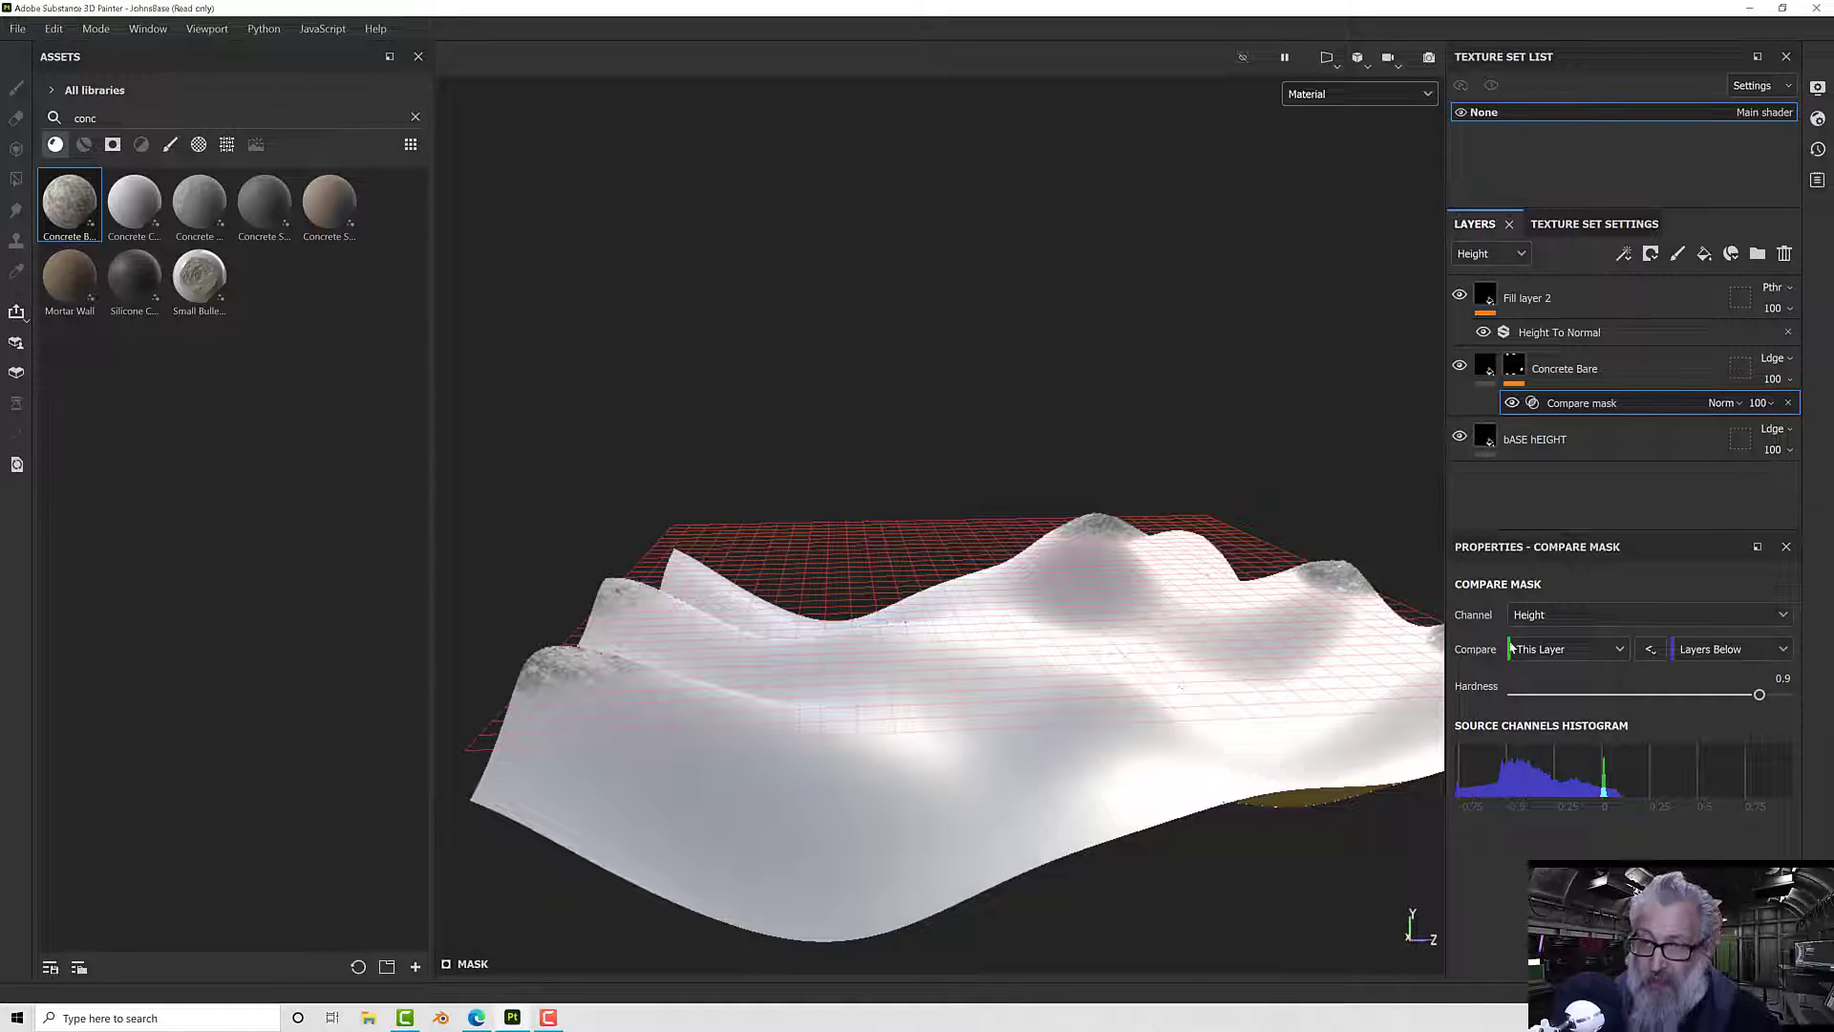
- Switch the Concrete Bare compare mask to within tolerance and raise its Tolerance to 0.38 to extend the concrete down the slopes
left_click(1651, 650)
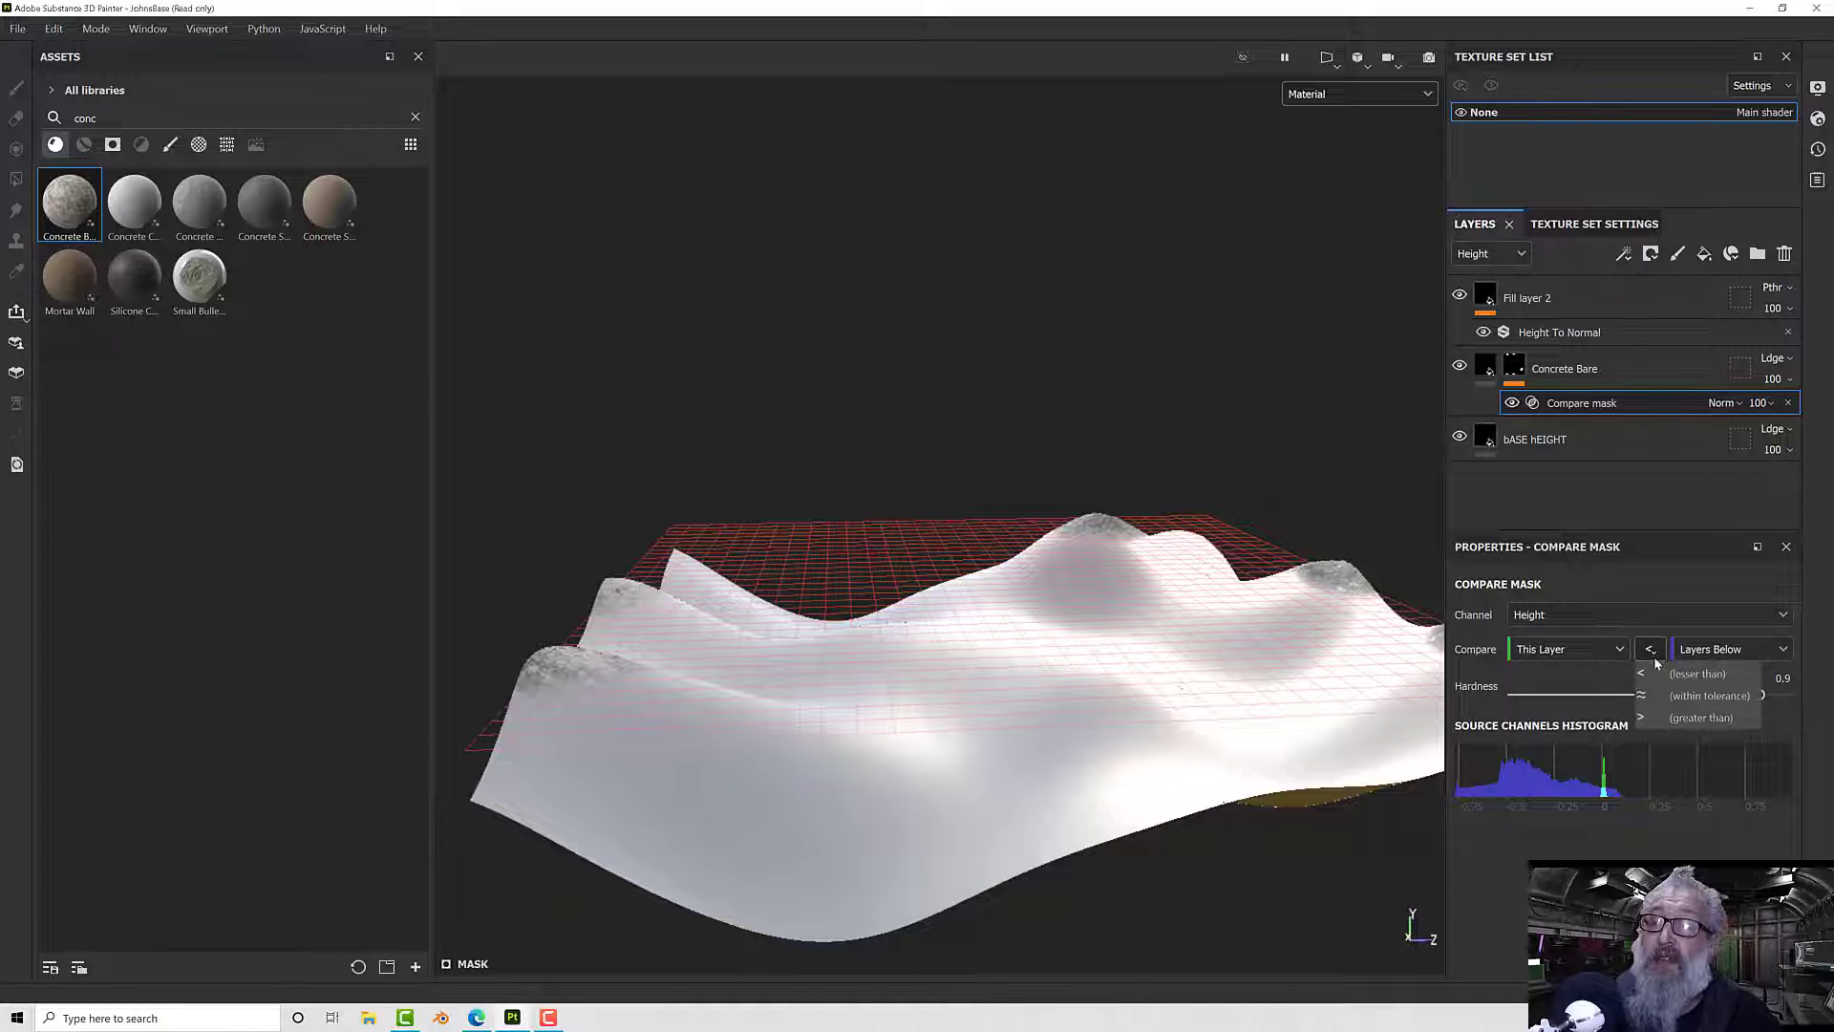
left_click(1674, 697)
left_click_drag(1225, 709, 1168, 657, "alt")
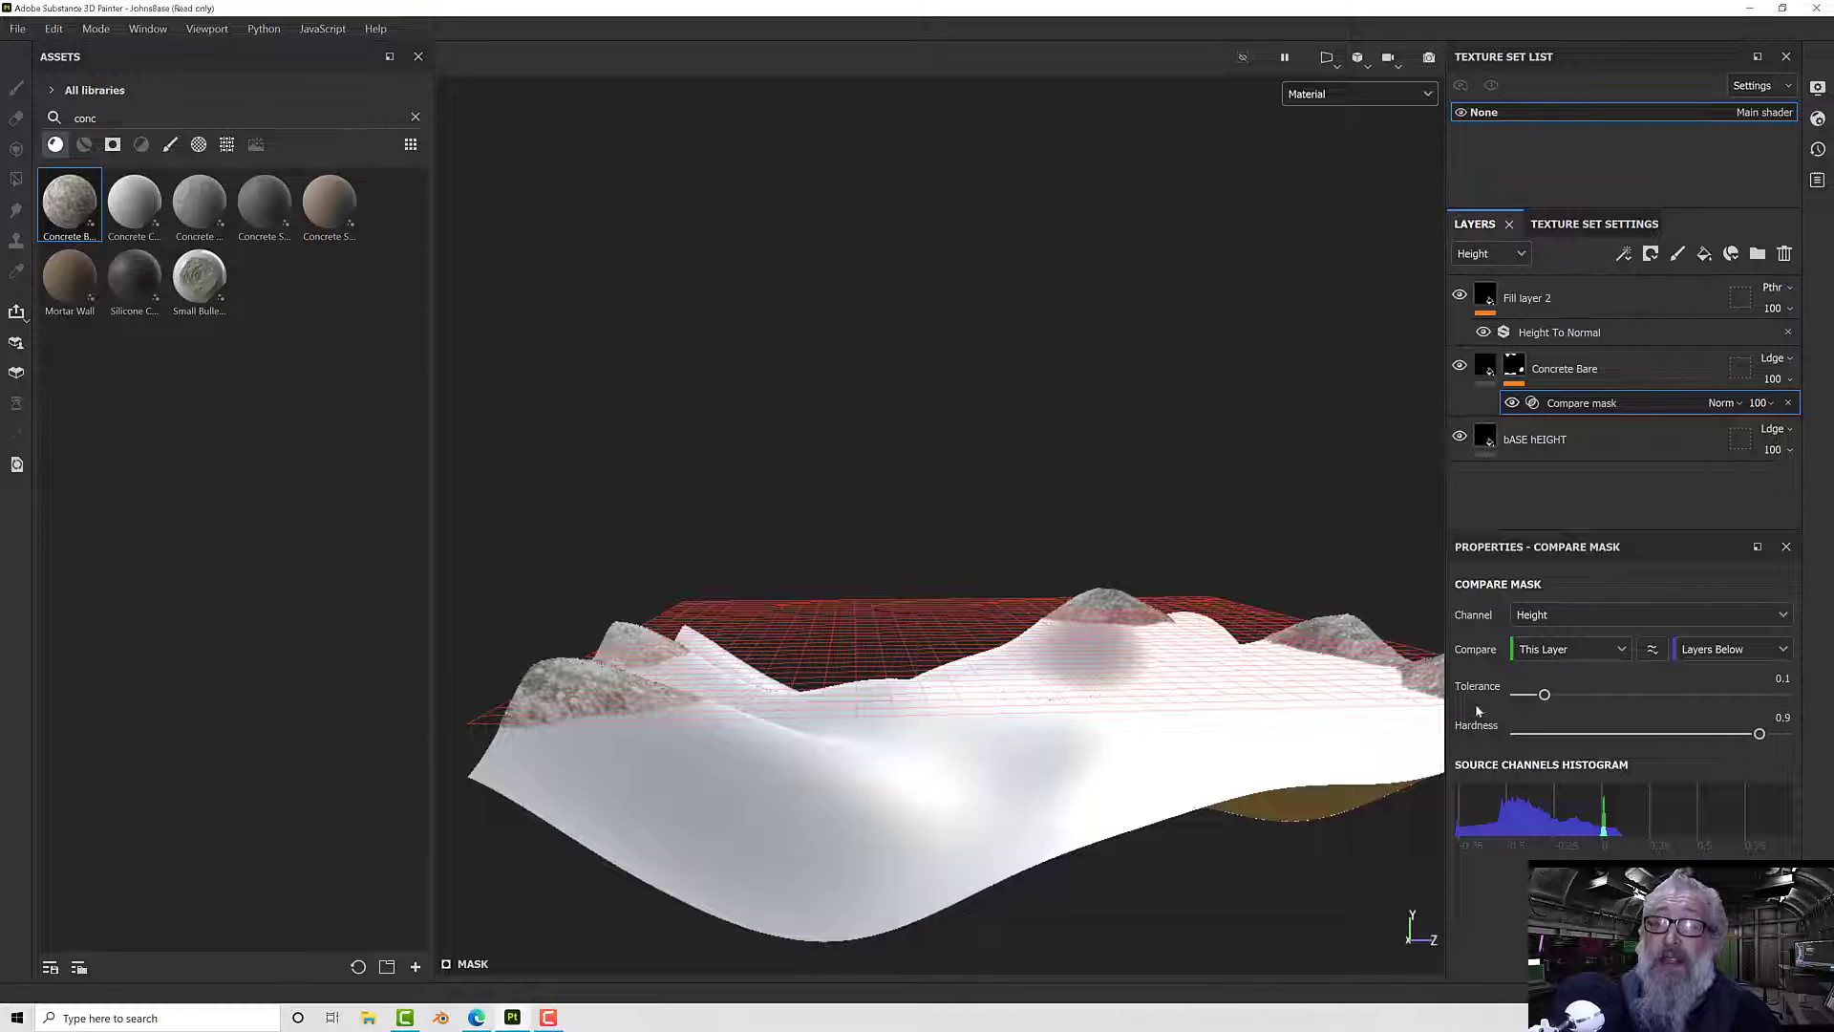
left_click_drag(793, 686, 1050, 621, "alt")
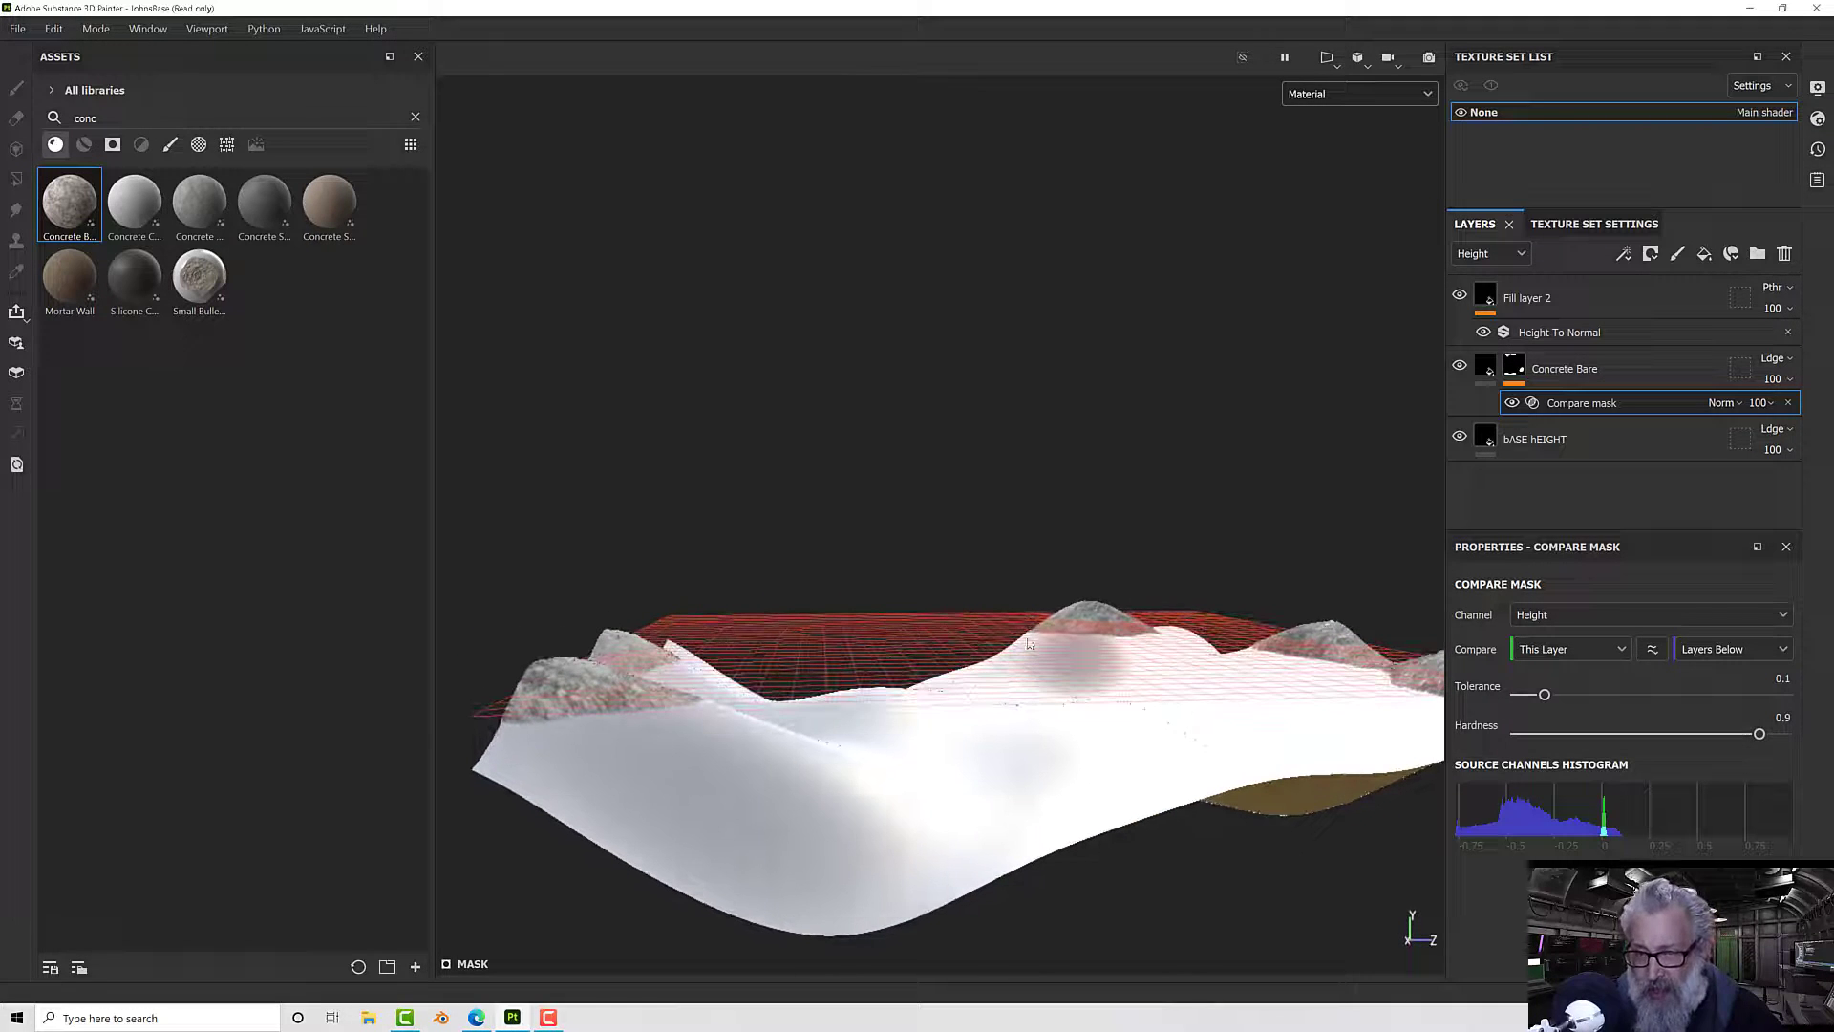
left_click_drag(864, 668, 637, 666, "alt")
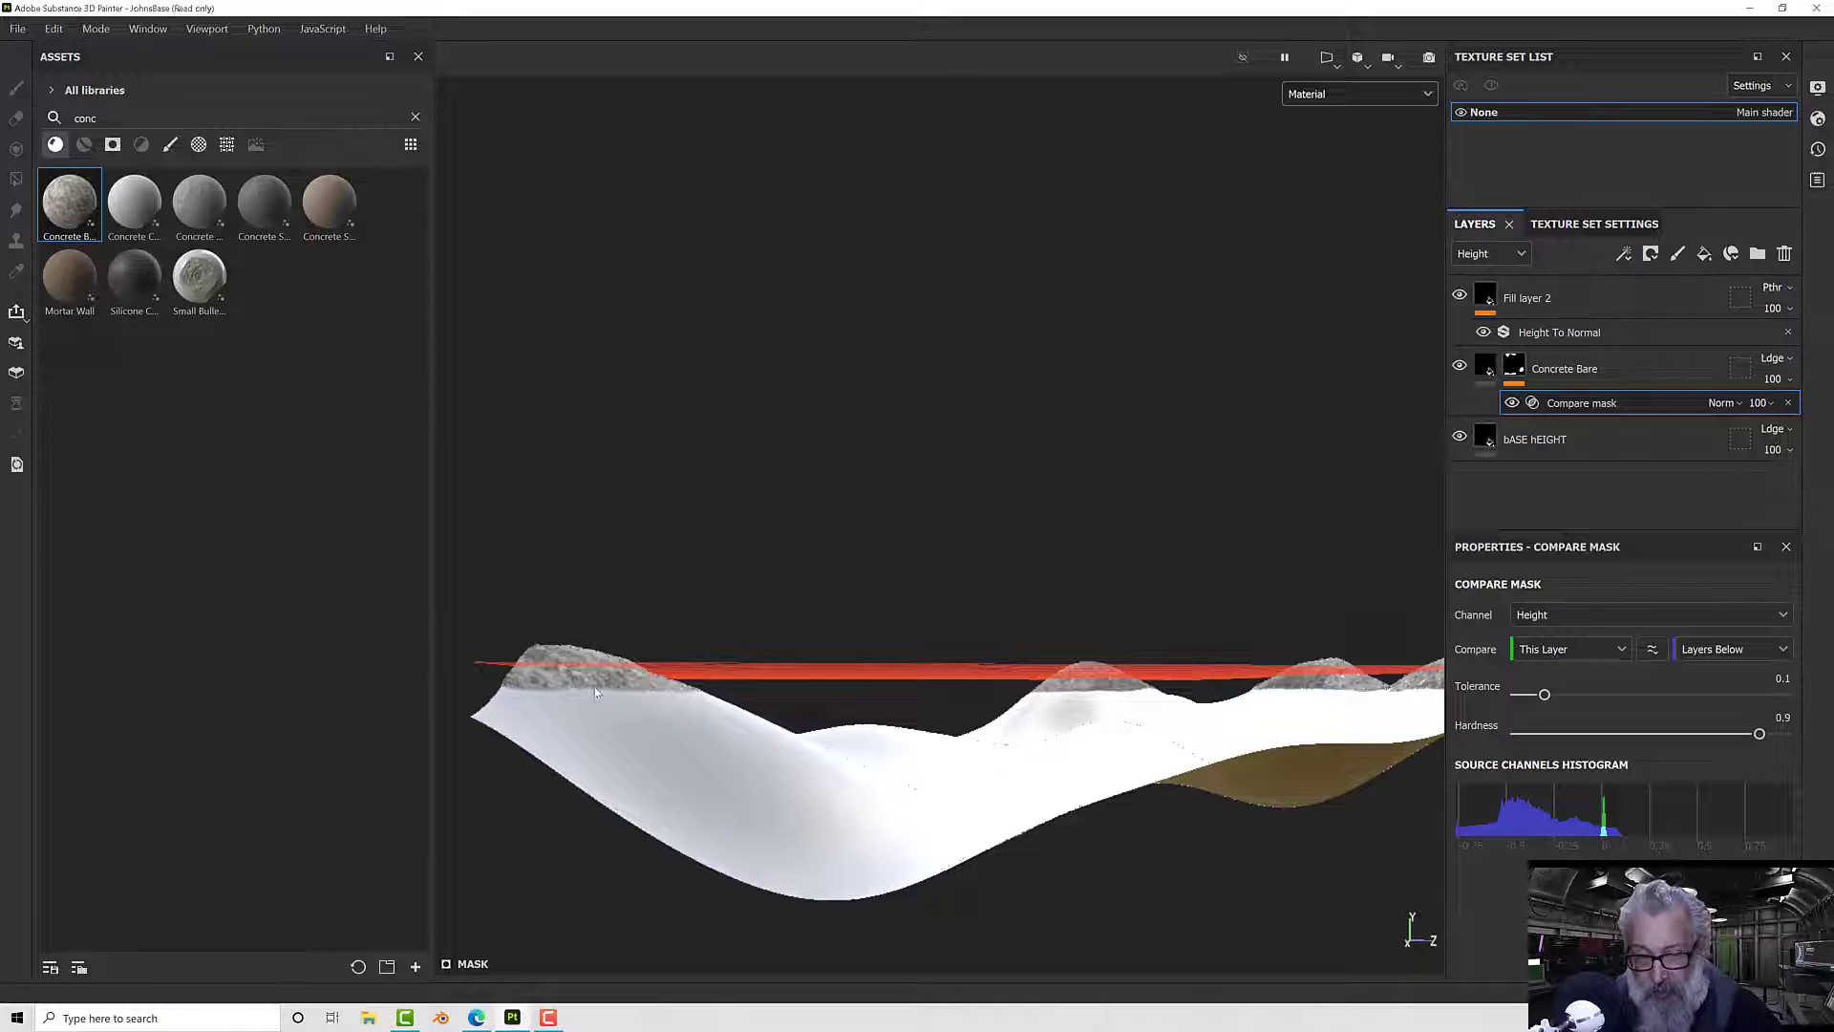
left_click_drag(1545, 694, 1589, 697)
mouse_move(1621, 706)
left_mouse_down()
mouse_move(1699, 707)
mouse_move(1622, 721)
left_mouse_up()
mouse_move(1066, 675)
left_mouse_down("alt")
mouse_move(1064, 758)
mouse_move(1134, 717)
mouse_move(1119, 738)
mouse_move(1048, 622)
mouse_move(1062, 698)
left_mouse_up("alt")
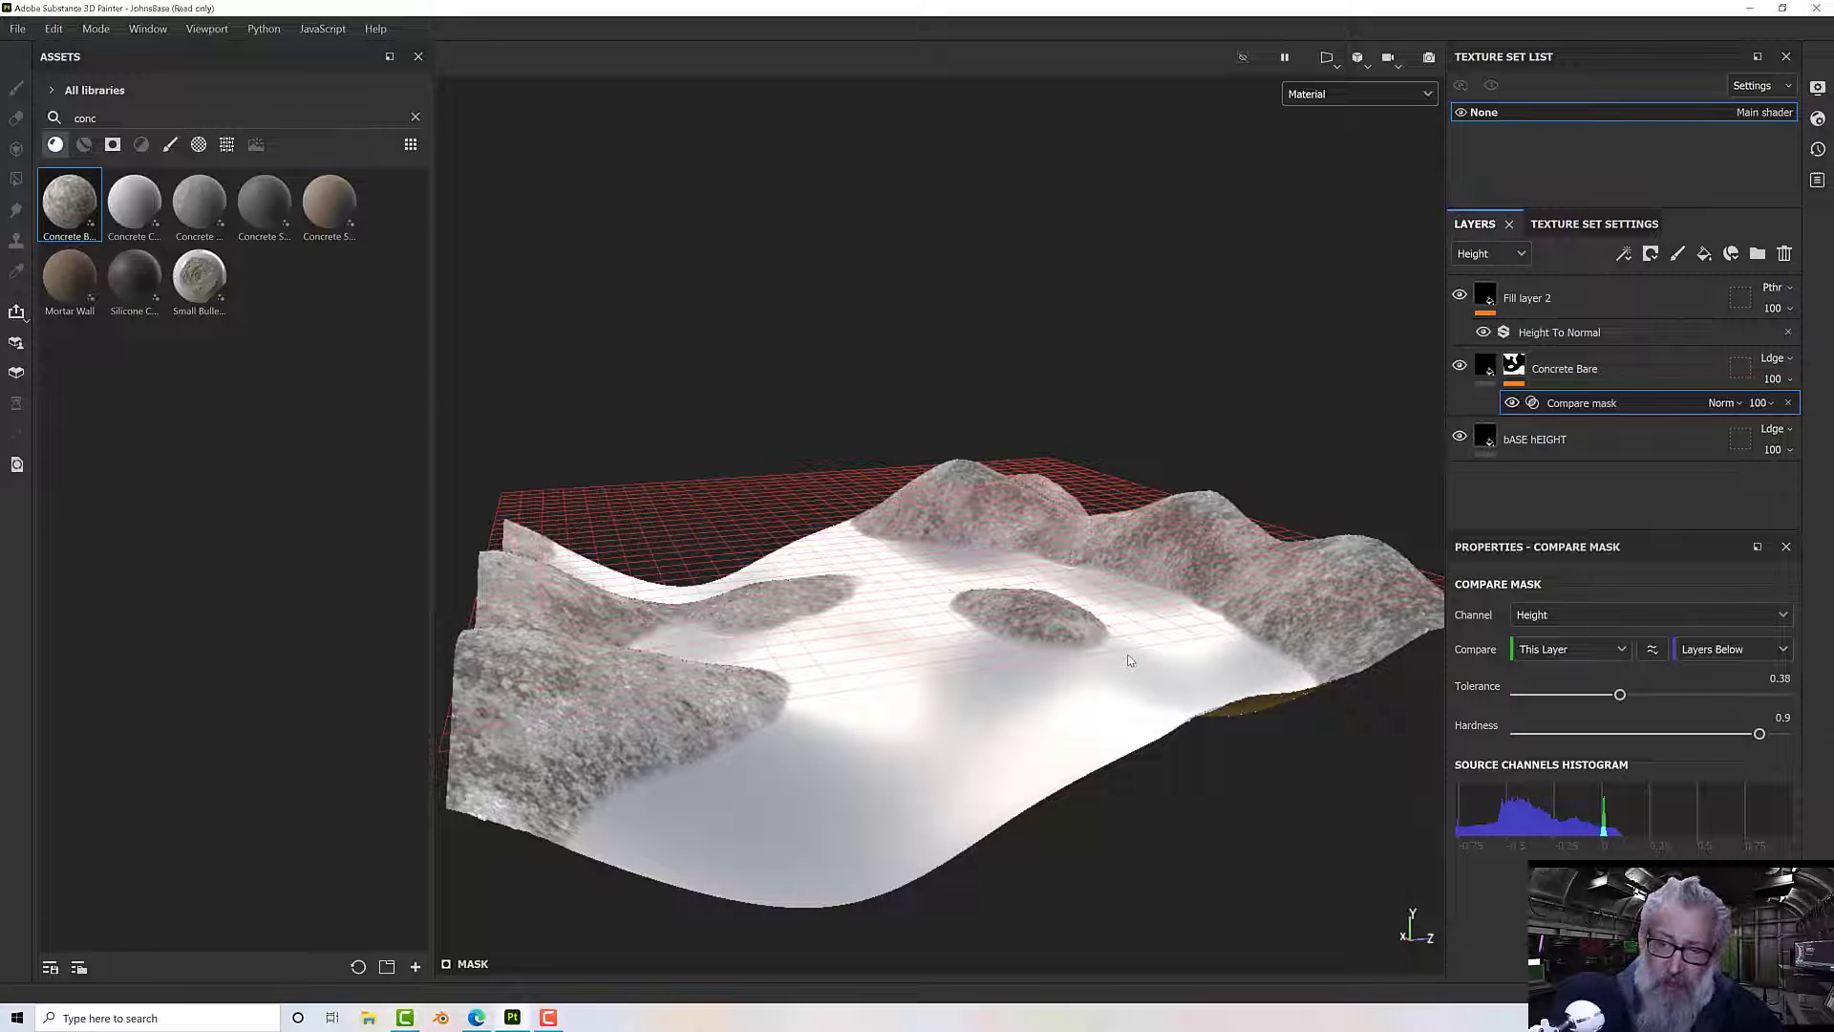
left_click_drag(1009, 688, 986, 642, "alt")
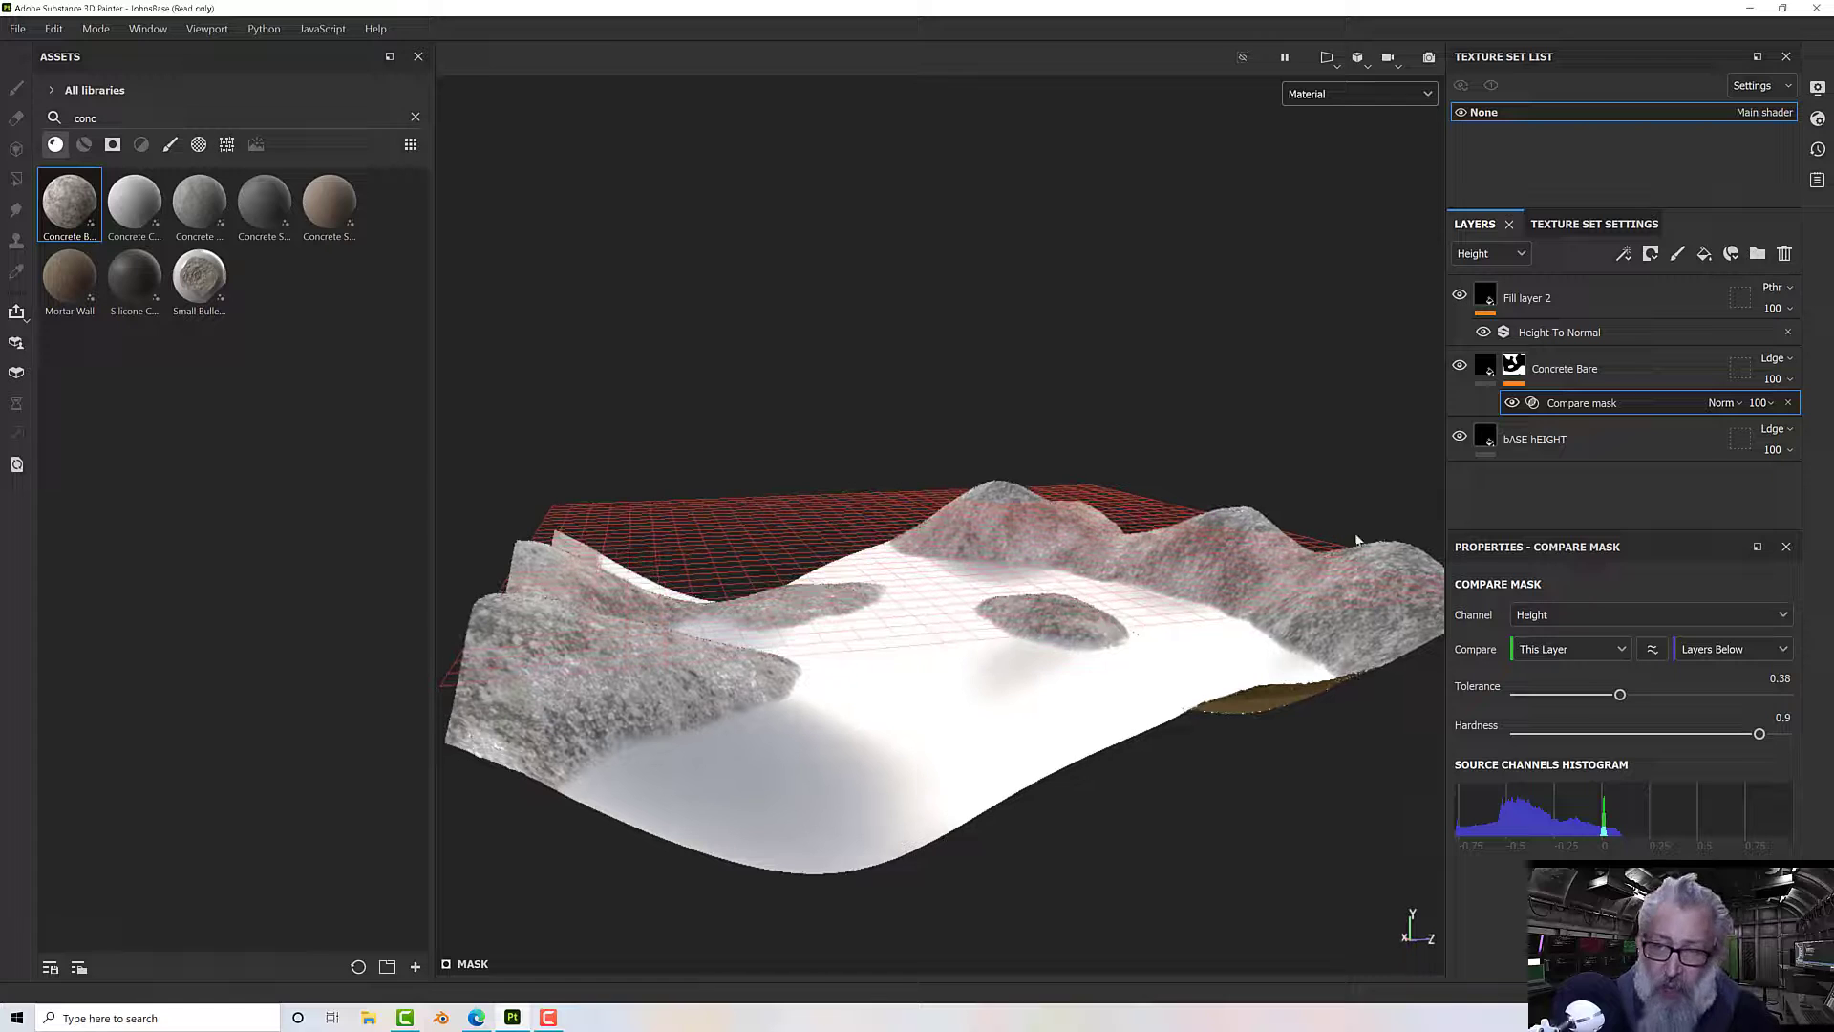
- Add the Concrete Smooth material as a layer between Concrete Bare and bASE hEIGHT
left_click(1572, 452)
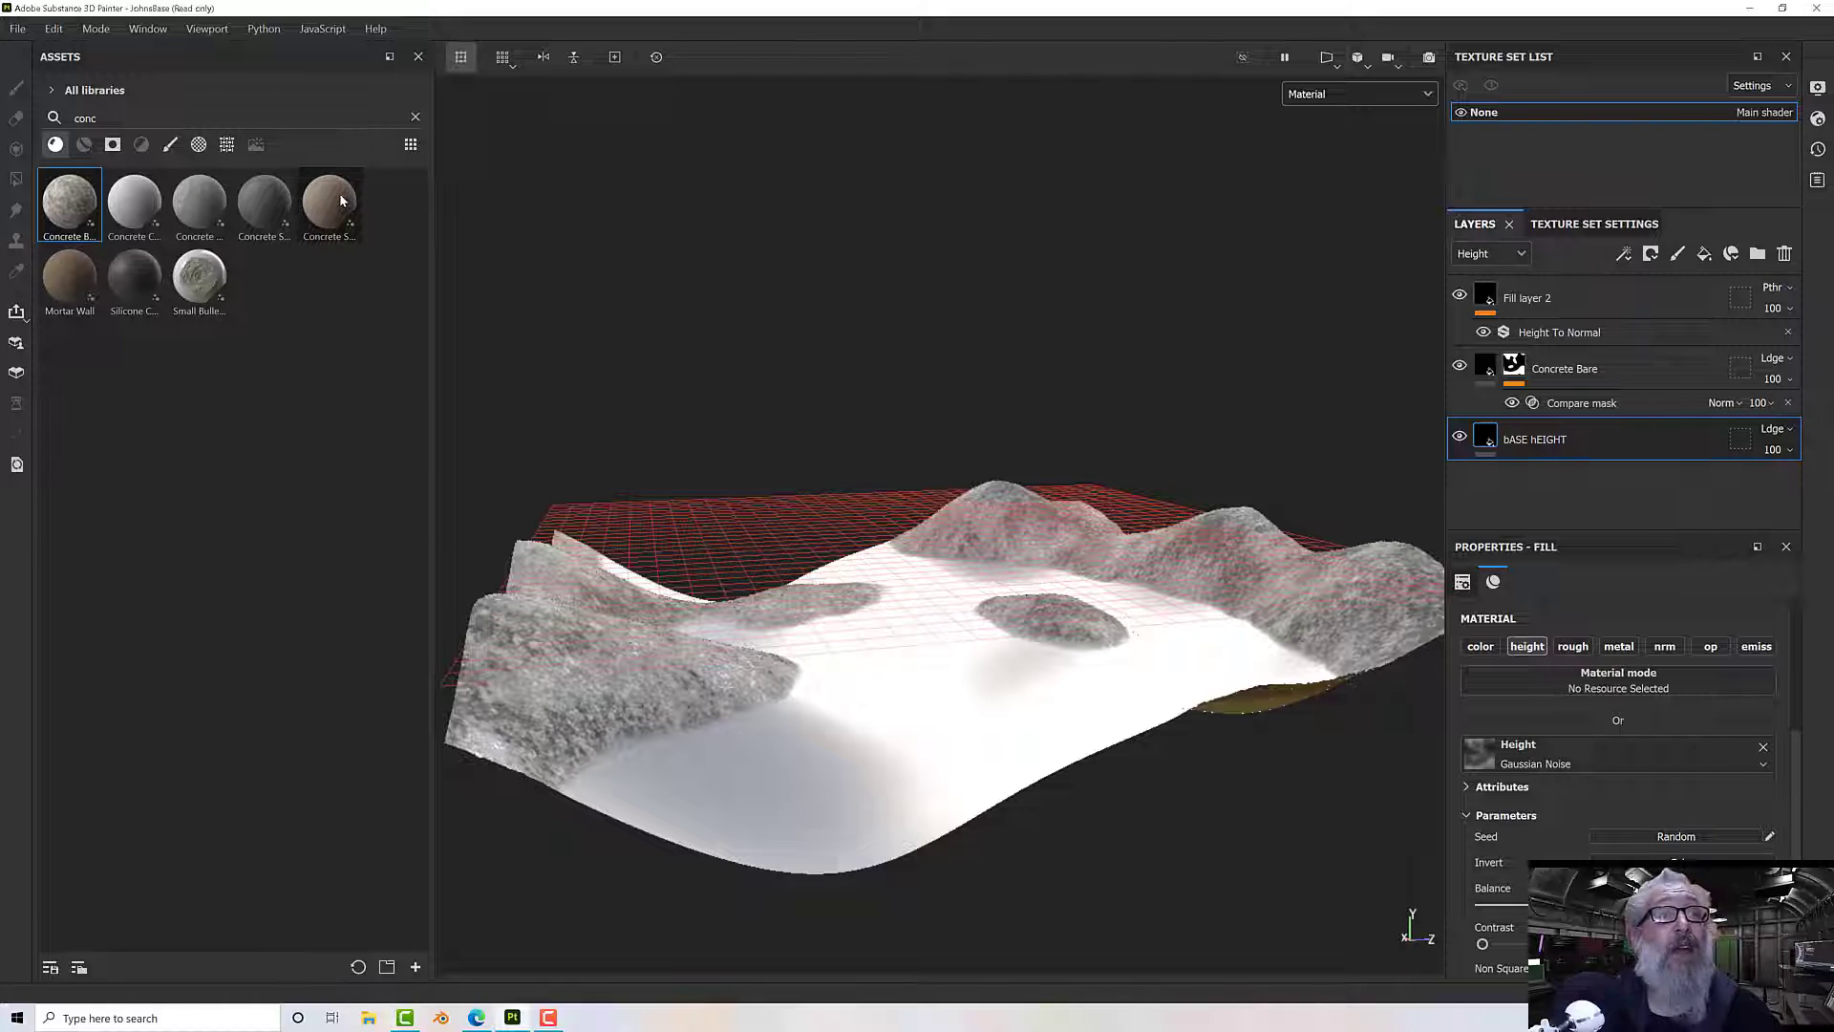
mouse_move(151, 208)
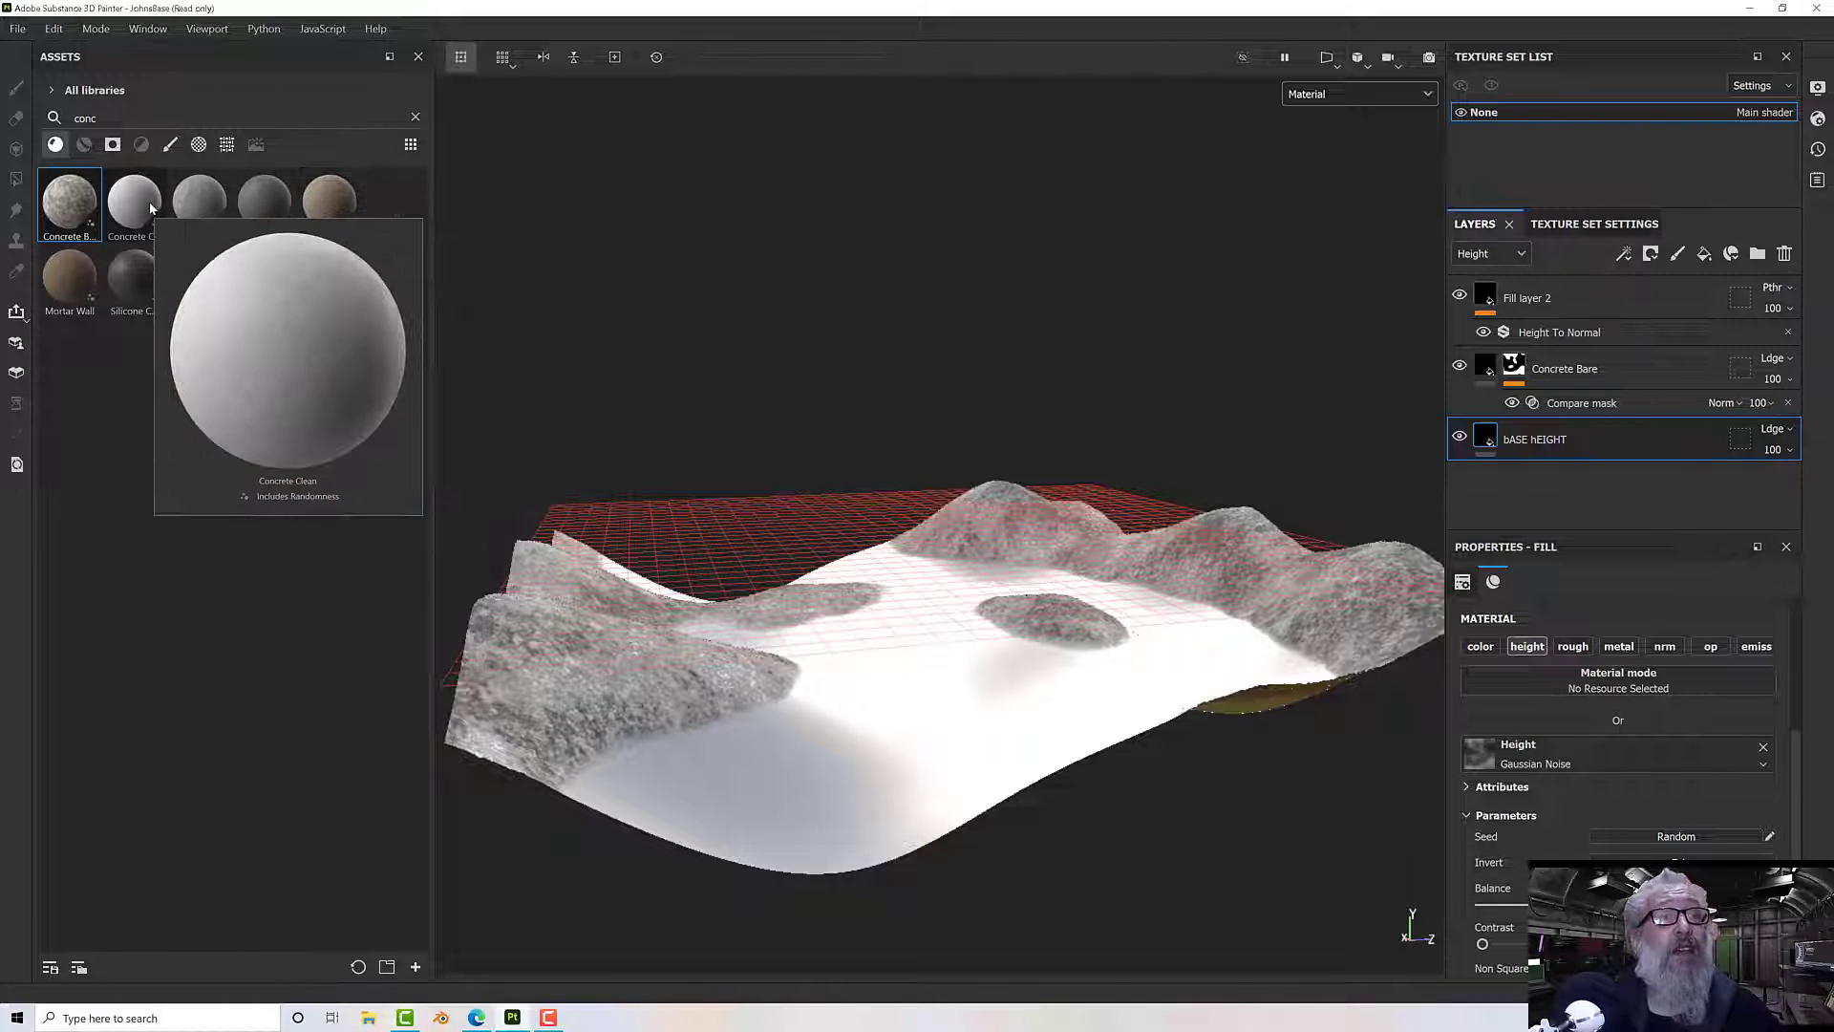
mouse_move(143, 275)
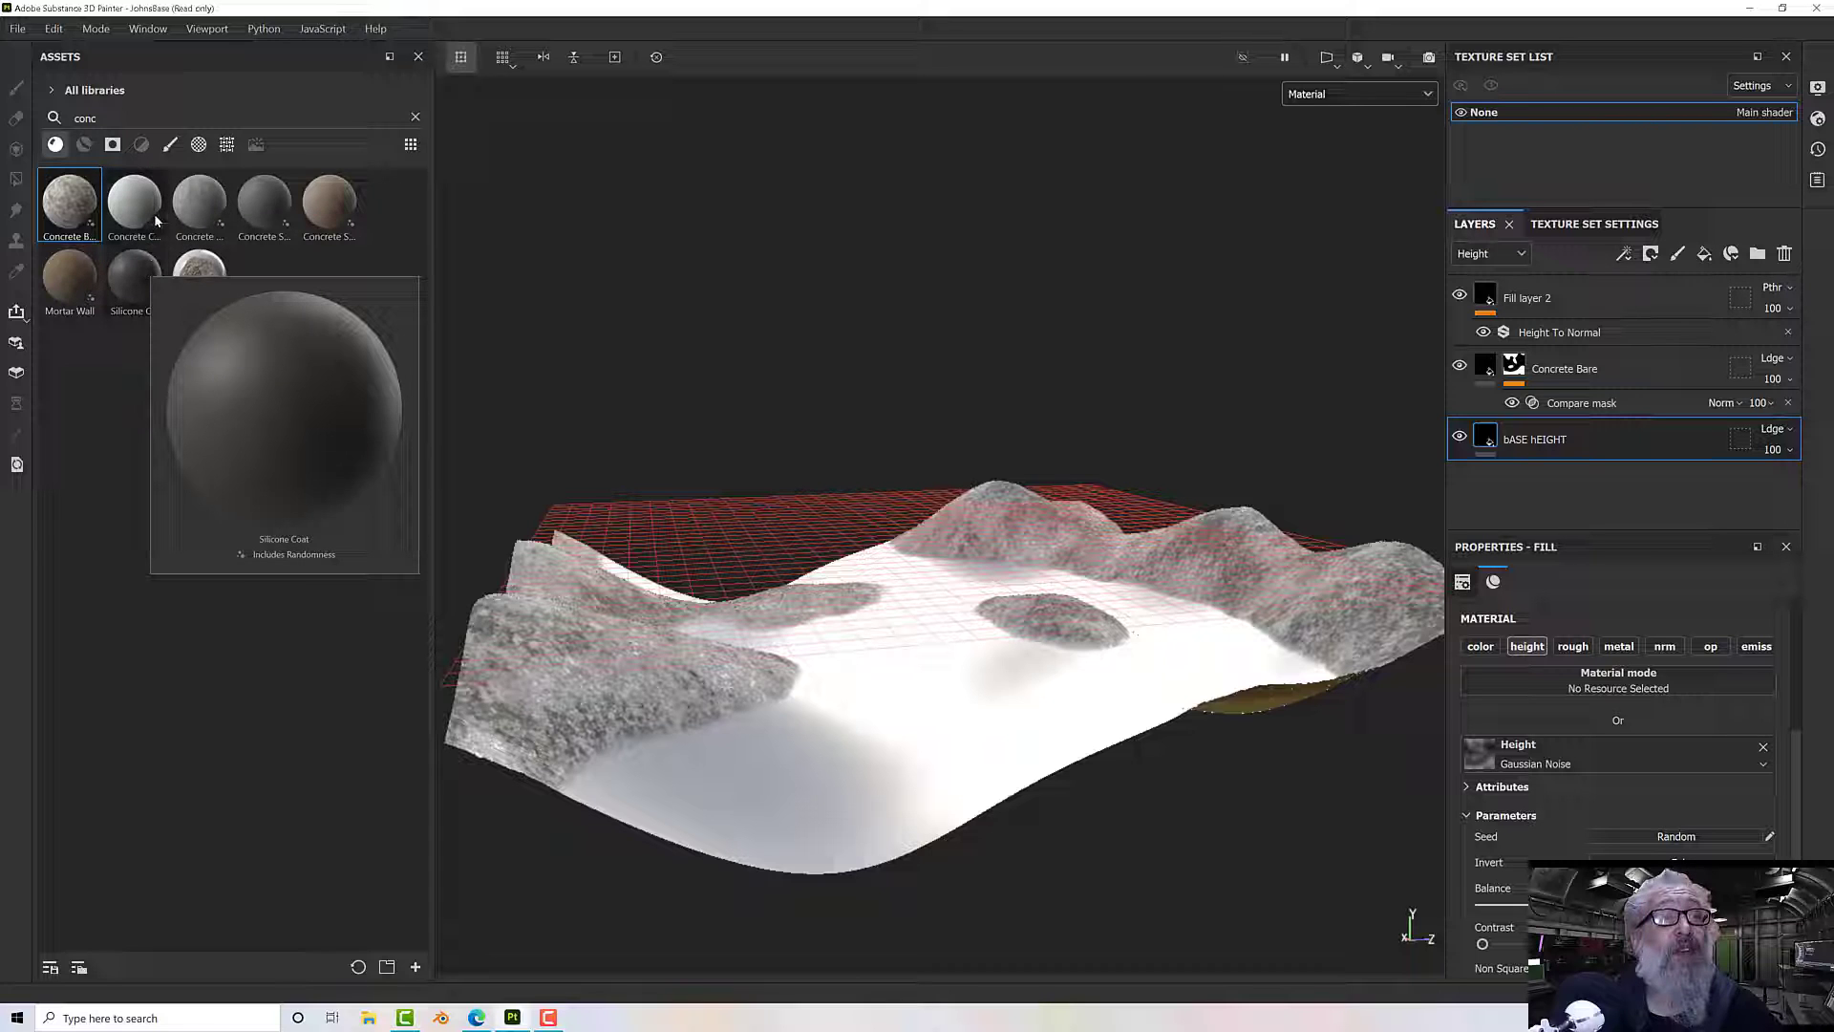
mouse_move(332, 209)
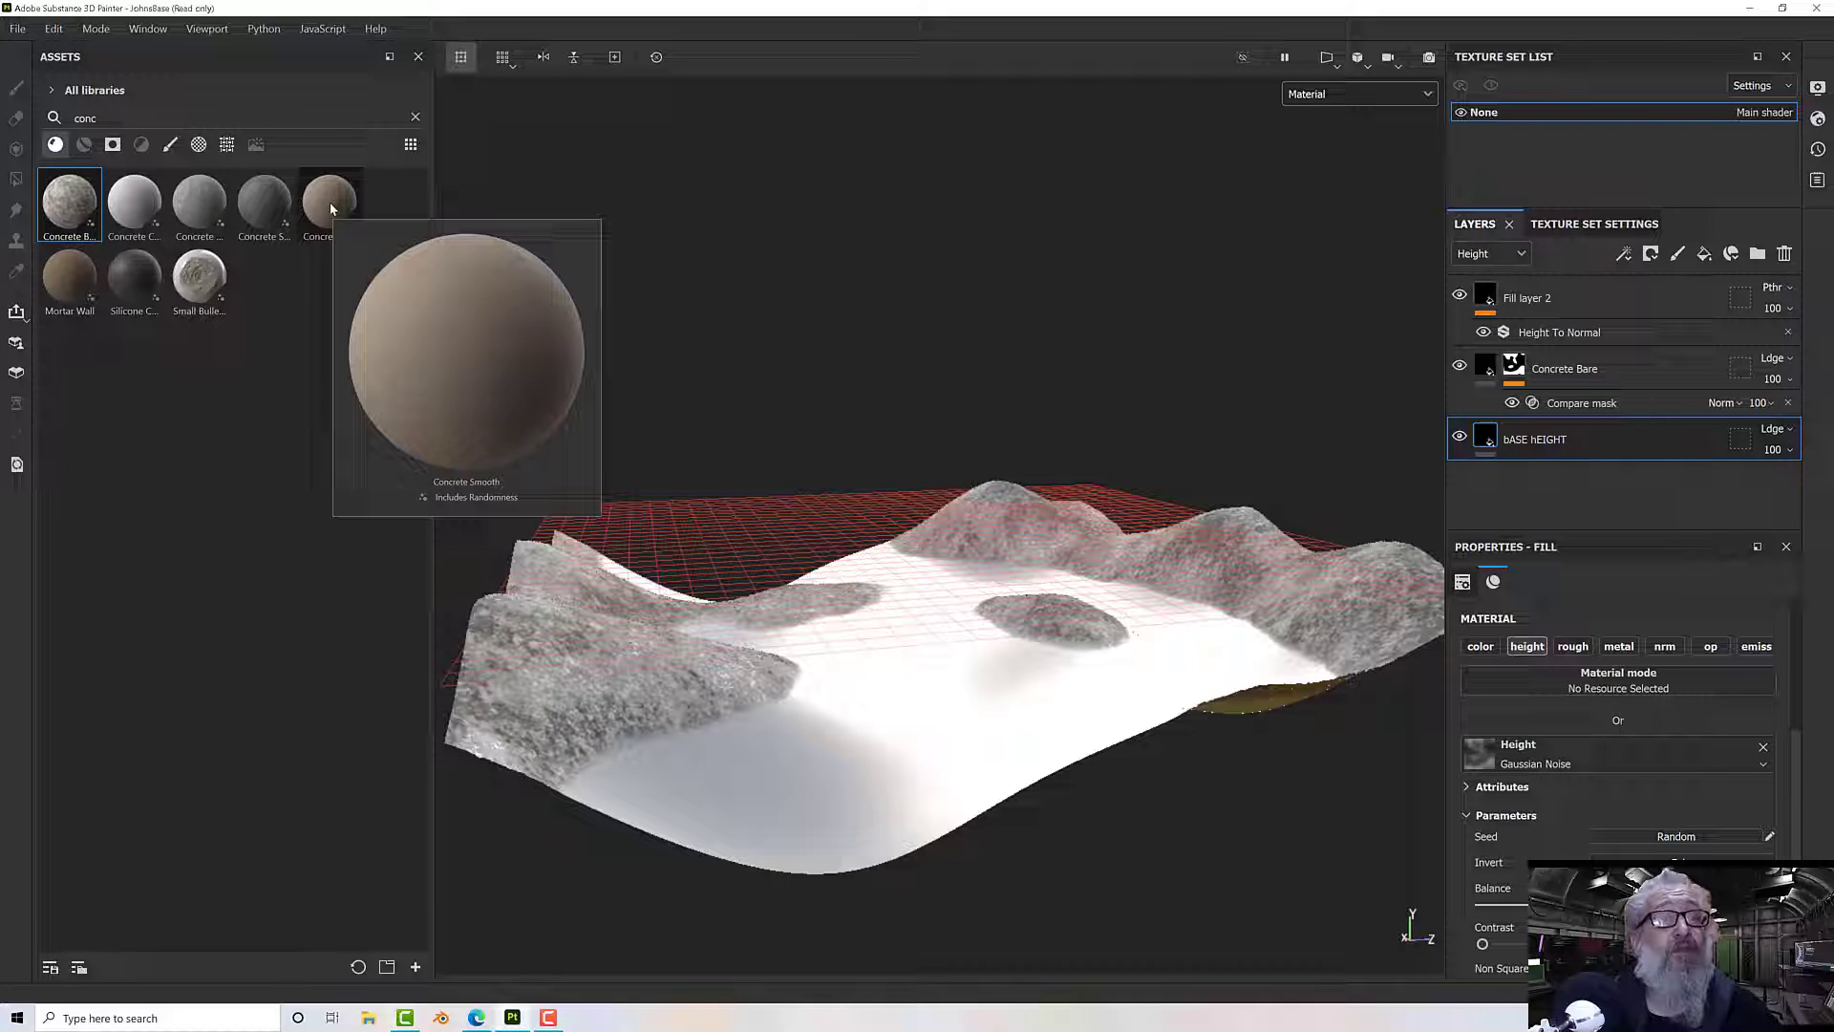
left_click(329, 202)
key("ctrl+z")
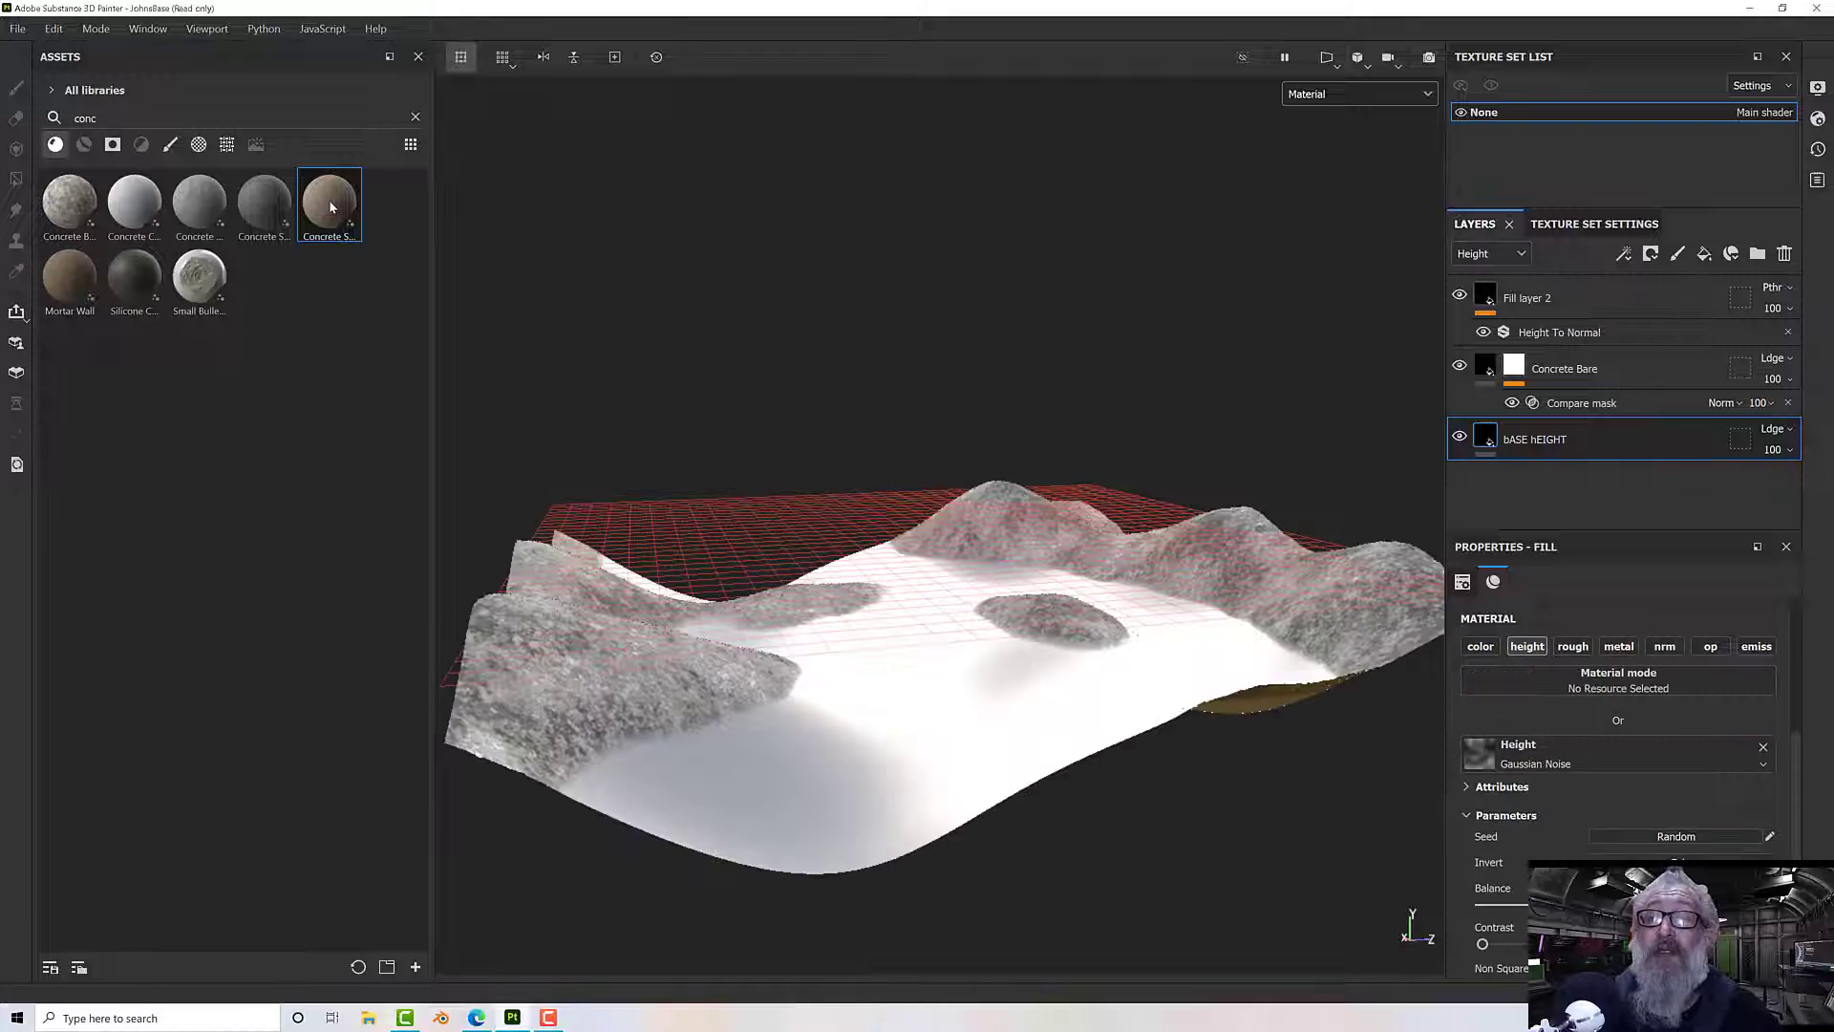
left_click_drag(335, 201, 1545, 426)
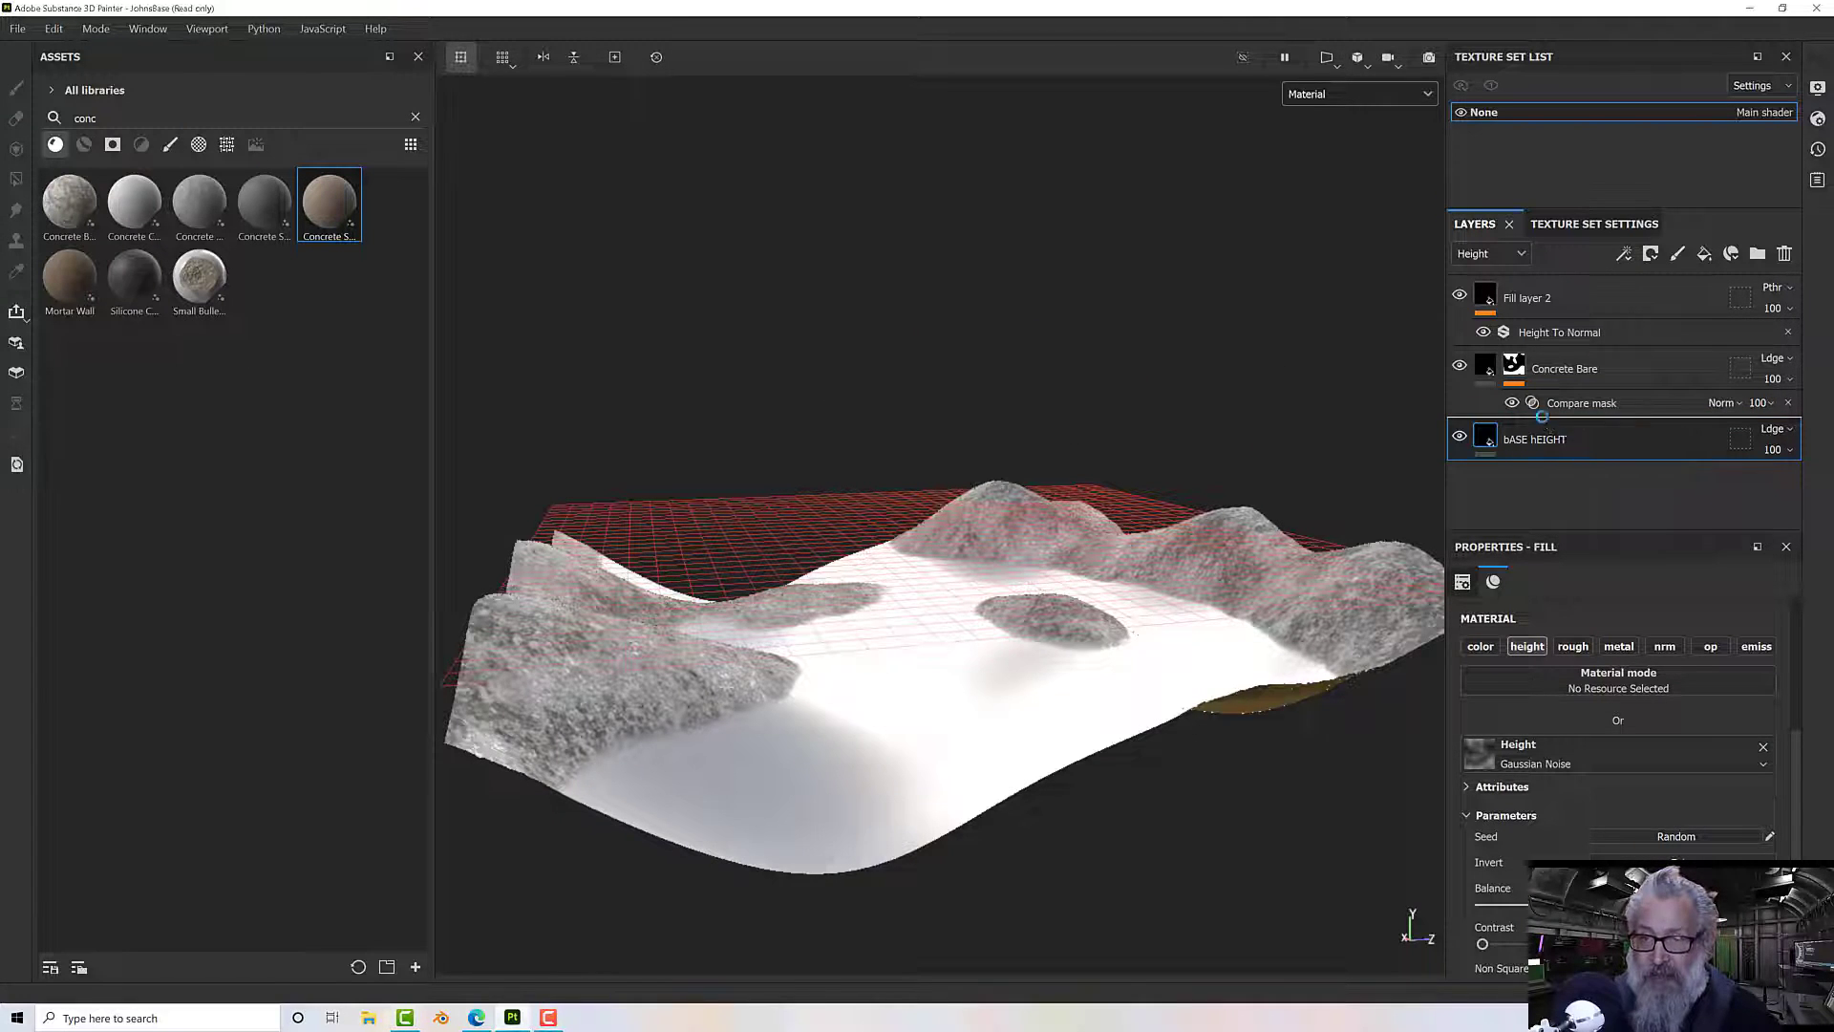
- Lower the Concrete Smooth layer's Height Range to 0.03 in its technical parameters and check the terrain from several angles
left_click_drag(1063, 567, 839, 798, "alt")
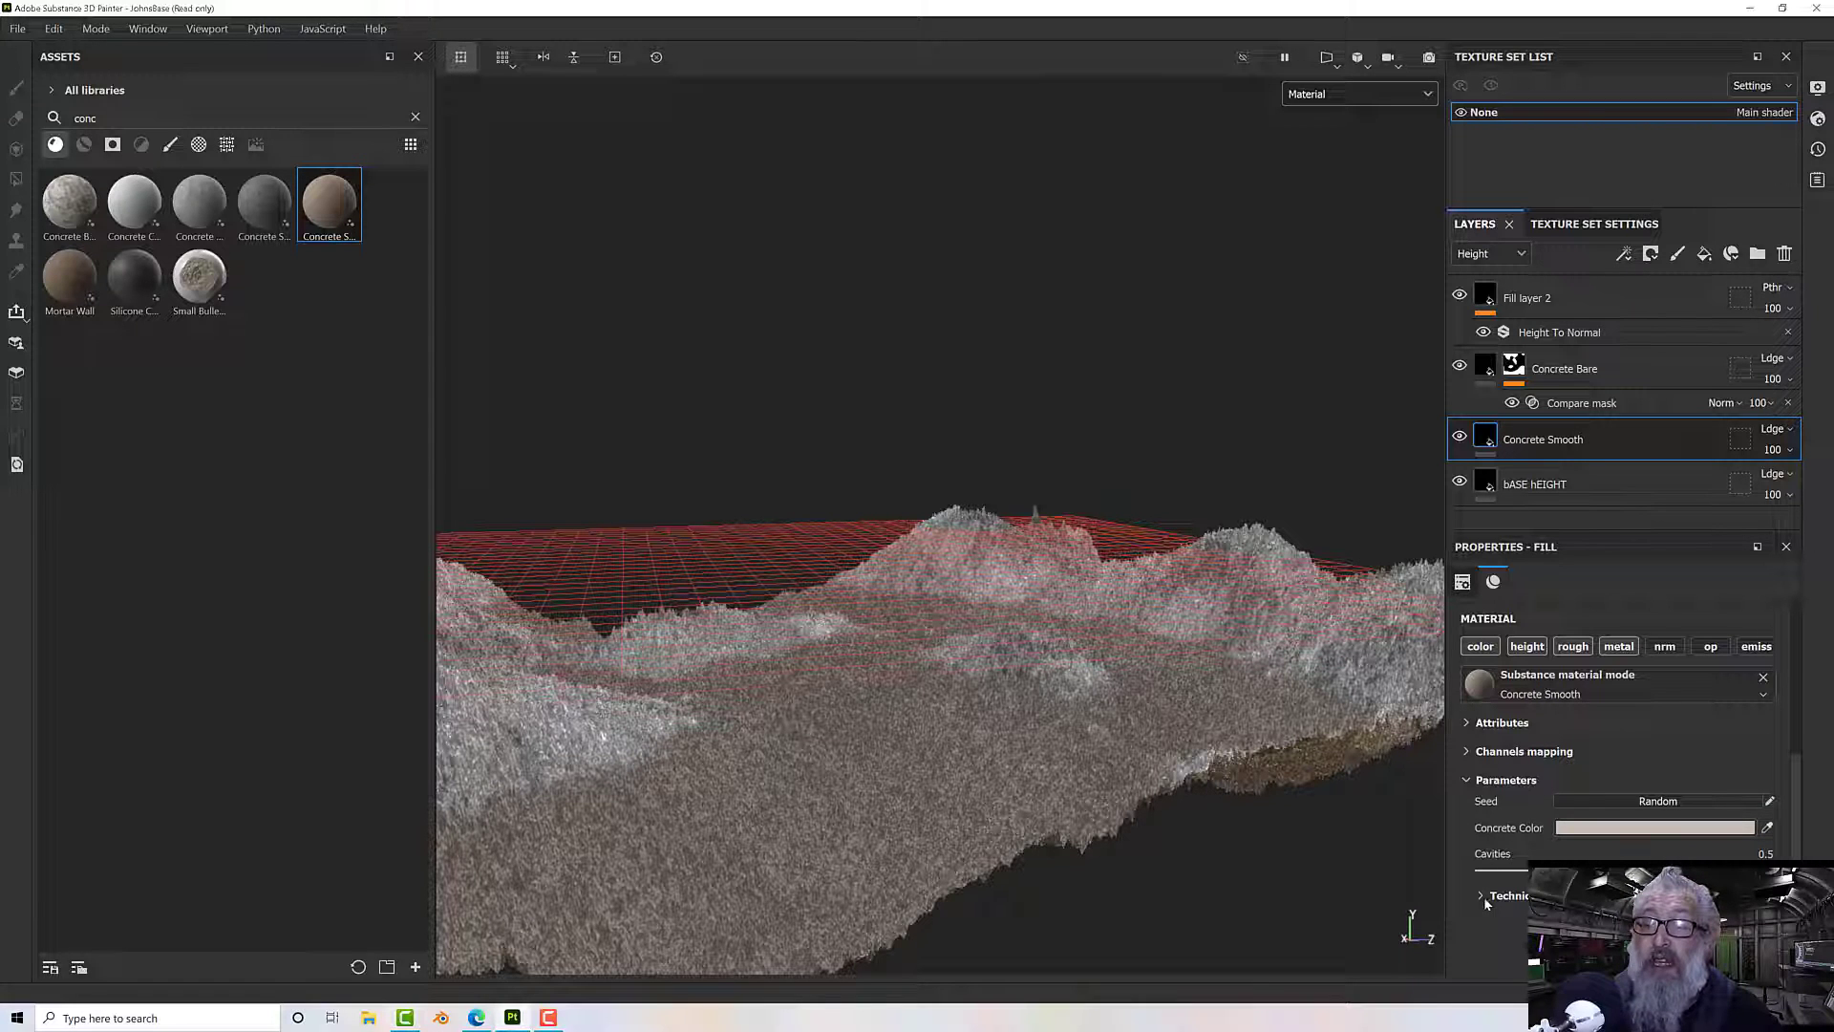
scroll(1624, 745, "down", 5)
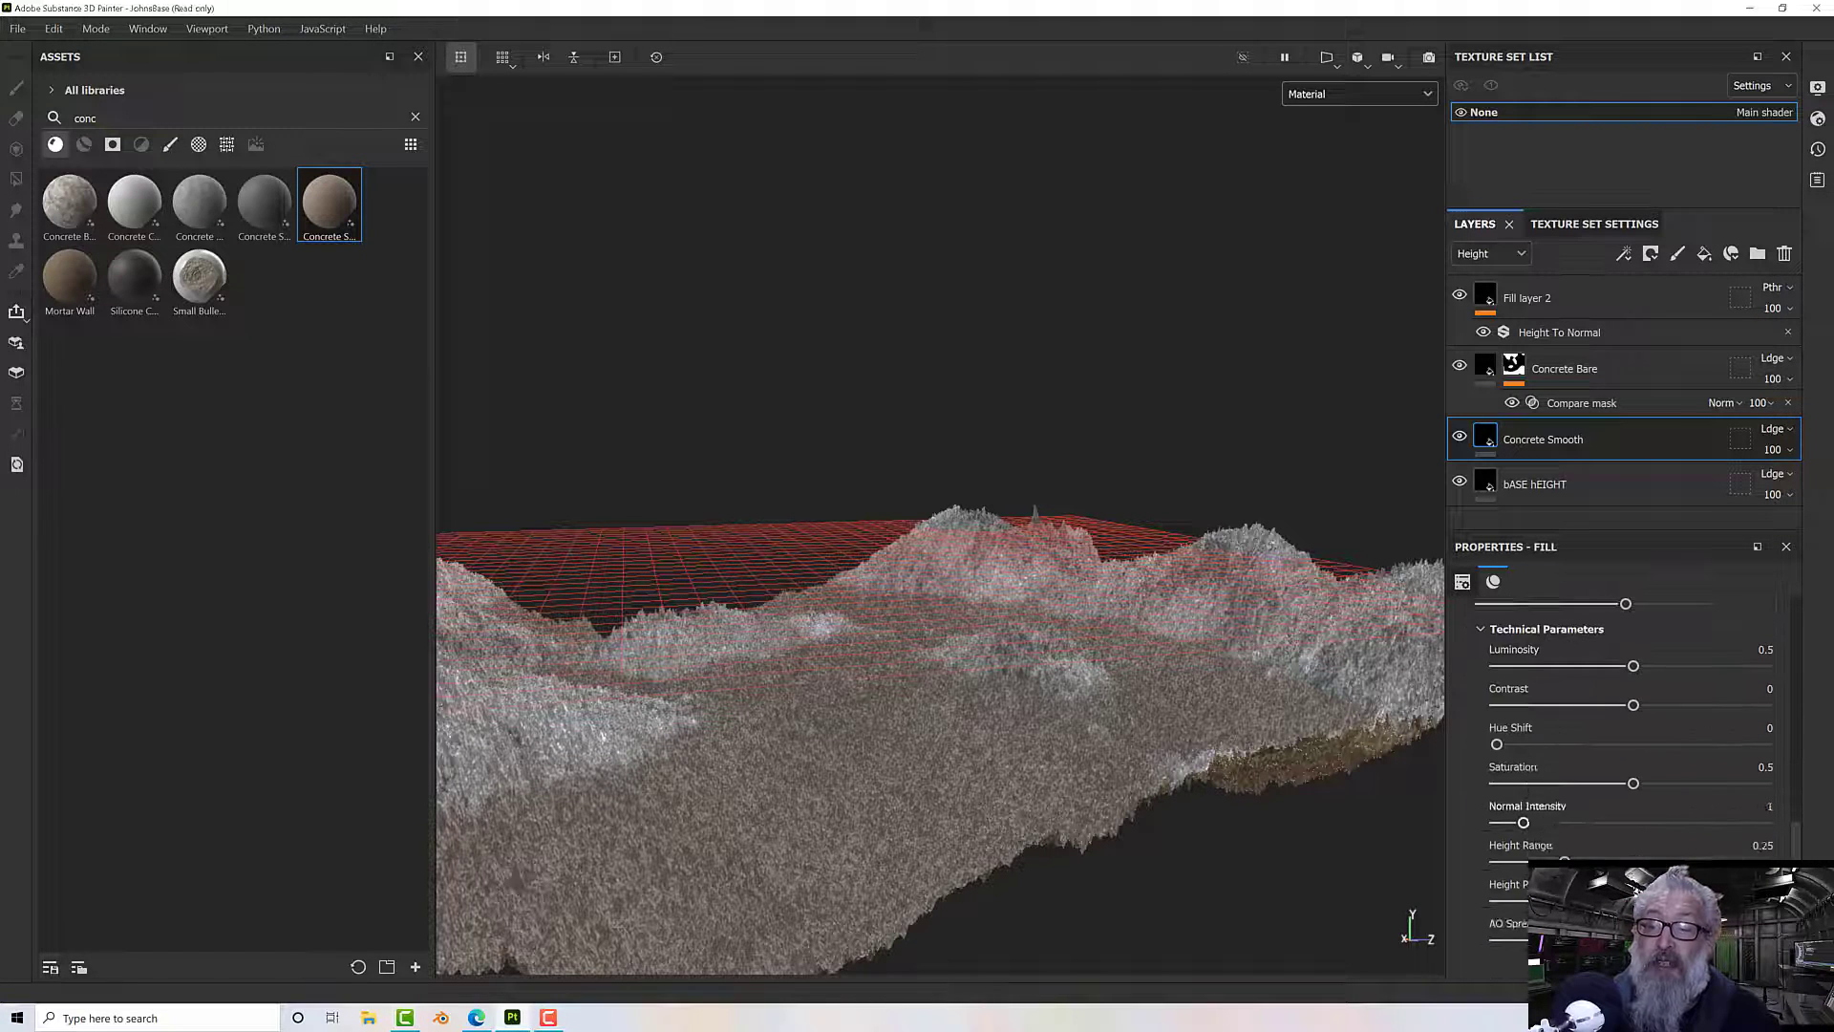
left_click_drag(1564, 860, 1506, 863)
mouse_move(1117, 802)
left_mouse_down("alt")
mouse_move(909, 839)
mouse_move(986, 774)
mouse_move(1195, 790)
mouse_move(1175, 655)
mouse_move(1224, 606)
mouse_move(1026, 628)
mouse_move(999, 712)
mouse_move(1090, 760)
mouse_move(1139, 761)
left_mouse_up("alt")
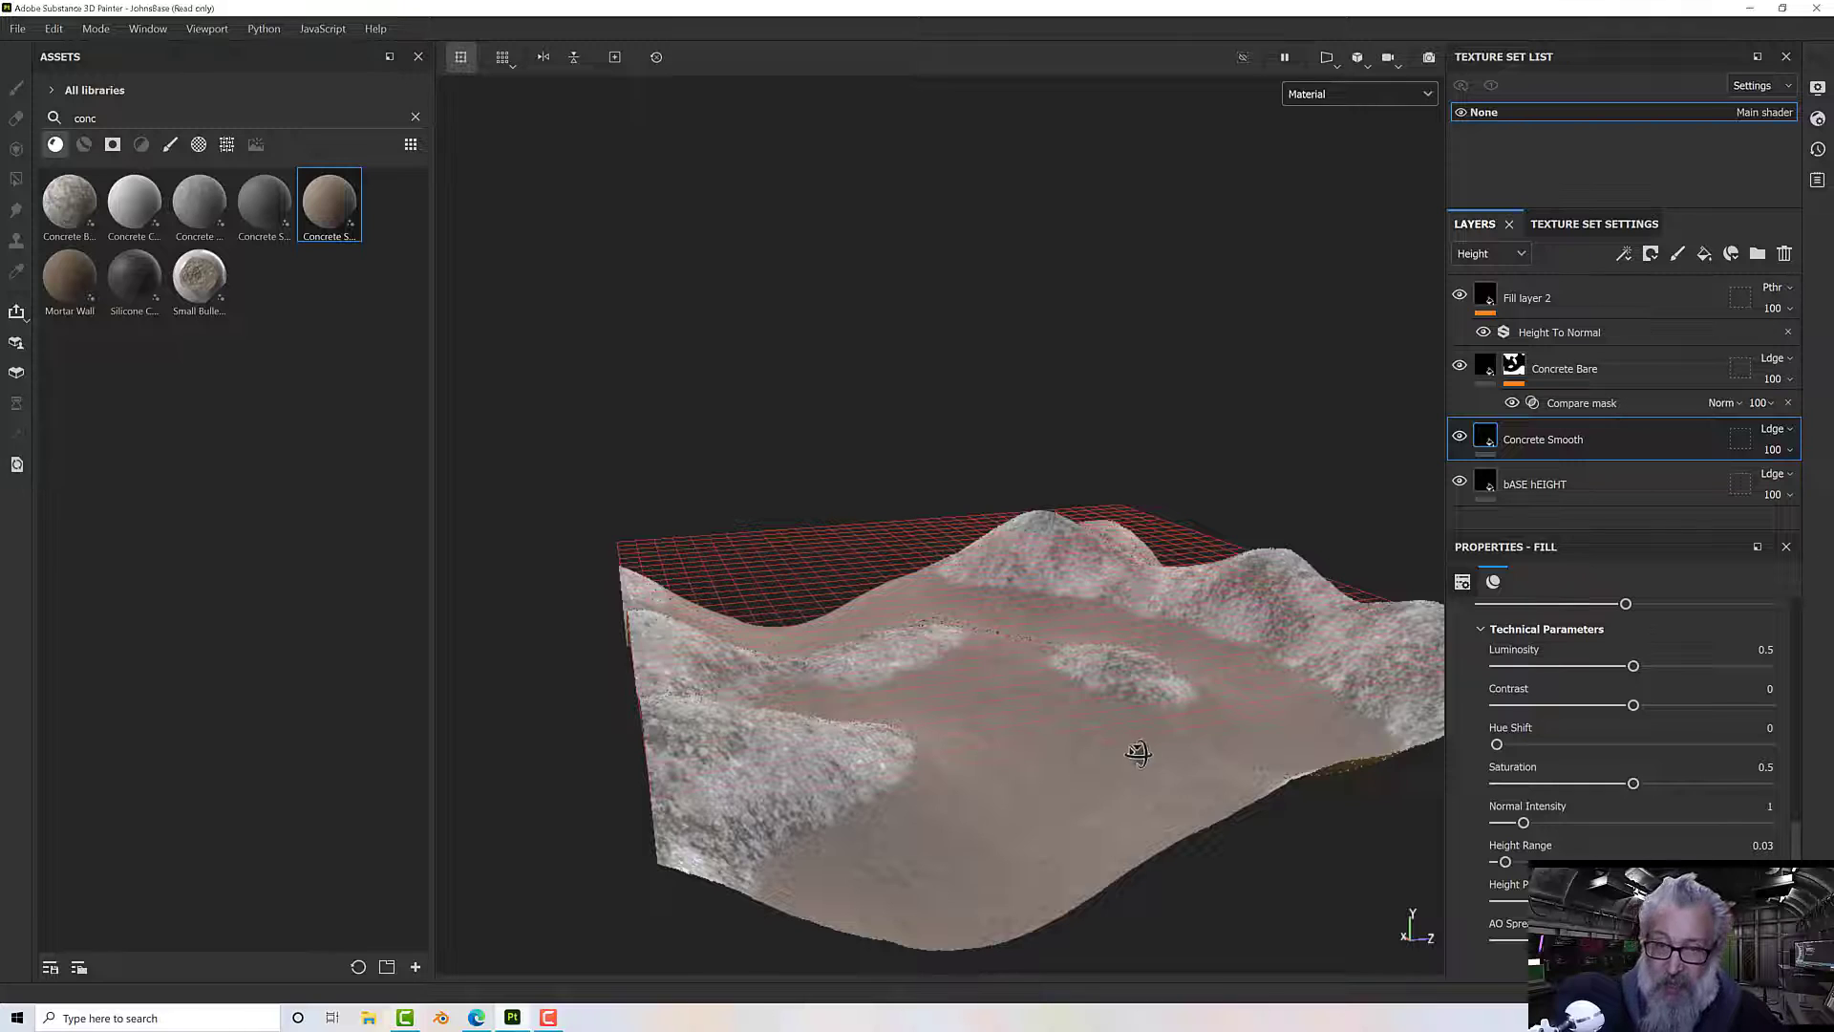
left_click_drag(1138, 753, 1130, 678, "alt")
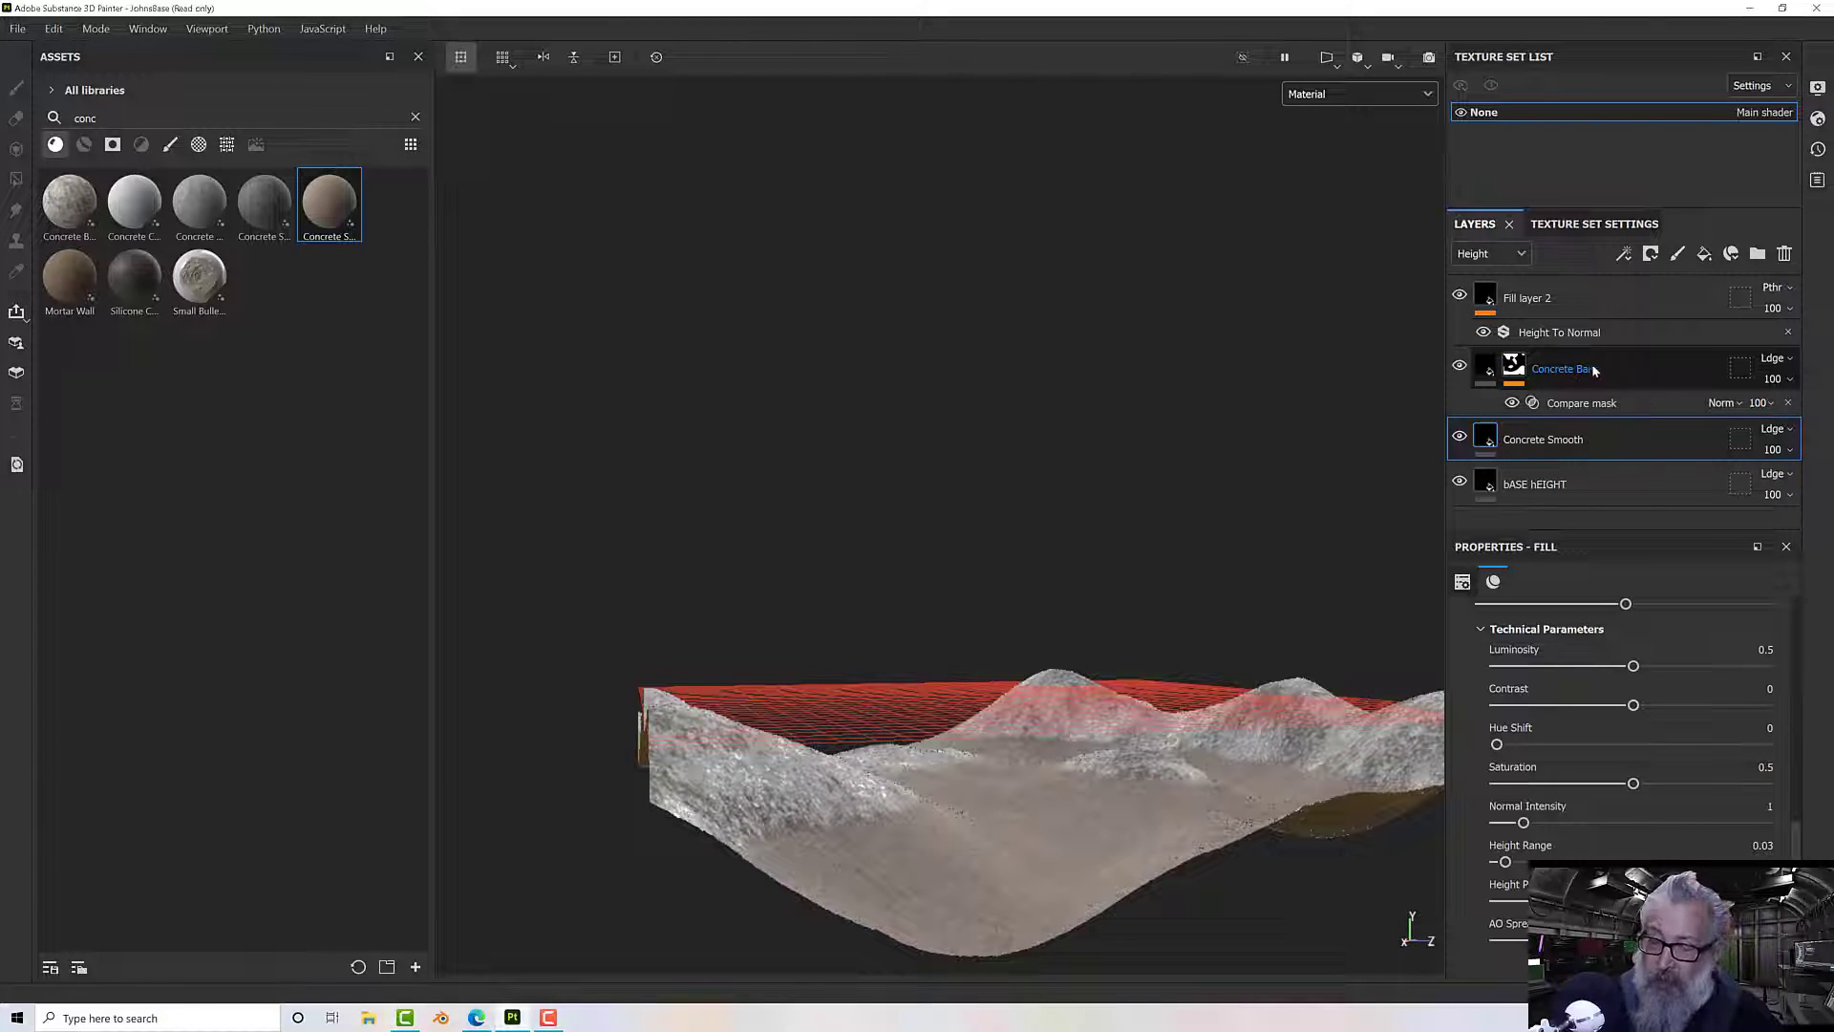
left_click_drag(1090, 622, 1211, 637, "alt")
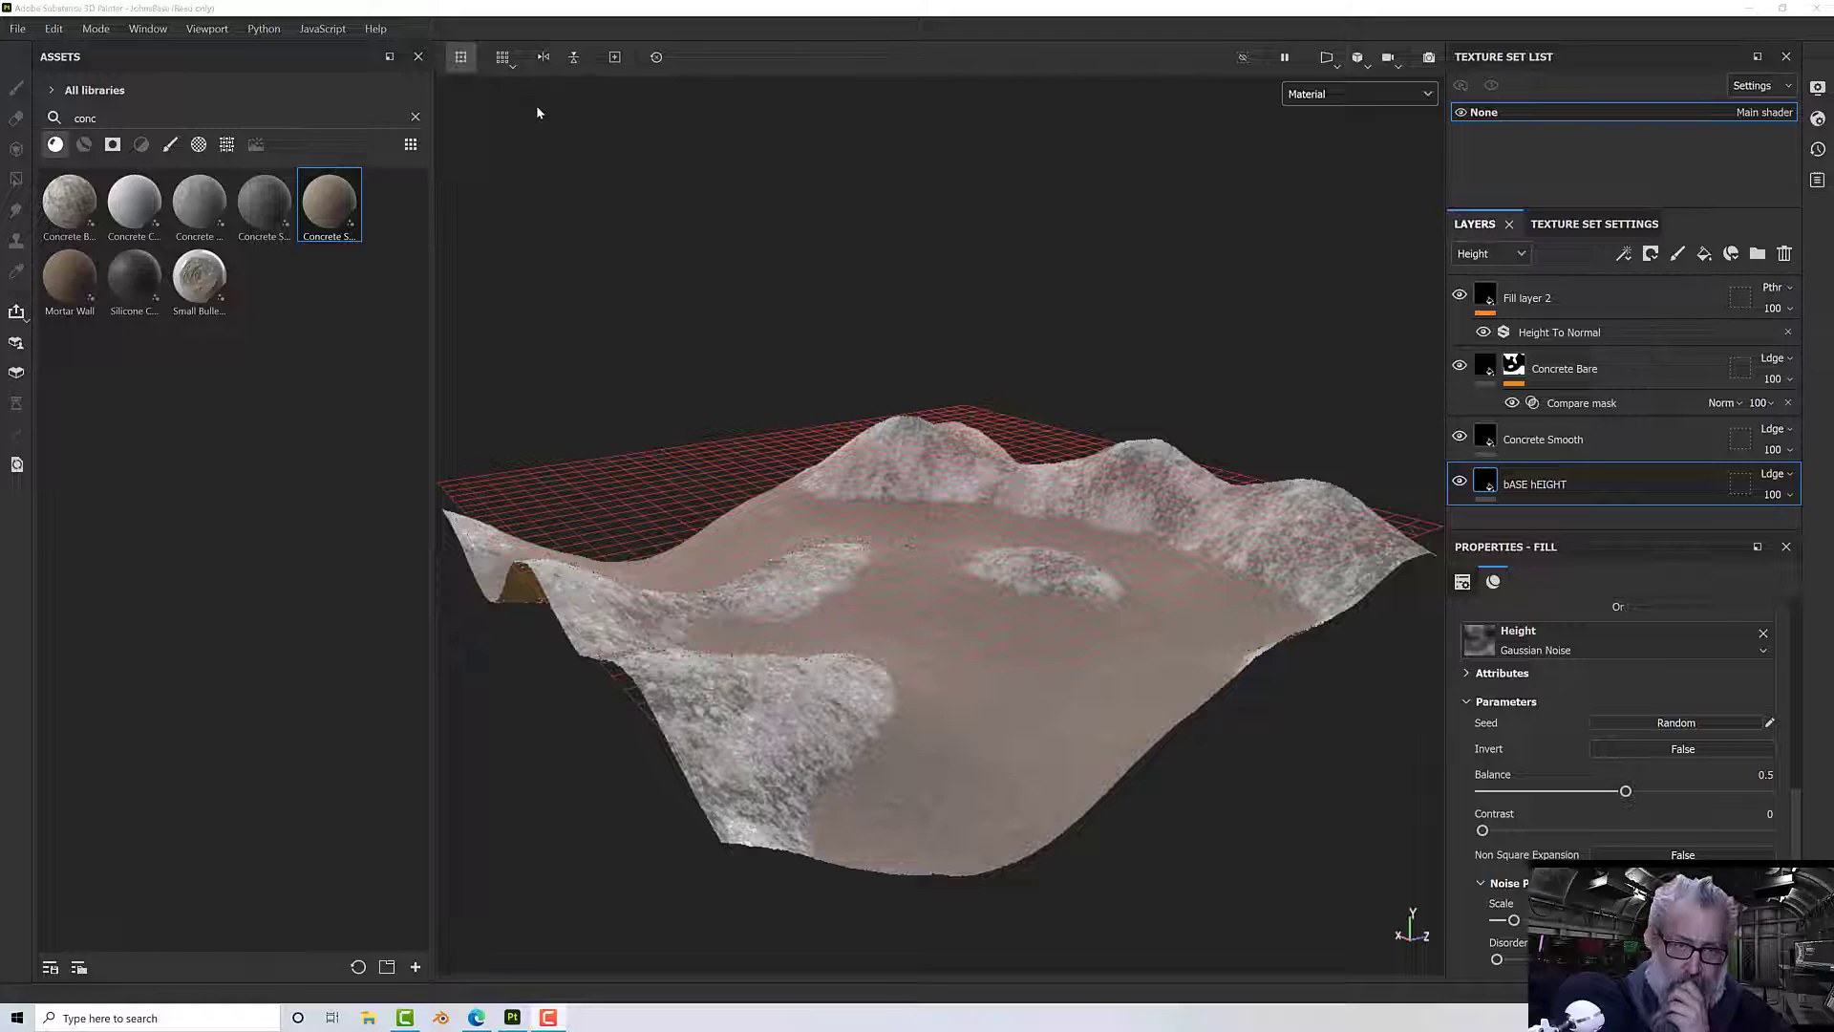
- Add a Levels effect to the bASE hEIGHT layer and set its affected channel to Height
mouse_move(991, 748)
left_mouse_down("alt")
mouse_move(954, 676)
mouse_move(921, 677)
mouse_move(1019, 748)
mouse_move(1032, 729)
mouse_move(1001, 726)
mouse_move(1020, 617)
mouse_move(966, 679)
mouse_move(993, 719)
left_mouse_up("alt")
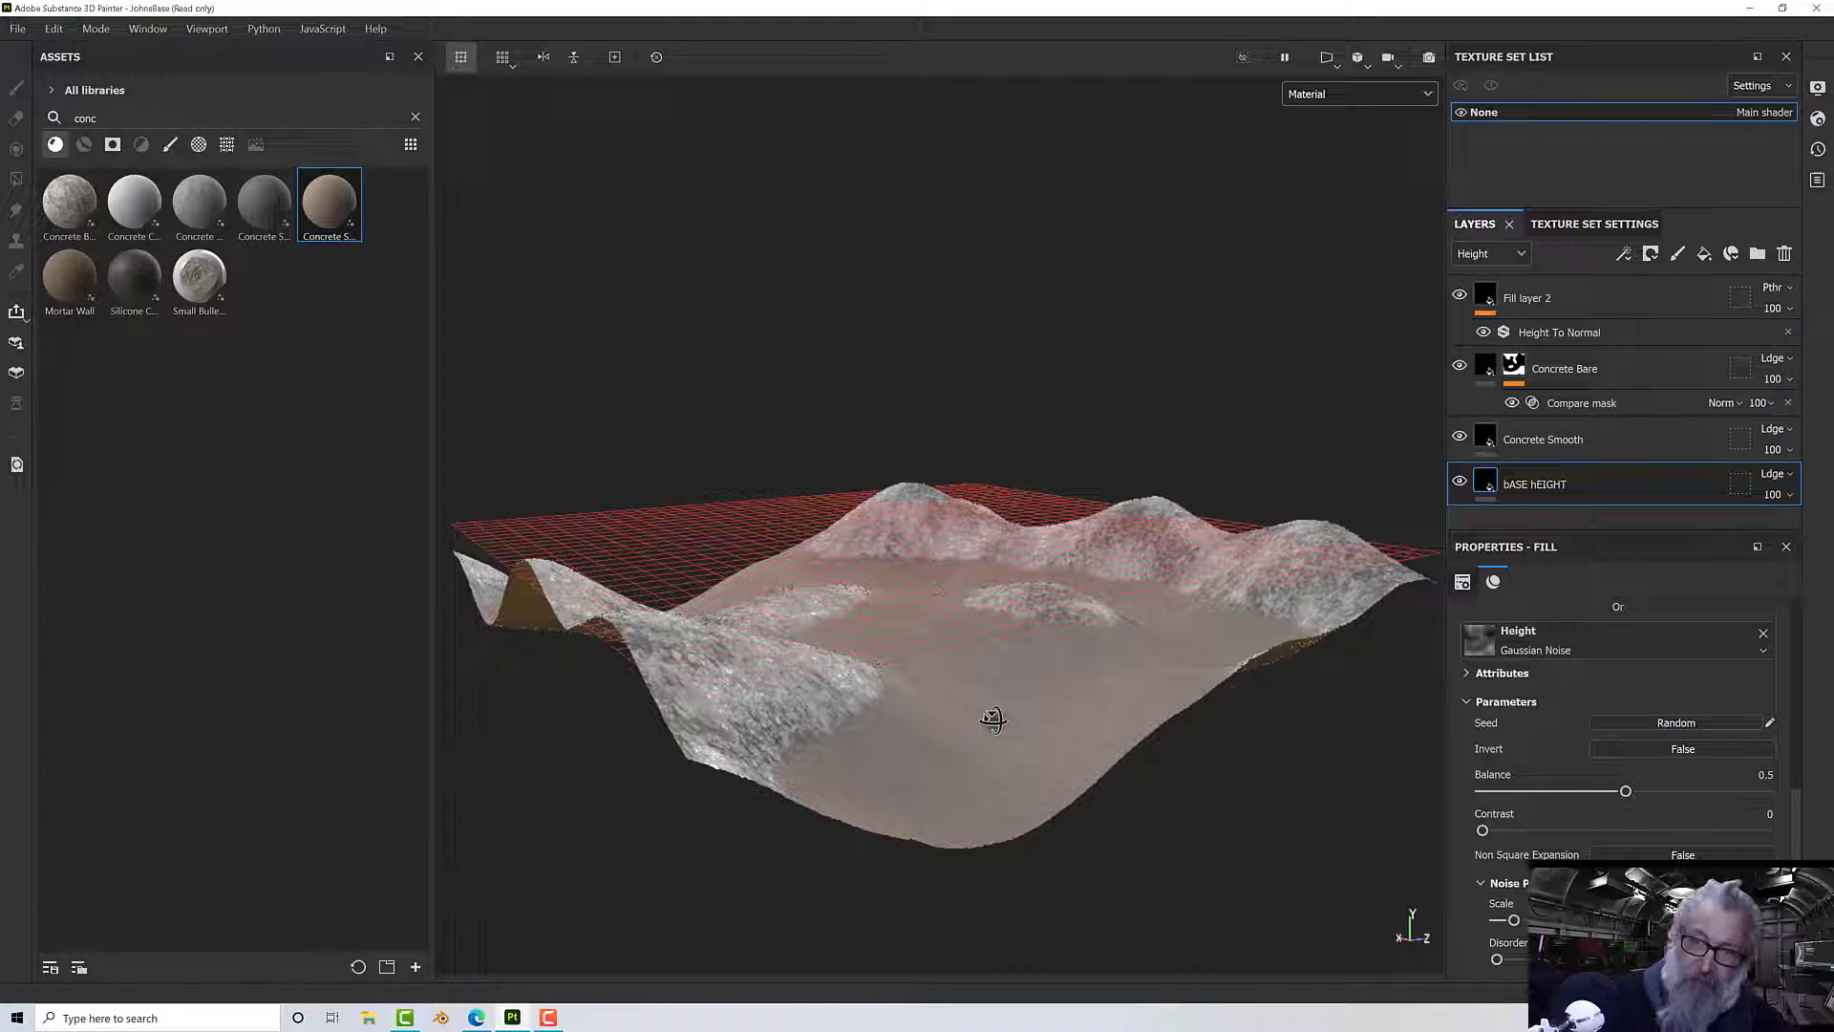
right_click(1535, 489)
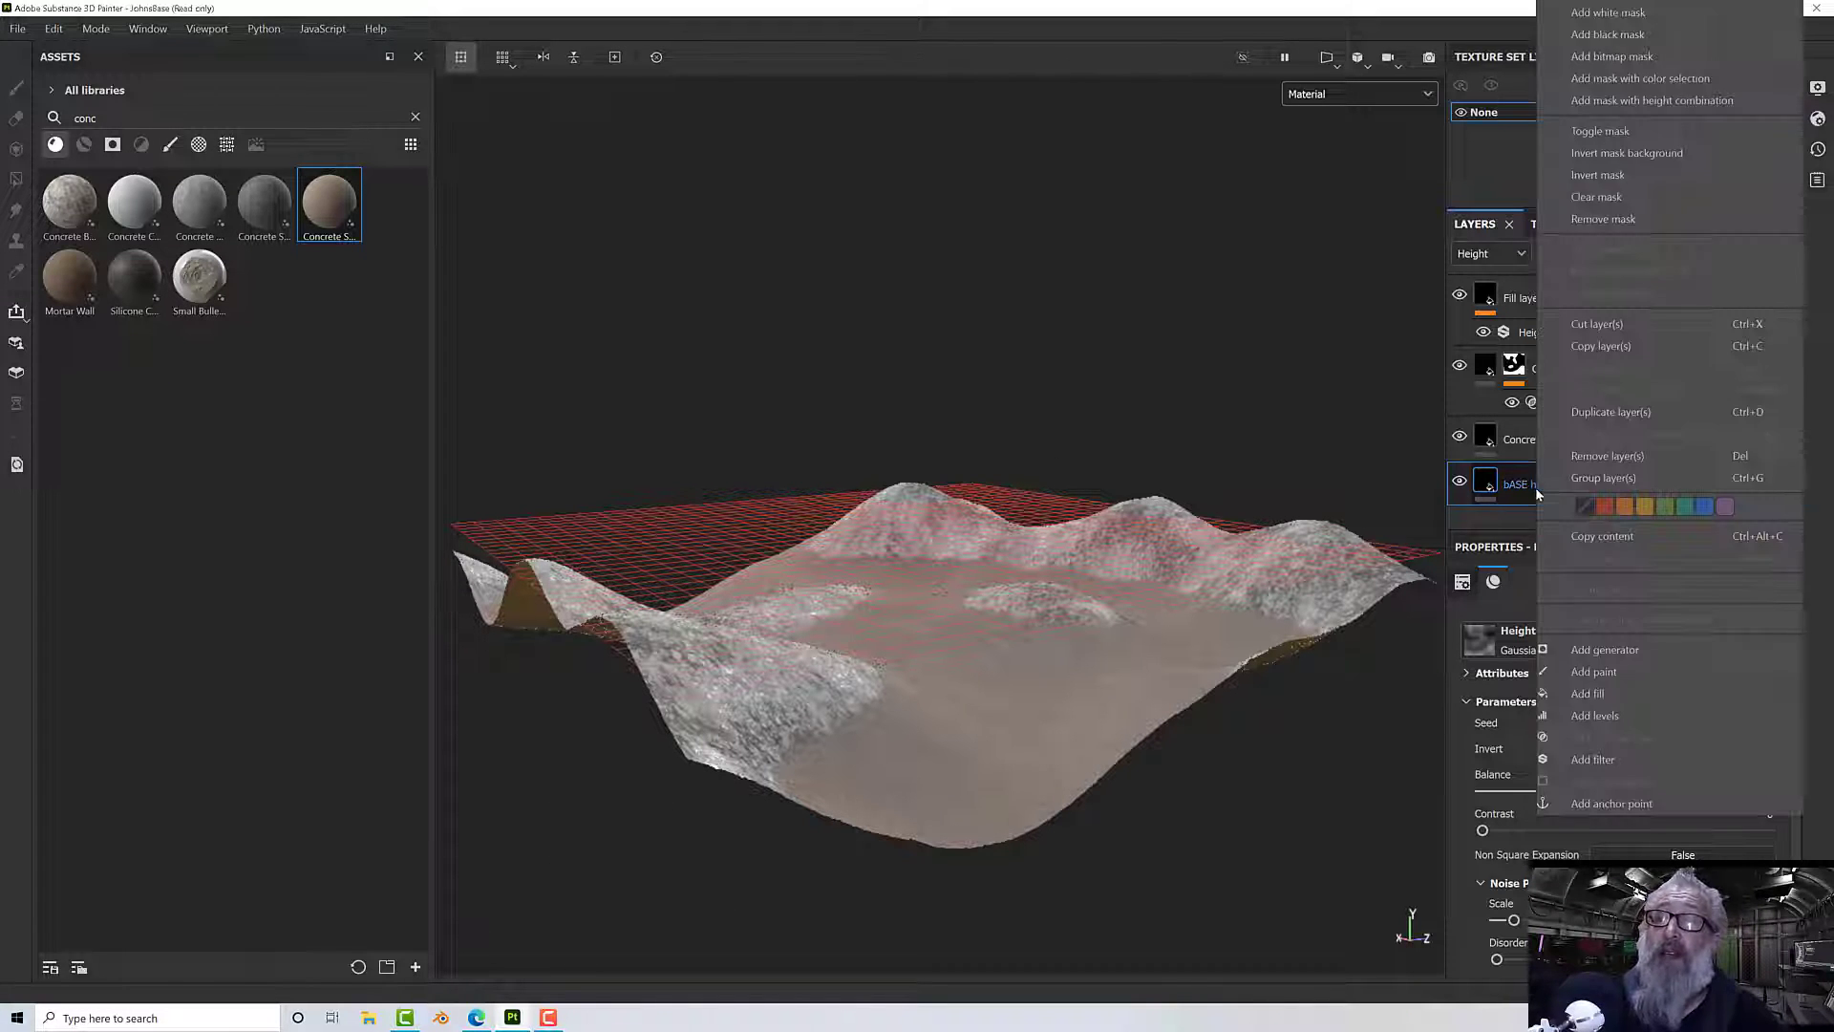
left_click(1594, 715)
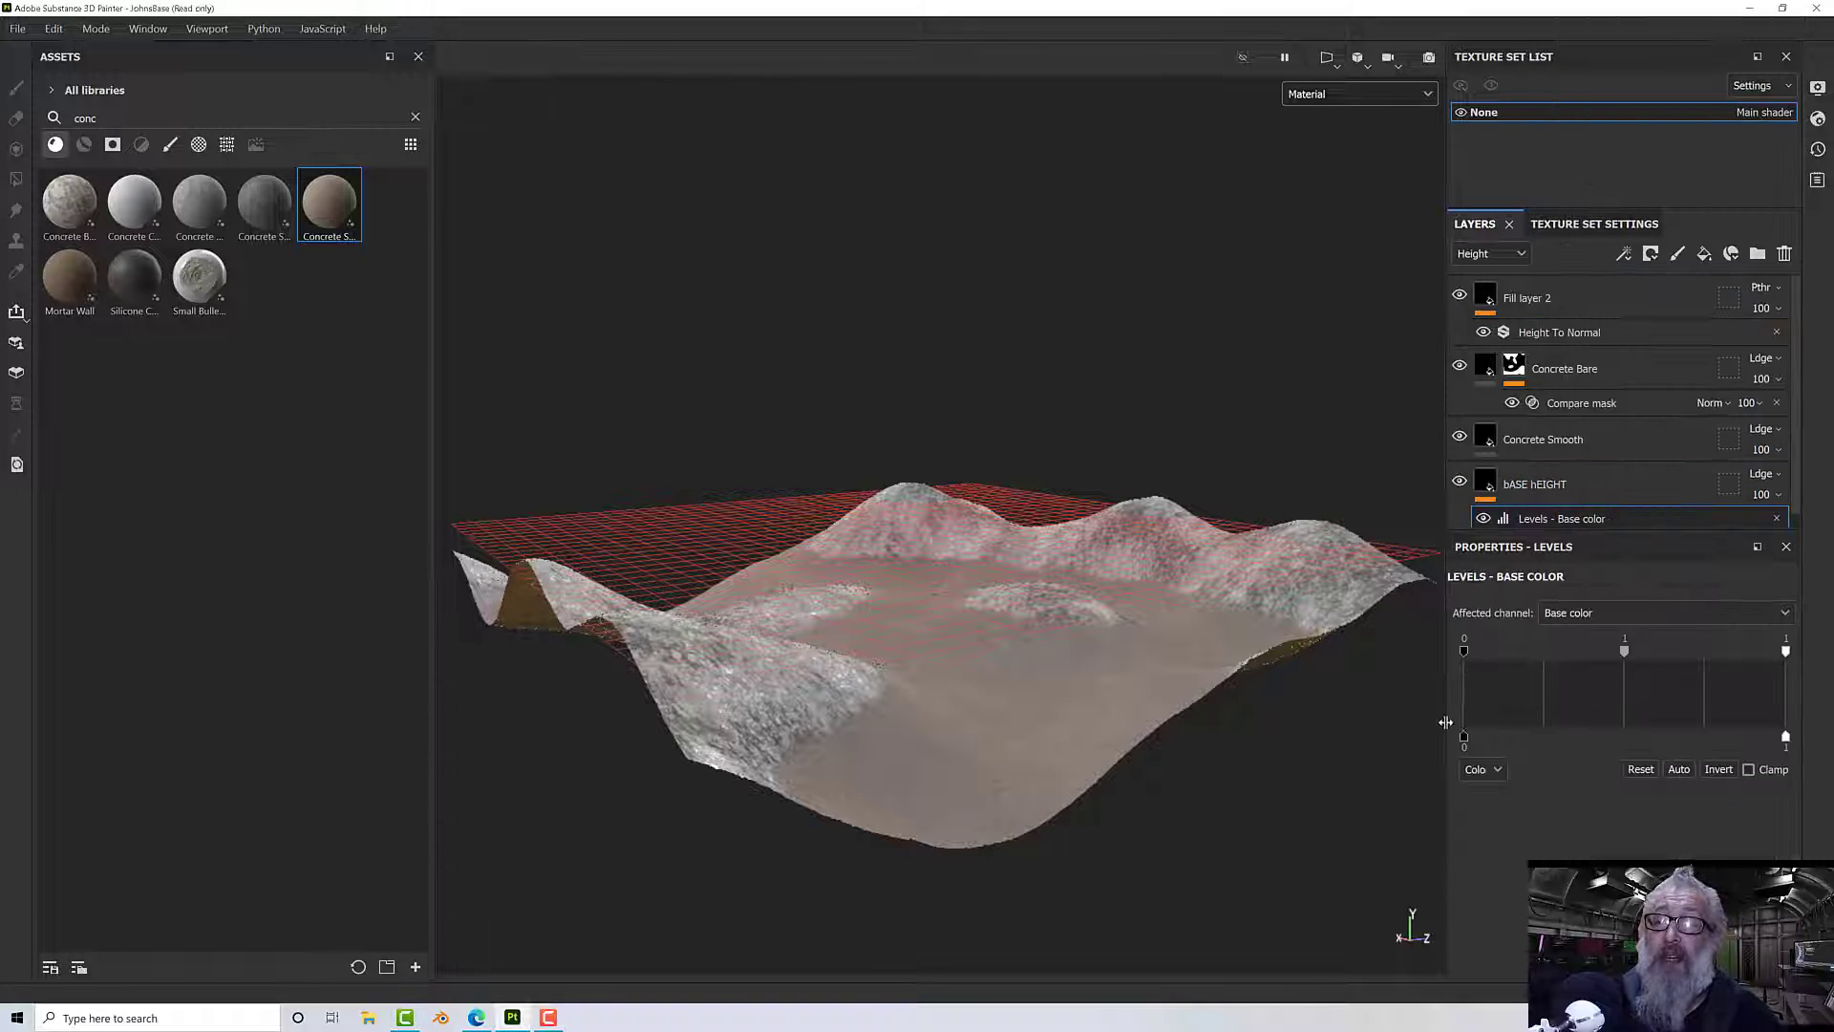
left_click_drag(1179, 758, 1101, 693, "alt")
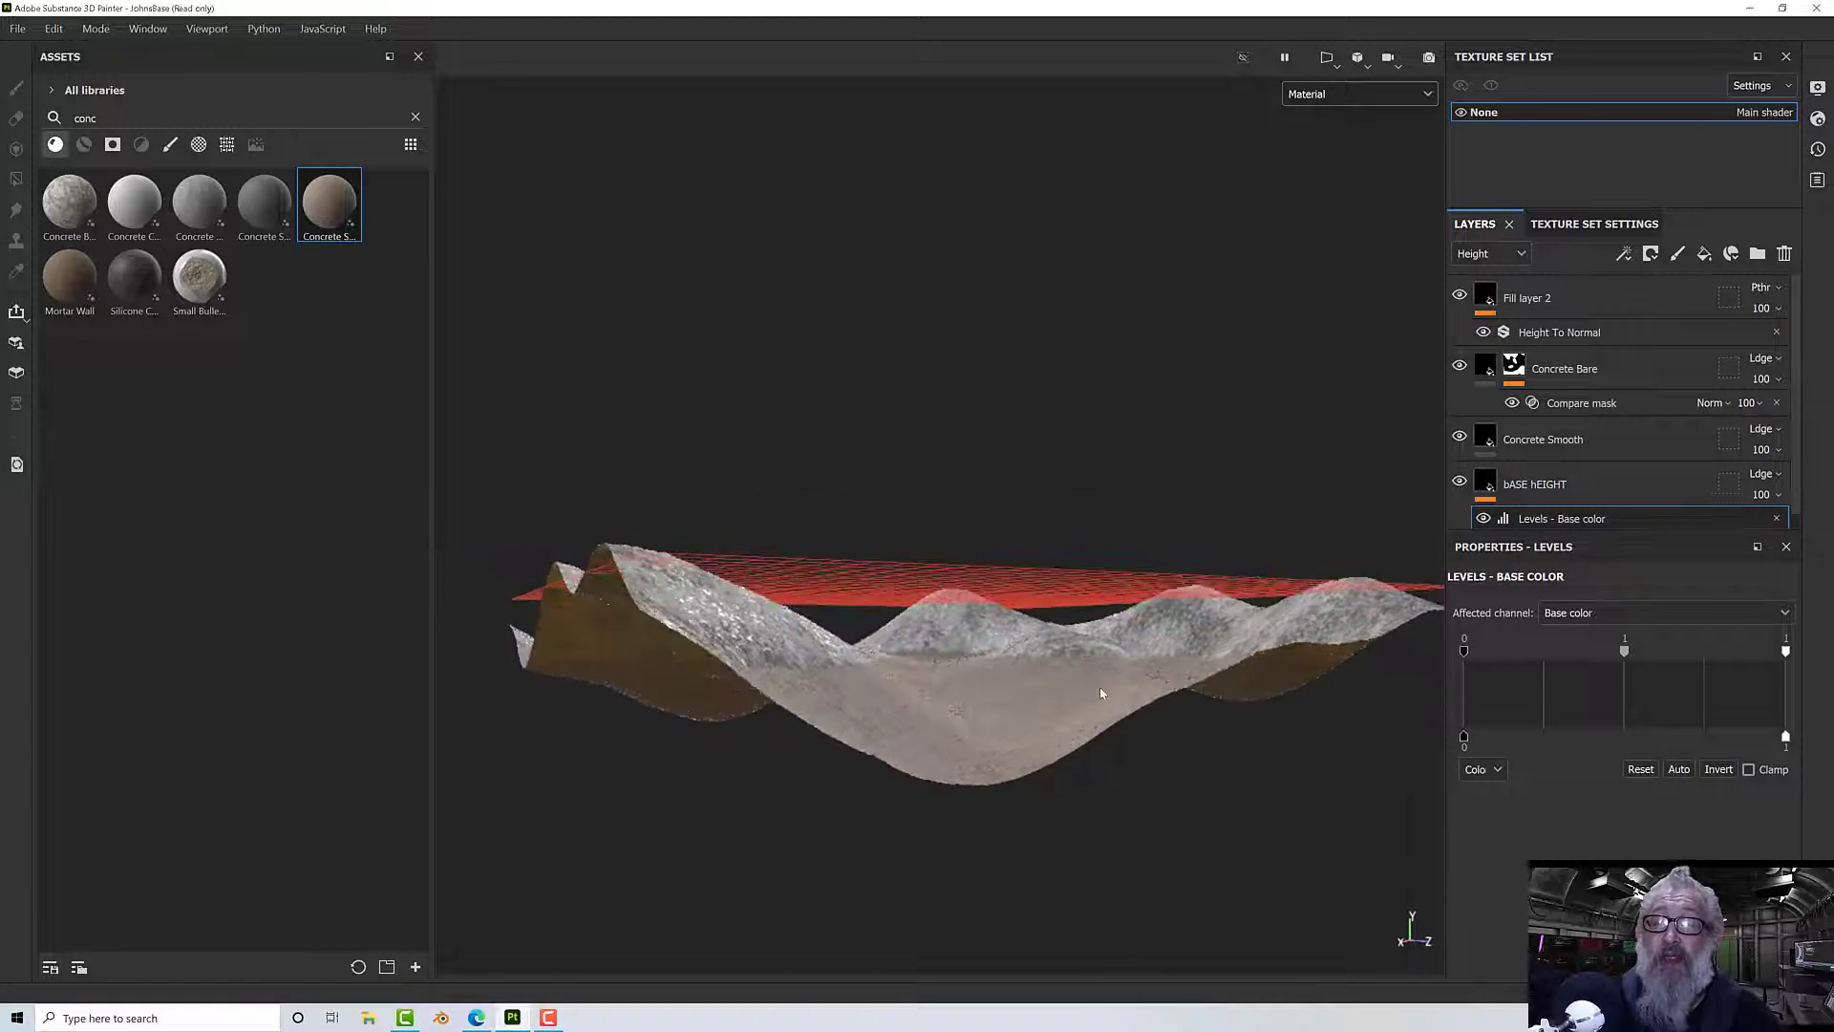
left_click(1563, 612)
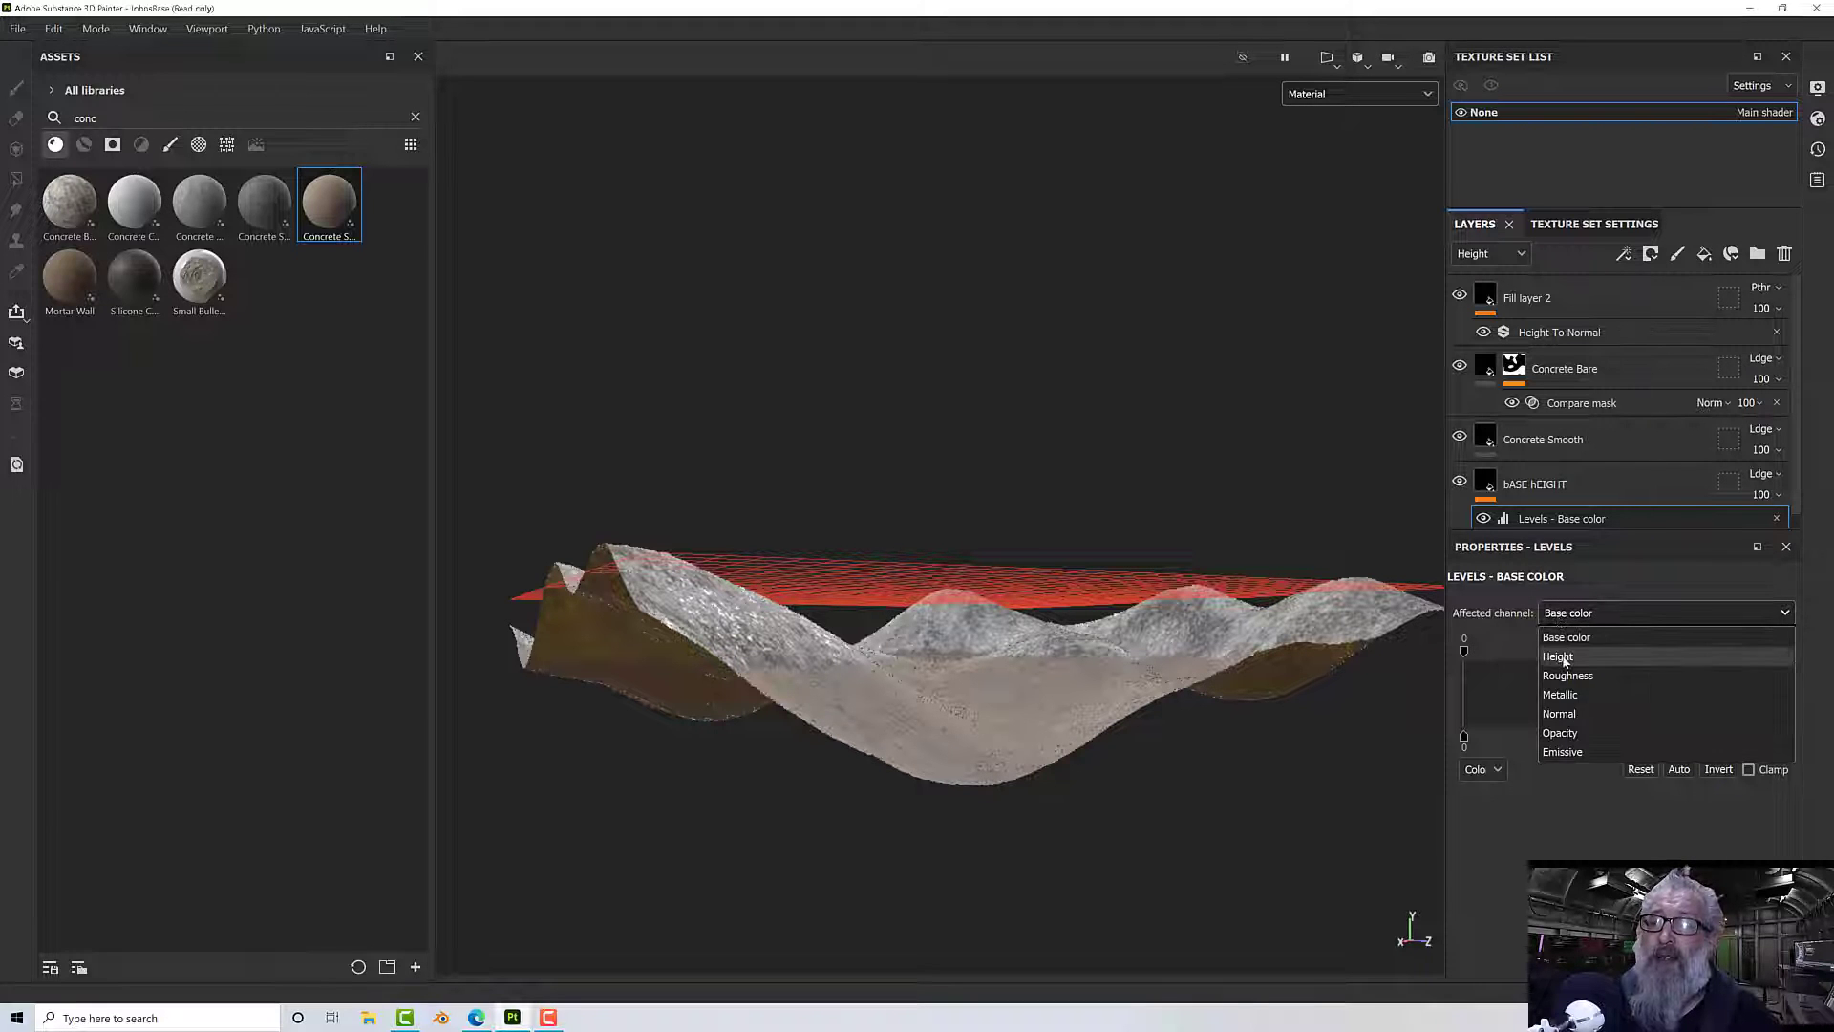
left_click(1564, 657)
left_click_drag(1364, 656, 1382, 741, "alt")
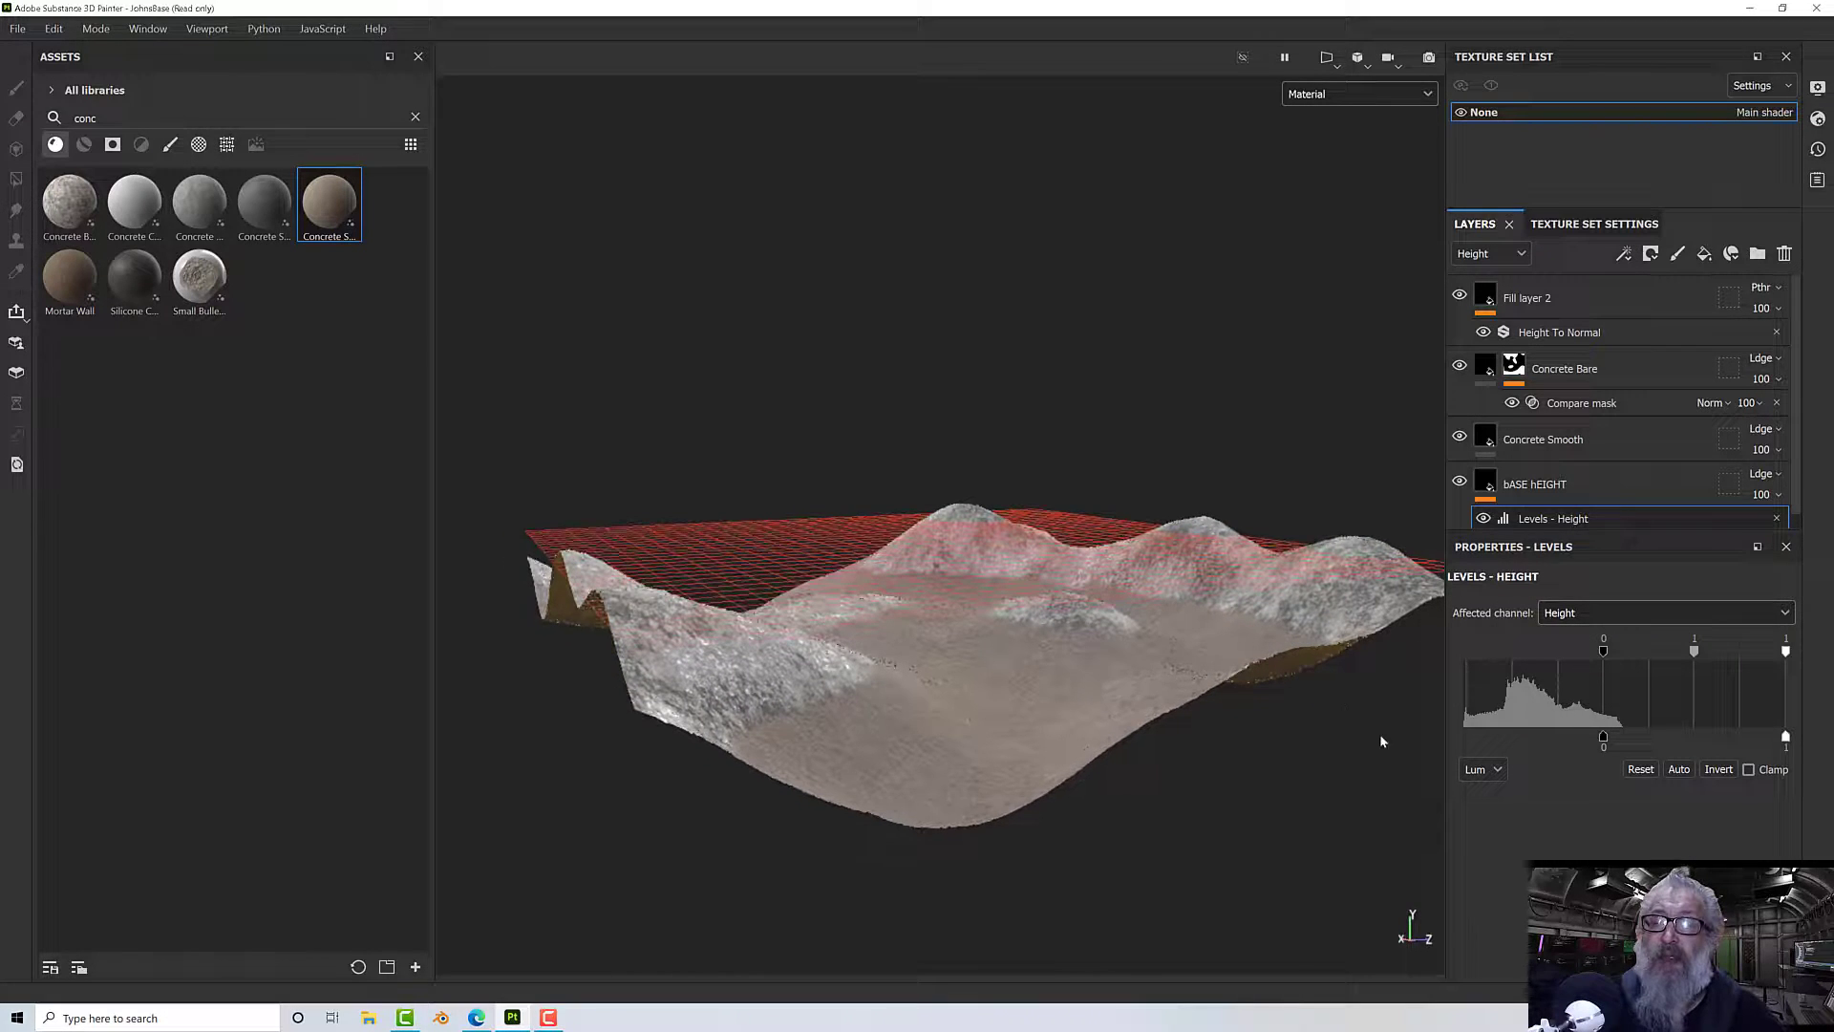
- Try raising the low output level of the base height's Levels effect, and undo the change
mouse_move(1603, 743)
left_mouse_down()
mouse_move(1577, 744)
mouse_move(1626, 745)
left_mouse_up()
left_click_drag(1099, 602, 1323, 676, "alt")
key("ctrl+z")
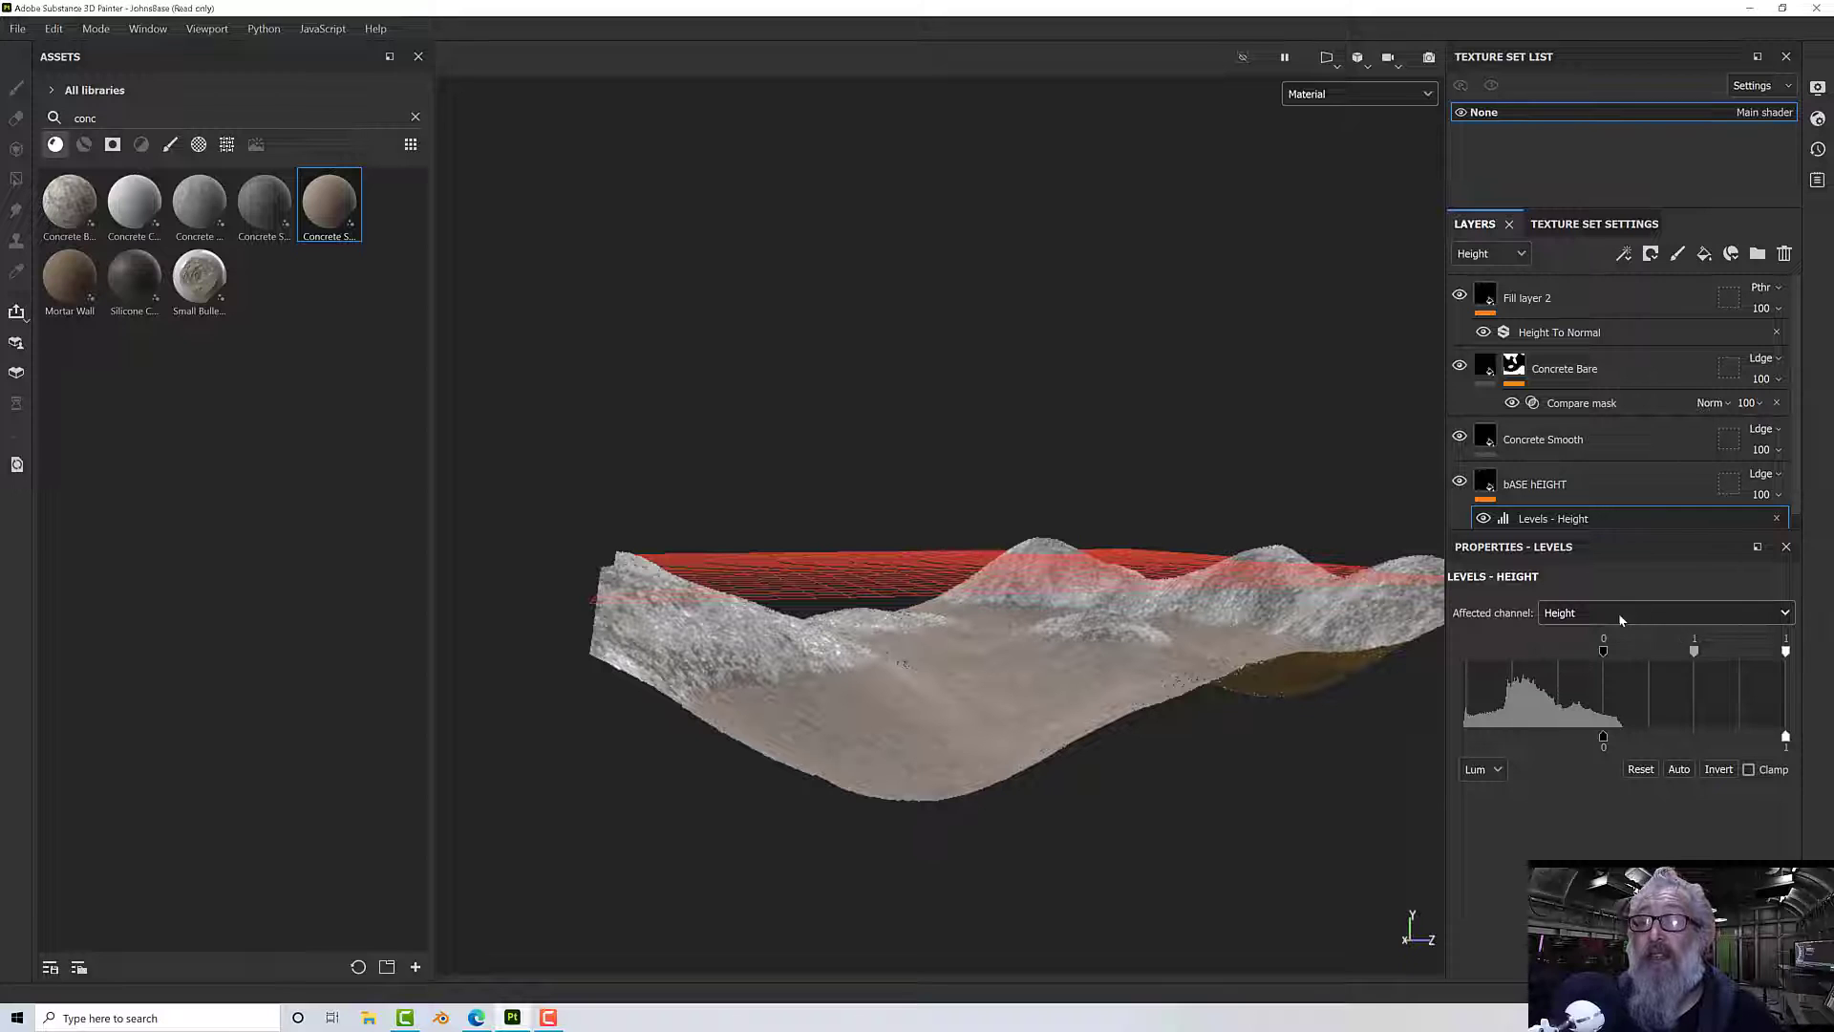
- Lower the low input level of the base height's Levels effect to about -0.3 to lift the terrain
mouse_move(1606, 655)
left_mouse_down()
mouse_move(1395, 653)
mouse_move(1579, 661)
left_mouse_up()
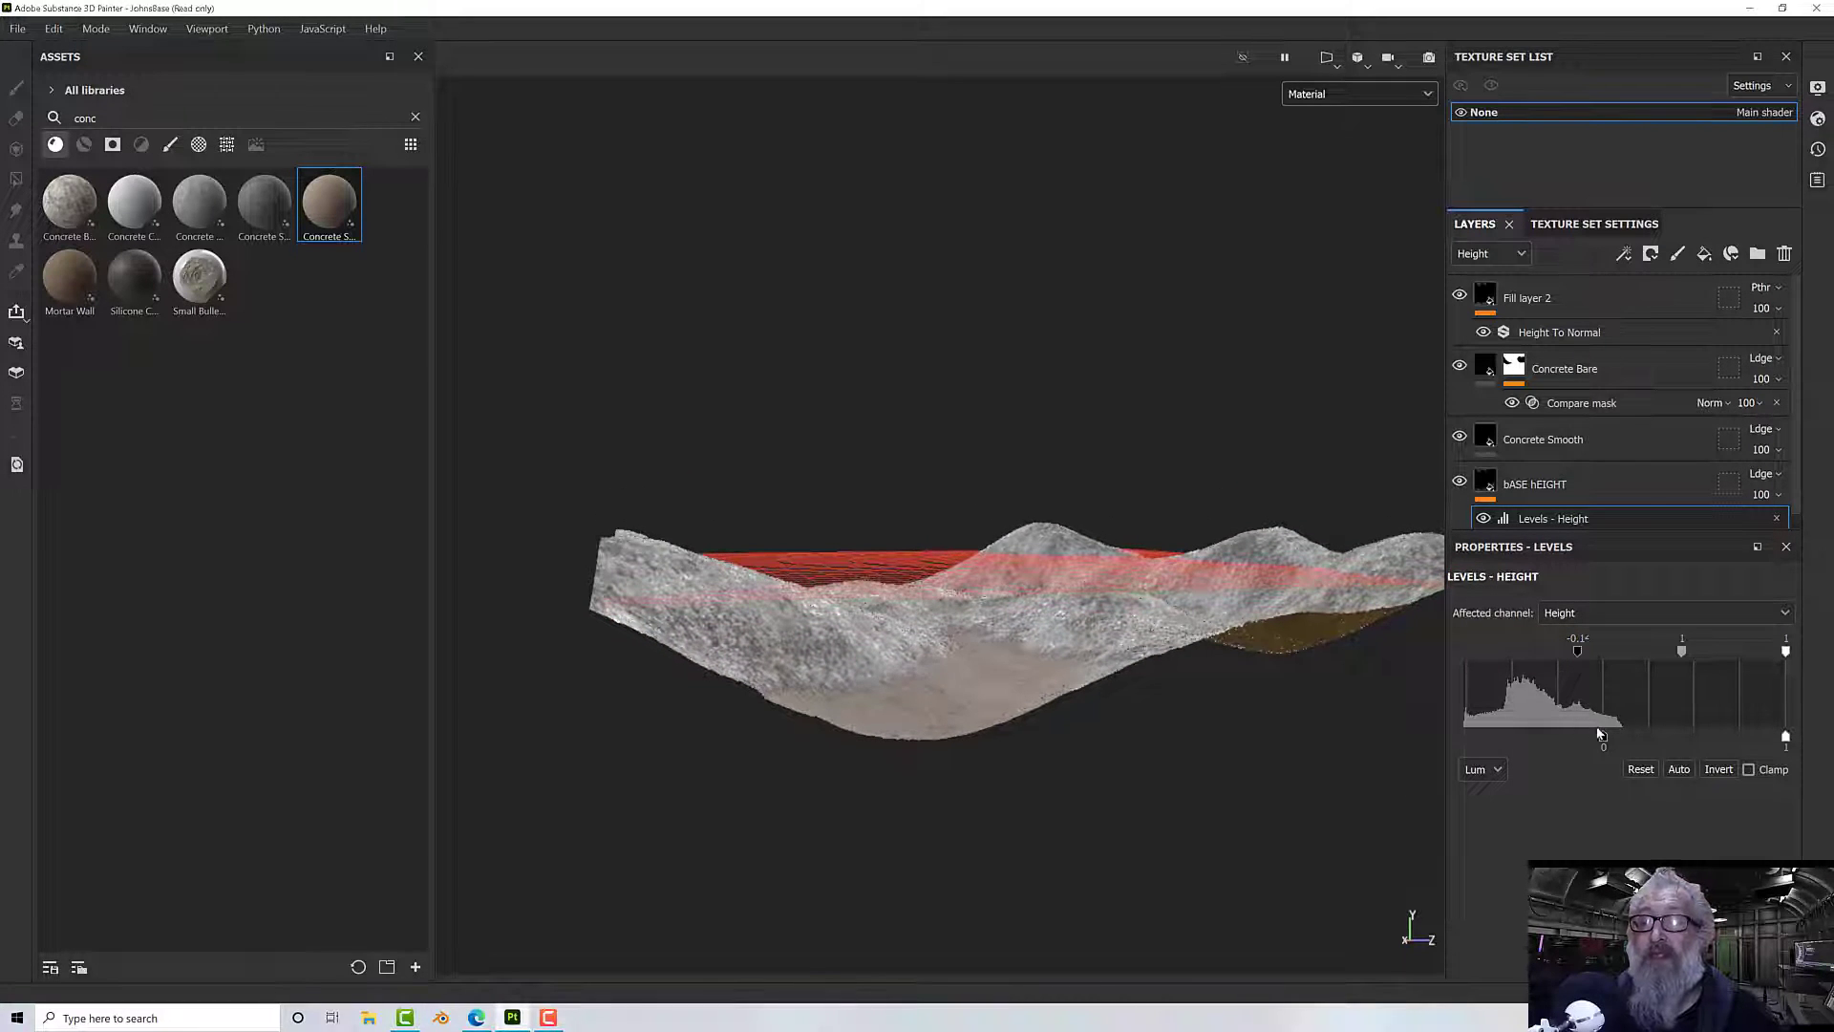
mouse_move(1604, 740)
left_mouse_down()
mouse_move(1697, 733)
mouse_move(1605, 737)
left_mouse_up()
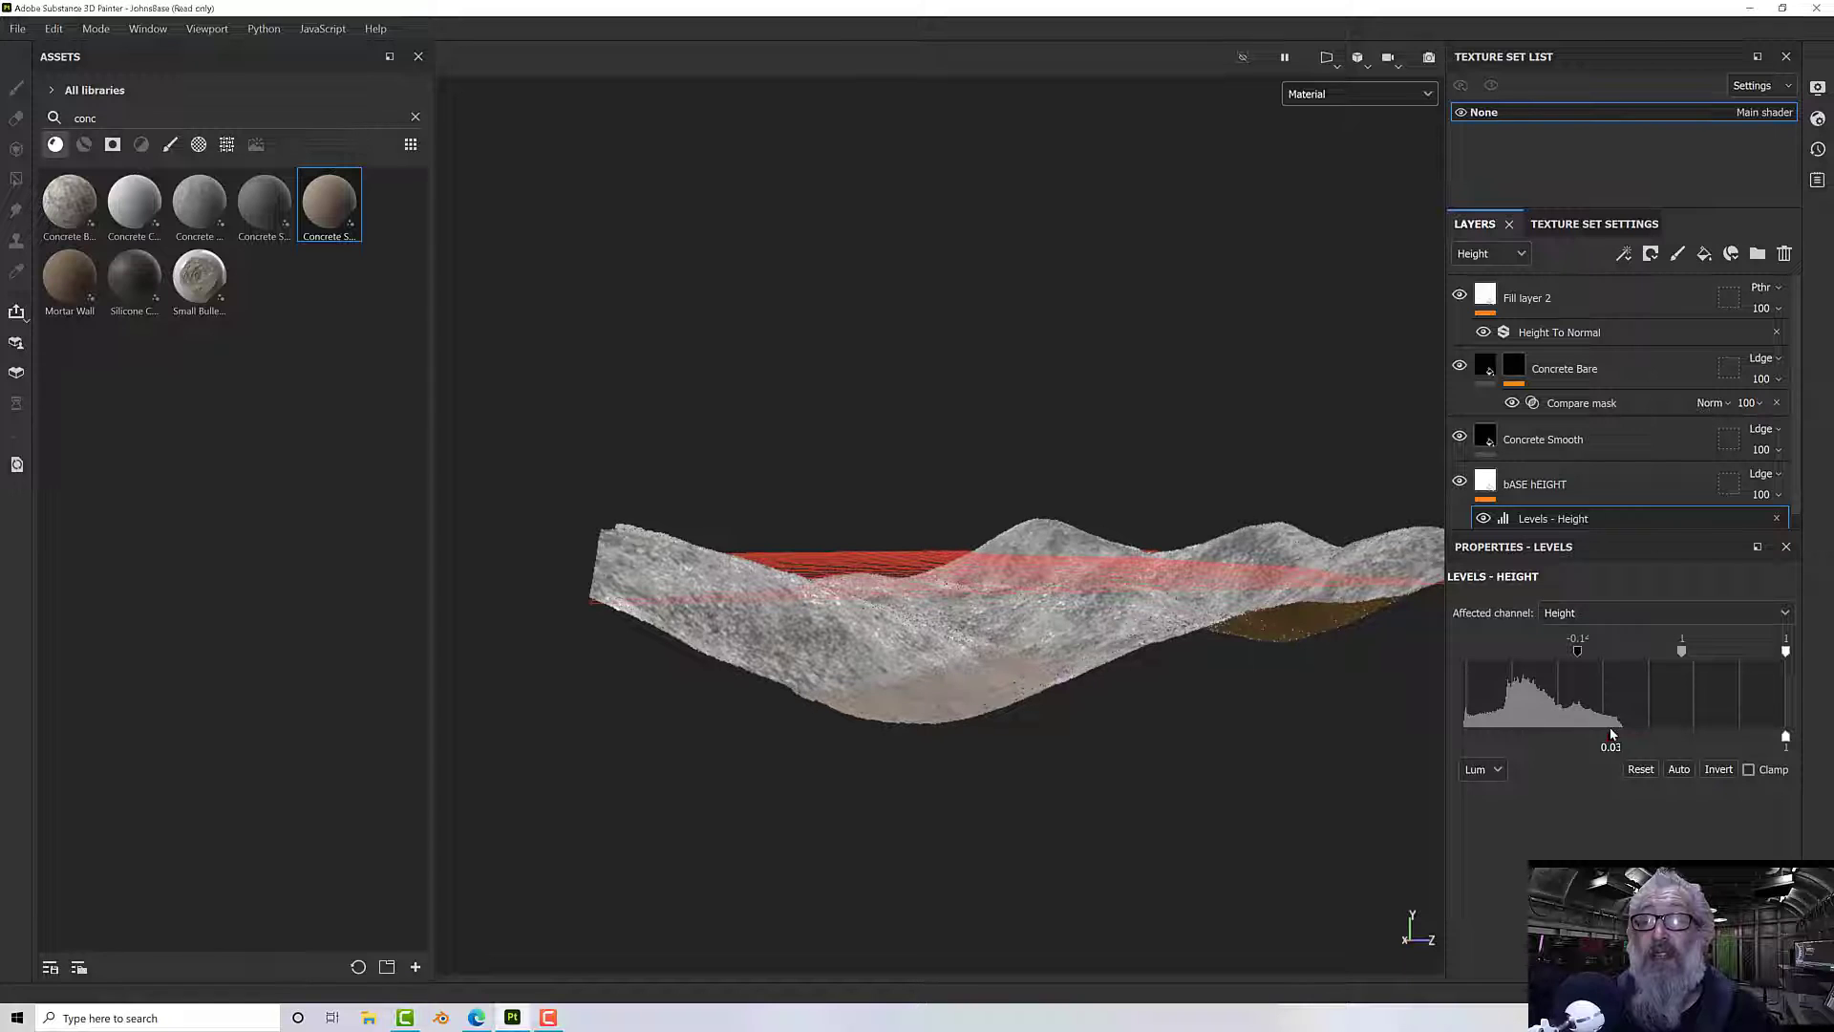
mouse_move(1578, 651)
left_mouse_down()
mouse_move(1601, 648)
mouse_move(1448, 650)
mouse_move(1604, 667)
mouse_move(1571, 666)
left_mouse_up()
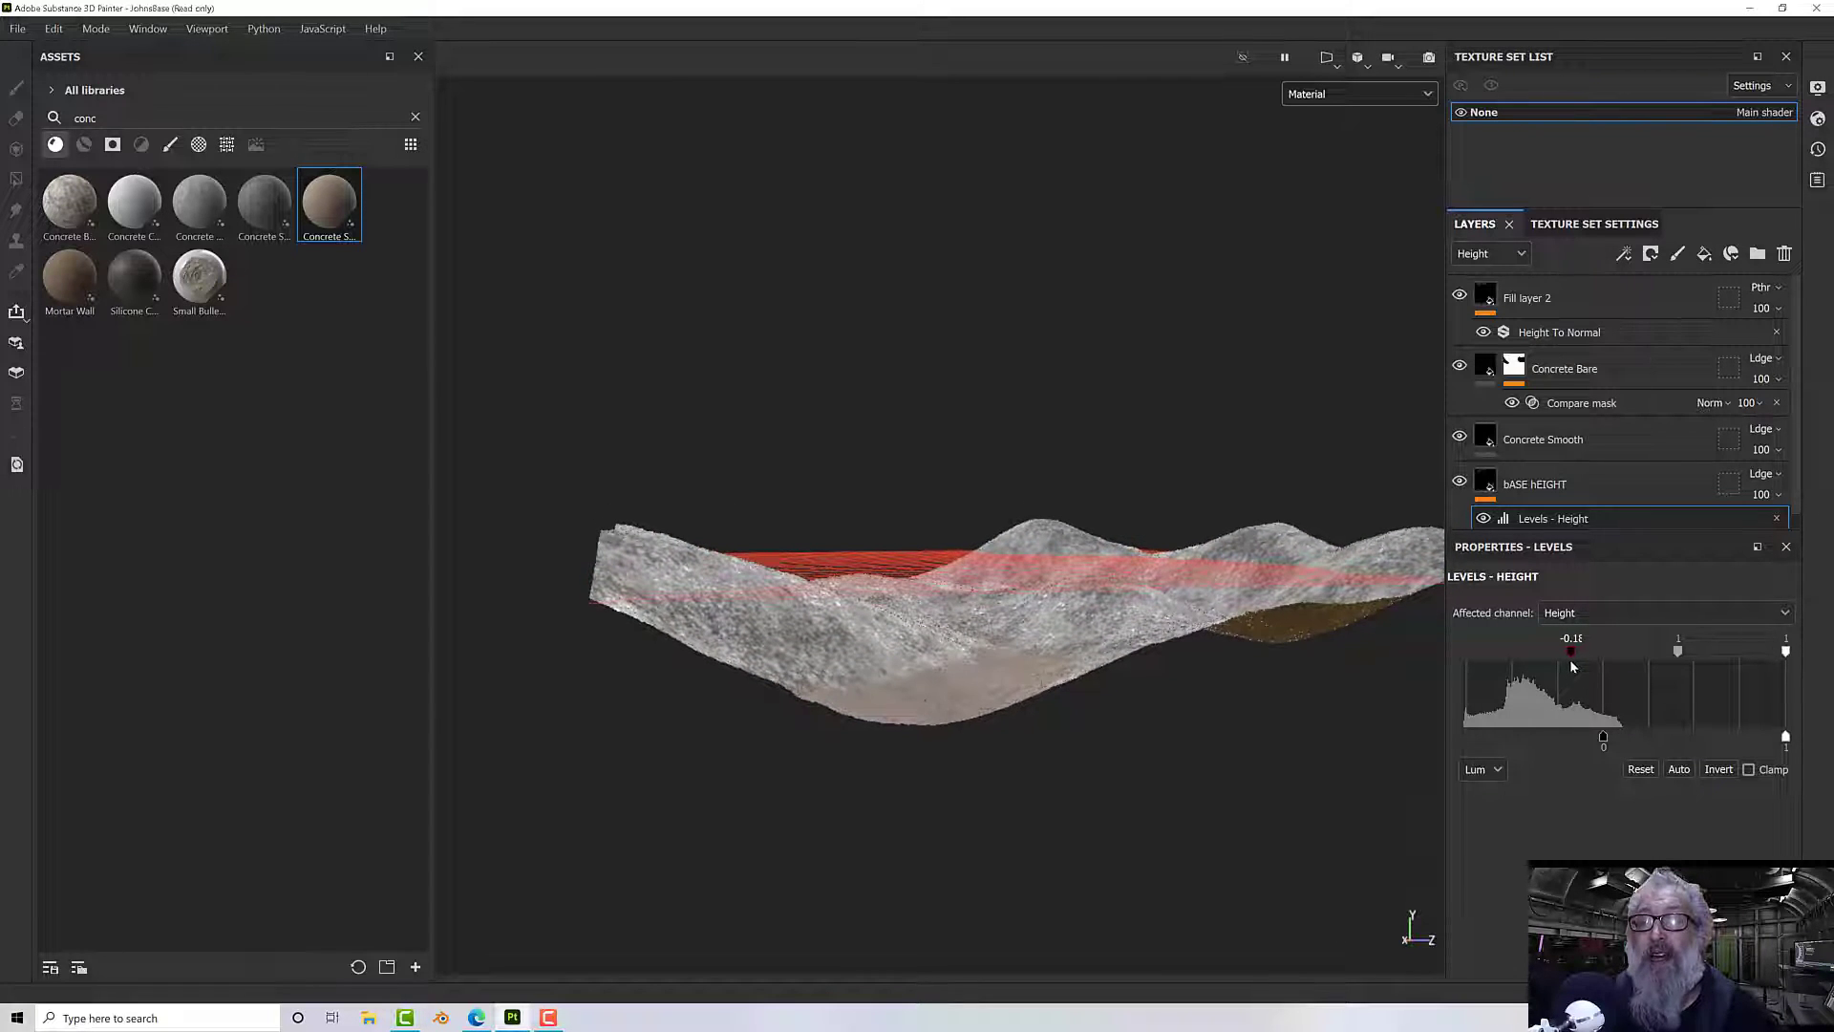
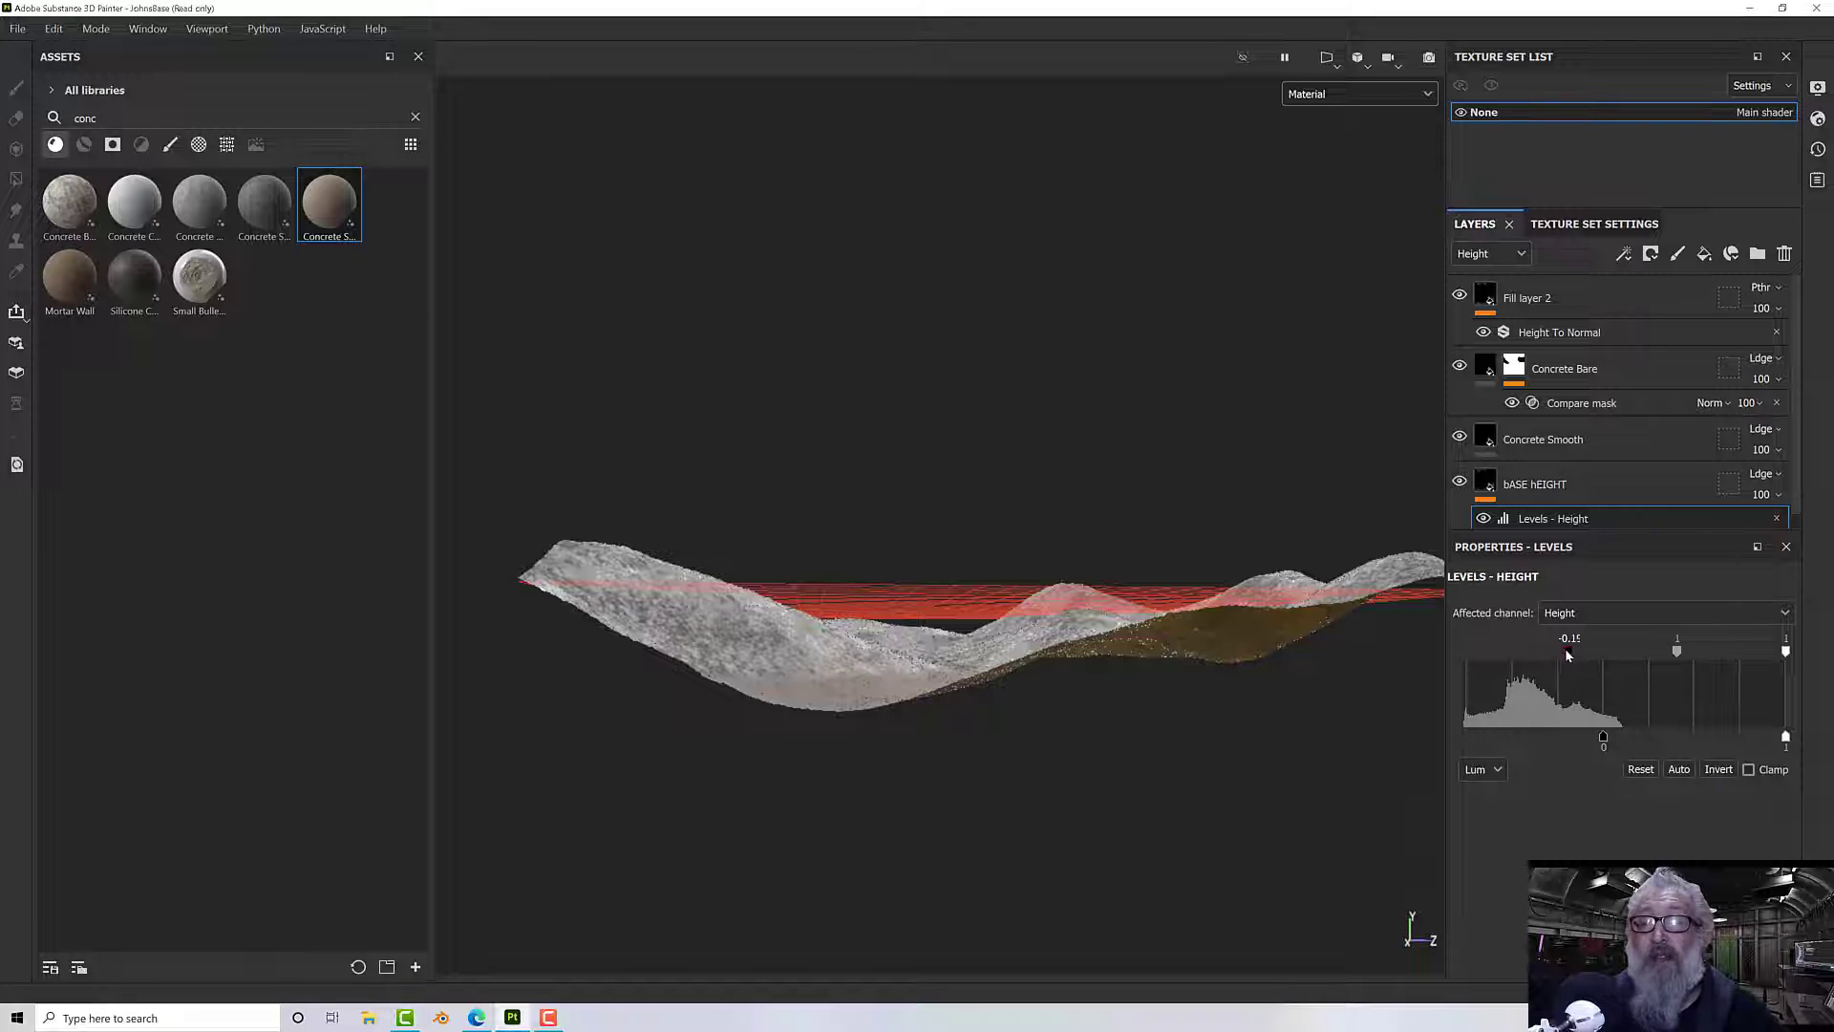
left_click_drag(1568, 656, 1542, 655)
left_click_drag(1281, 621, 1313, 697, "alt")
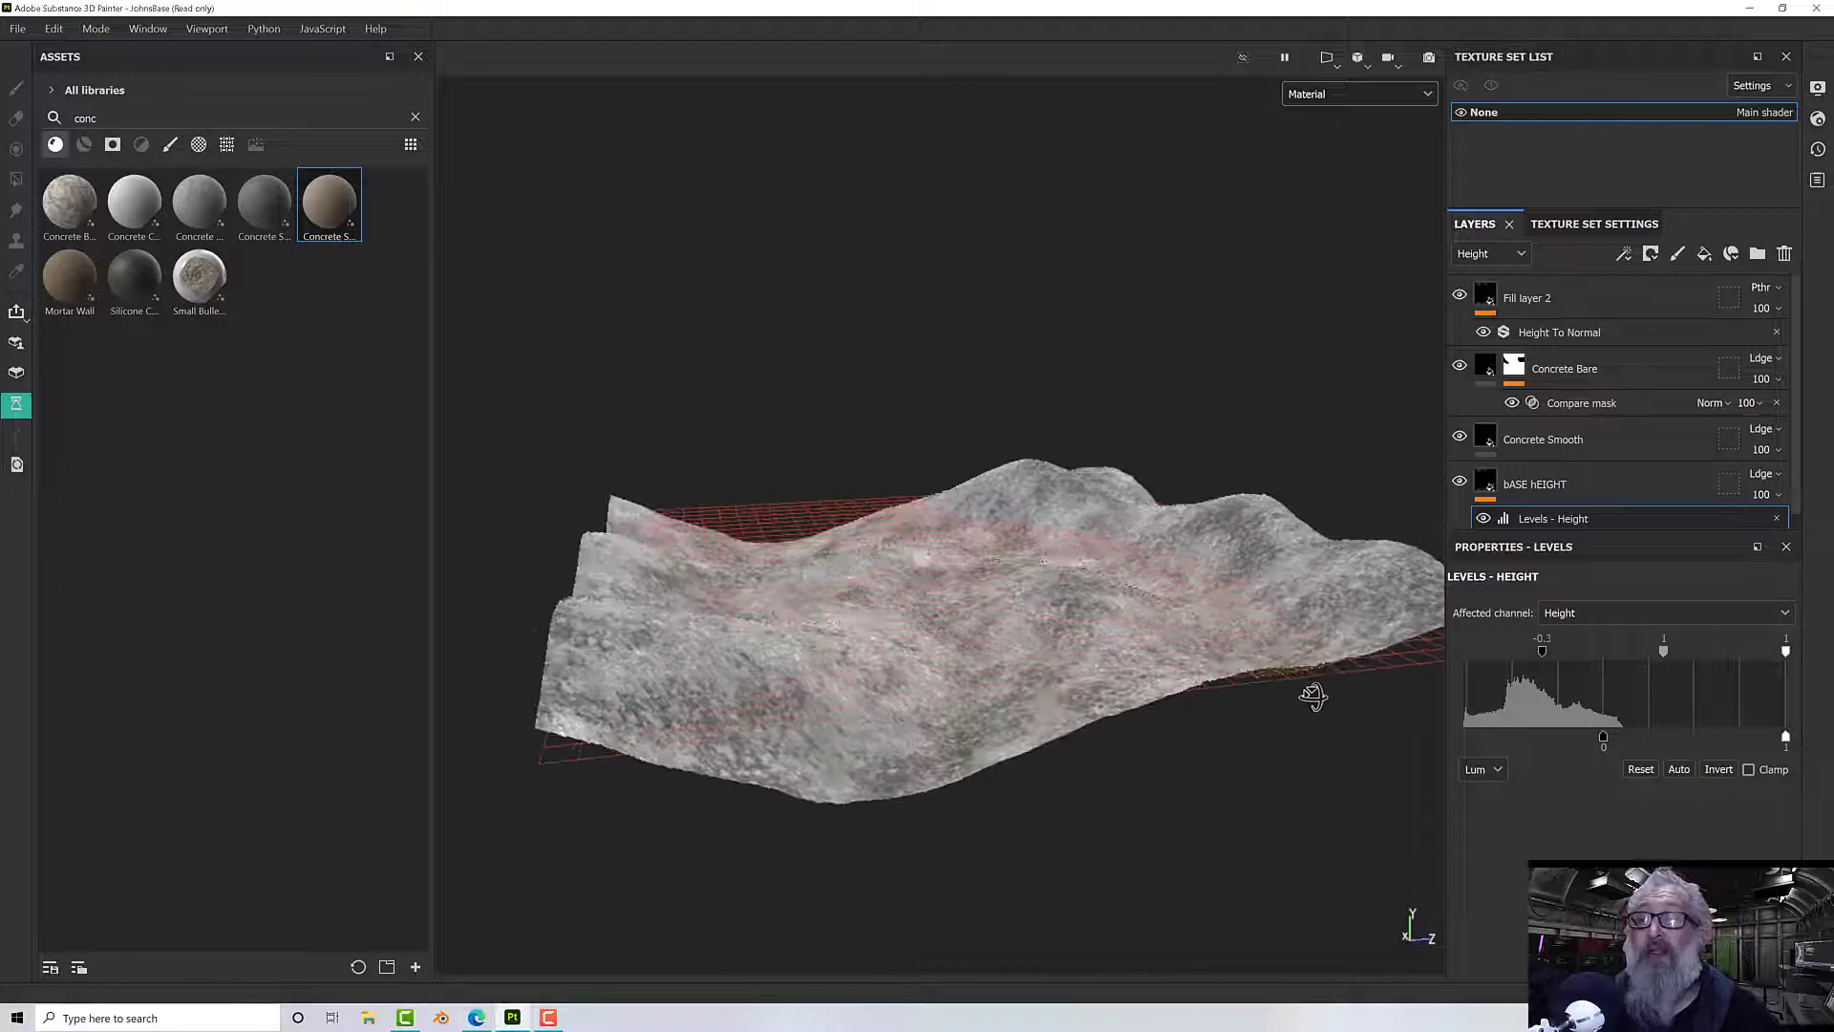
- Change the Concrete Bare compare mask from within tolerance to lesser than and inspect the material distribution on the terrain
left_click(1580, 403)
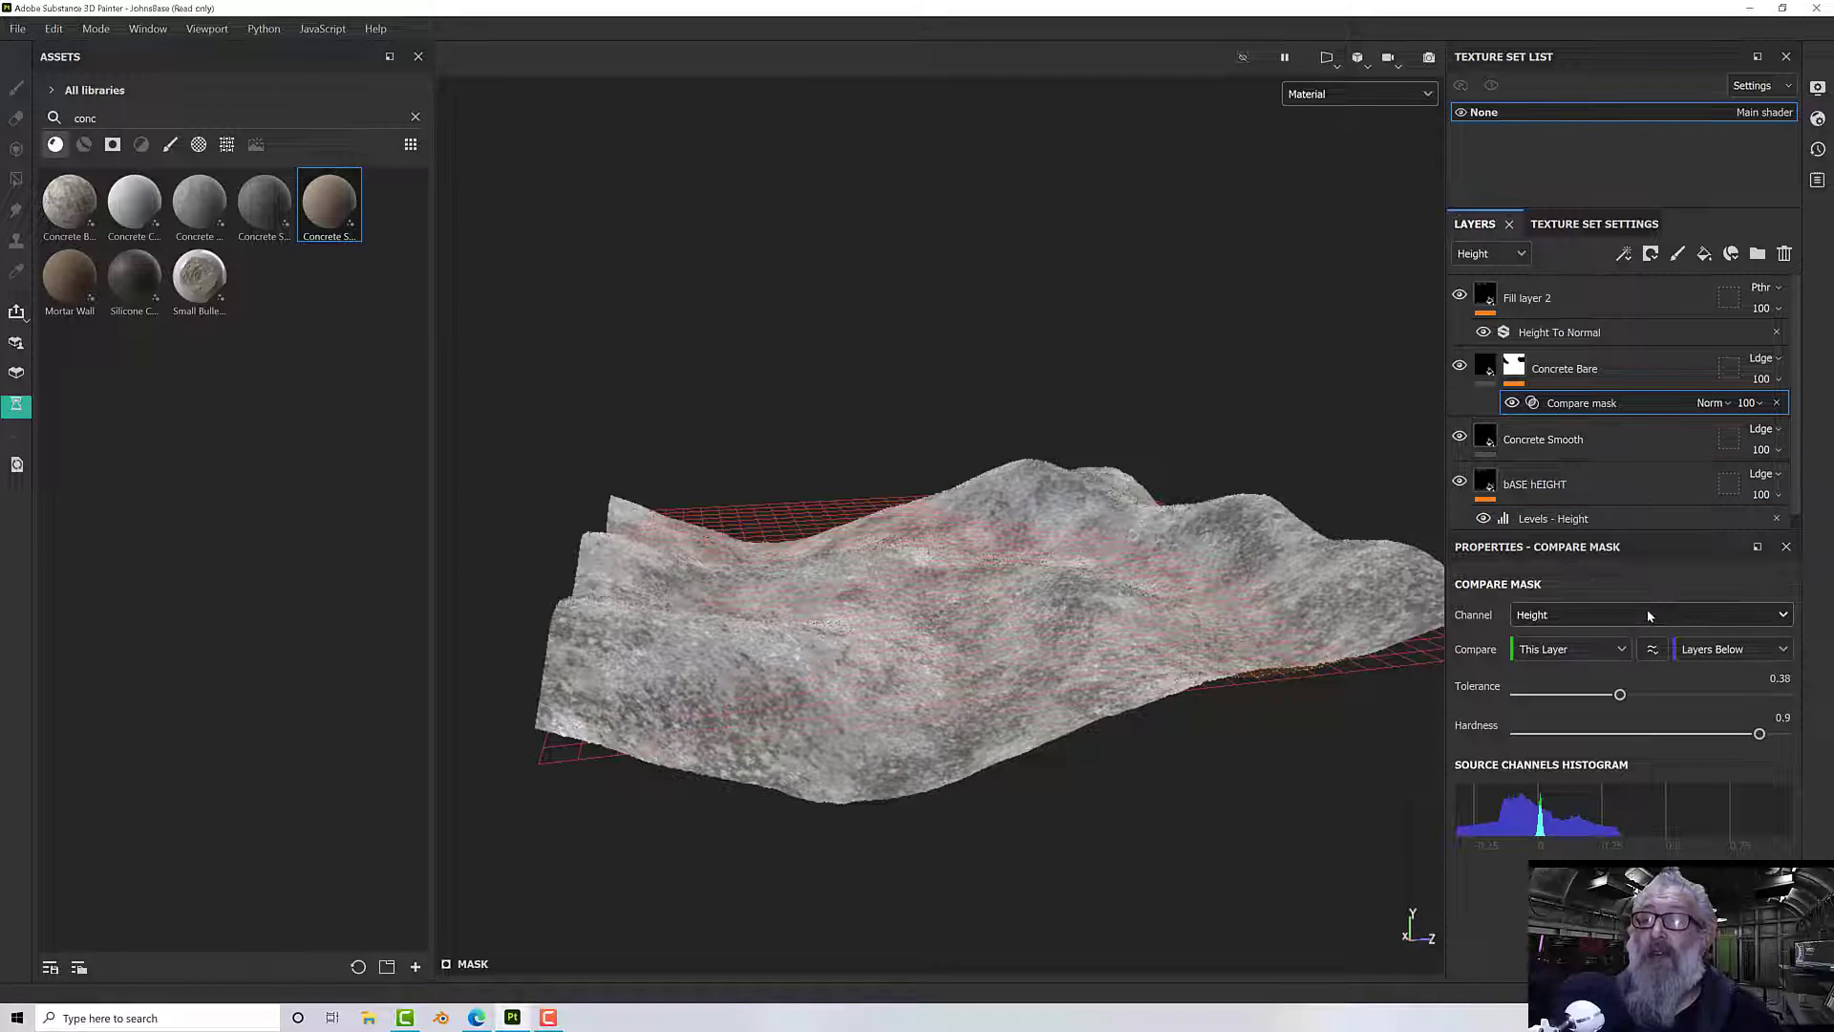
left_click(1653, 651)
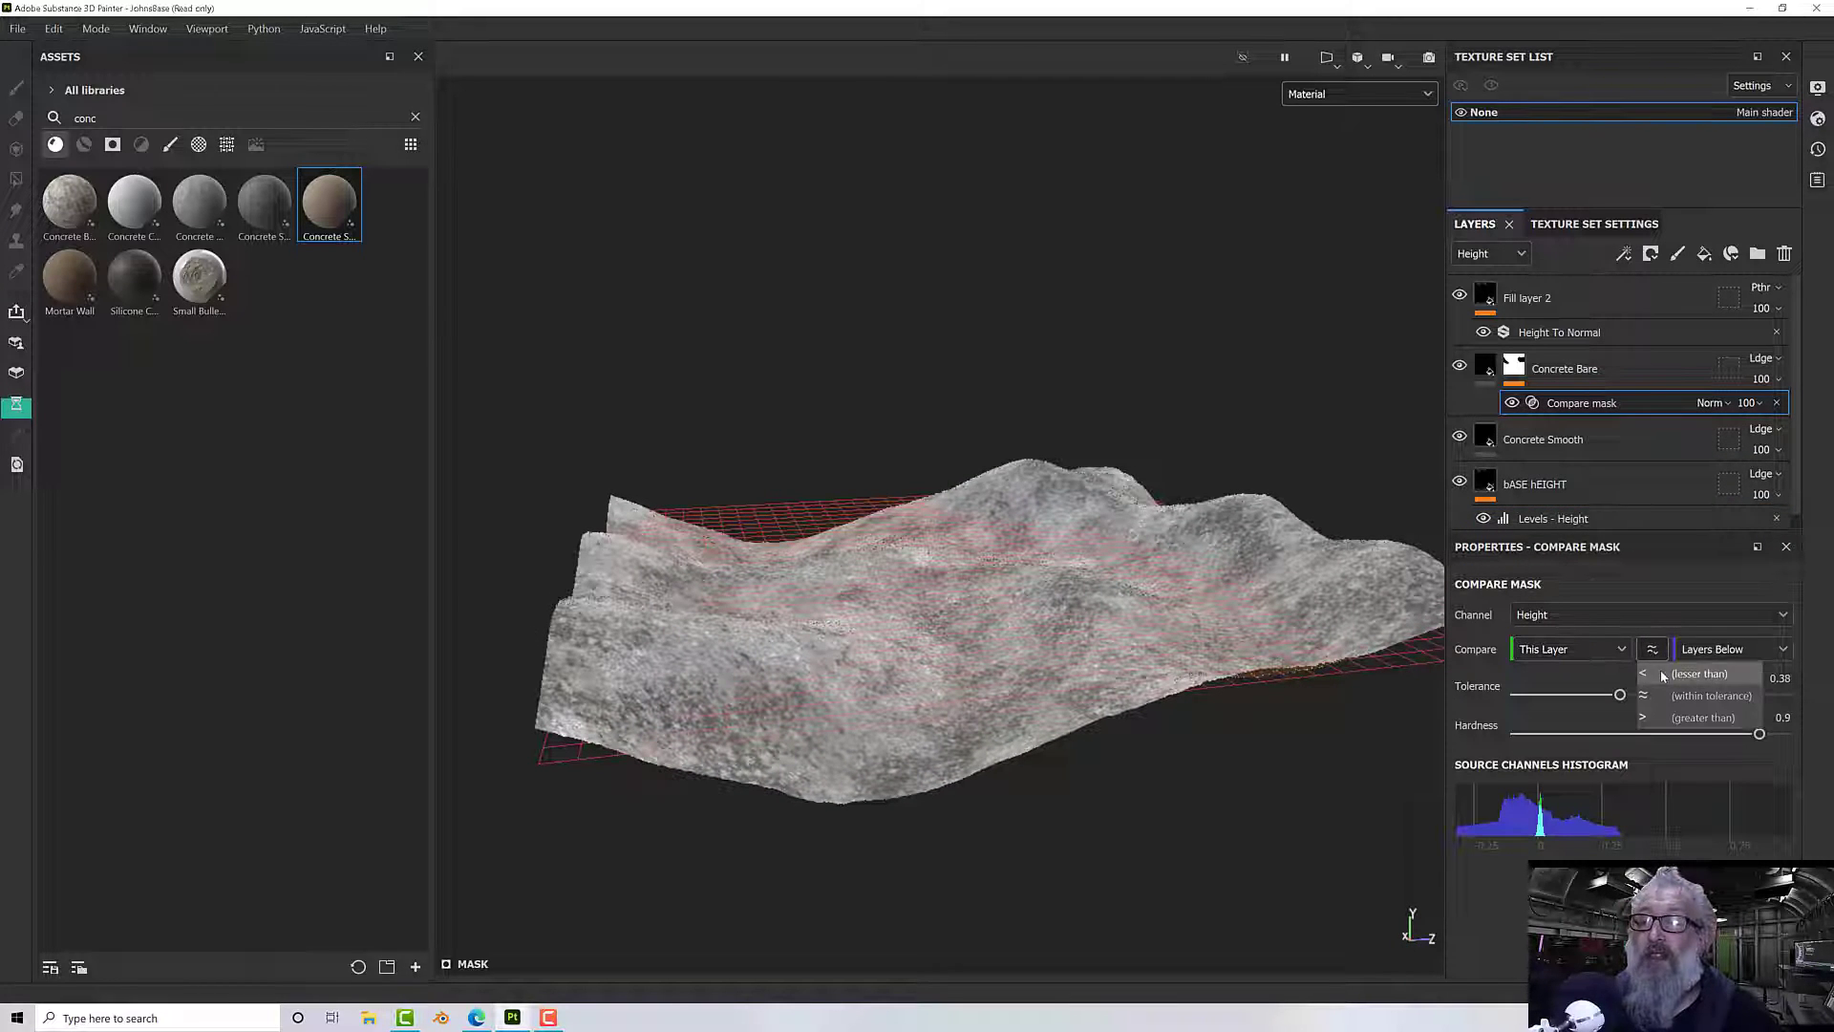
left_click(1667, 676)
left_click_drag(1170, 637, 1032, 554, "alt")
left_click_drag(1198, 587, 1187, 659, "alt")
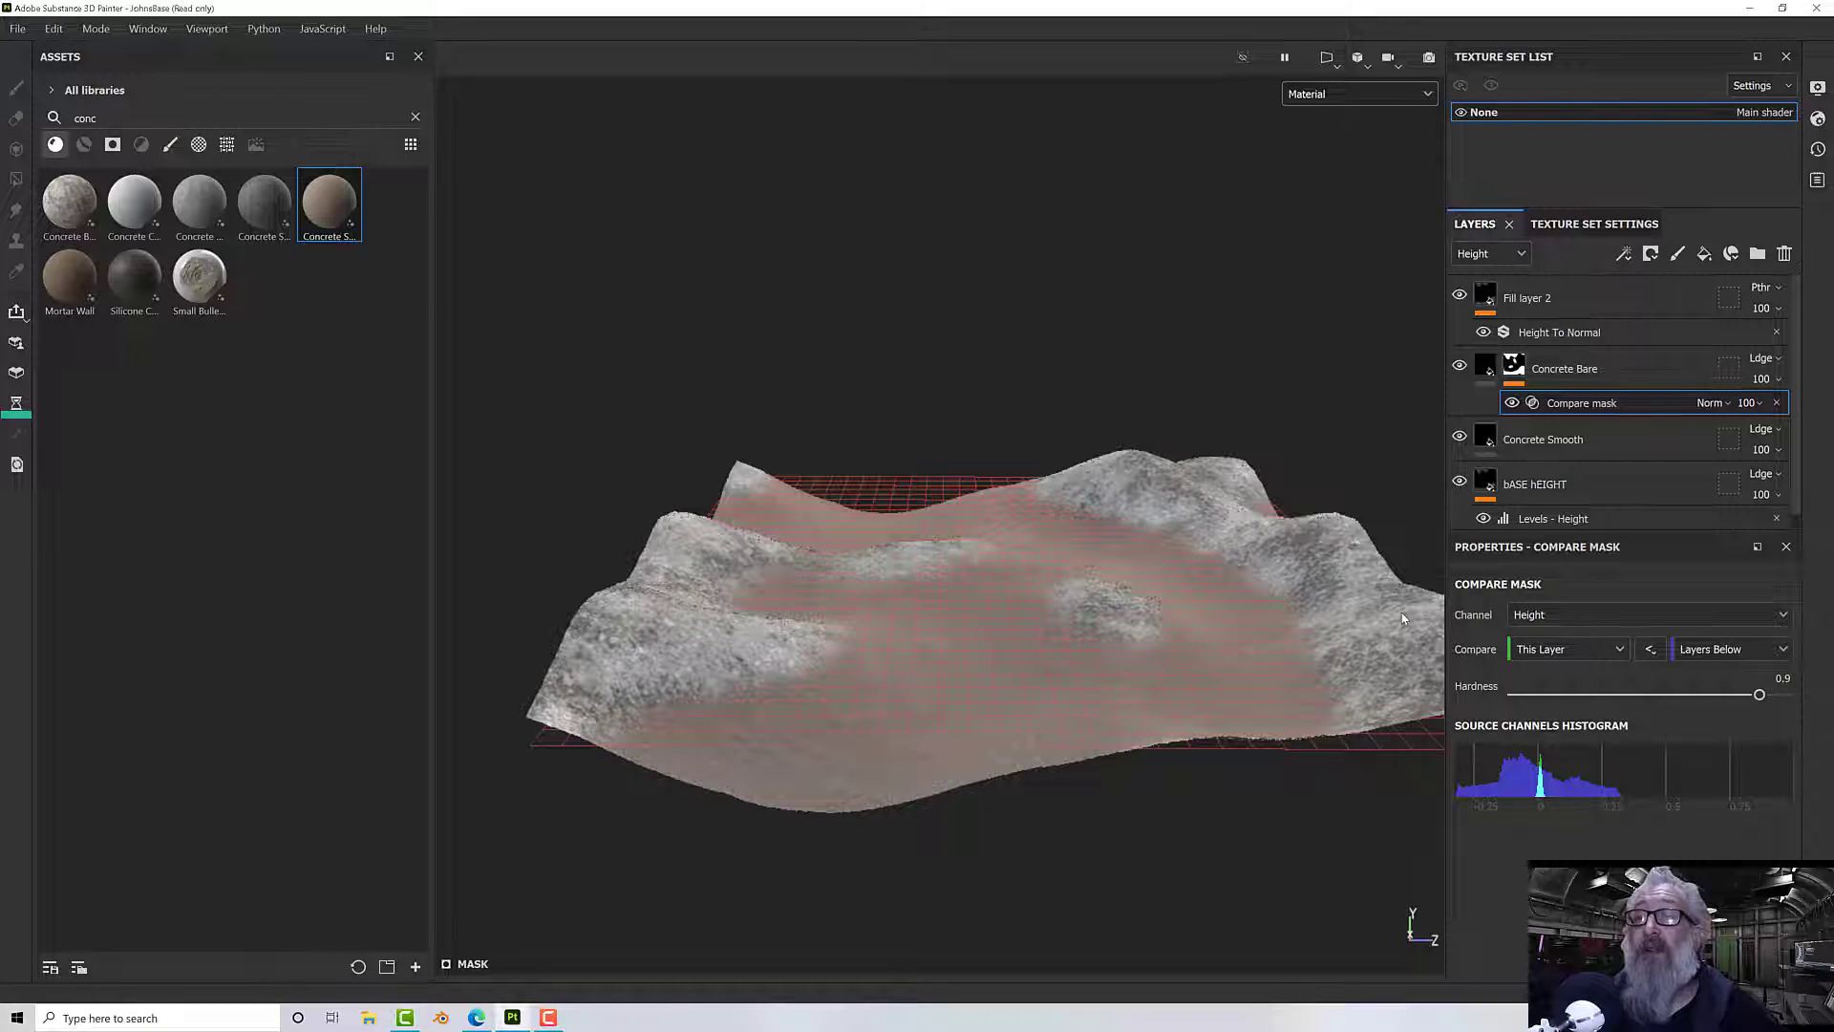
- Try the greater than comparison on the Concrete Bare compare mask to see the materials swap between peaks and valleys
left_click_drag(1200, 639, 1211, 566, "alt")
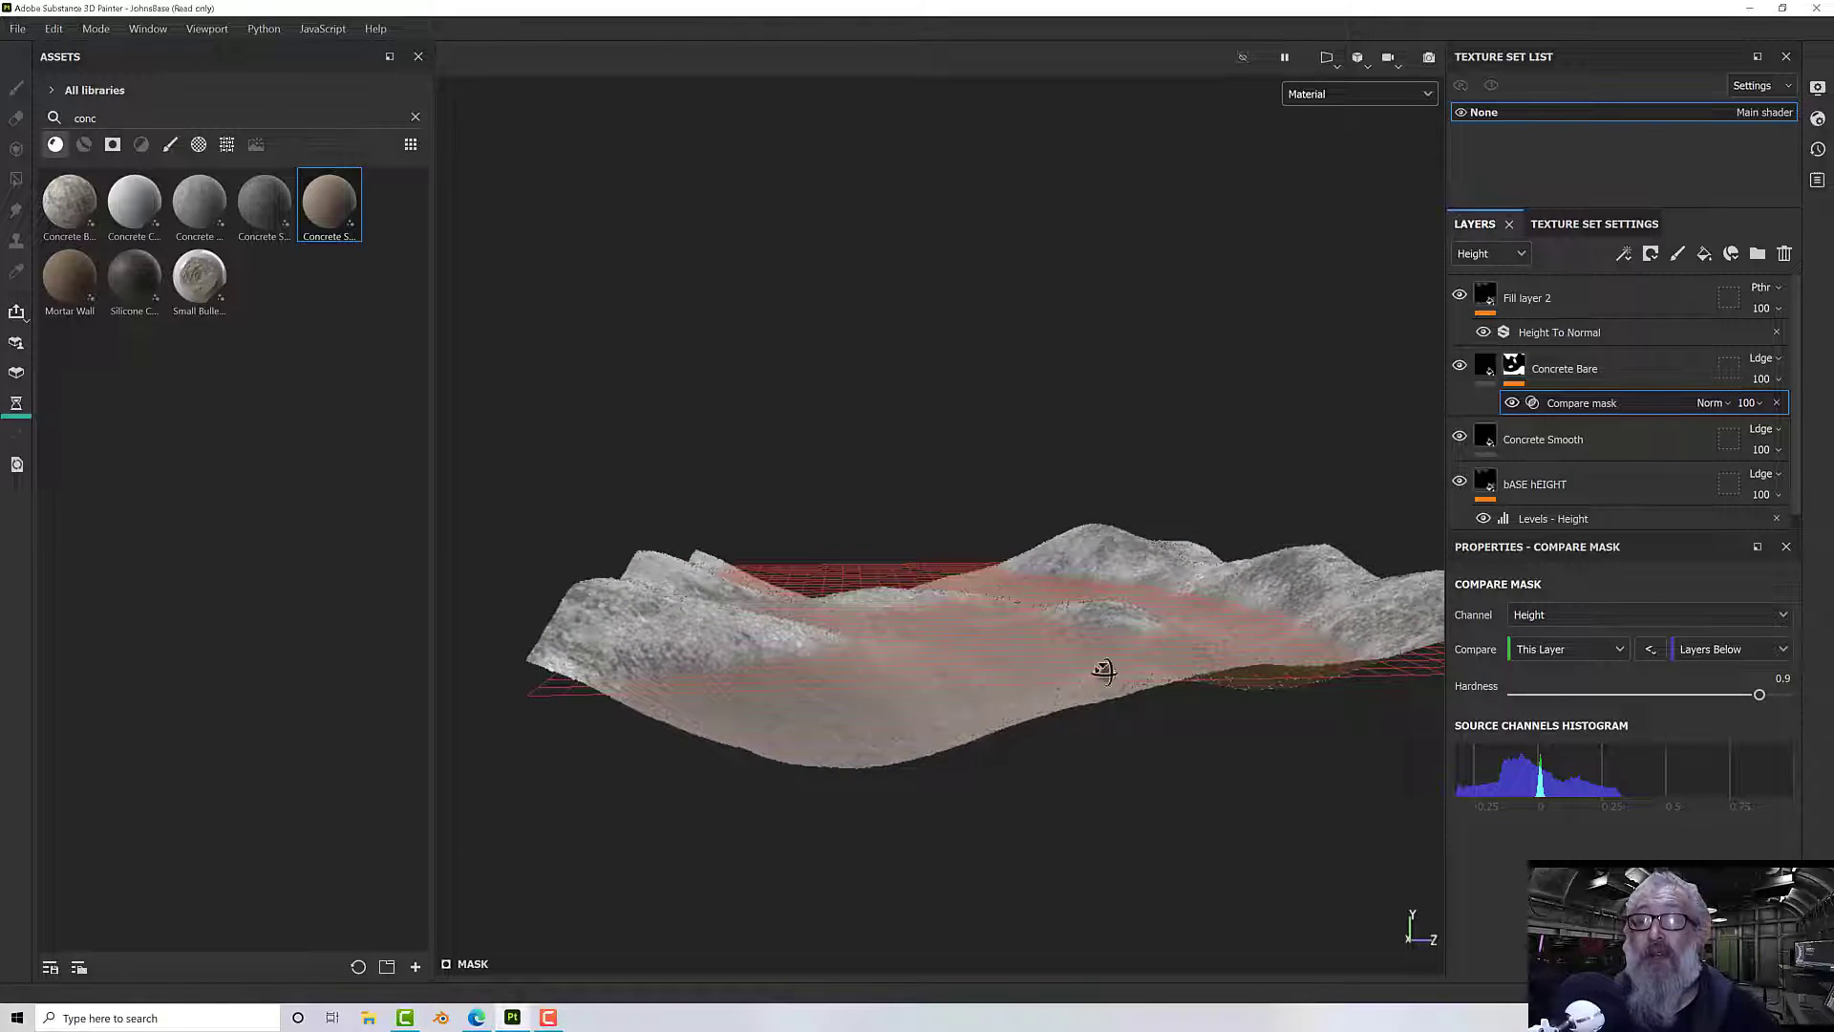
left_click_drag(1104, 670, 1108, 736, "alt")
left_click(1653, 647)
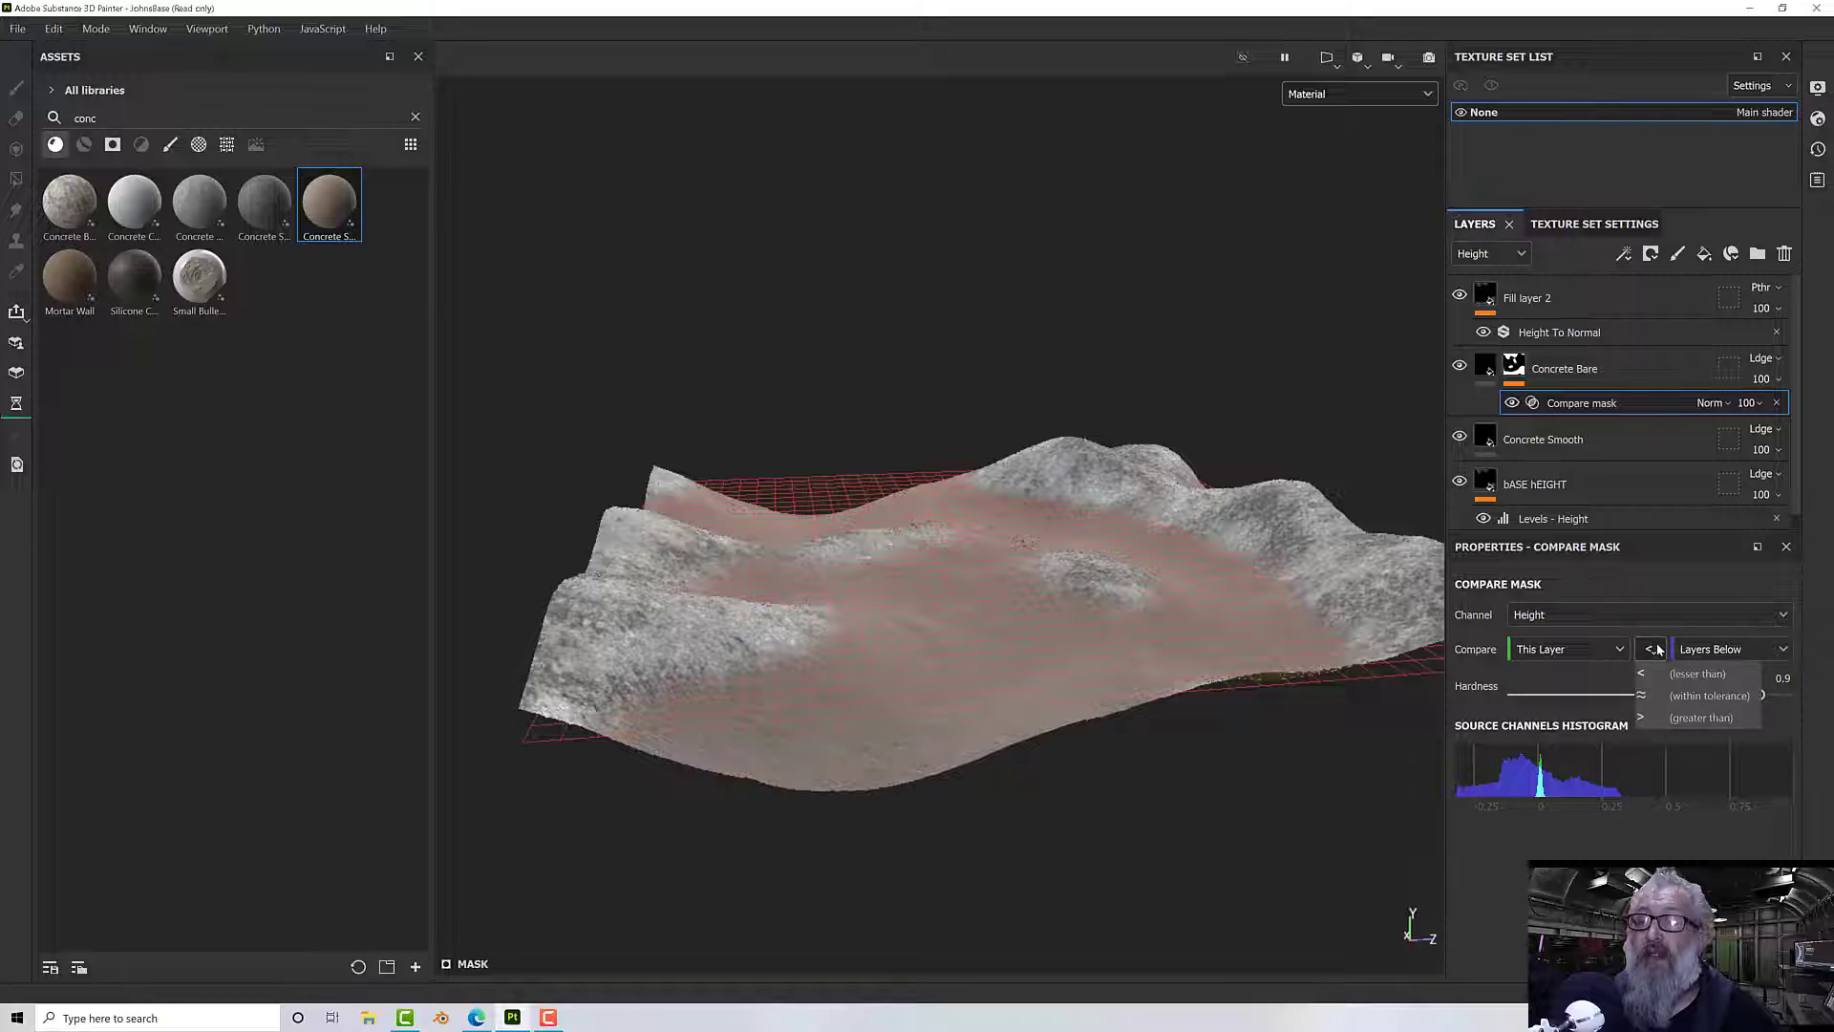
left_click(1699, 719)
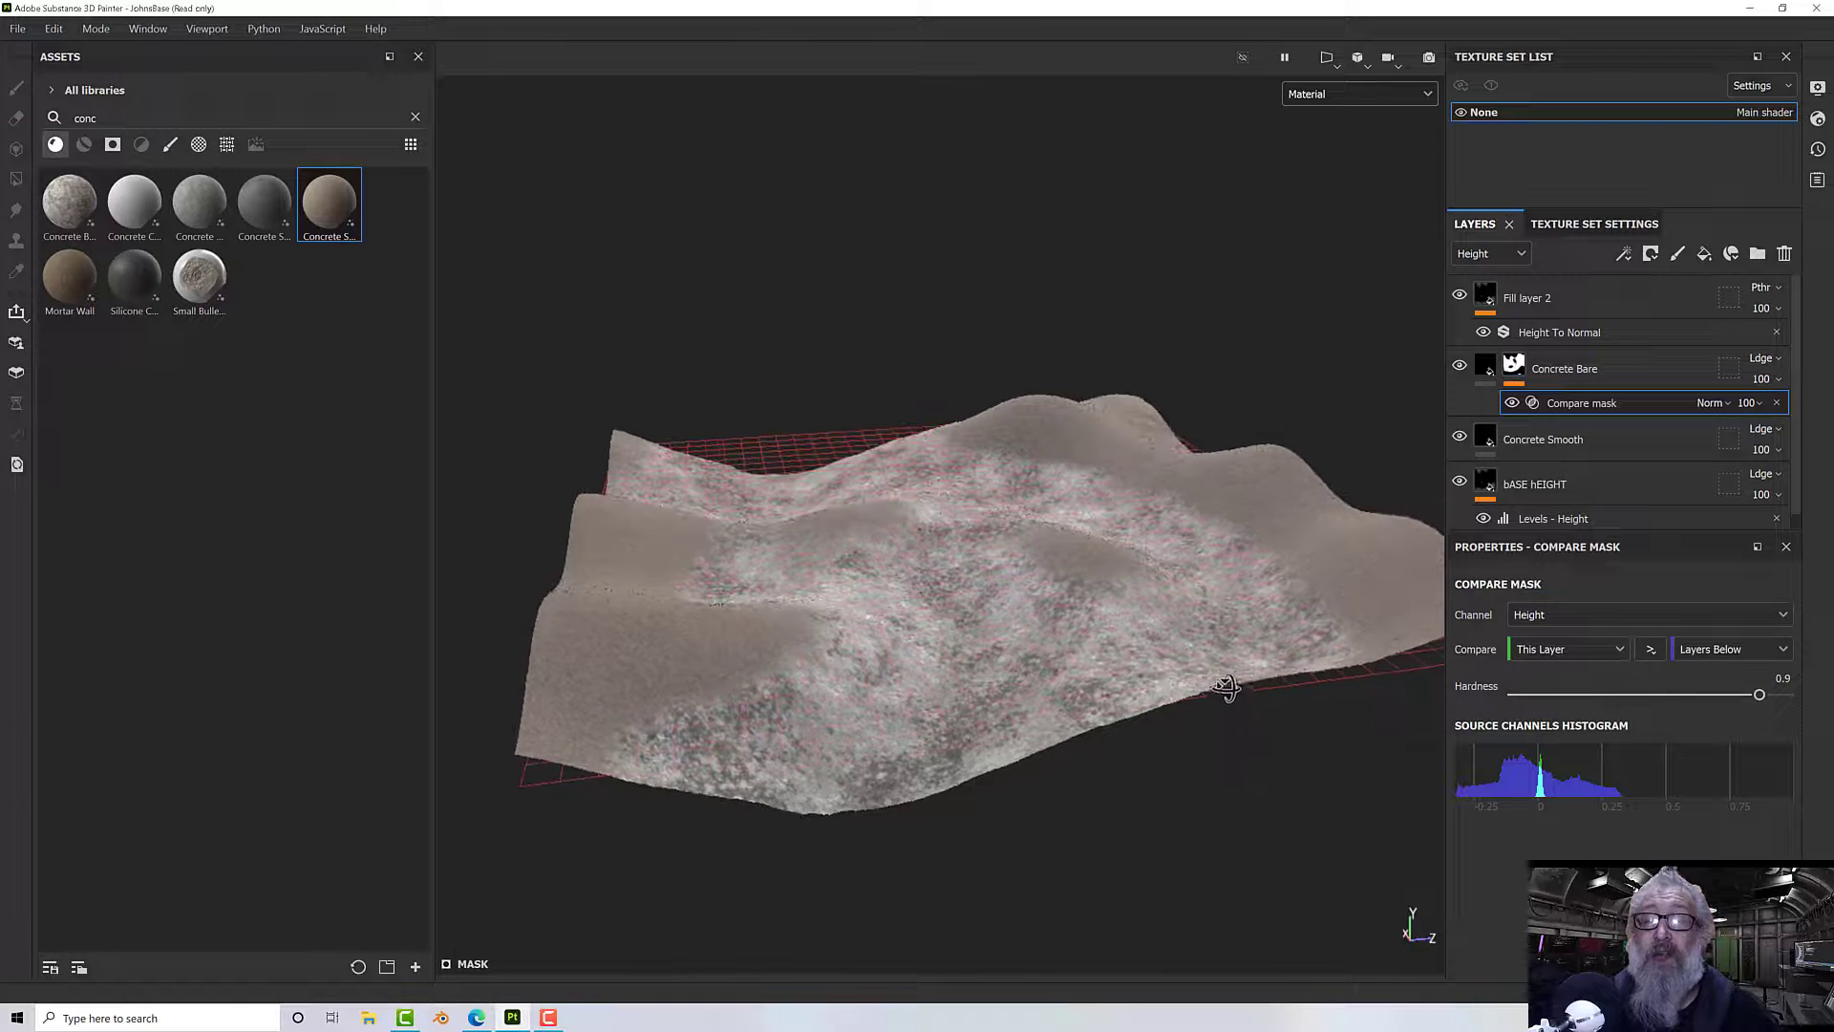
- Try the within tolerance comparison on the Concrete Bare compare mask and lower its tolerance to 0.09
left_click(1651, 650)
left_click(1710, 695)
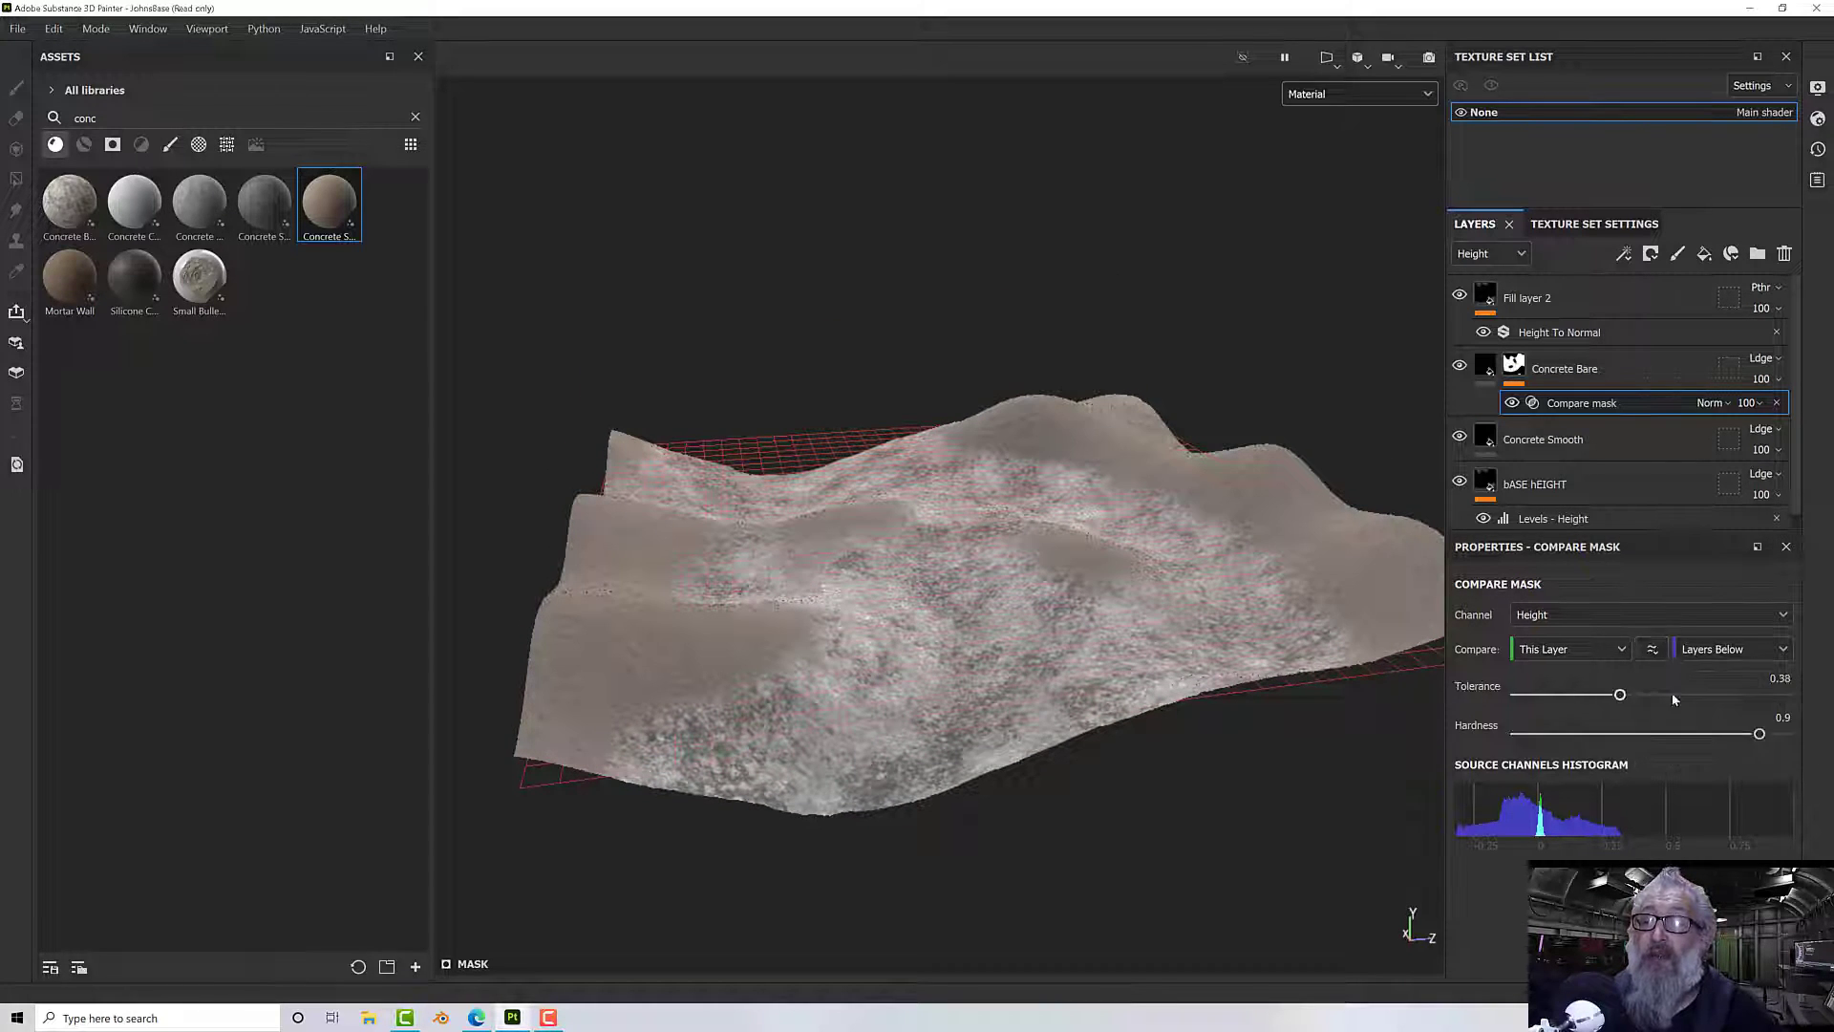
left_click_drag(1170, 609, 1162, 550, "alt")
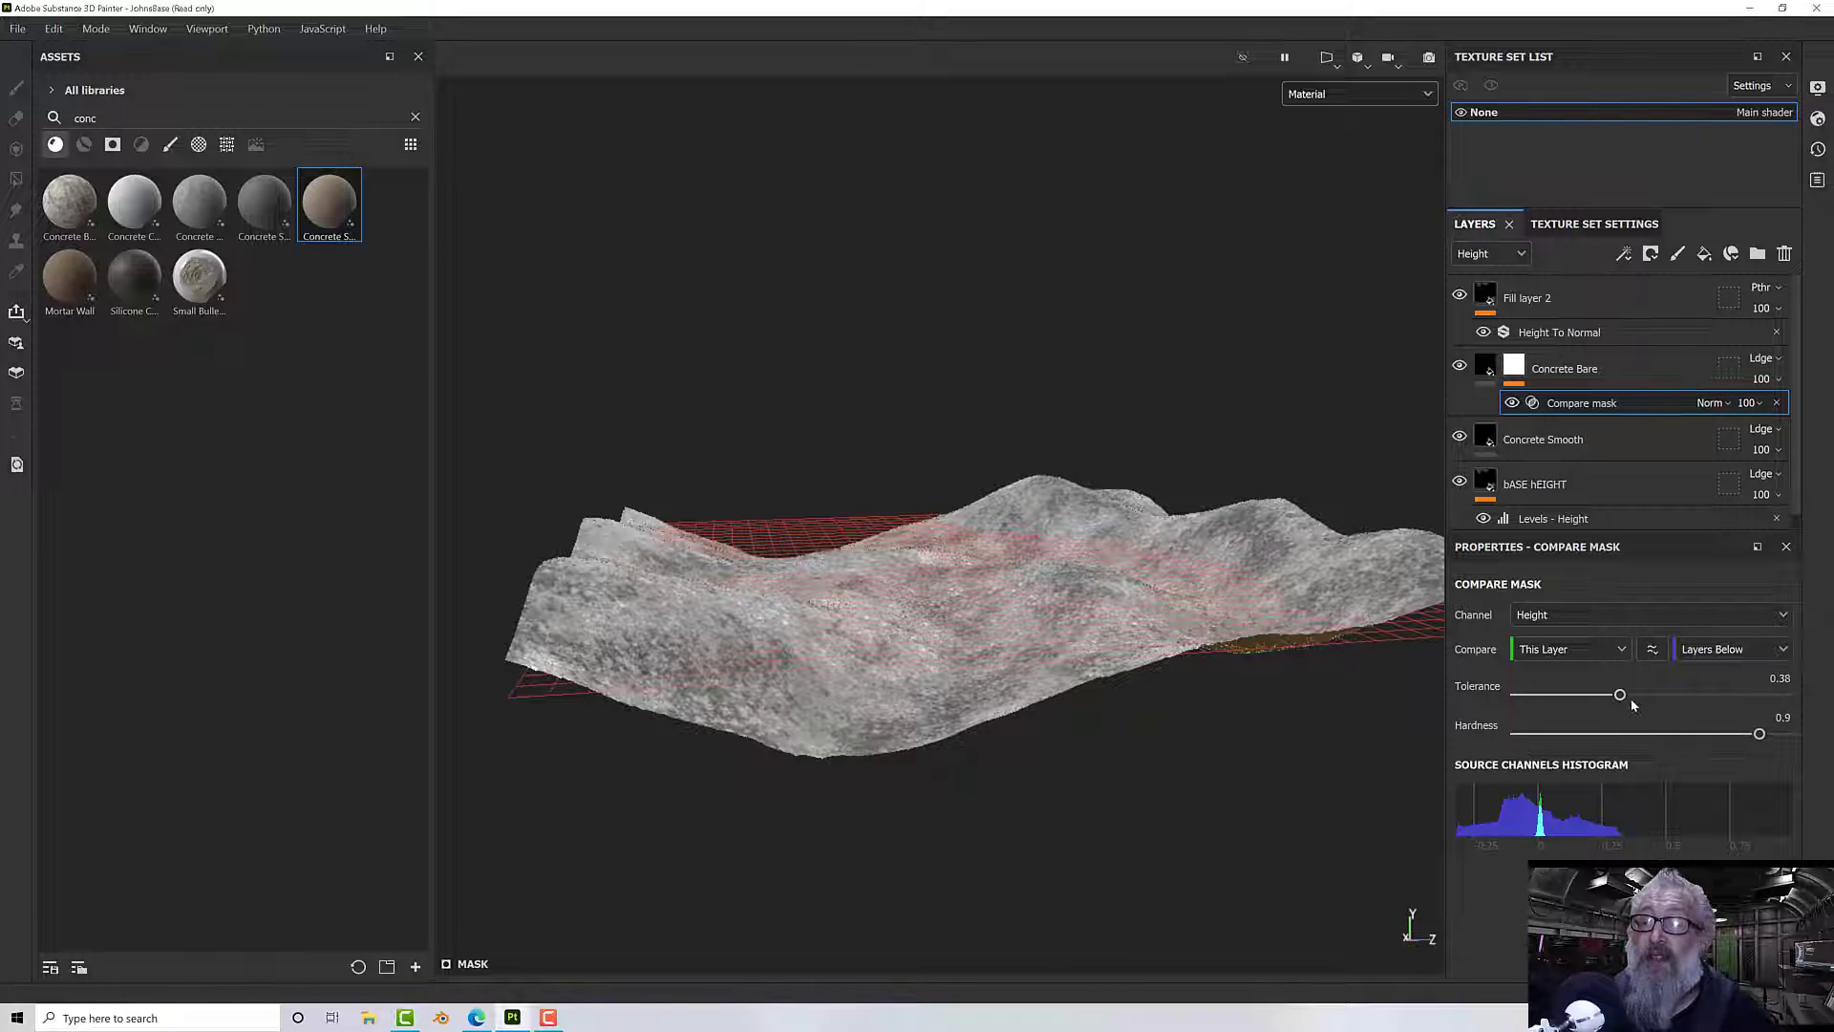
left_click_drag(1605, 700, 1543, 696)
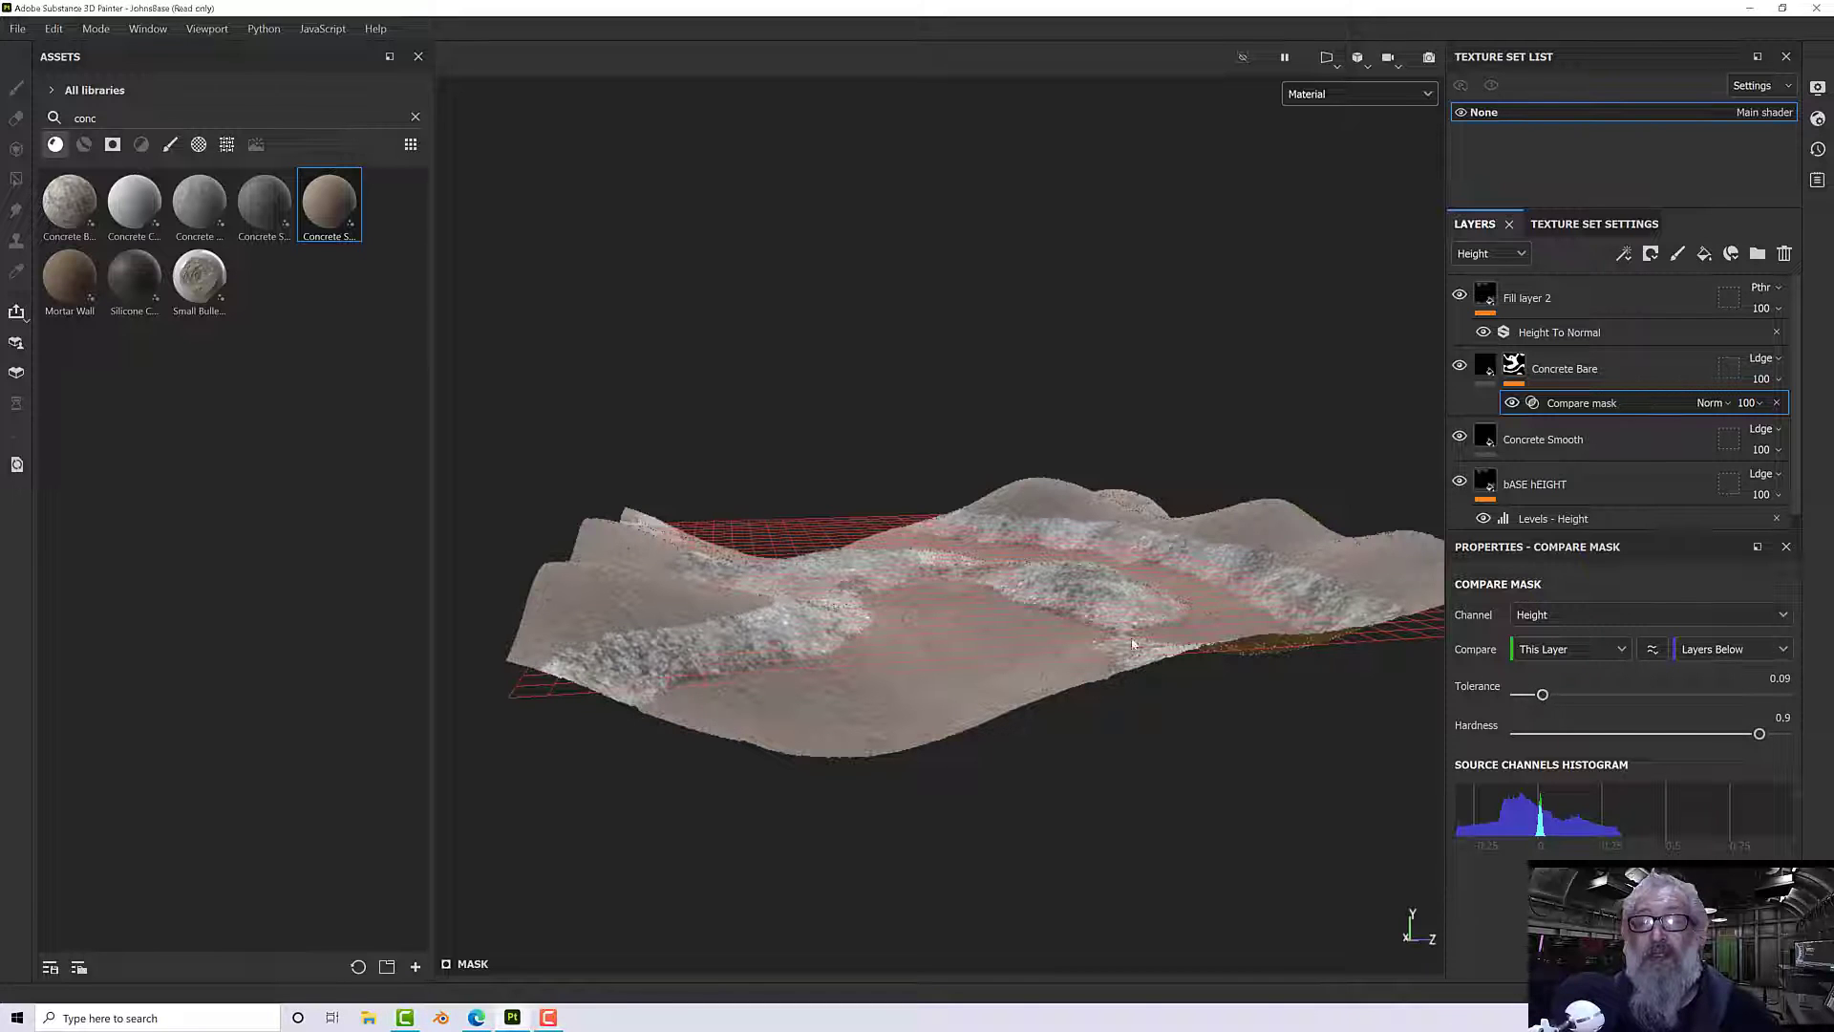
left_click_drag(1132, 645, 903, 638, "alt")
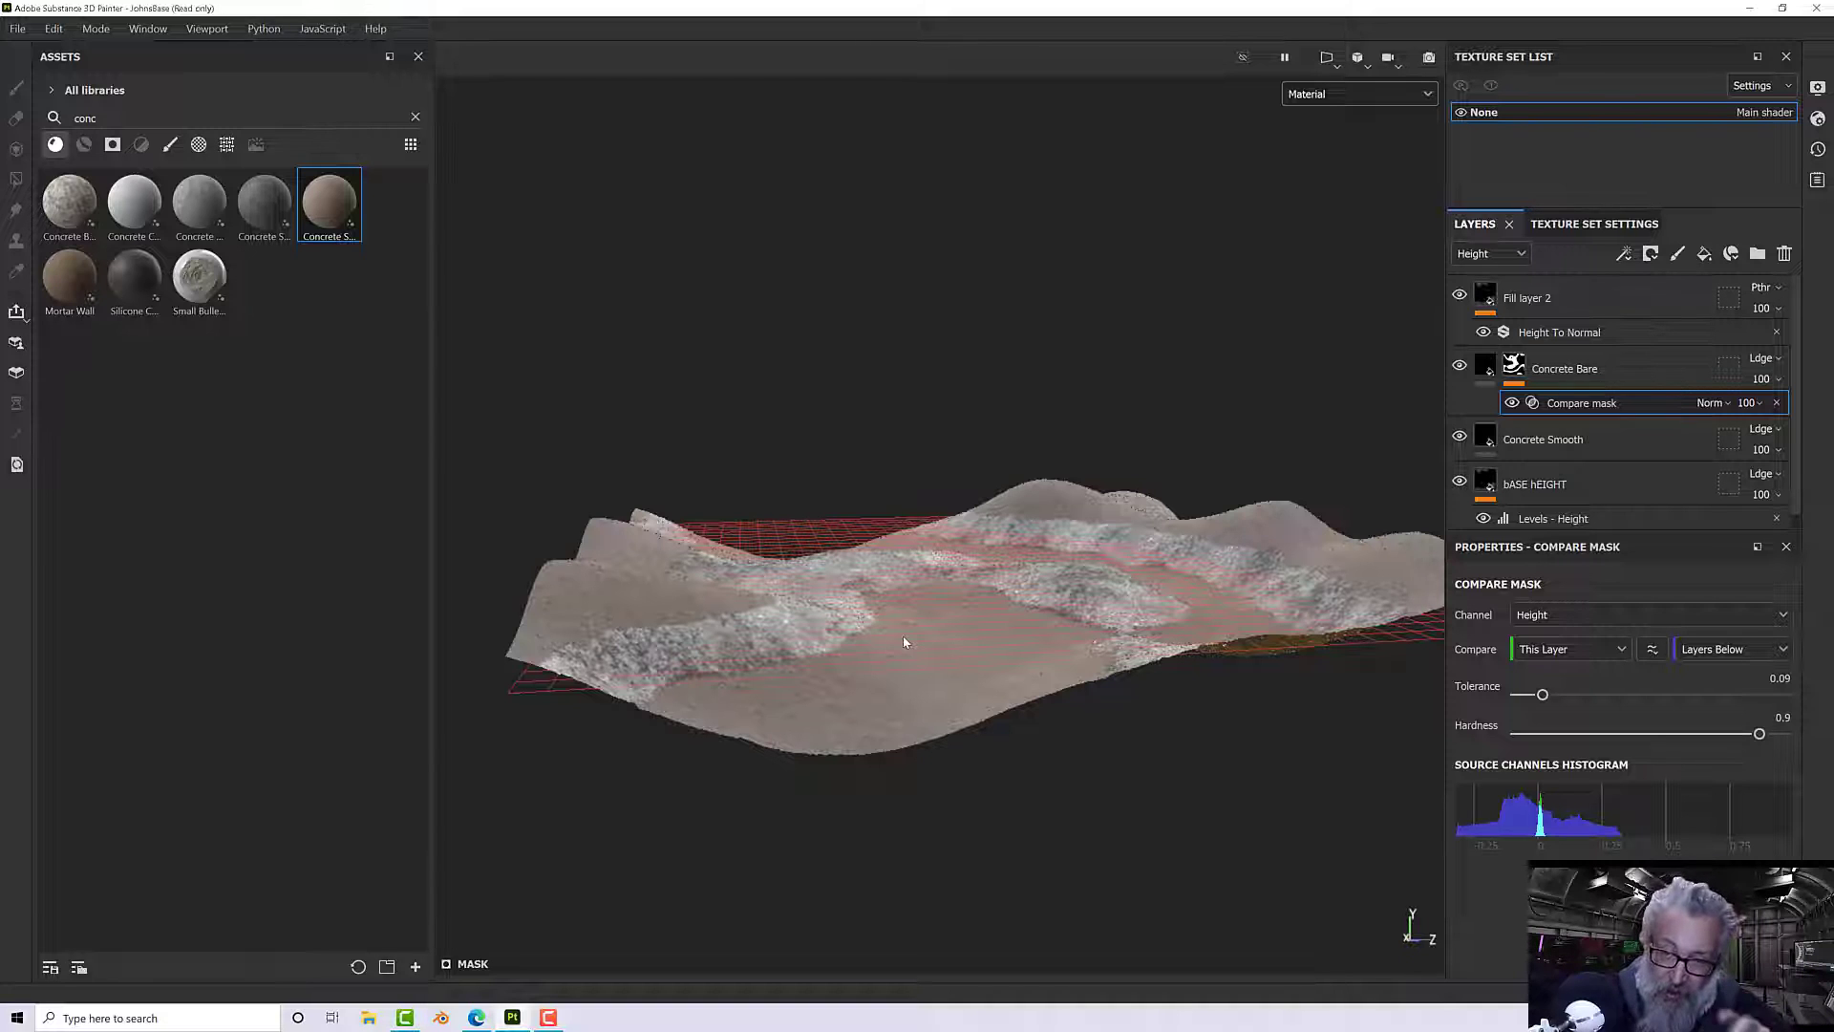
- Try the greater than comparison once more, set the Concrete Bare compare mask back to lesser than, and inspect the terrain
left_click(1654, 651)
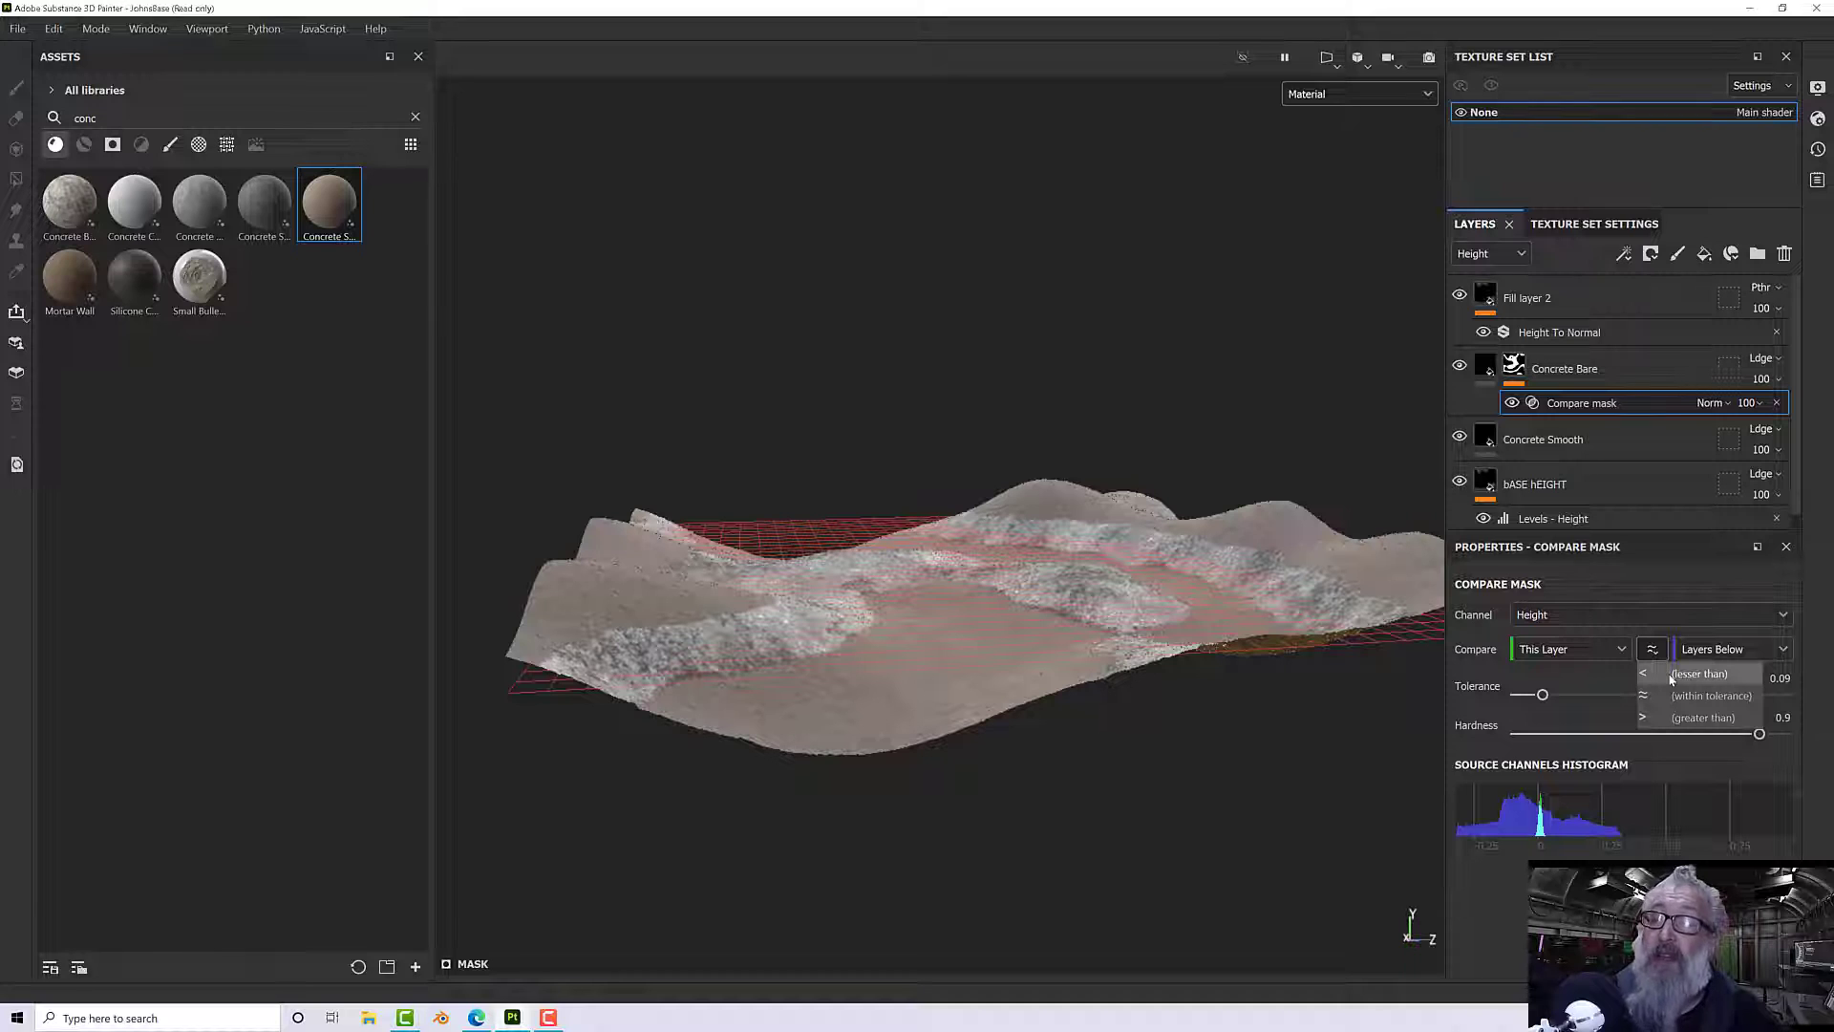
left_click(1680, 712)
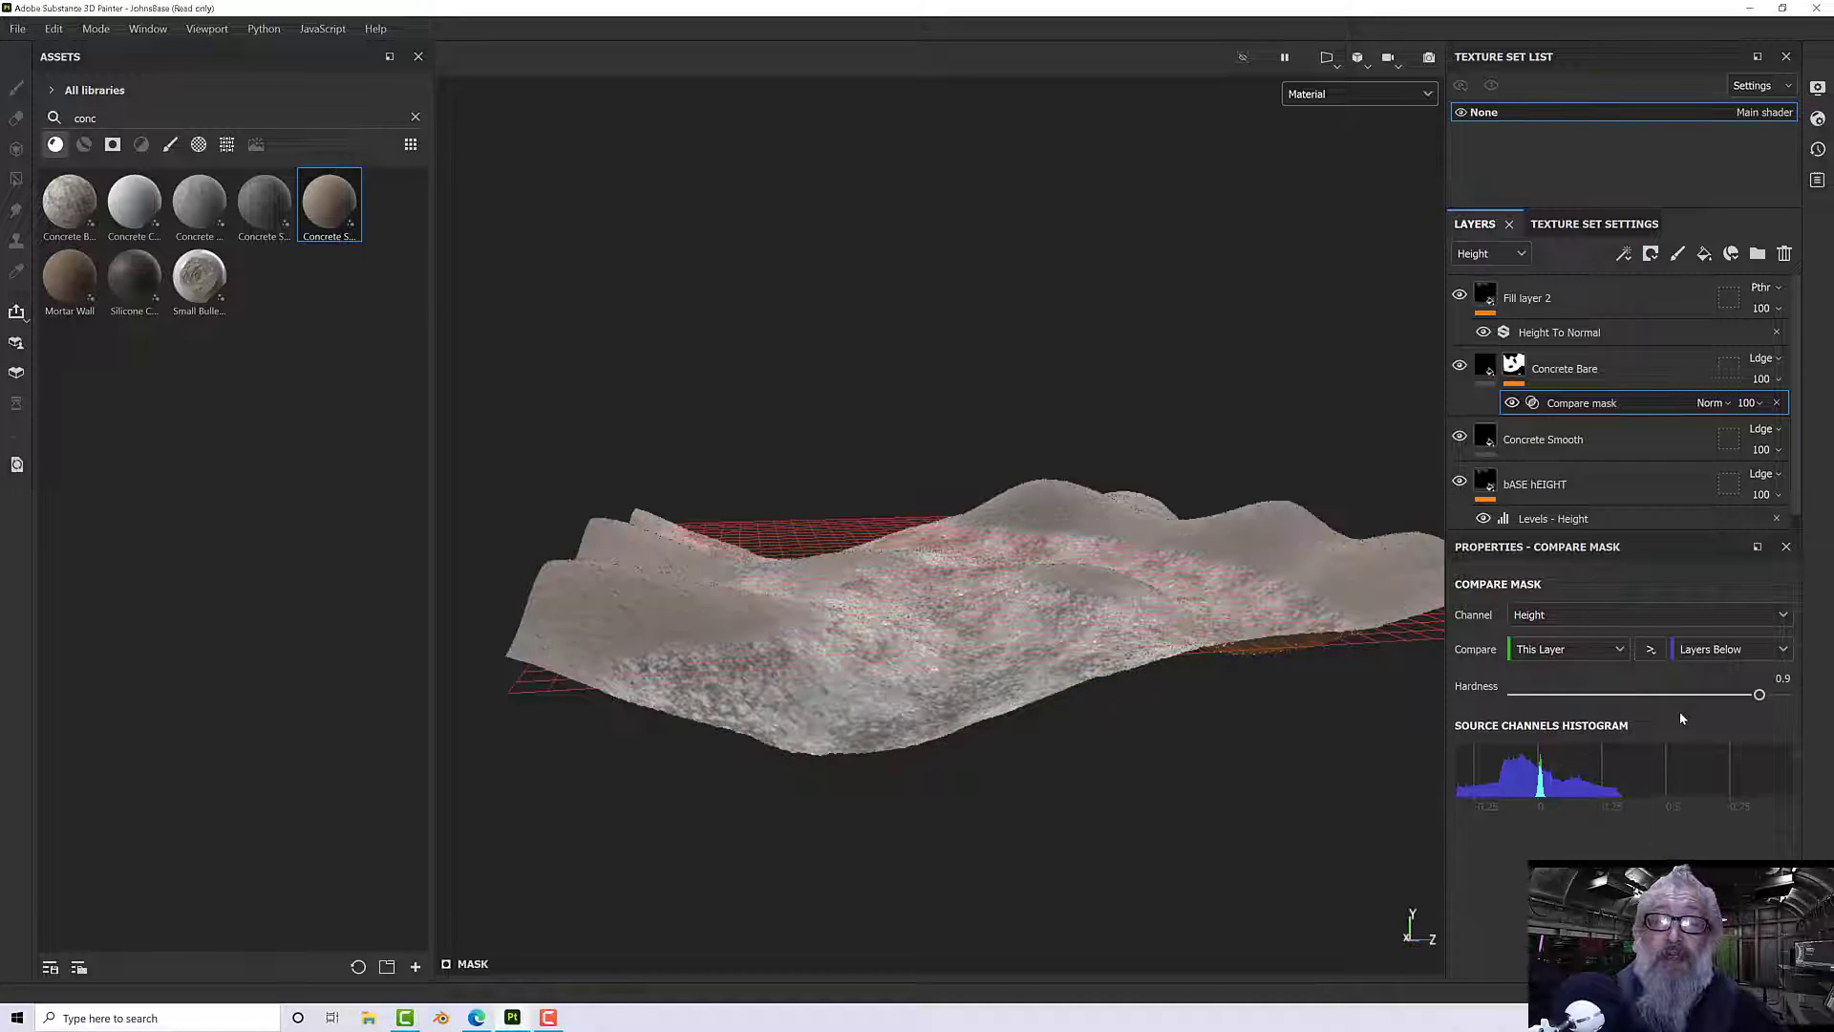
left_click(1685, 659)
left_click(1653, 649)
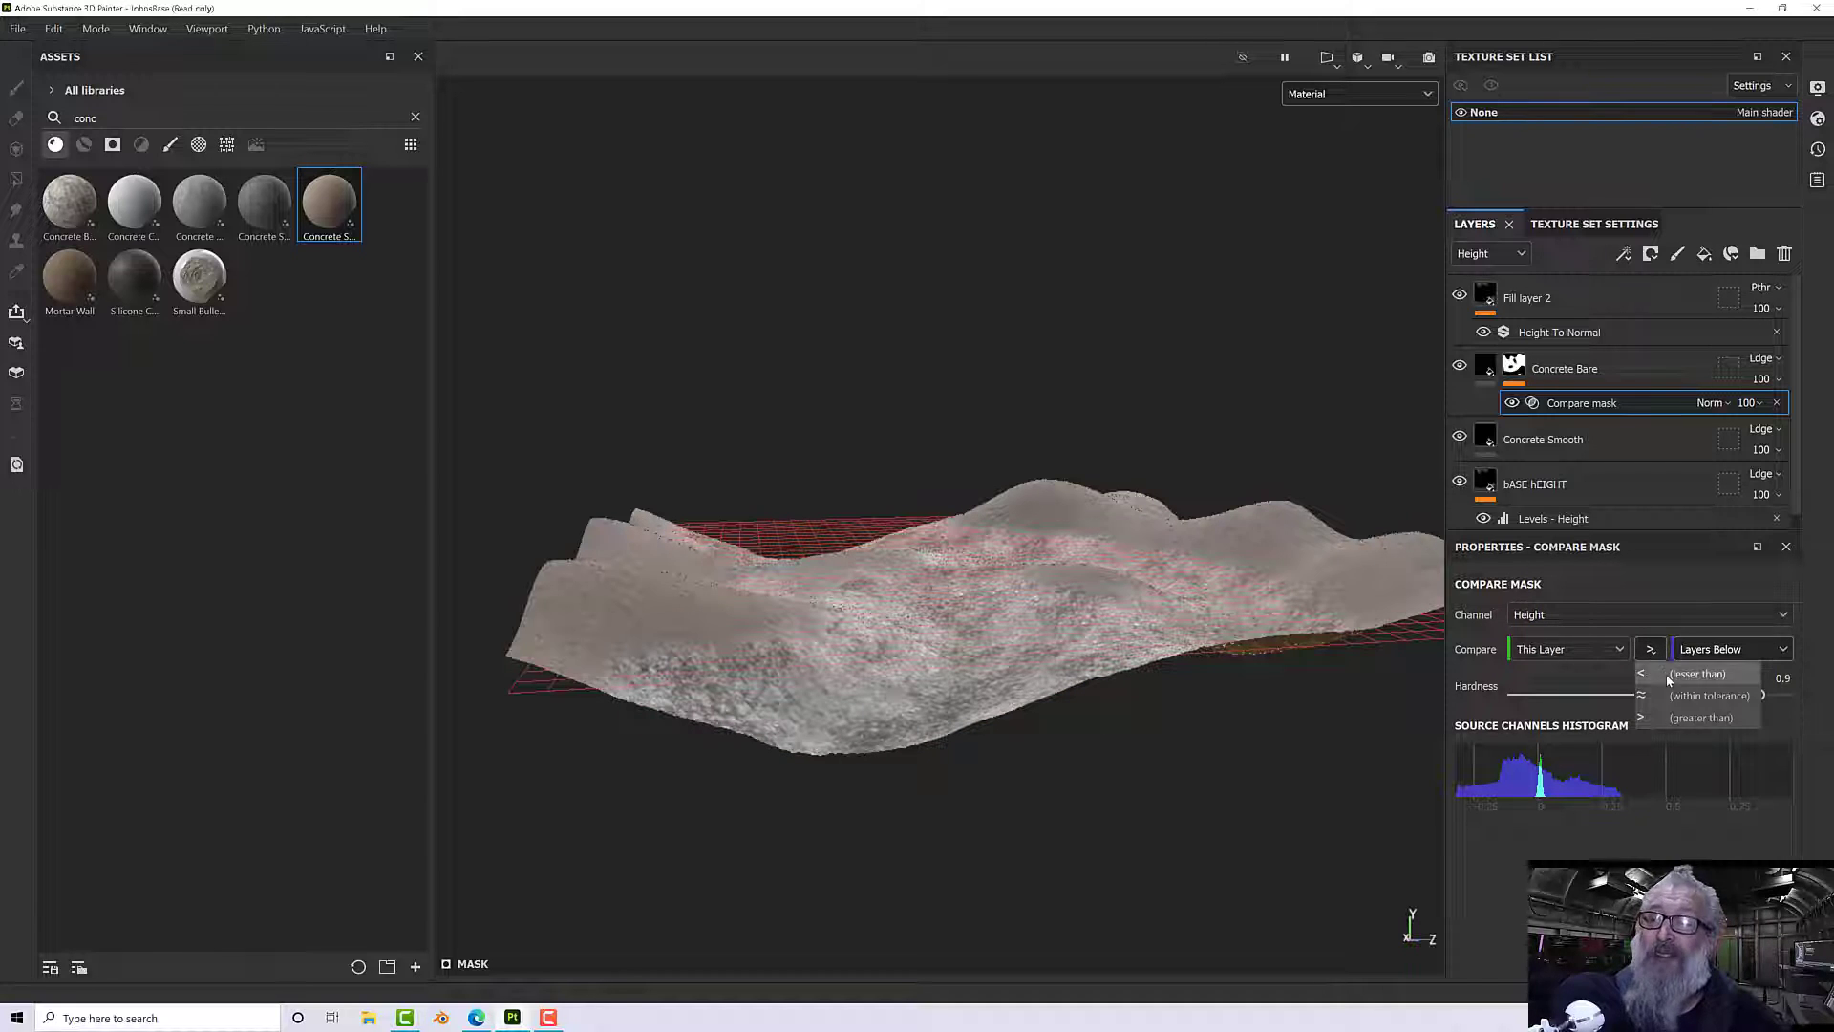
left_click(1670, 676)
left_click_drag(1414, 673, 1099, 666, "alt")
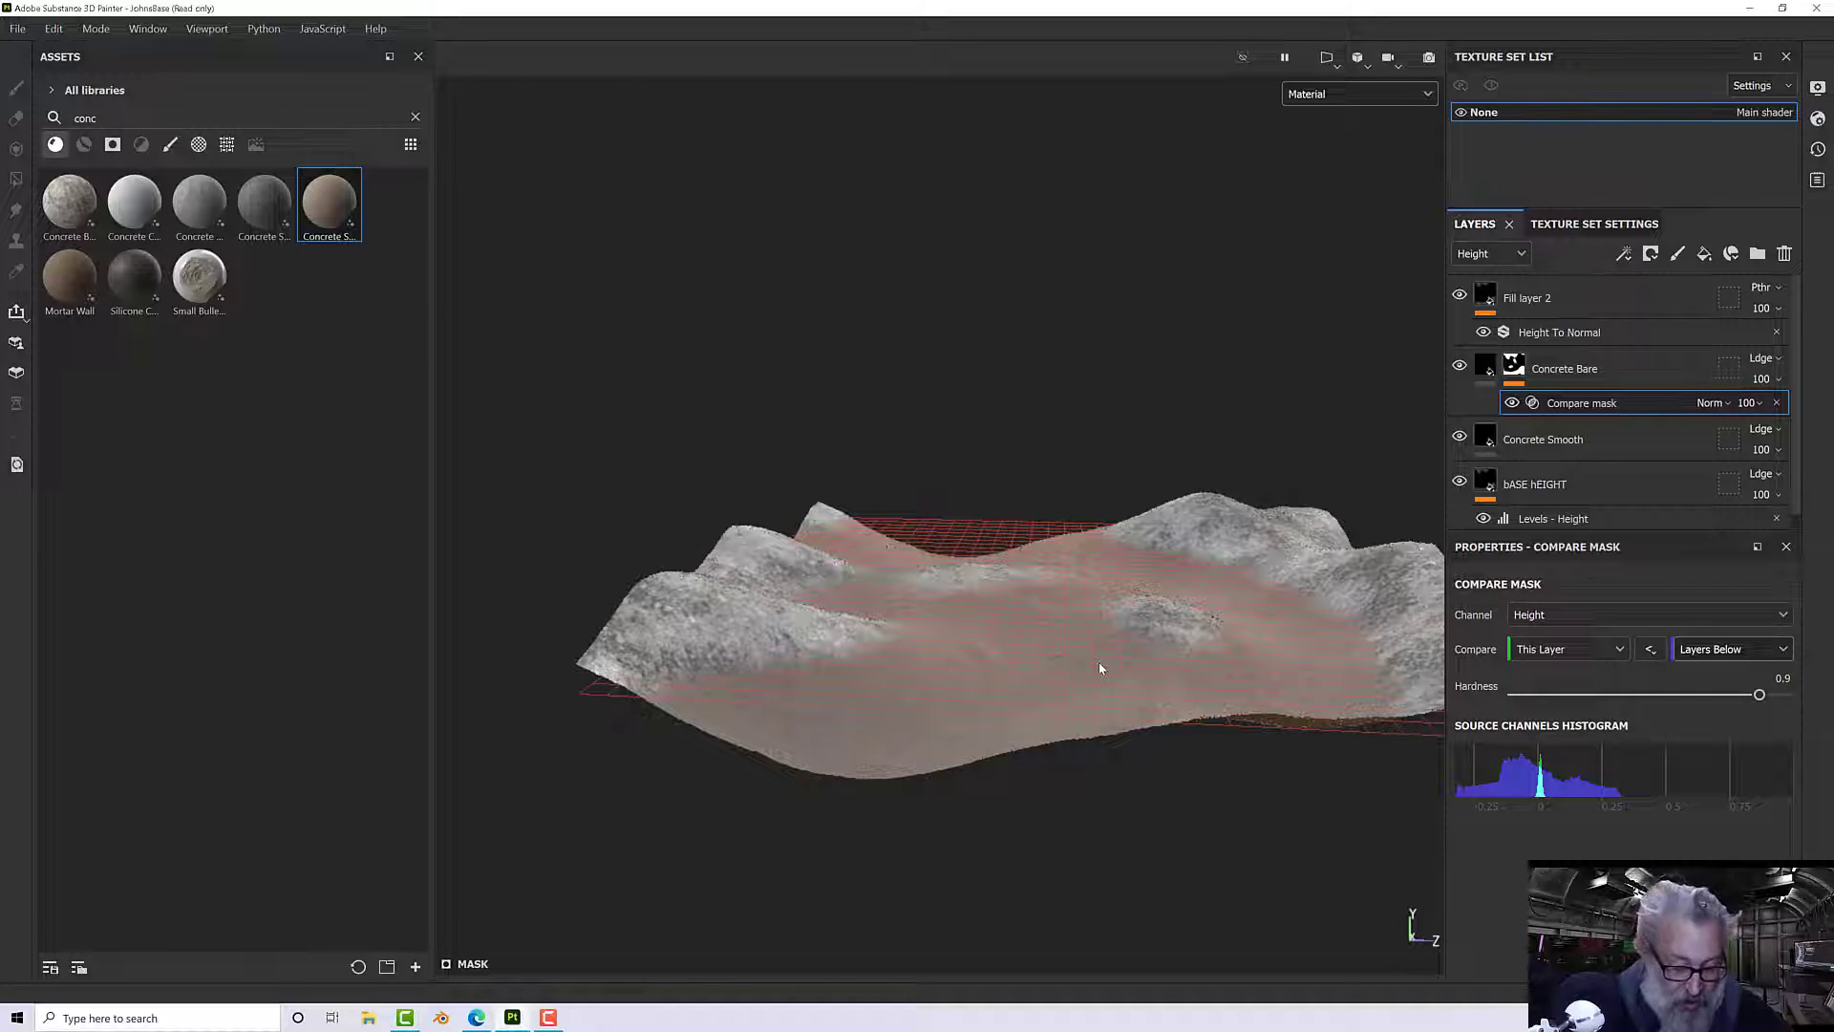
mouse_move(971, 455)
left_mouse_down("alt")
mouse_move(1102, 610)
mouse_move(1146, 554)
mouse_move(1039, 548)
mouse_move(1085, 532)
mouse_move(1034, 560)
mouse_move(990, 643)
mouse_move(1021, 473)
mouse_move(965, 442)
left_mouse_up("alt")
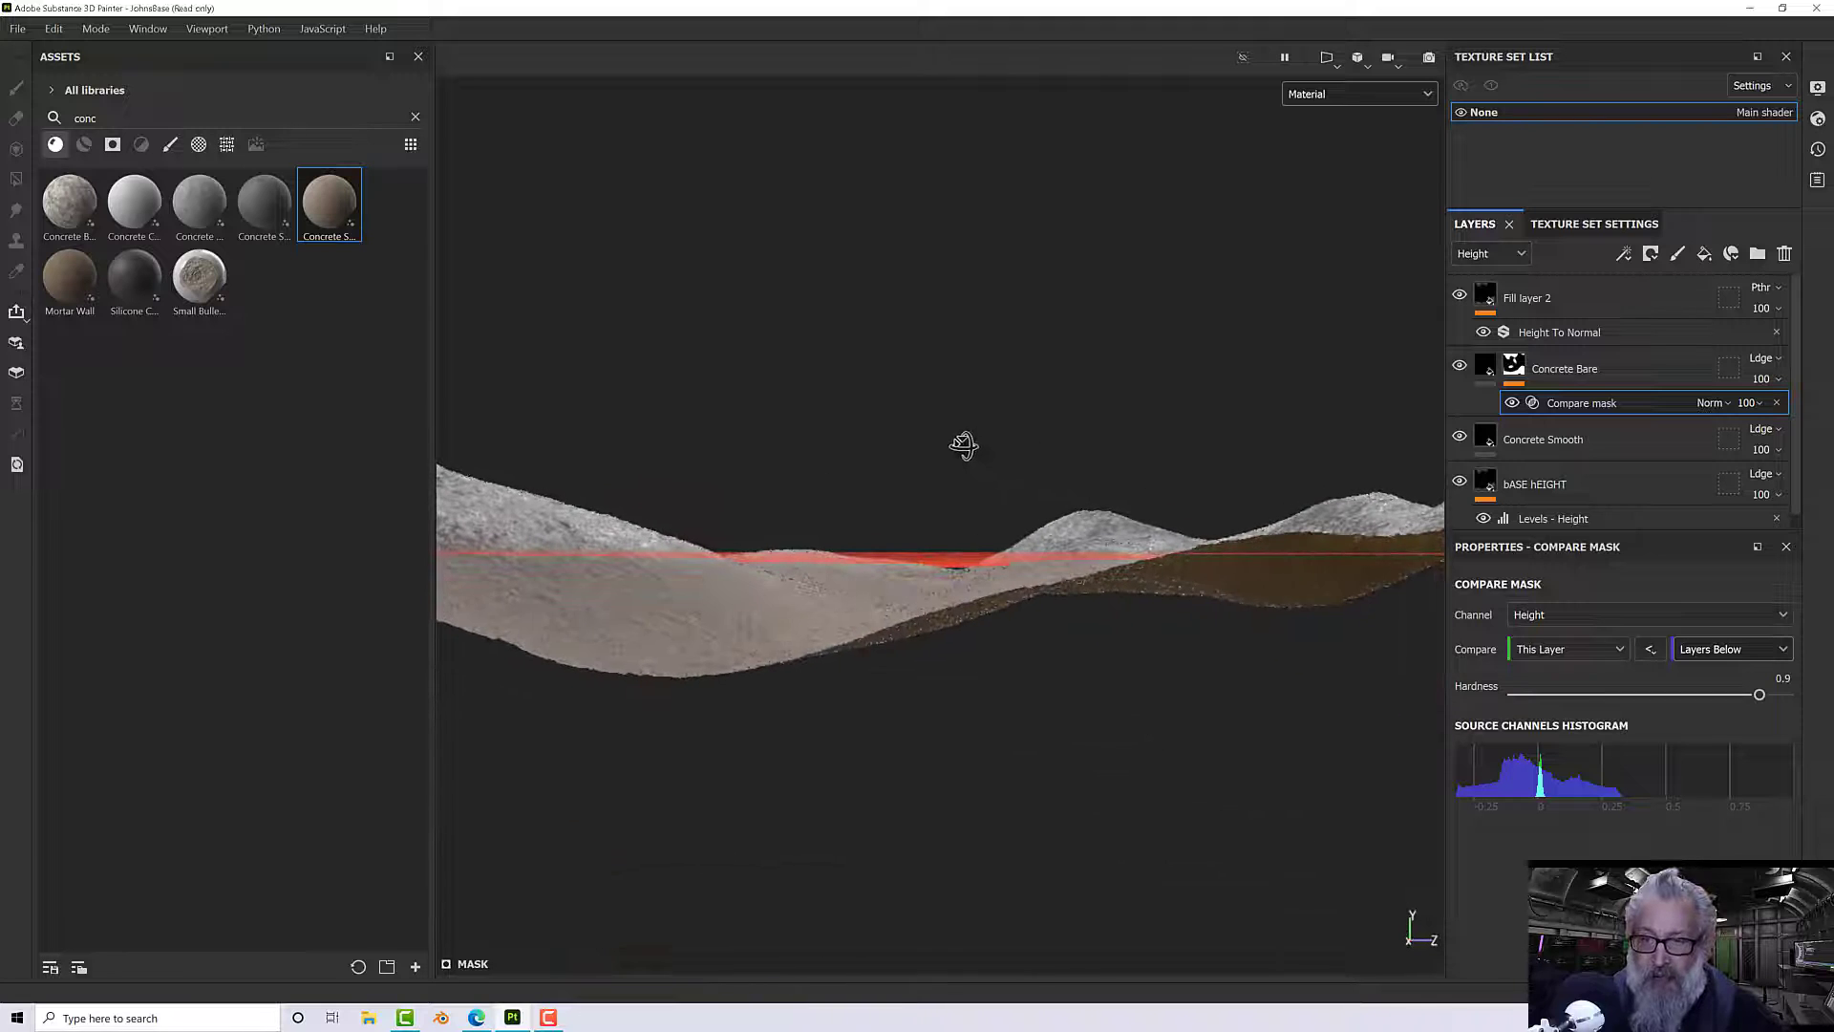
left_click_drag(1007, 510, 1011, 557, "alt")
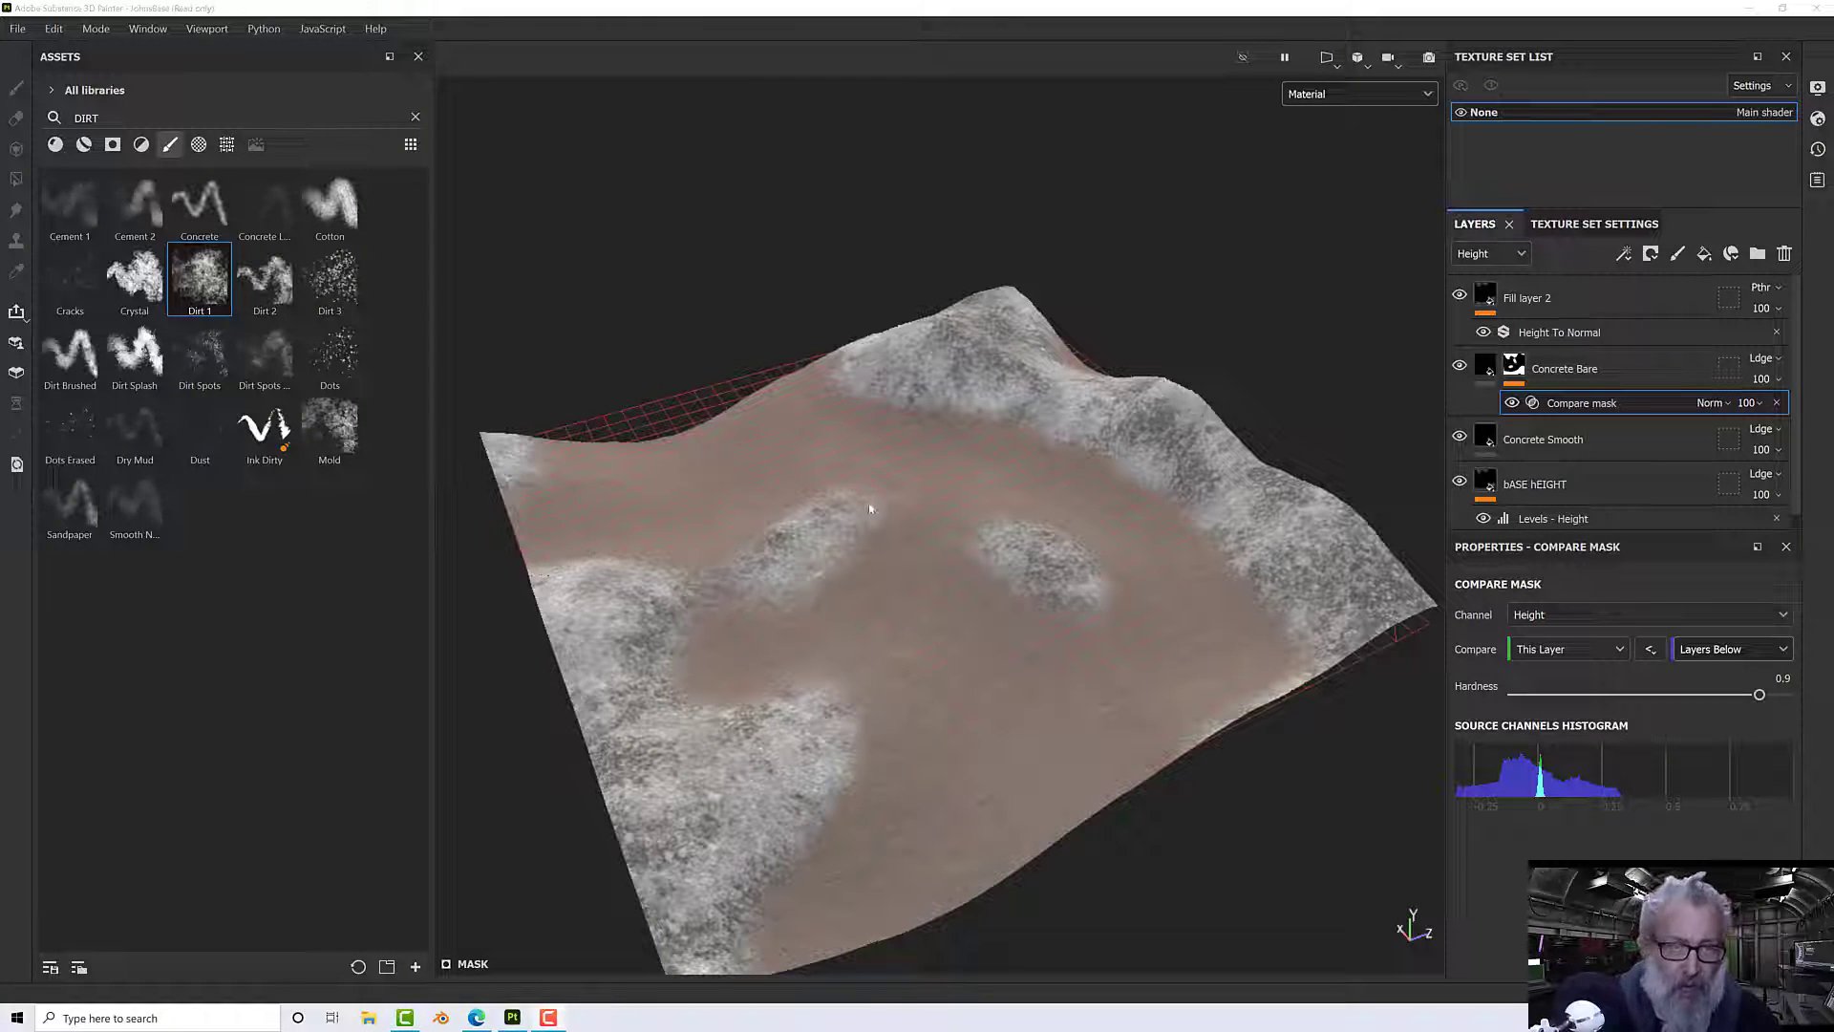
- Add a Paint effect above the Compare mask on the Concrete Bare mask, keeping its grayscale value at 1
left_click_drag(897, 524, 963, 582, "alt")
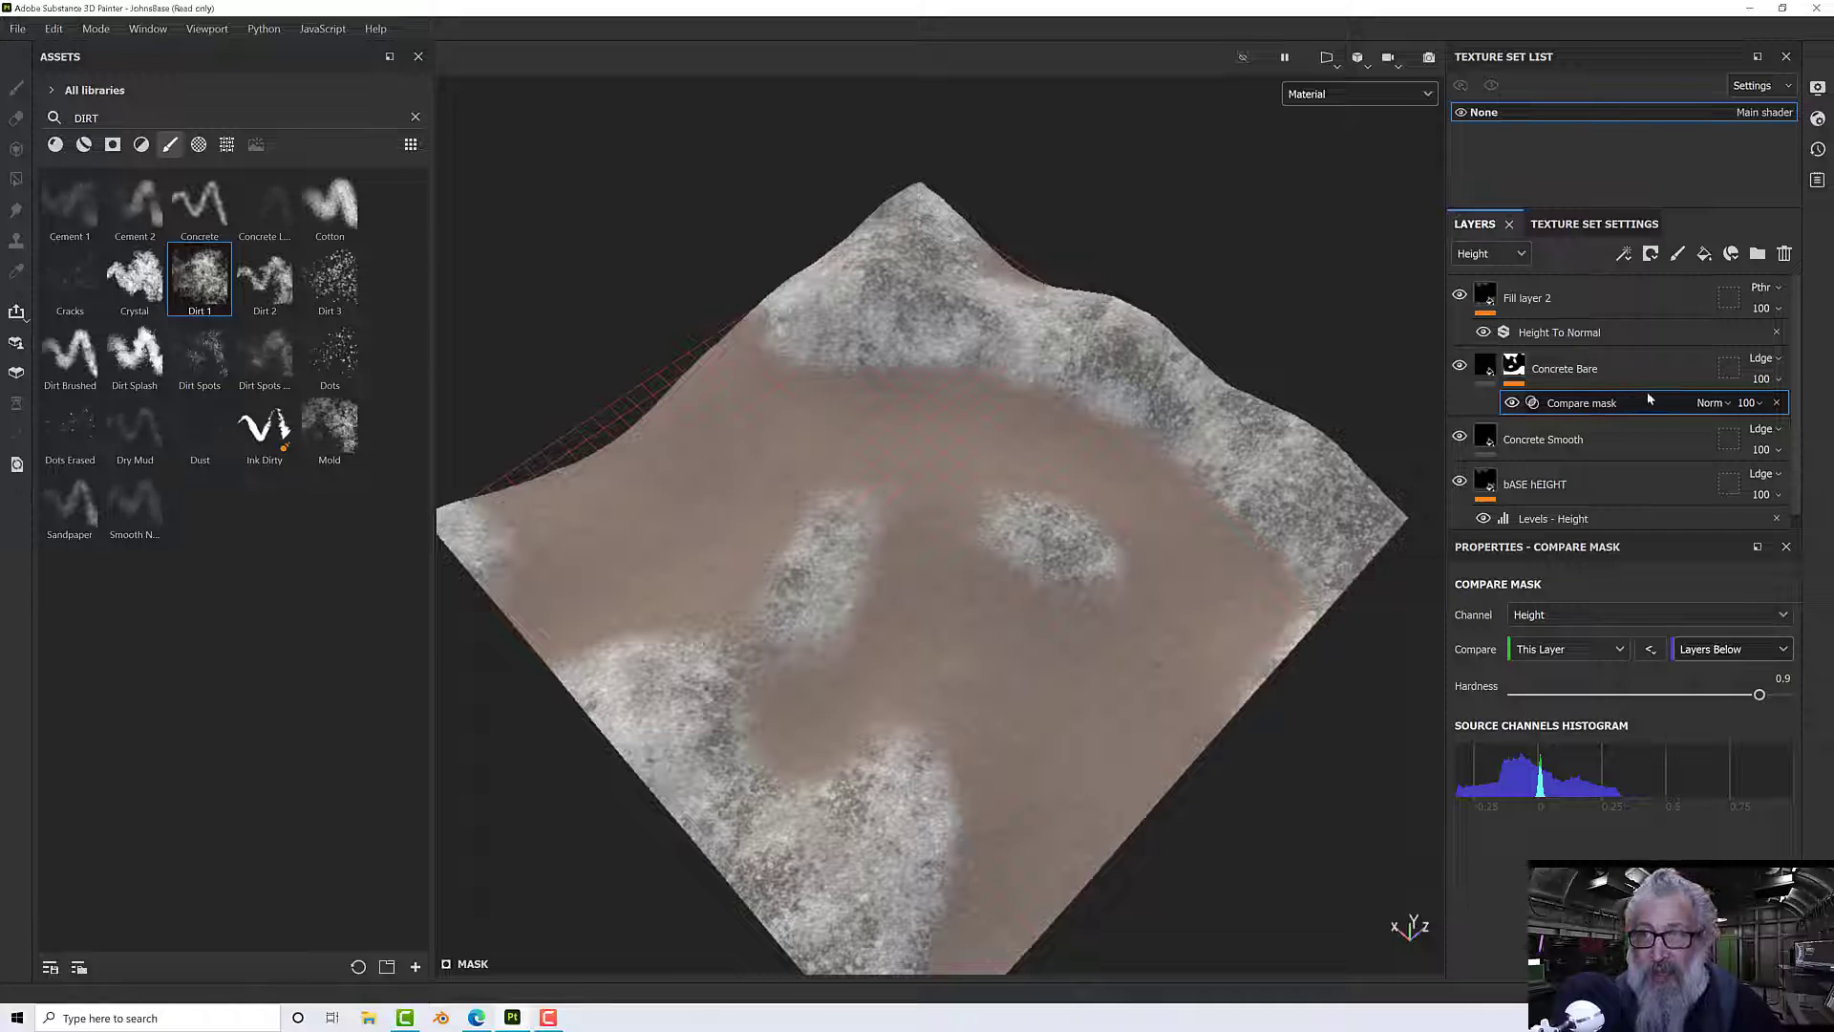
right_click(1572, 399)
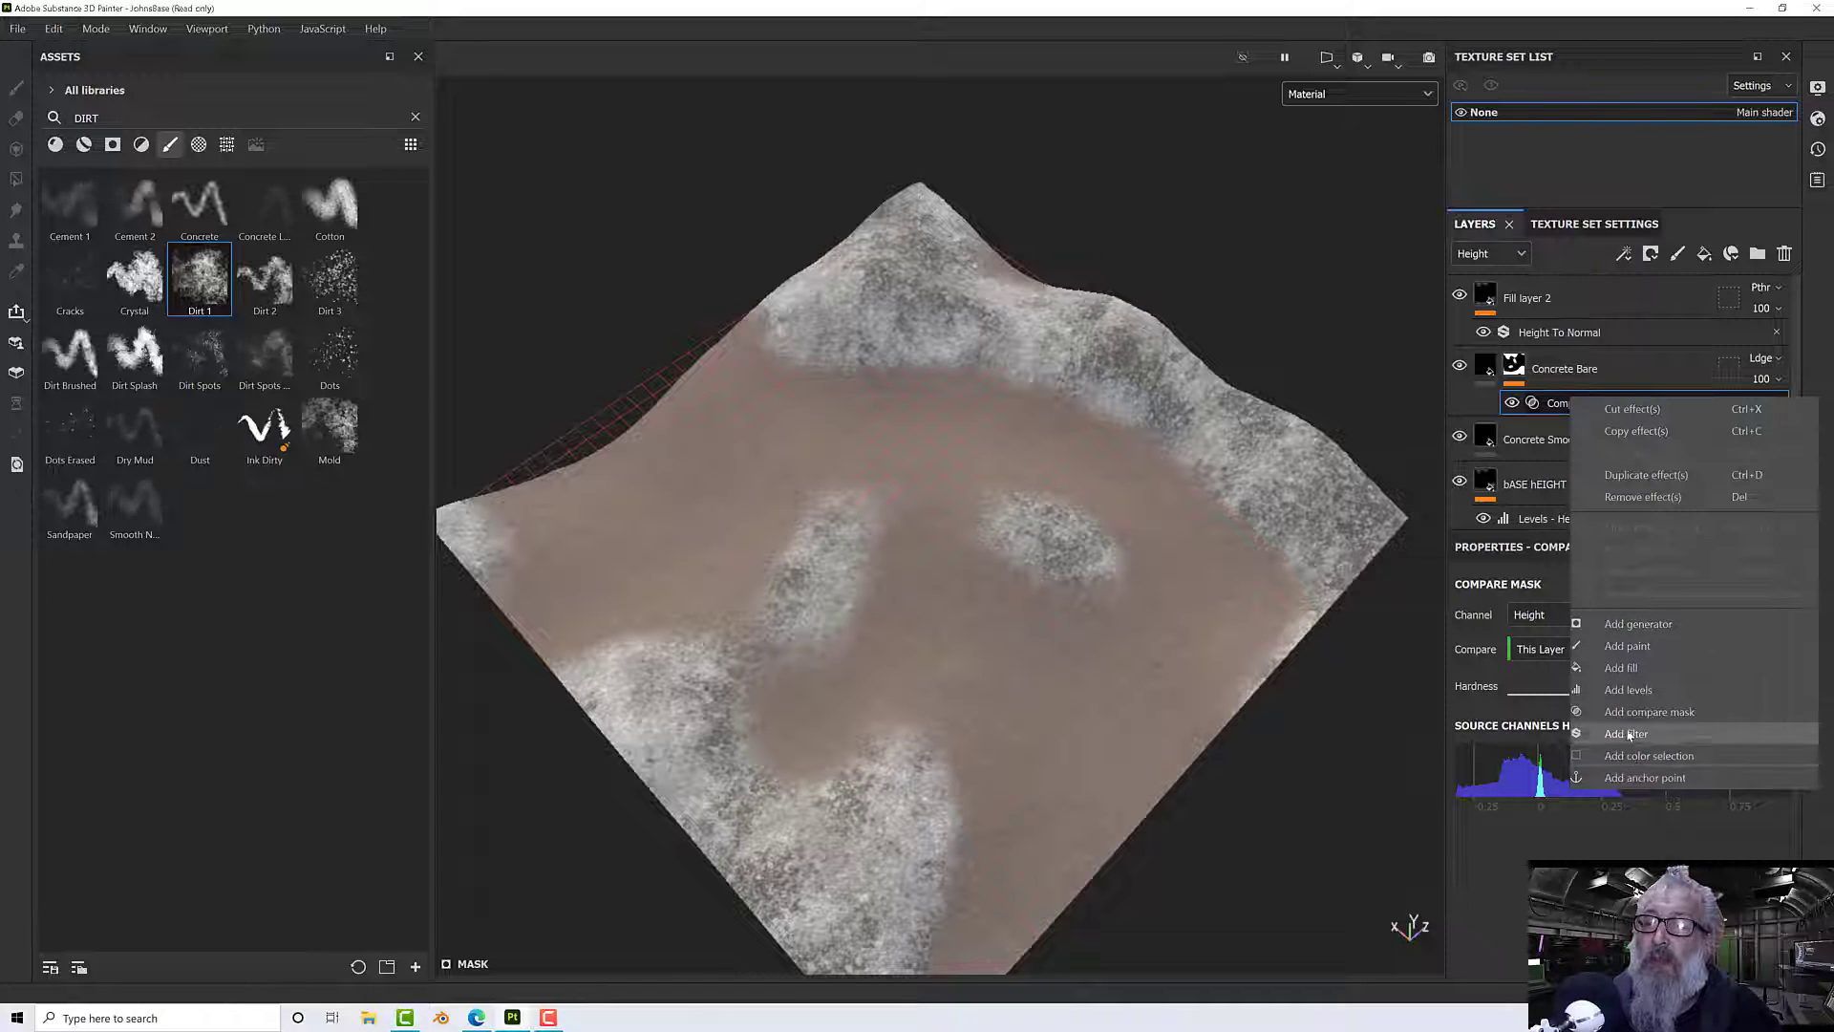
left_click(1627, 646)
left_click_drag(955, 573, 1247, 702, "alt")
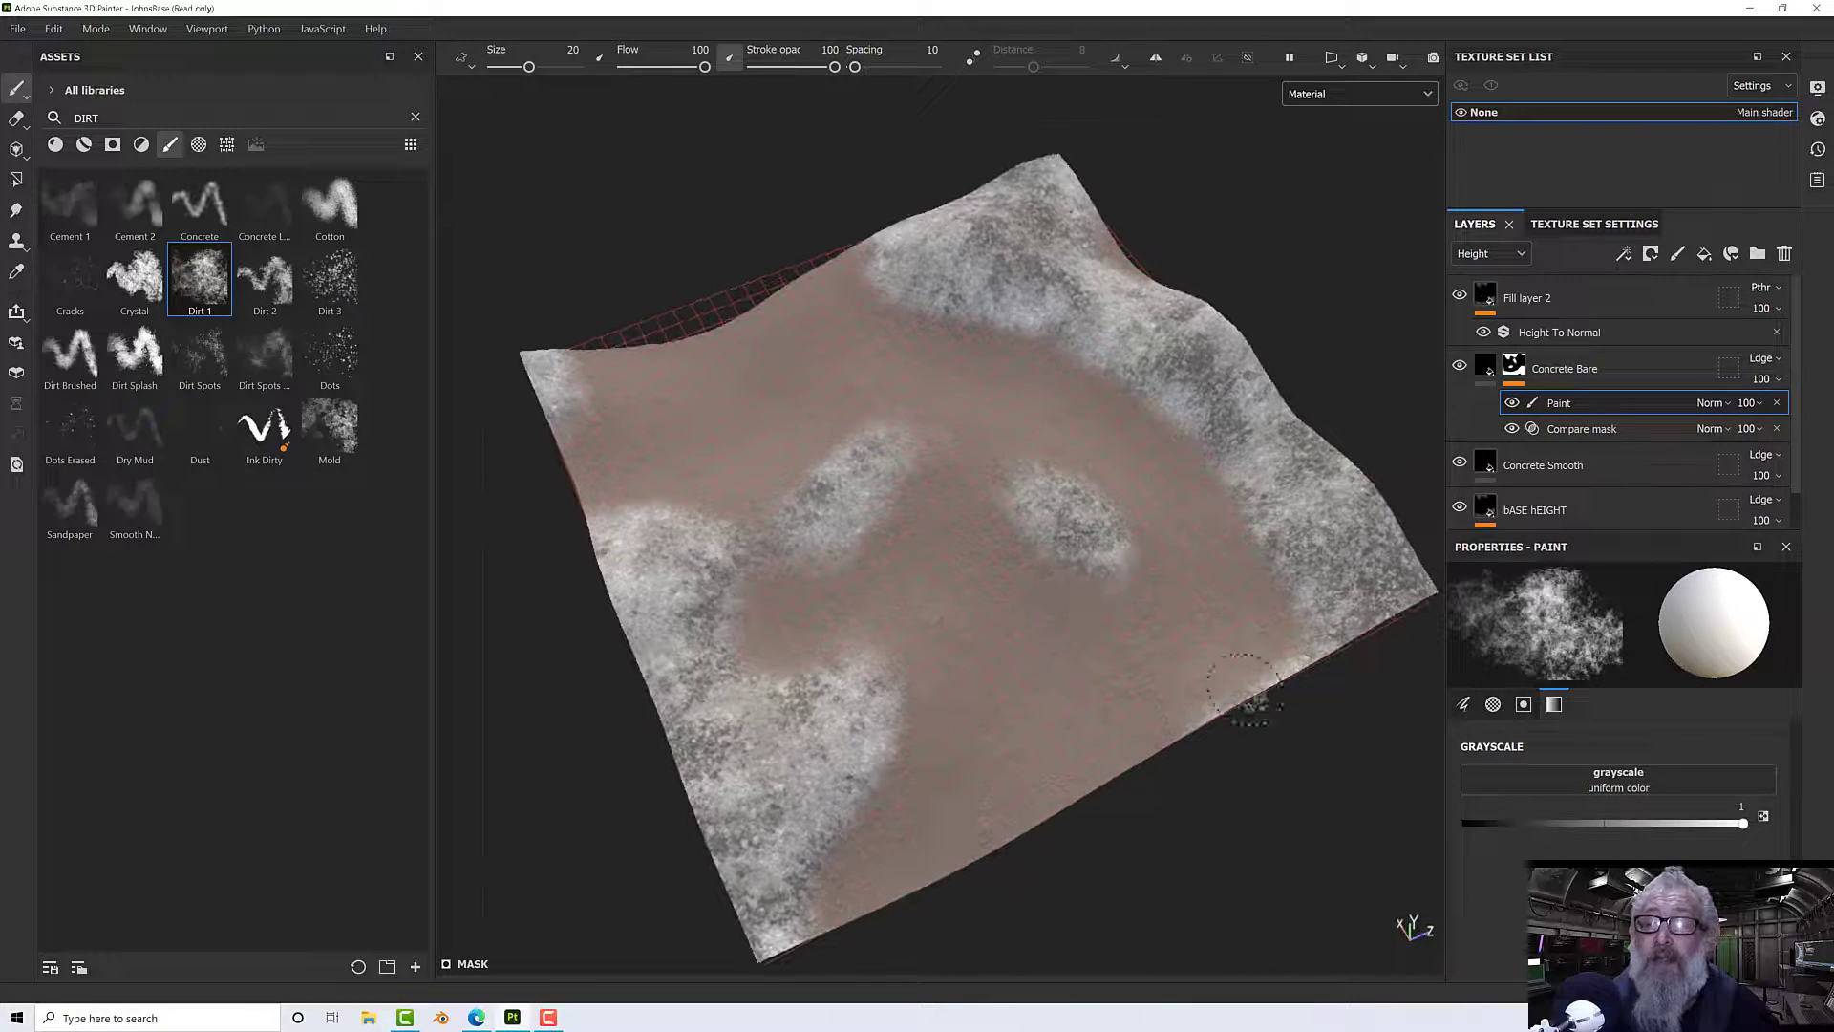
left_click(1756, 828)
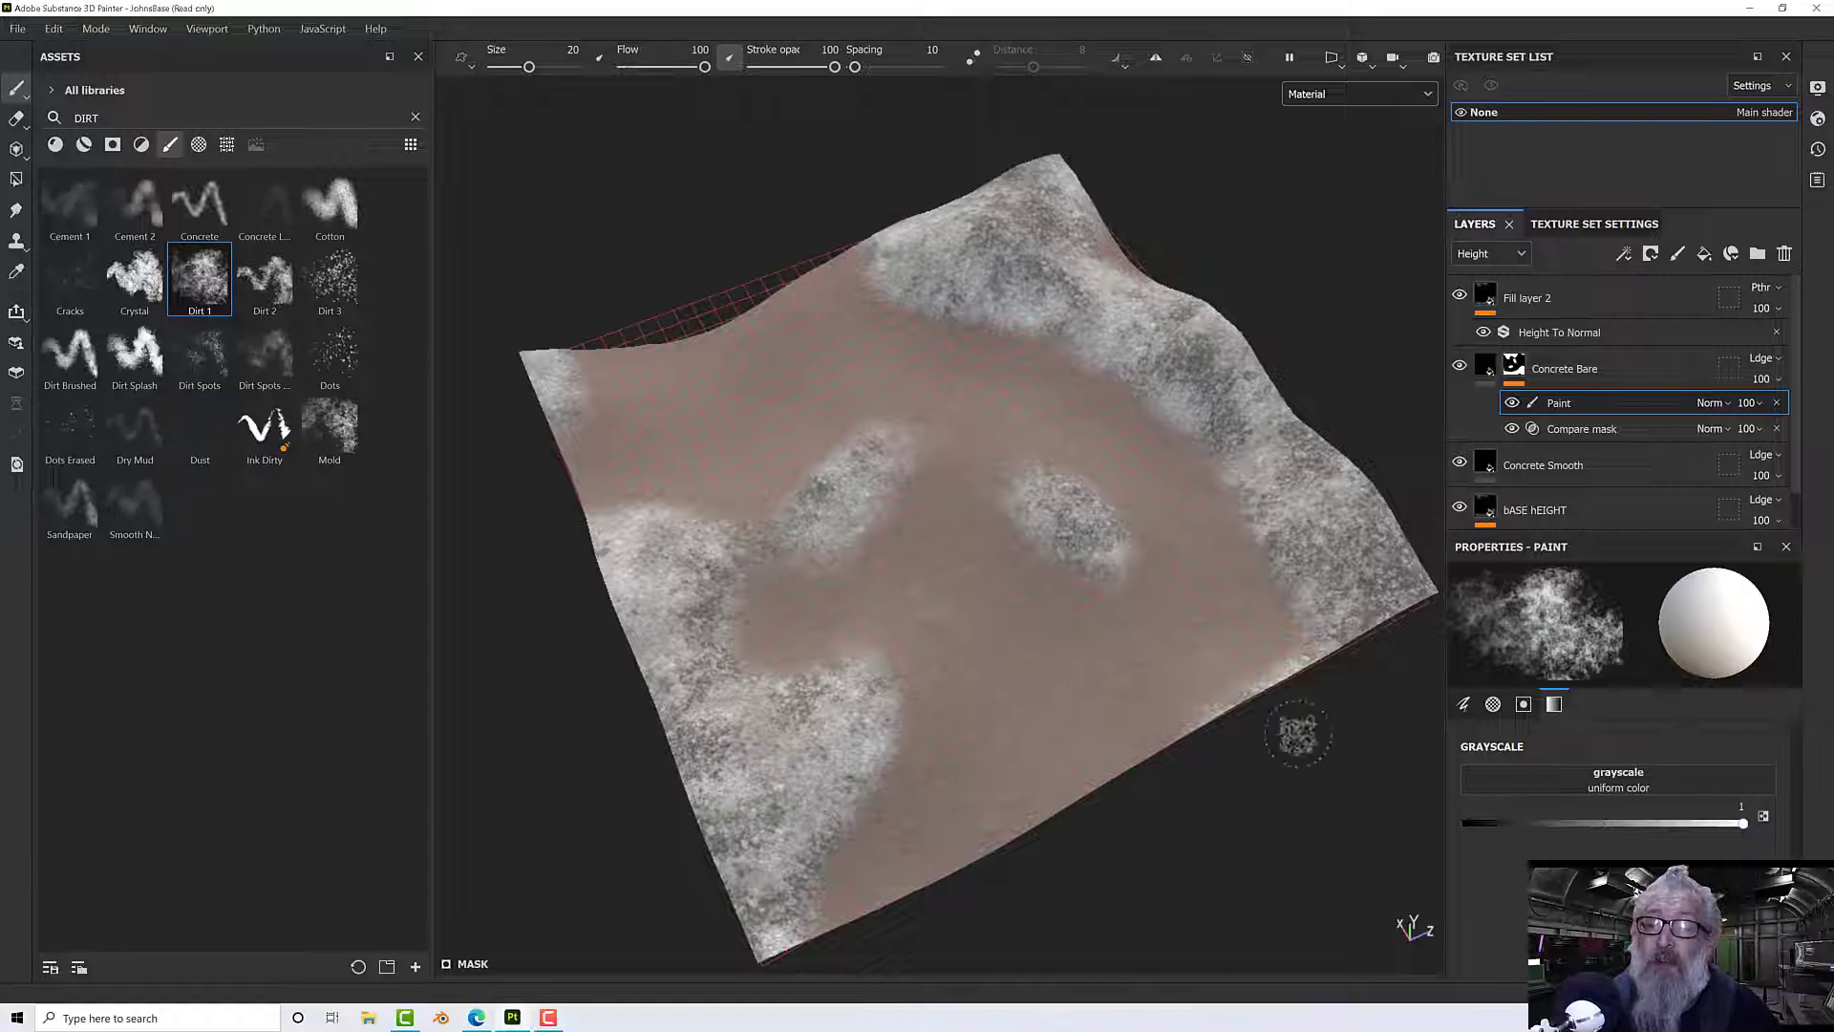
- Enlarge the Dirt 1 brush to about 35 and paint white into the mask beside the elongated mound to extend Concrete Bare
scroll(956, 542, "up", 5)
right_click_drag(955, 543, 1012, 542, "ctrl")
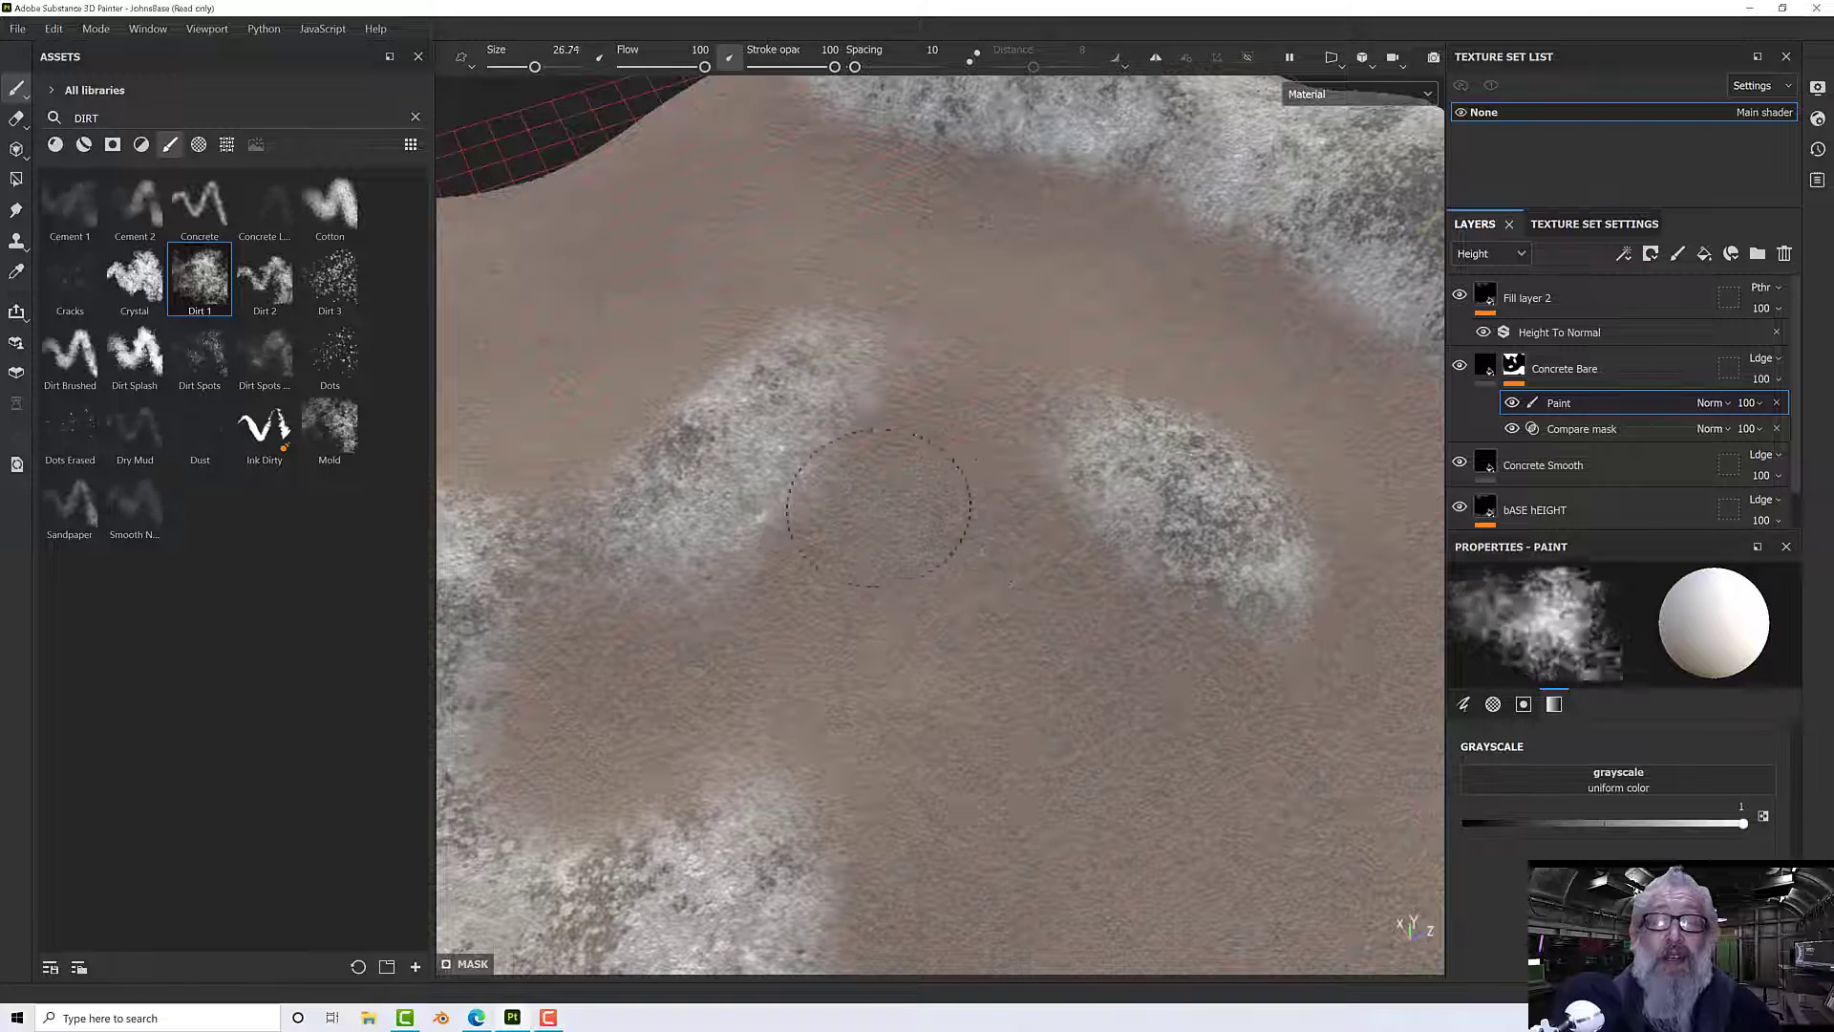
mouse_move(755, 440)
left_mouse_down()
mouse_move(738, 523)
mouse_move(812, 535)
mouse_move(765, 478)
mouse_move(812, 468)
mouse_move(783, 449)
mouse_move(891, 535)
left_mouse_up()
scroll(891, 535, "down", 3)
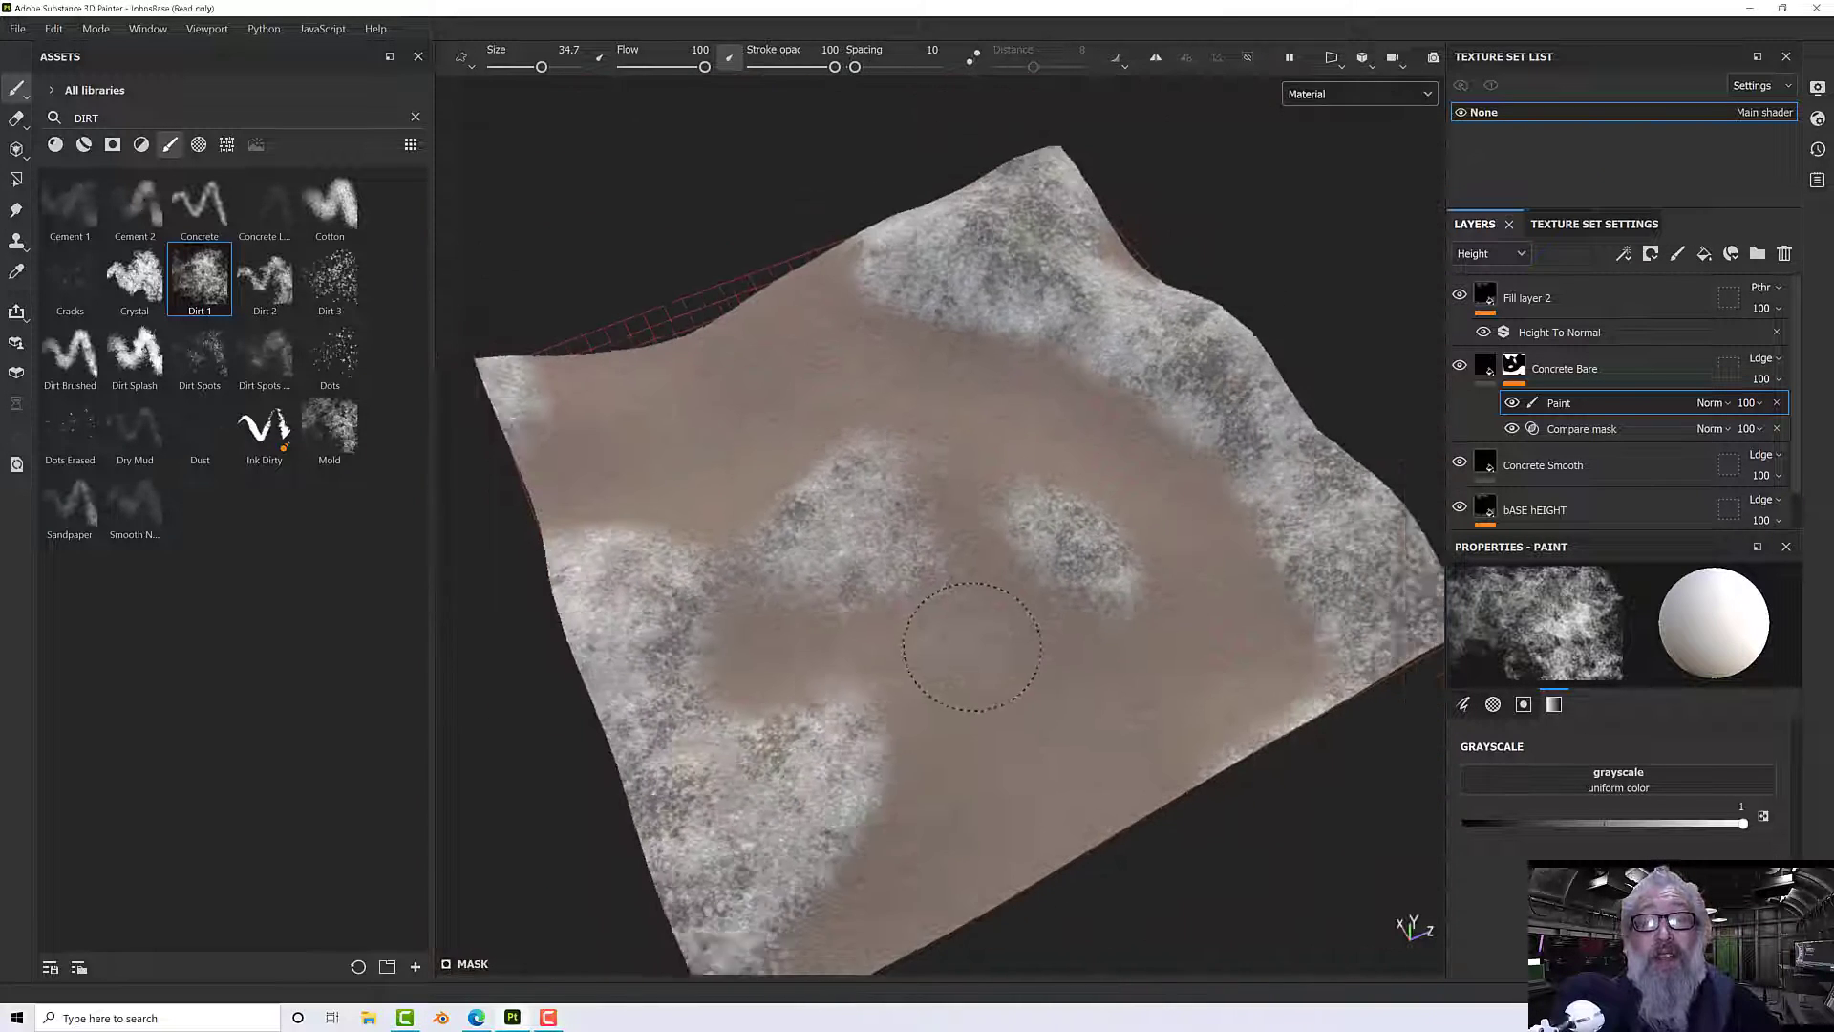
- Paint more Concrete Bare around the lower slopes and edges of the surrounding hills with the Dirt 1 brush
mouse_move(958, 643)
left_mouse_down("alt")
mouse_move(818, 626)
mouse_move(874, 702)
mouse_move(944, 685)
mouse_move(901, 573)
mouse_move(903, 675)
mouse_move(979, 633)
mouse_move(893, 635)
mouse_move(872, 684)
mouse_move(855, 649)
left_mouse_up("alt")
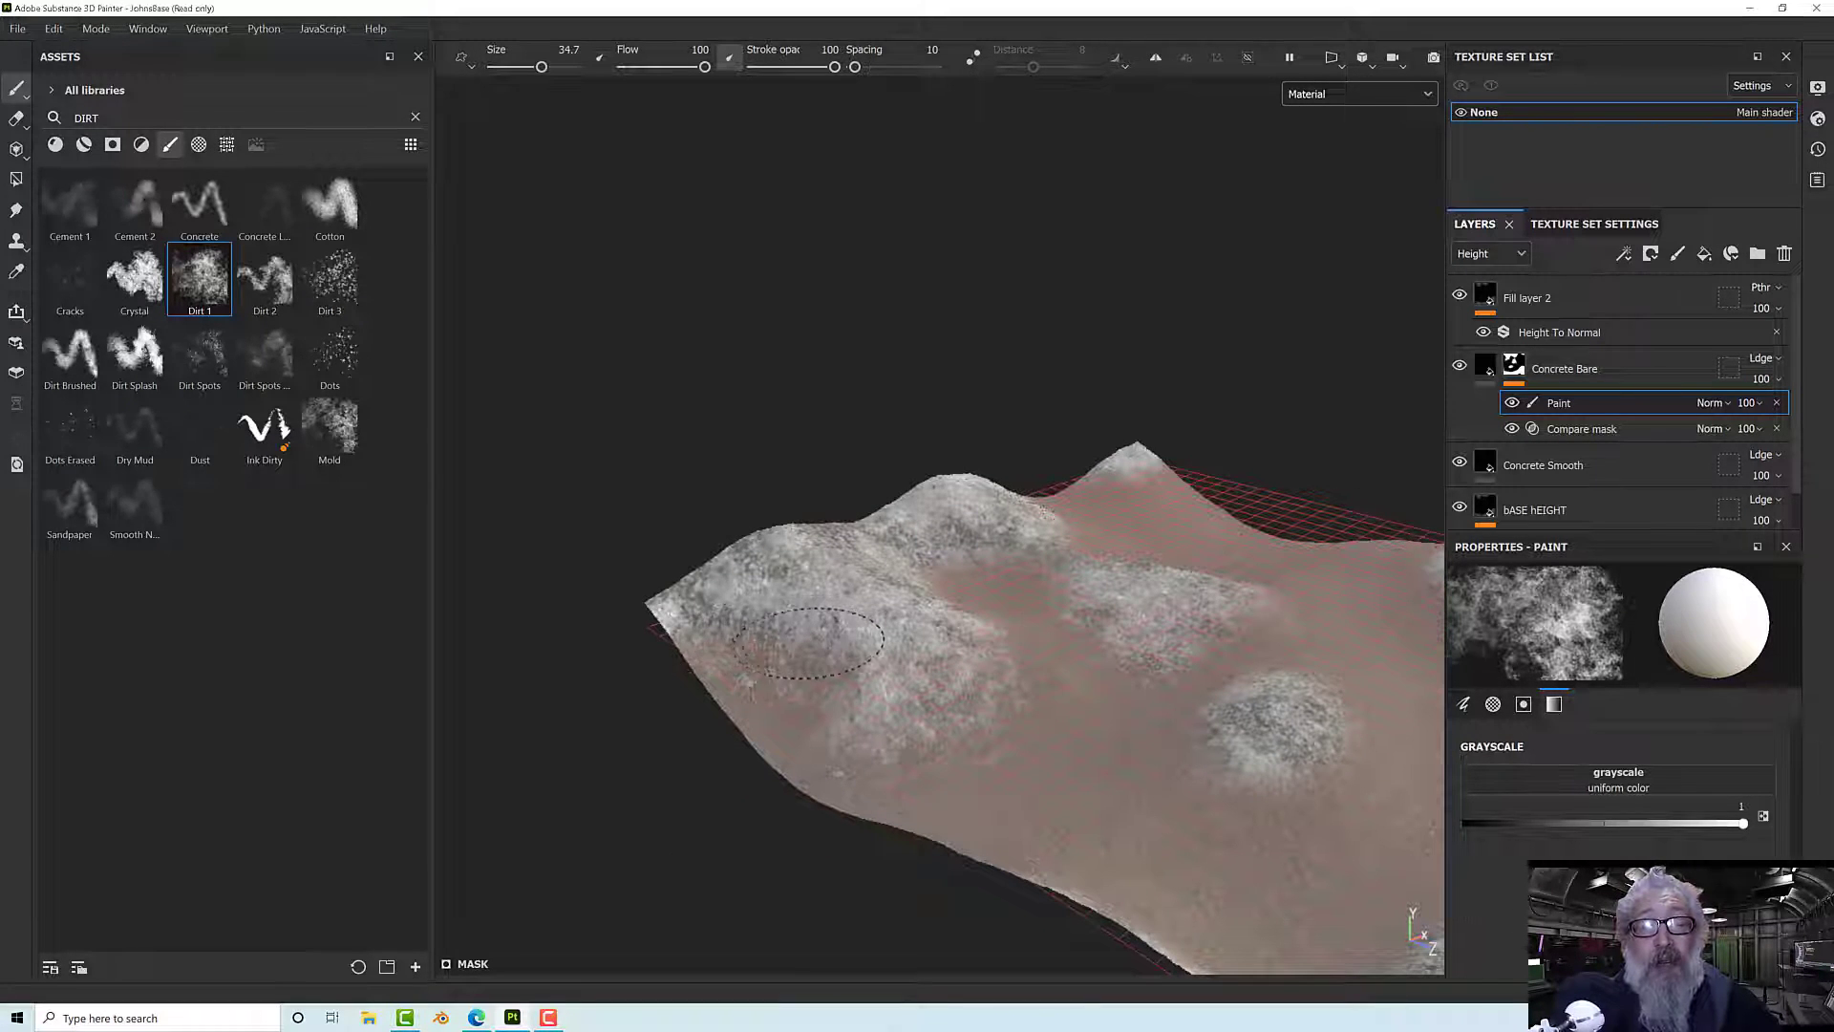
mouse_move(1017, 592)
left_mouse_down("alt")
mouse_move(1016, 512)
mouse_move(897, 598)
mouse_move(973, 547)
left_mouse_up("alt")
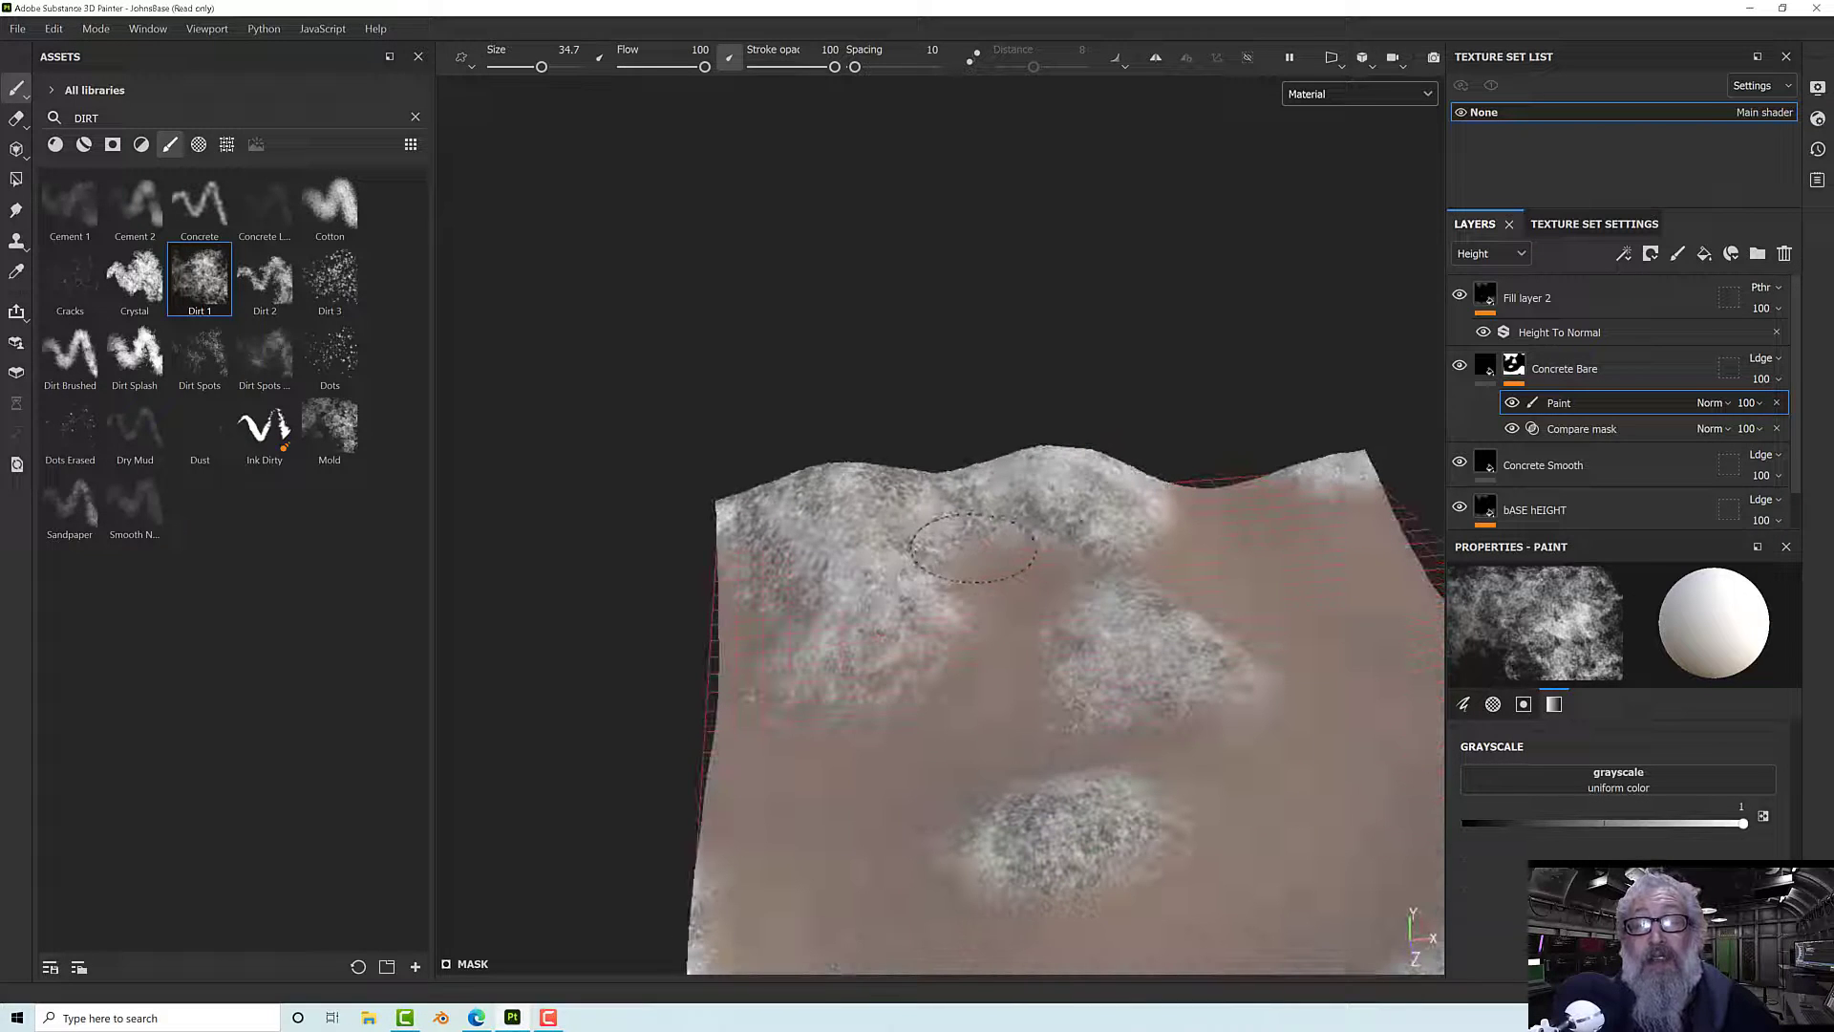
mouse_move(1142, 552)
left_mouse_down("alt")
mouse_move(770, 586)
mouse_move(872, 575)
left_mouse_up("alt")
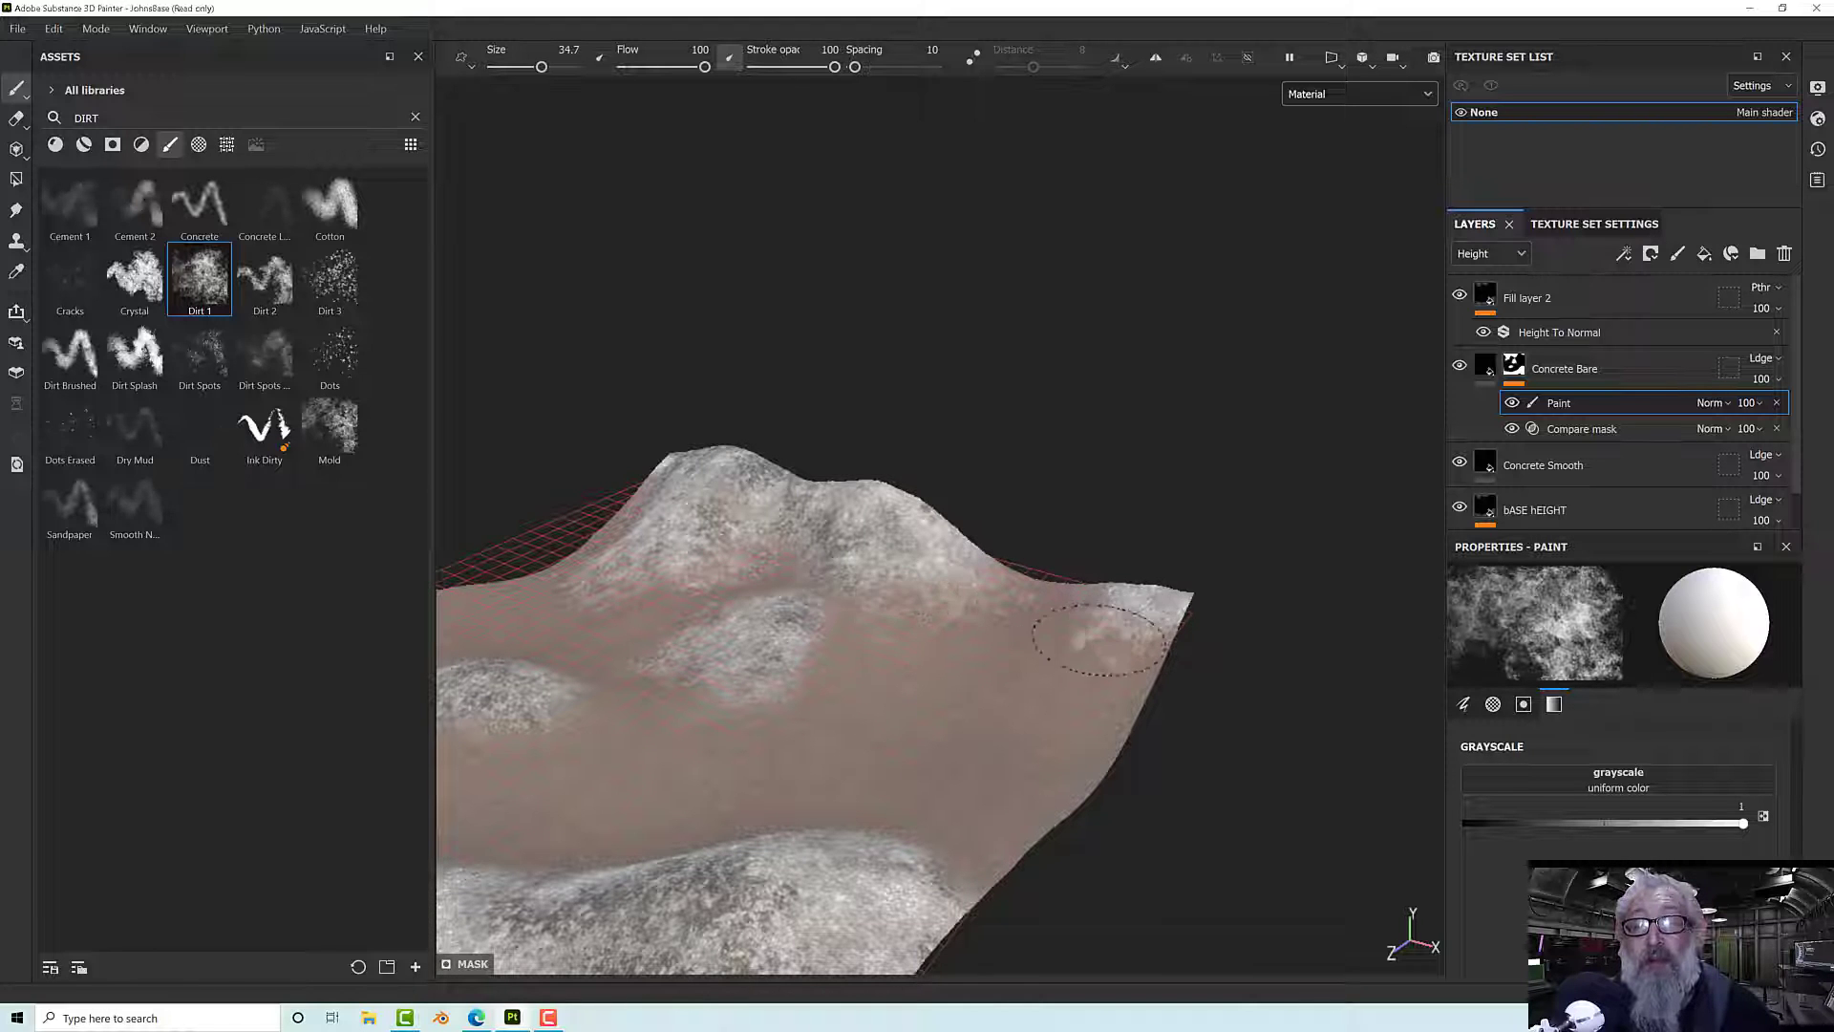
mouse_move(1109, 590)
left_mouse_down("alt")
mouse_move(1367, 577)
mouse_move(1106, 704)
mouse_move(983, 578)
mouse_move(1253, 618)
mouse_move(1028, 619)
left_mouse_up("alt")
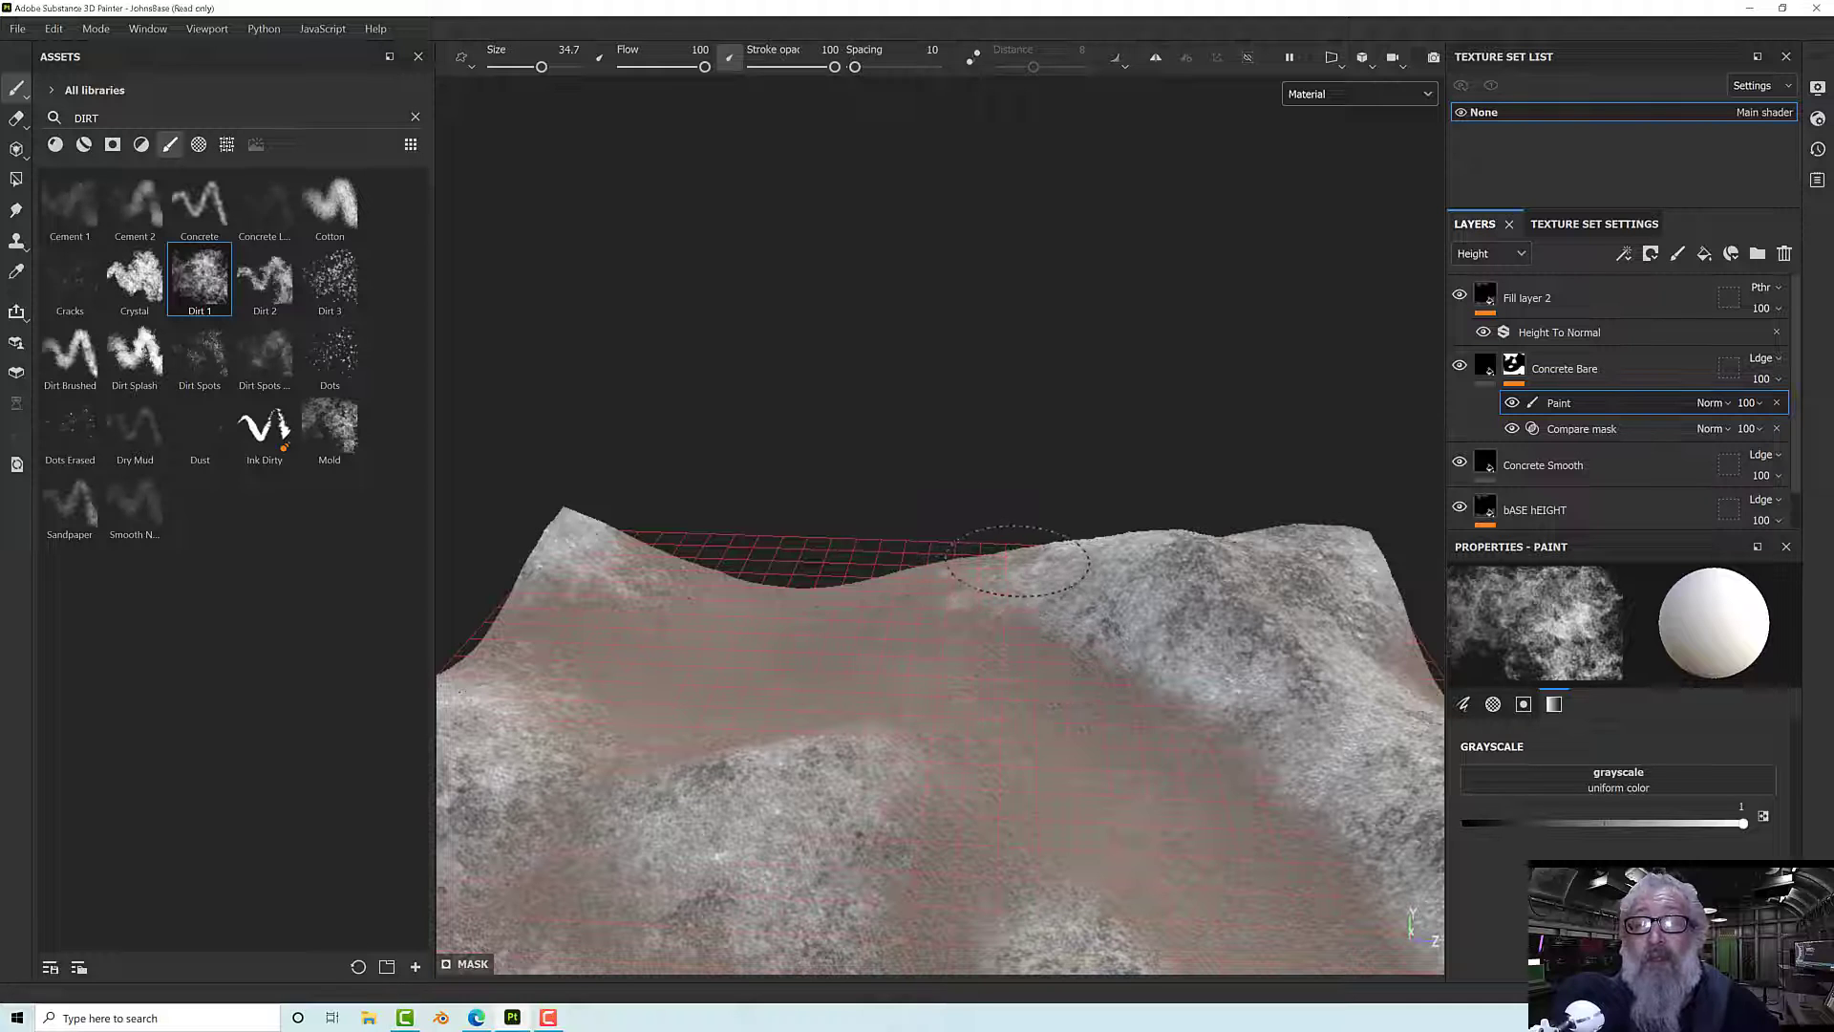
mouse_move(1188, 758)
left_mouse_down("alt")
mouse_move(1070, 650)
mouse_move(955, 726)
mouse_move(803, 764)
mouse_move(1007, 661)
mouse_move(949, 642)
mouse_move(1152, 588)
mouse_move(1073, 737)
mouse_move(1073, 697)
mouse_move(949, 605)
mouse_move(972, 634)
left_mouse_up("alt")
scroll(1008, 662, "down", 3)
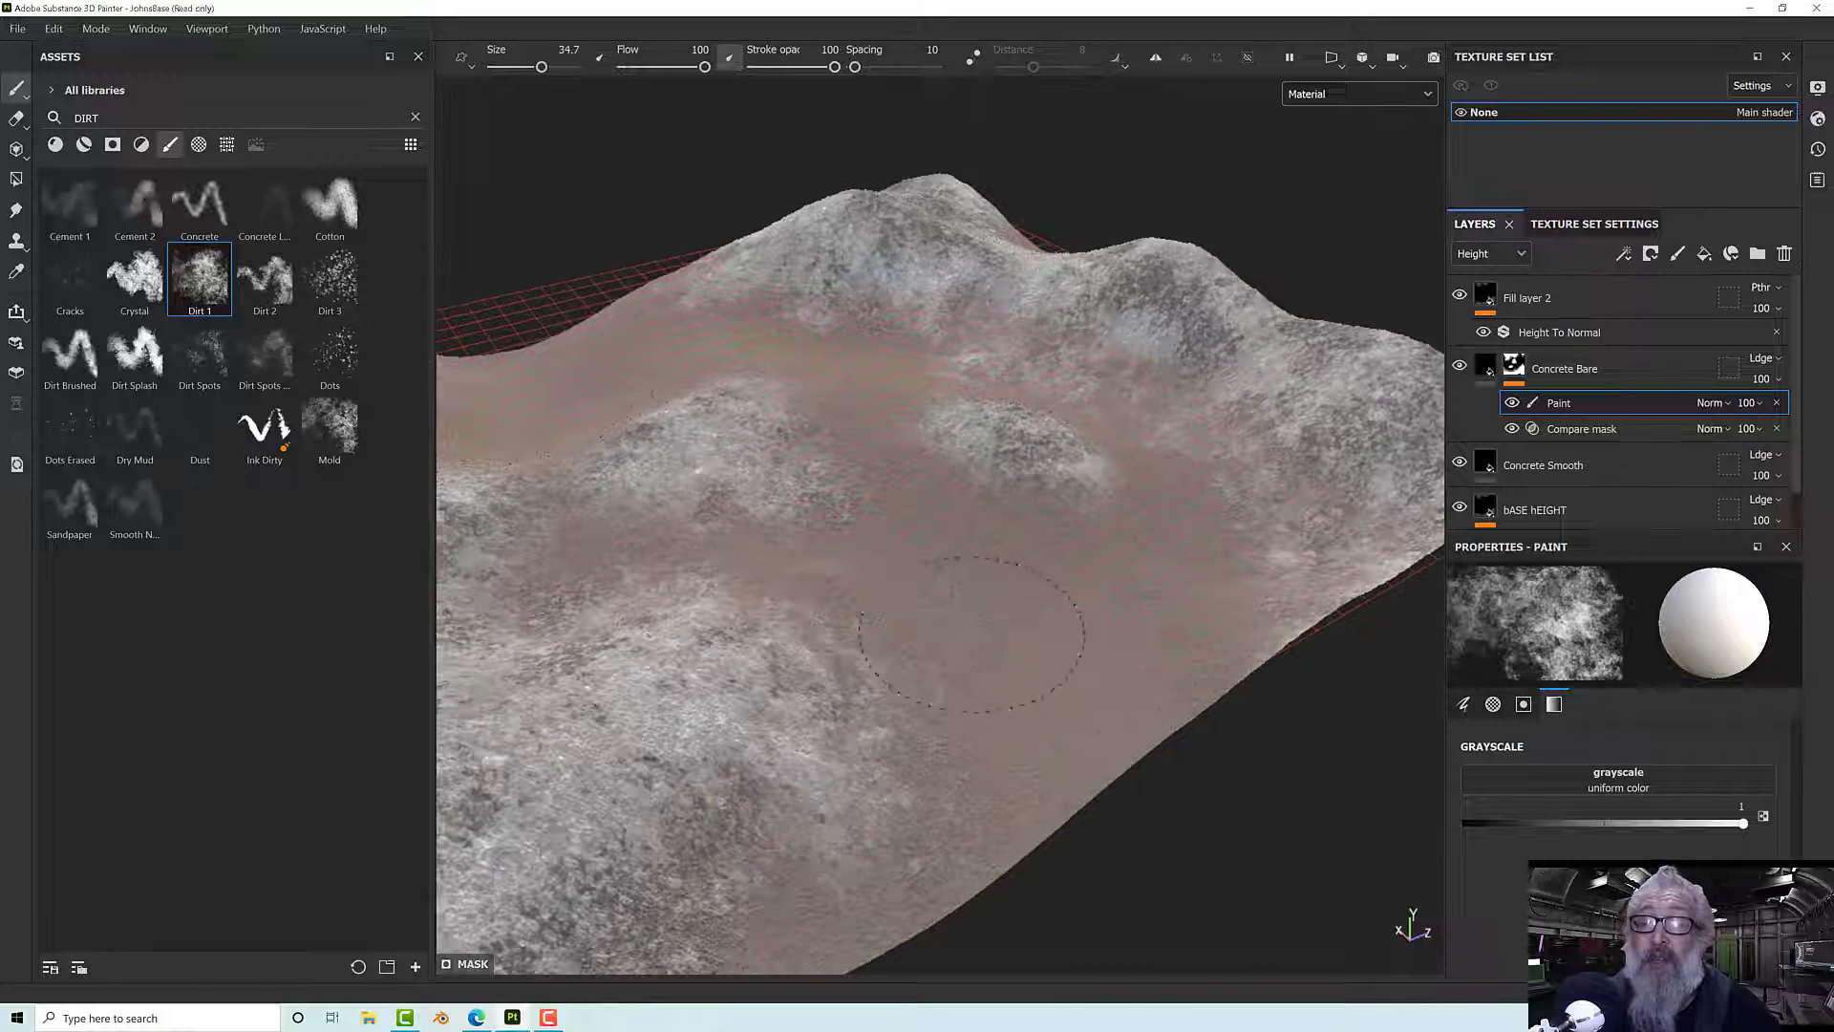
- Set the paint grayscale to 0 and brush Concrete Bare away from the hill near the terrain corner
left_click_drag(1744, 823, 1435, 833)
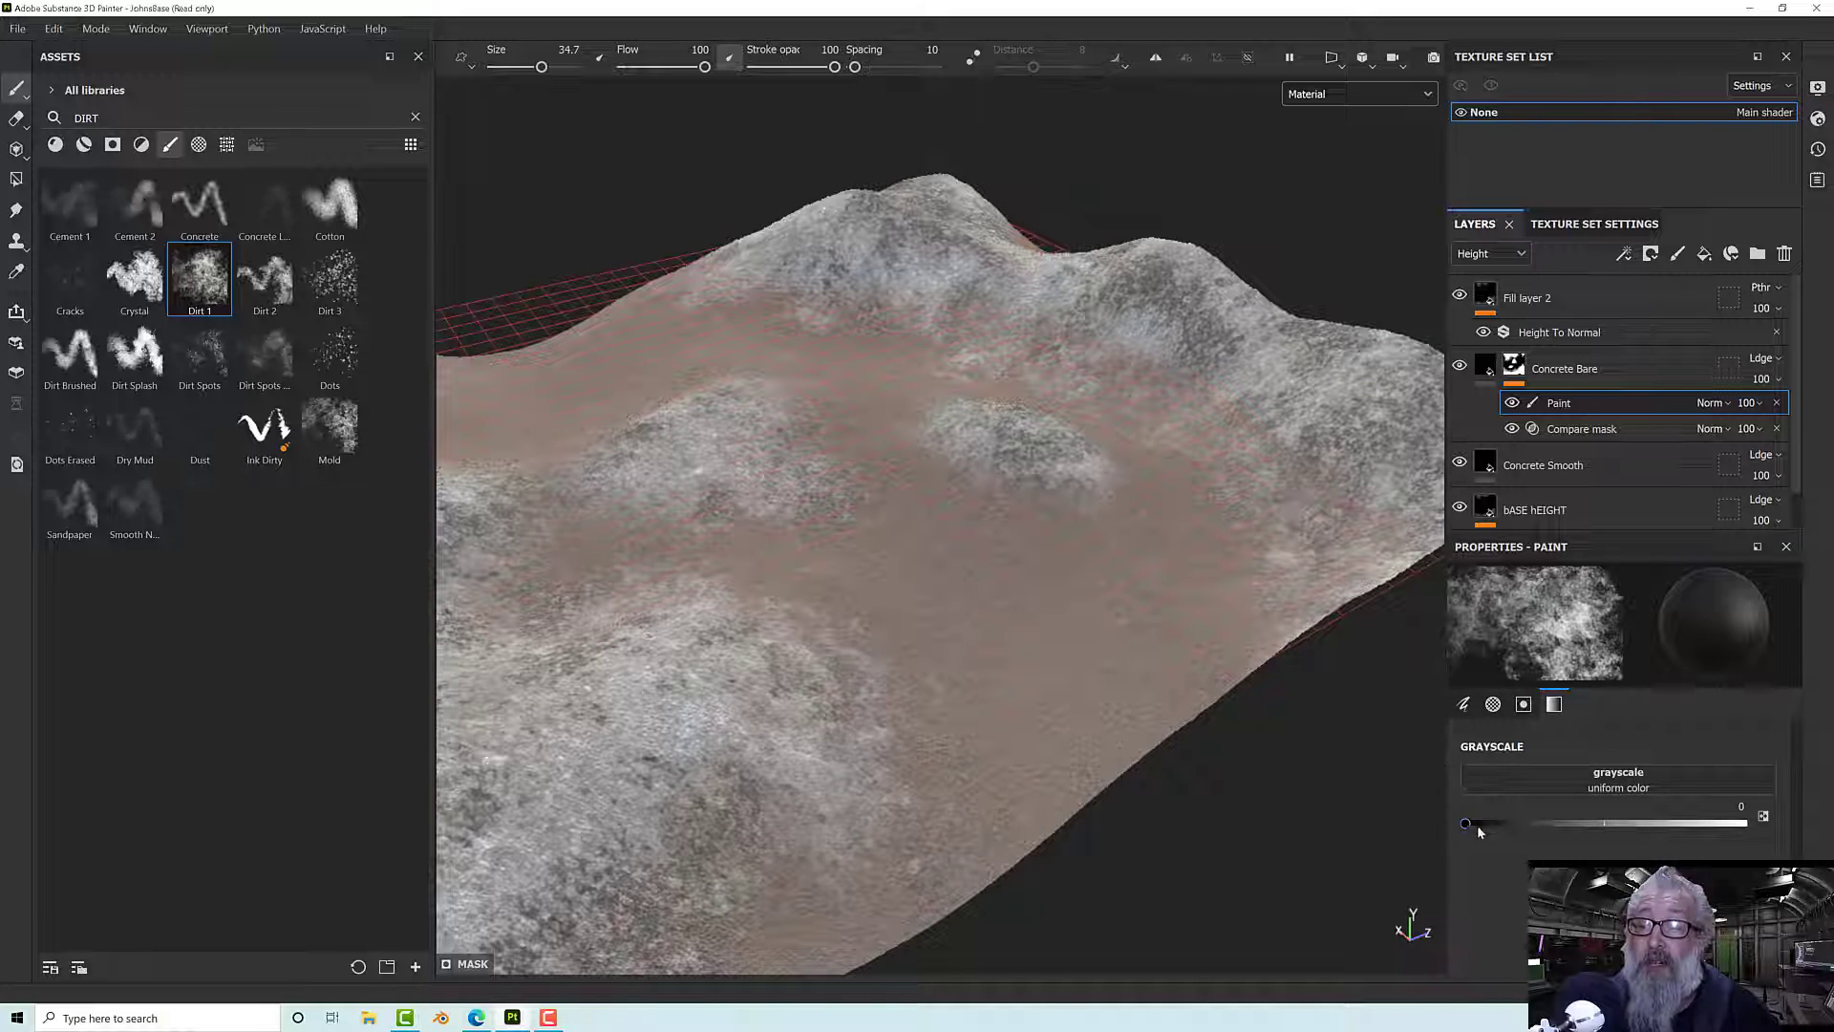
mouse_move(736, 475)
left_mouse_down("alt")
mouse_move(704, 593)
mouse_move(888, 528)
mouse_move(856, 679)
left_mouse_up("alt")
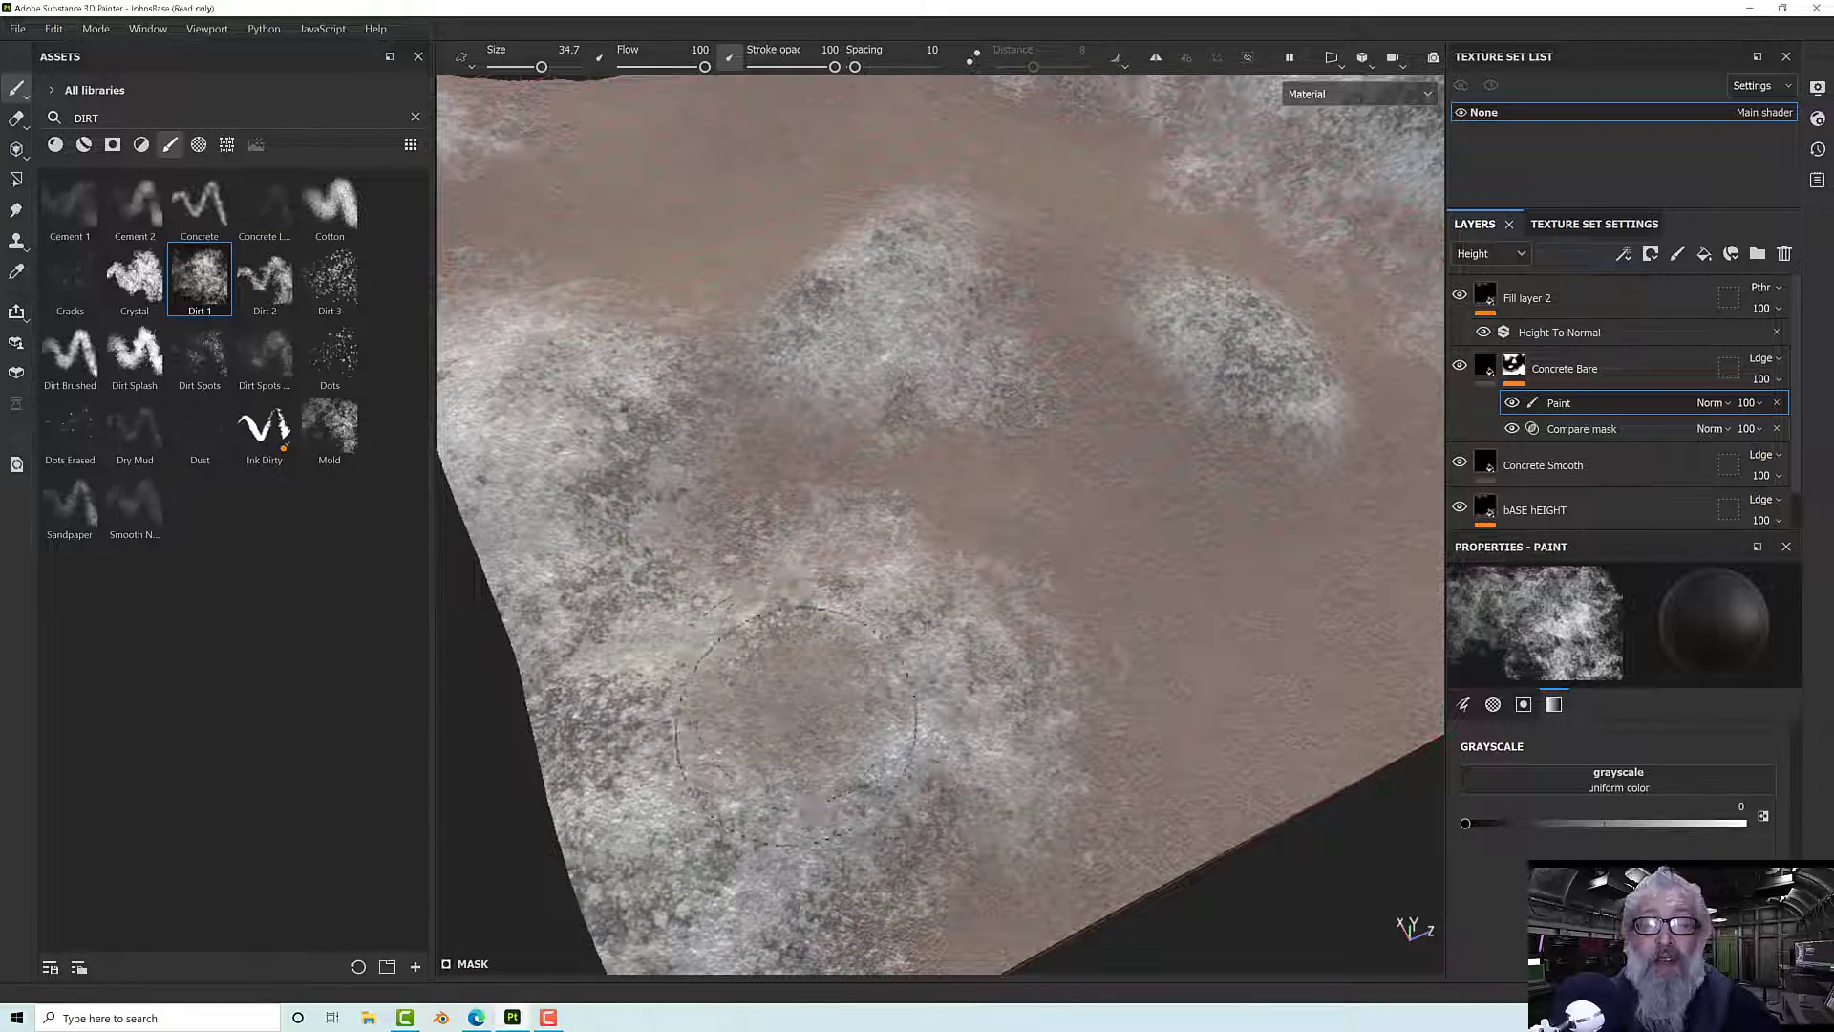
mouse_move(769, 723)
left_mouse_down("alt")
mouse_move(671, 393)
mouse_move(573, 410)
mouse_move(1118, 600)
mouse_move(1052, 651)
mouse_move(1094, 705)
left_mouse_up("alt")
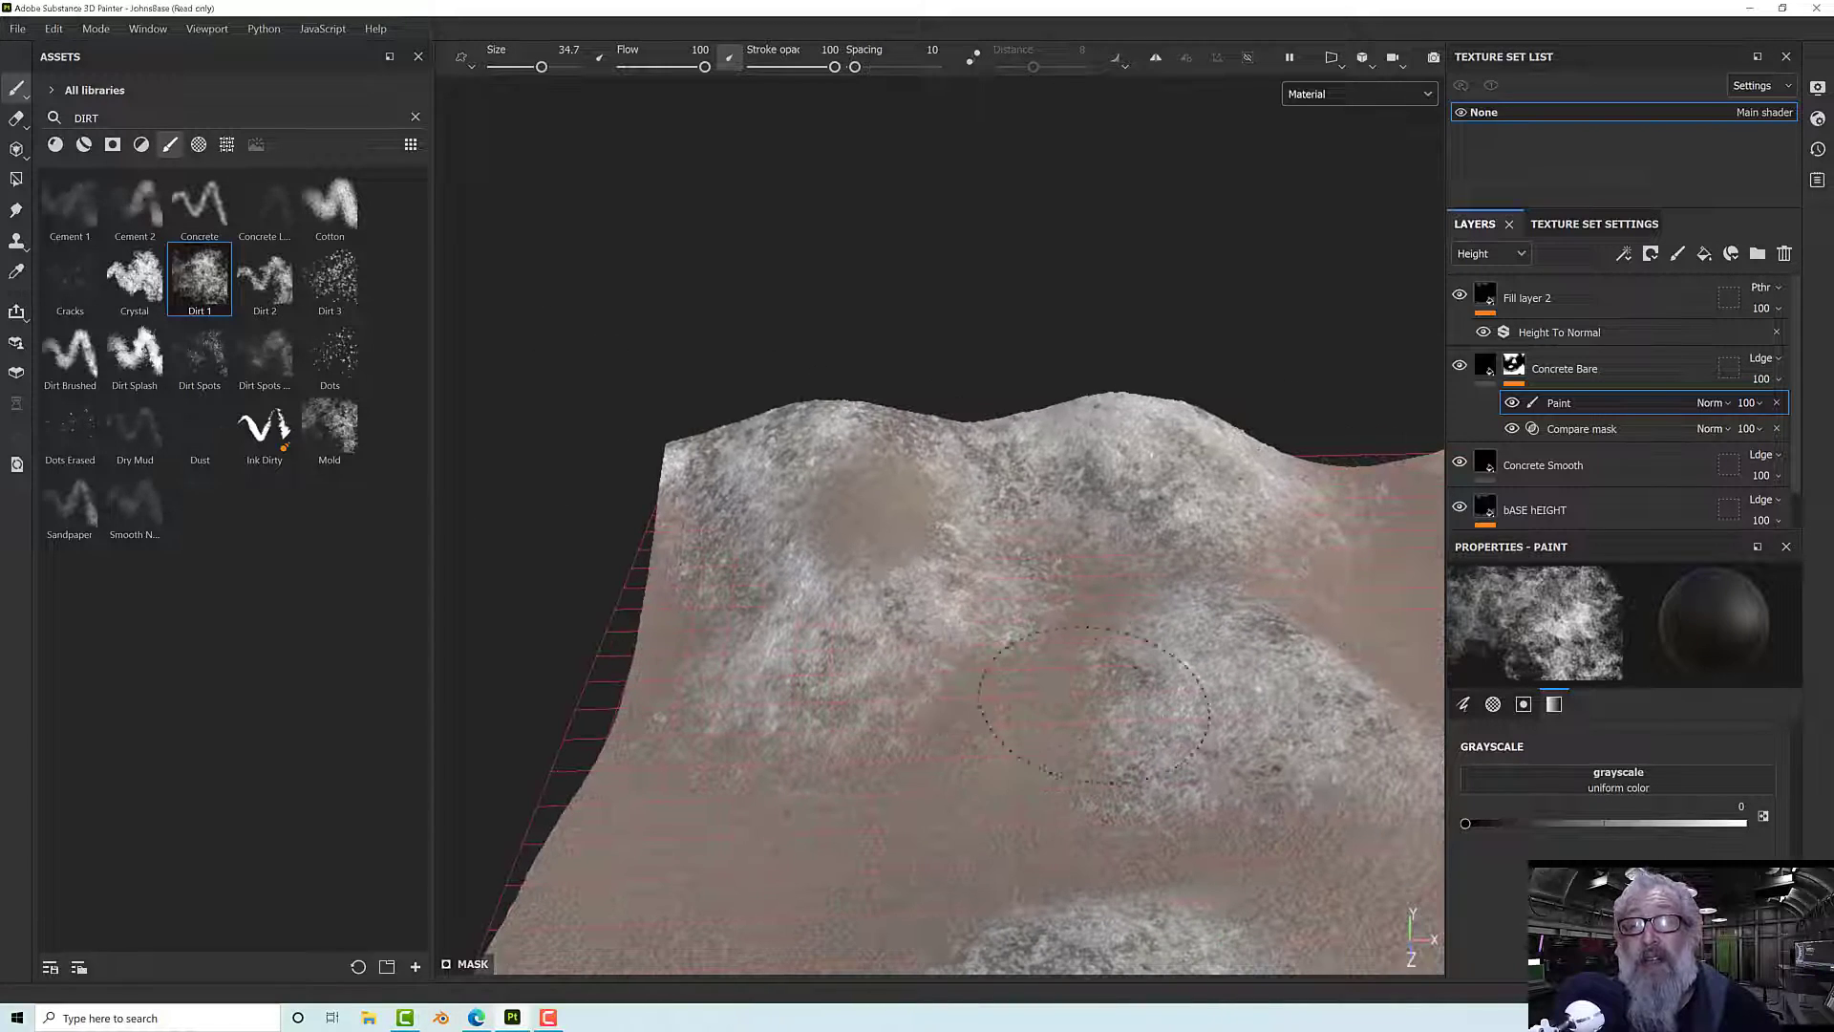
mouse_move(932, 586)
left_mouse_down("alt")
mouse_move(1039, 647)
mouse_move(1037, 678)
mouse_move(1119, 483)
mouse_move(1194, 578)
mouse_move(983, 443)
mouse_move(1048, 422)
mouse_move(891, 733)
mouse_move(894, 716)
left_mouse_up("alt")
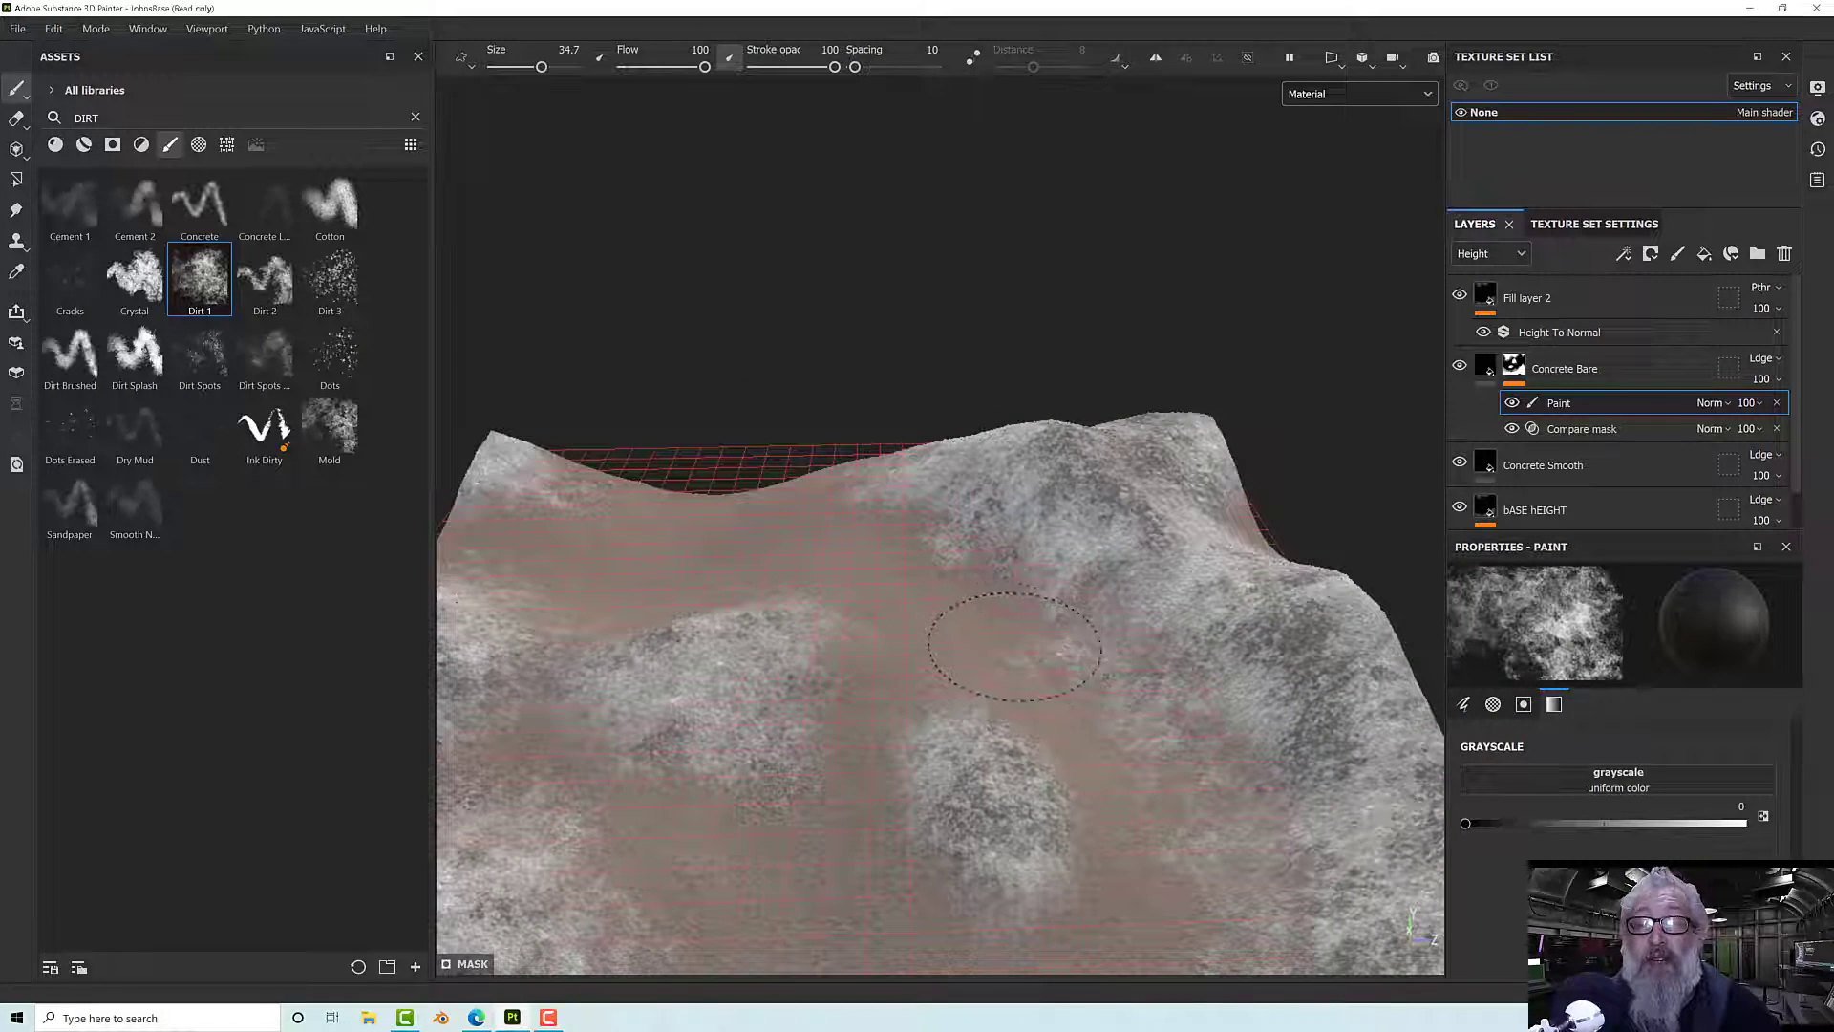
mouse_move(1016, 652)
left_mouse_down("alt")
mouse_move(901, 577)
mouse_move(863, 577)
mouse_move(1166, 549)
left_mouse_up("alt")
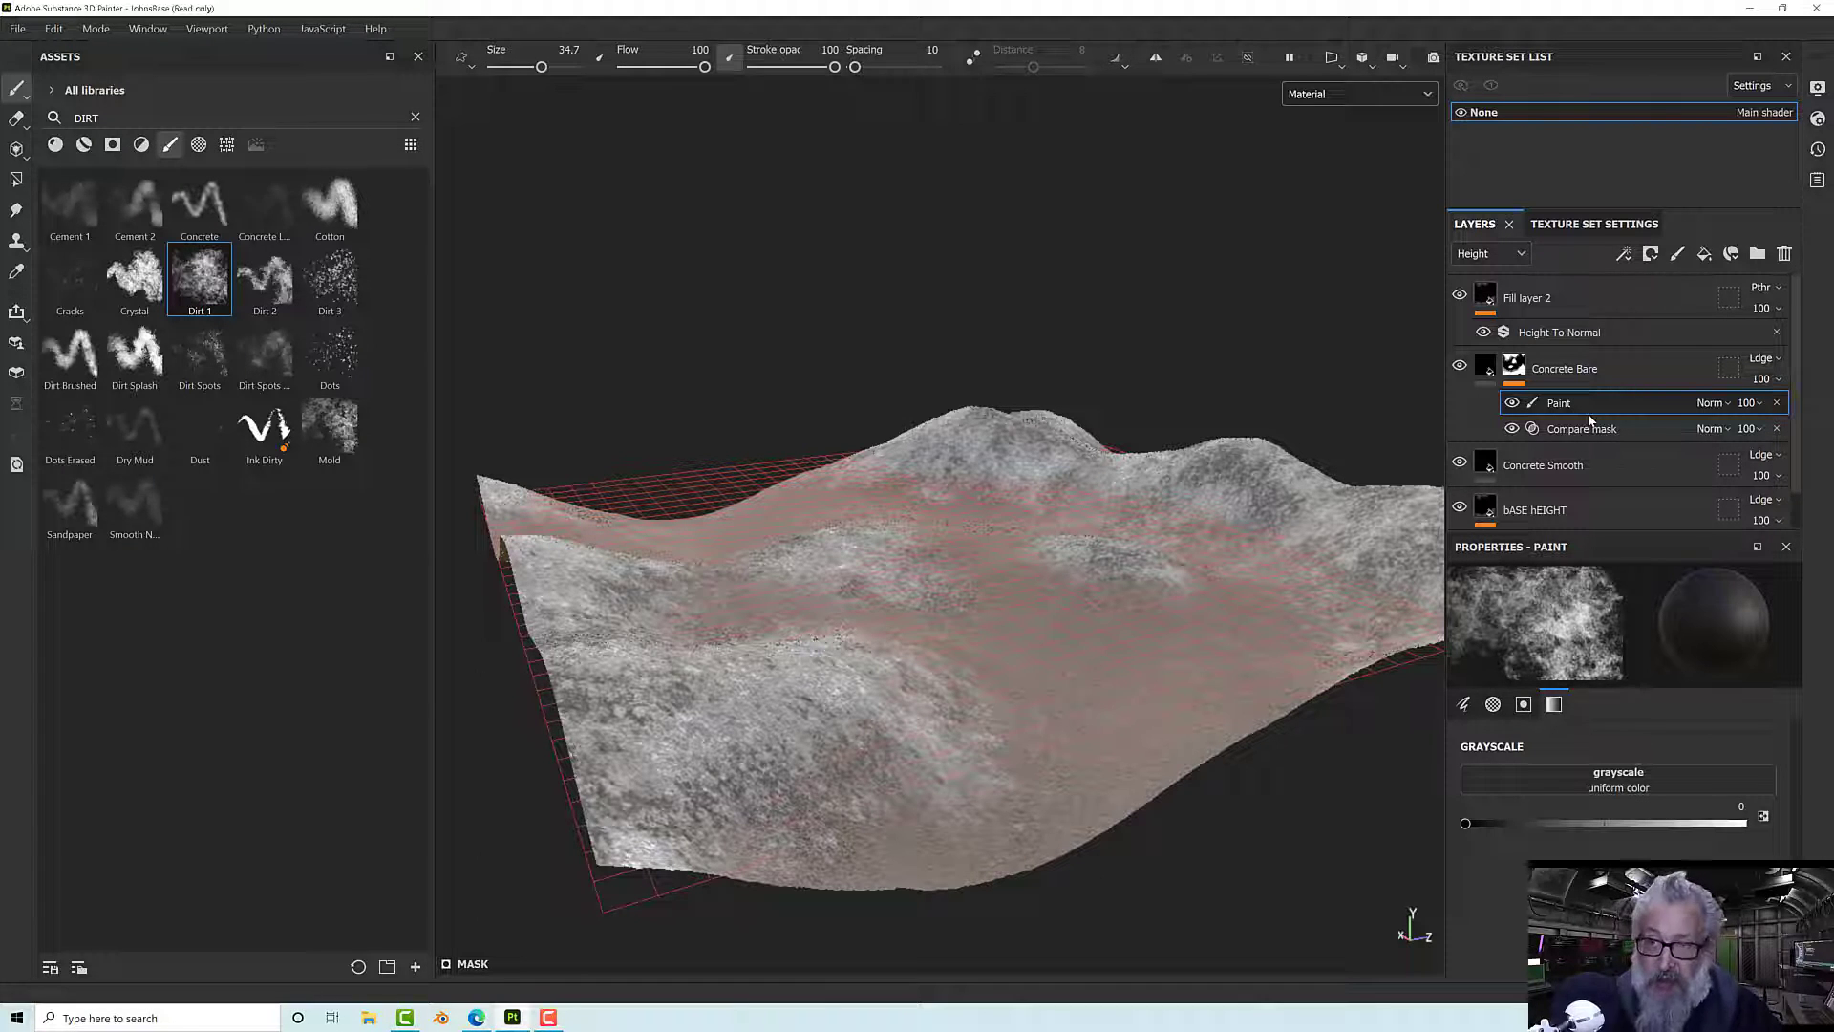
- Add a Fill effect above the Paint effect in the Concrete Bare mask and search the texture assets for grunge
right_click(1565, 404)
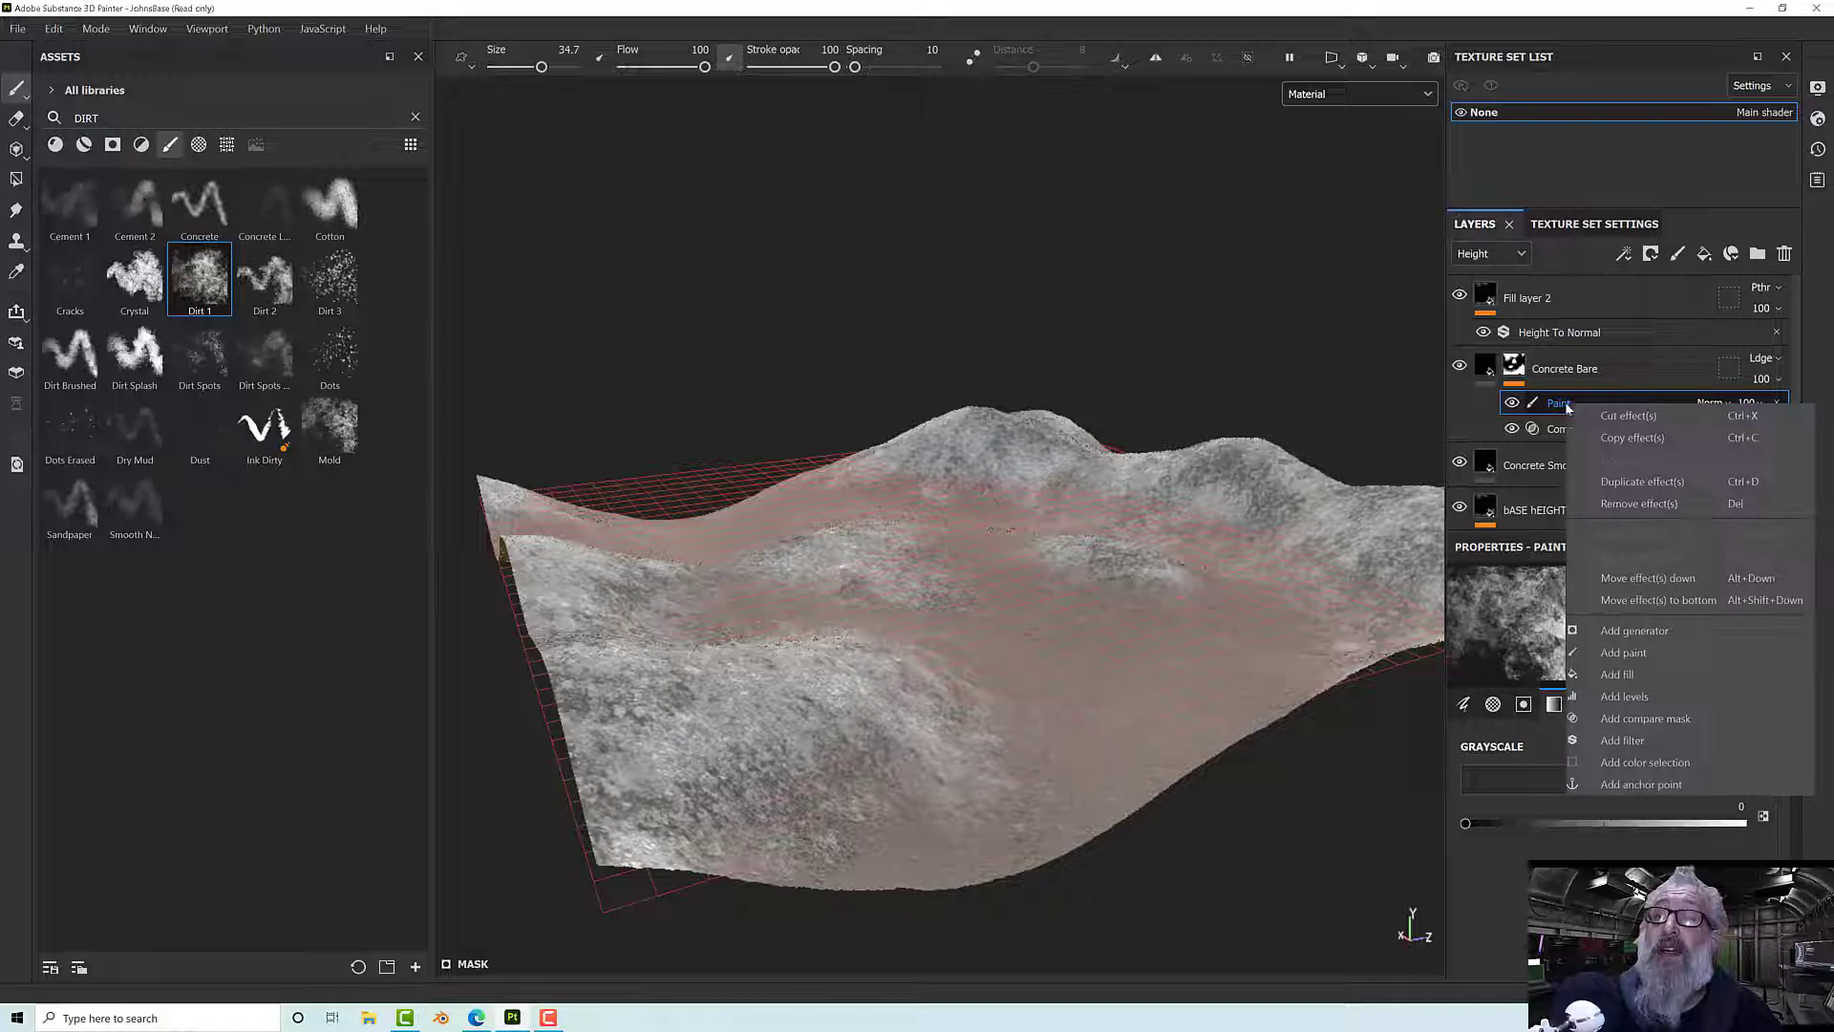
left_click(1646, 676)
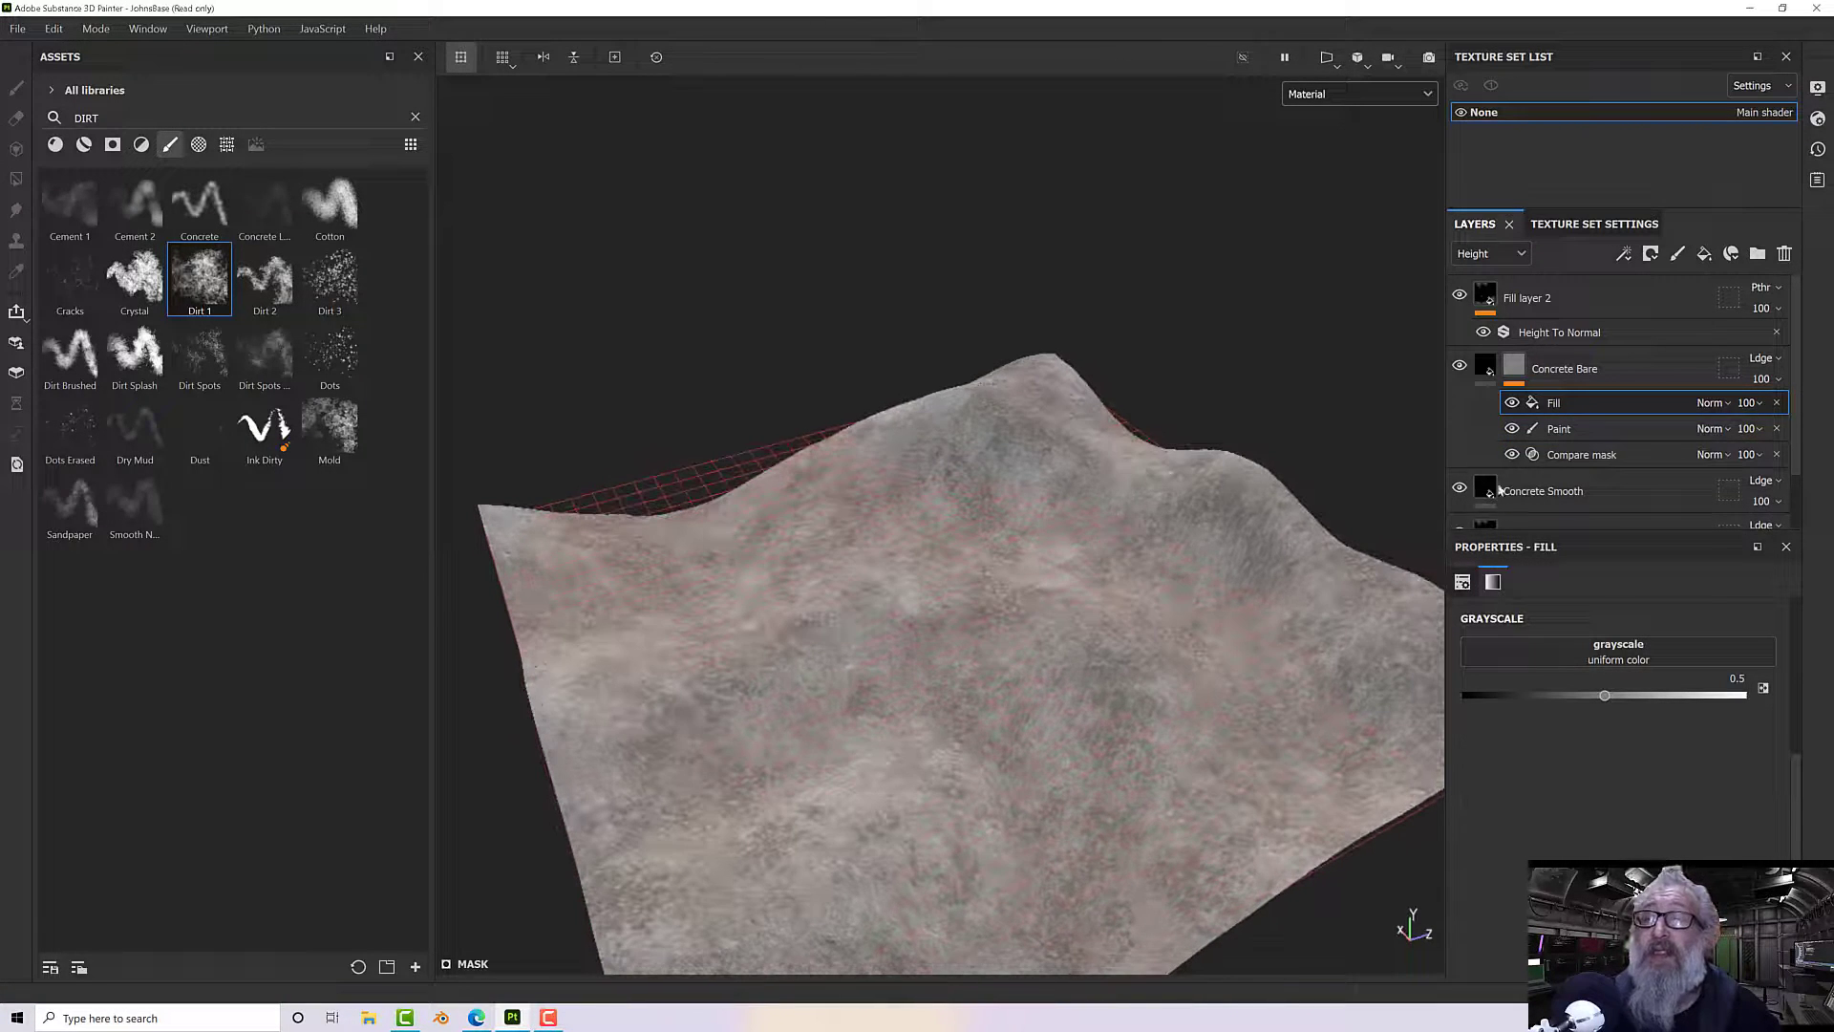
left_click(255, 144)
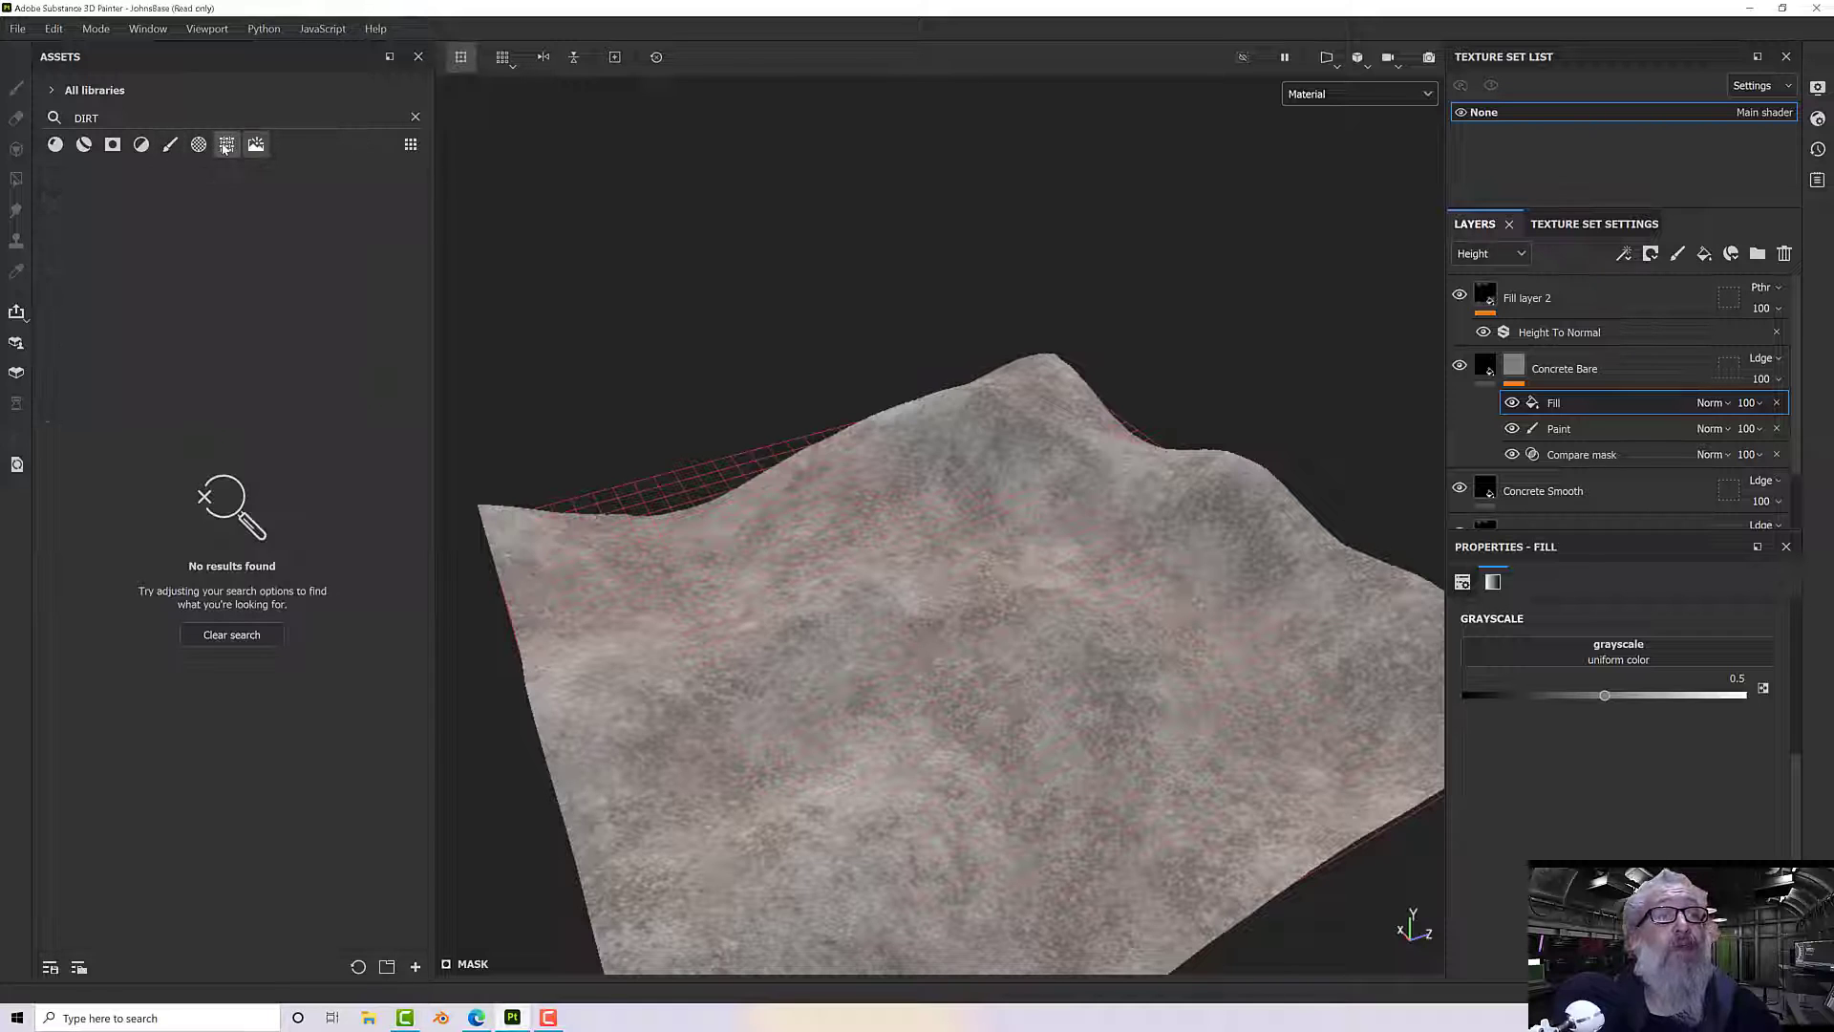
left_click(227, 144)
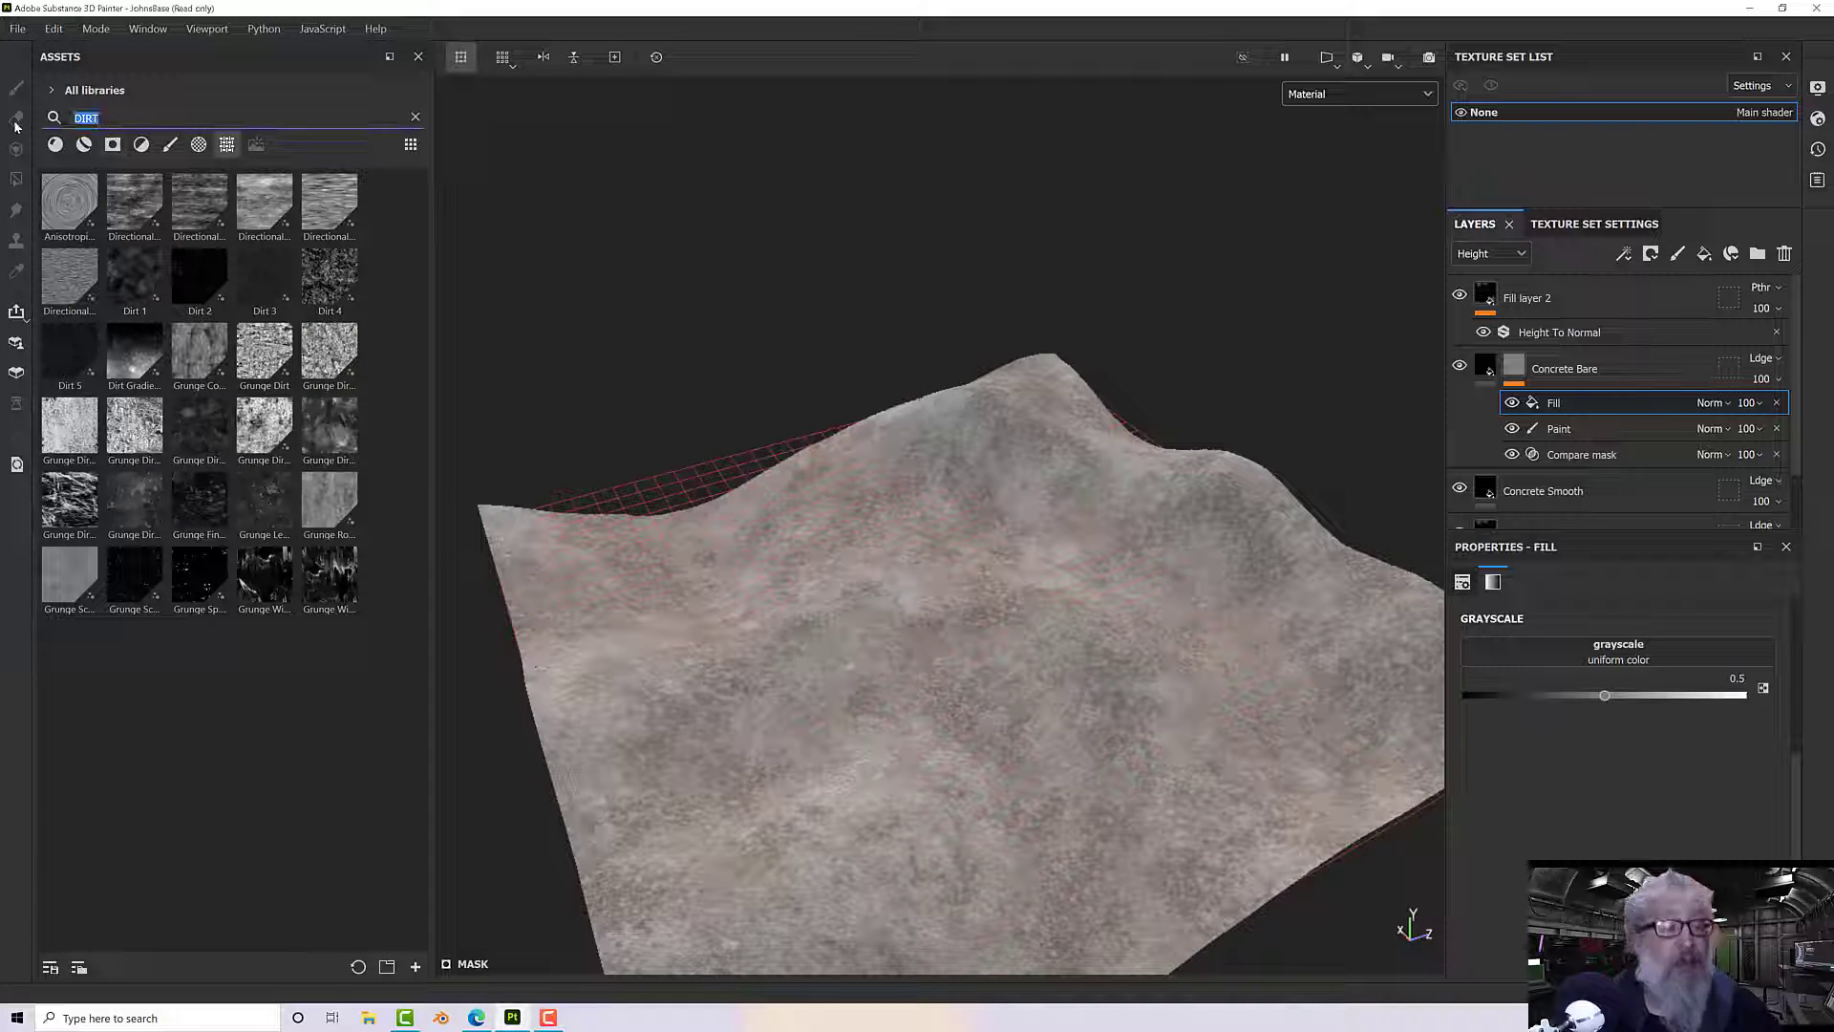
type("gru")
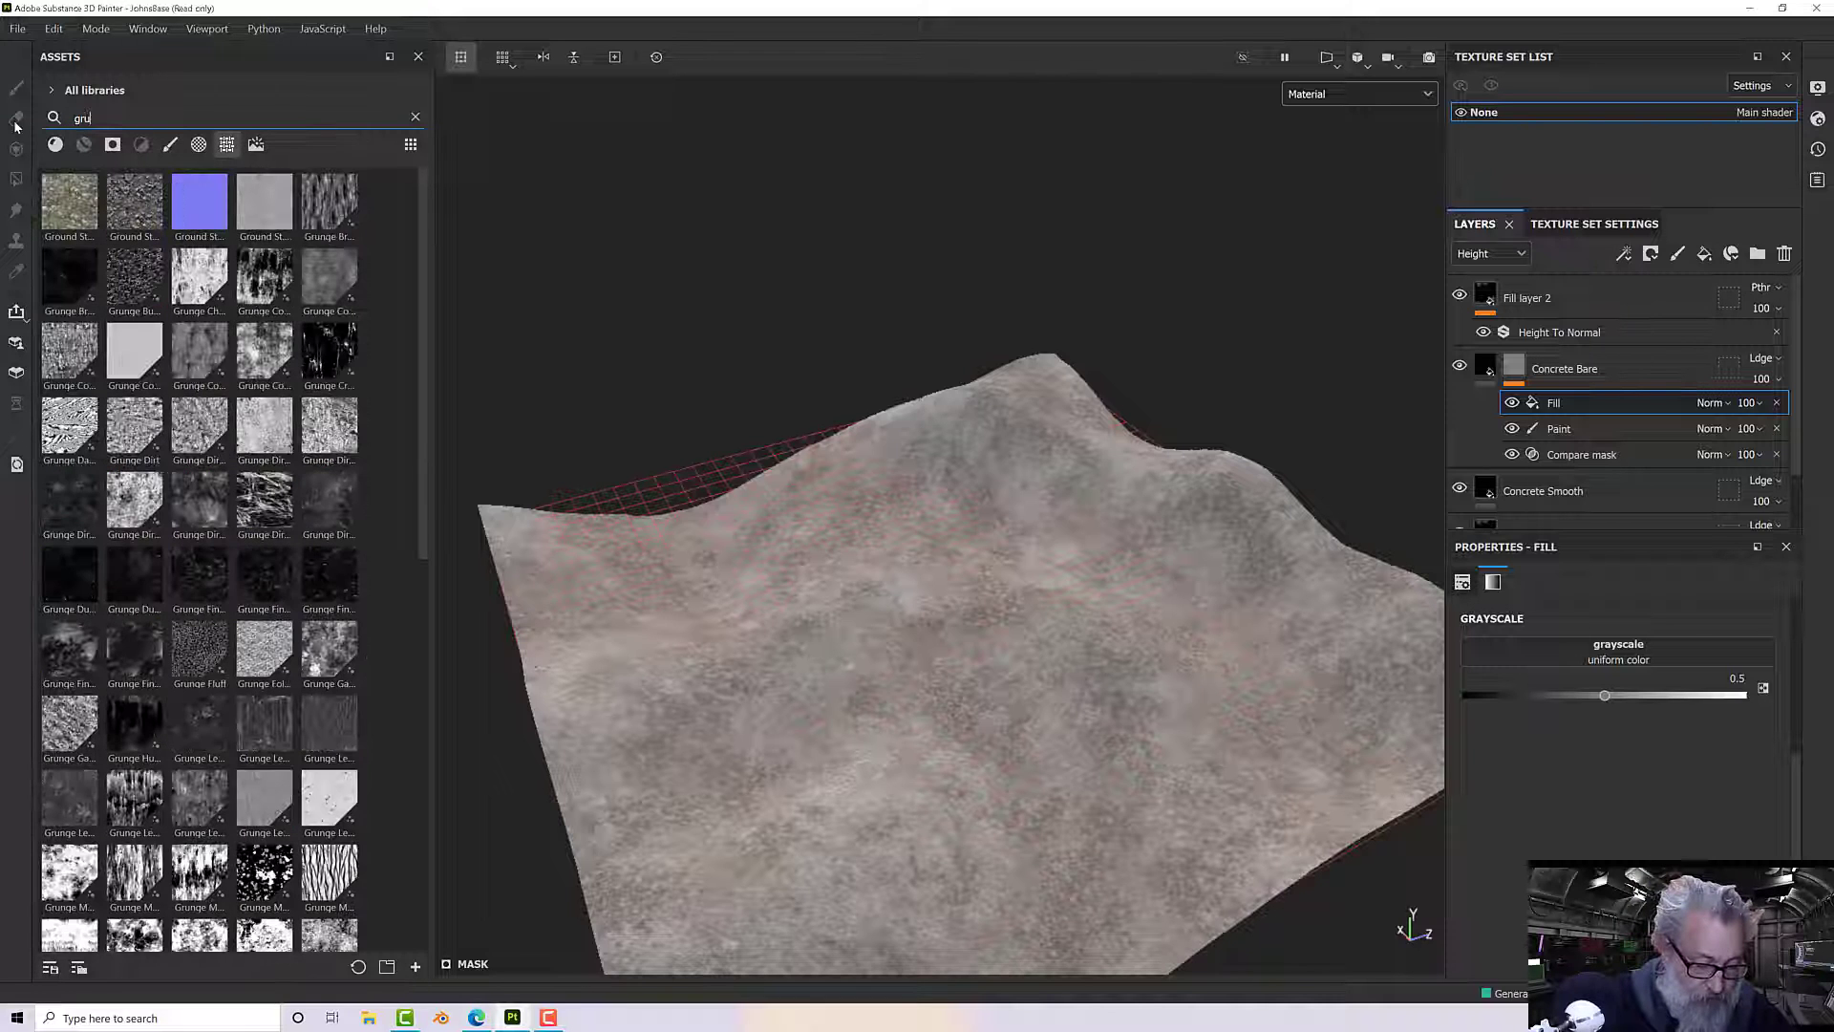
type("nge")
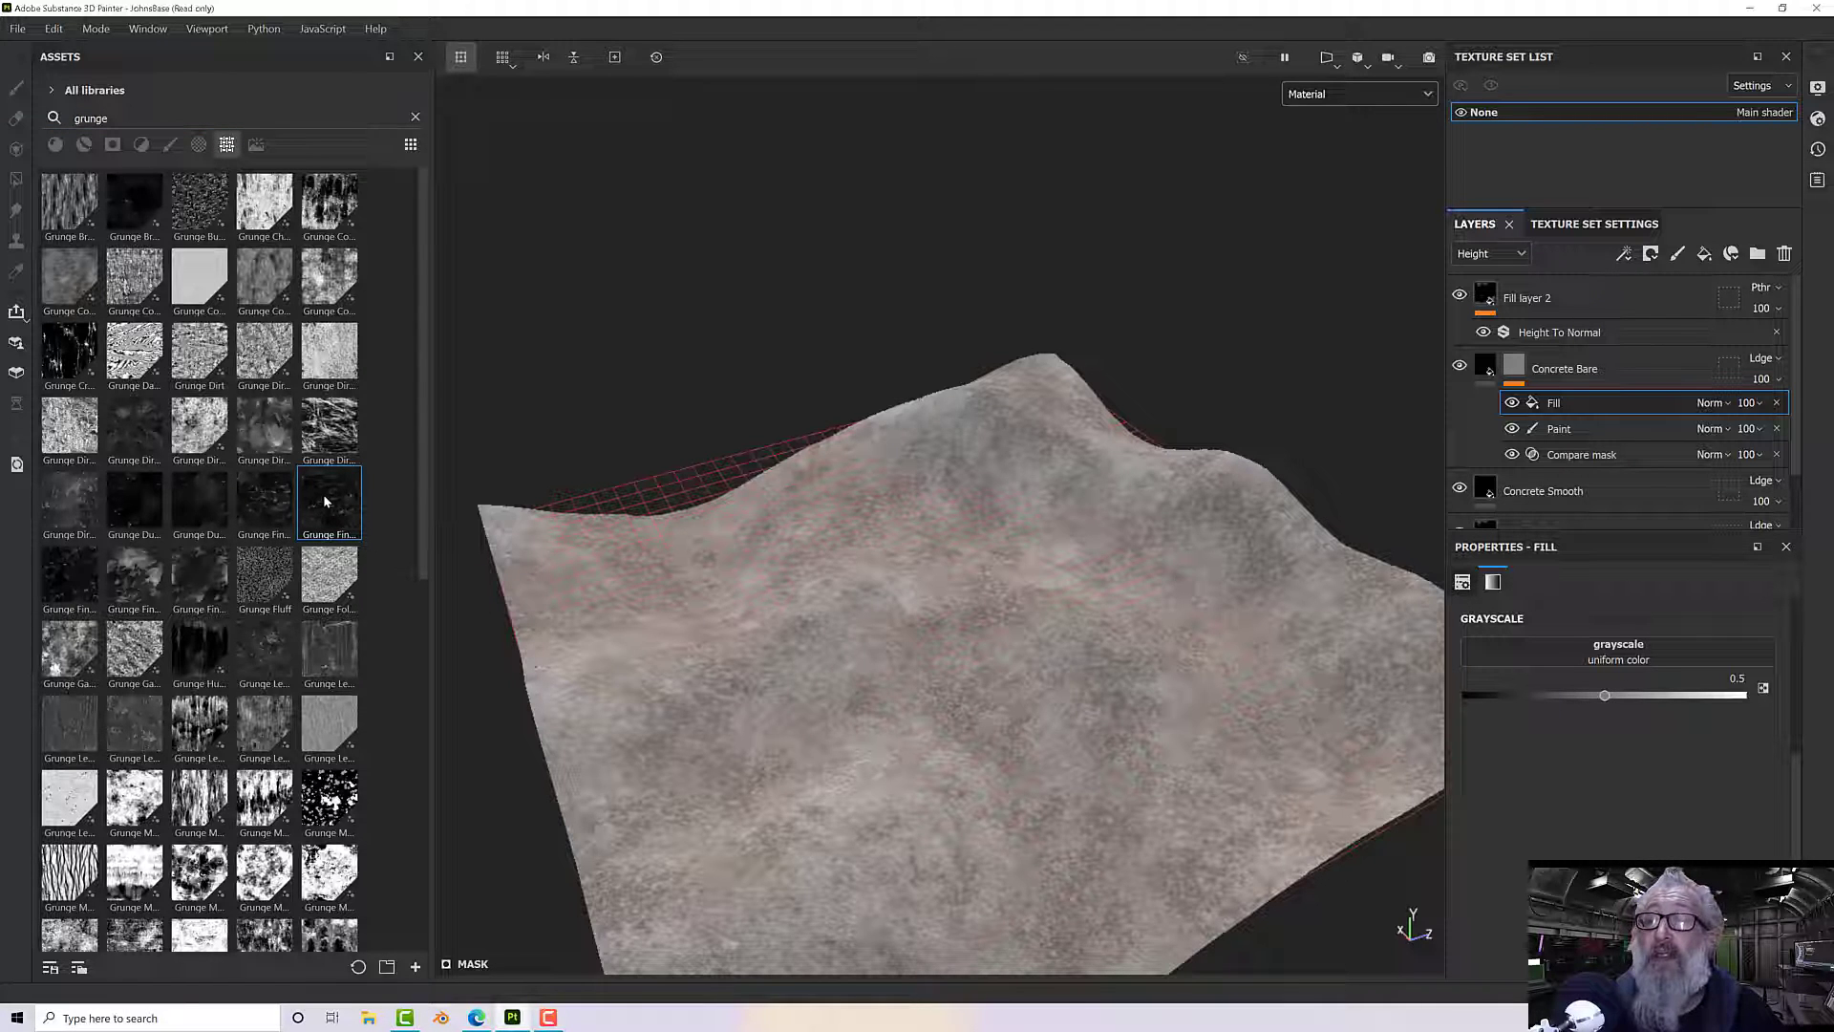
- Apply Grunge Fingerprints Dusty to the Fill effect in the Concrete Bare mask and set its blending mode to Multiply
mouse_move(324, 501)
left_click_drag(325, 492, 1540, 657)
left_click_drag(1371, 671, 1253, 602, "alt")
scroll(1027, 613, "up", 3)
left_click(1708, 404)
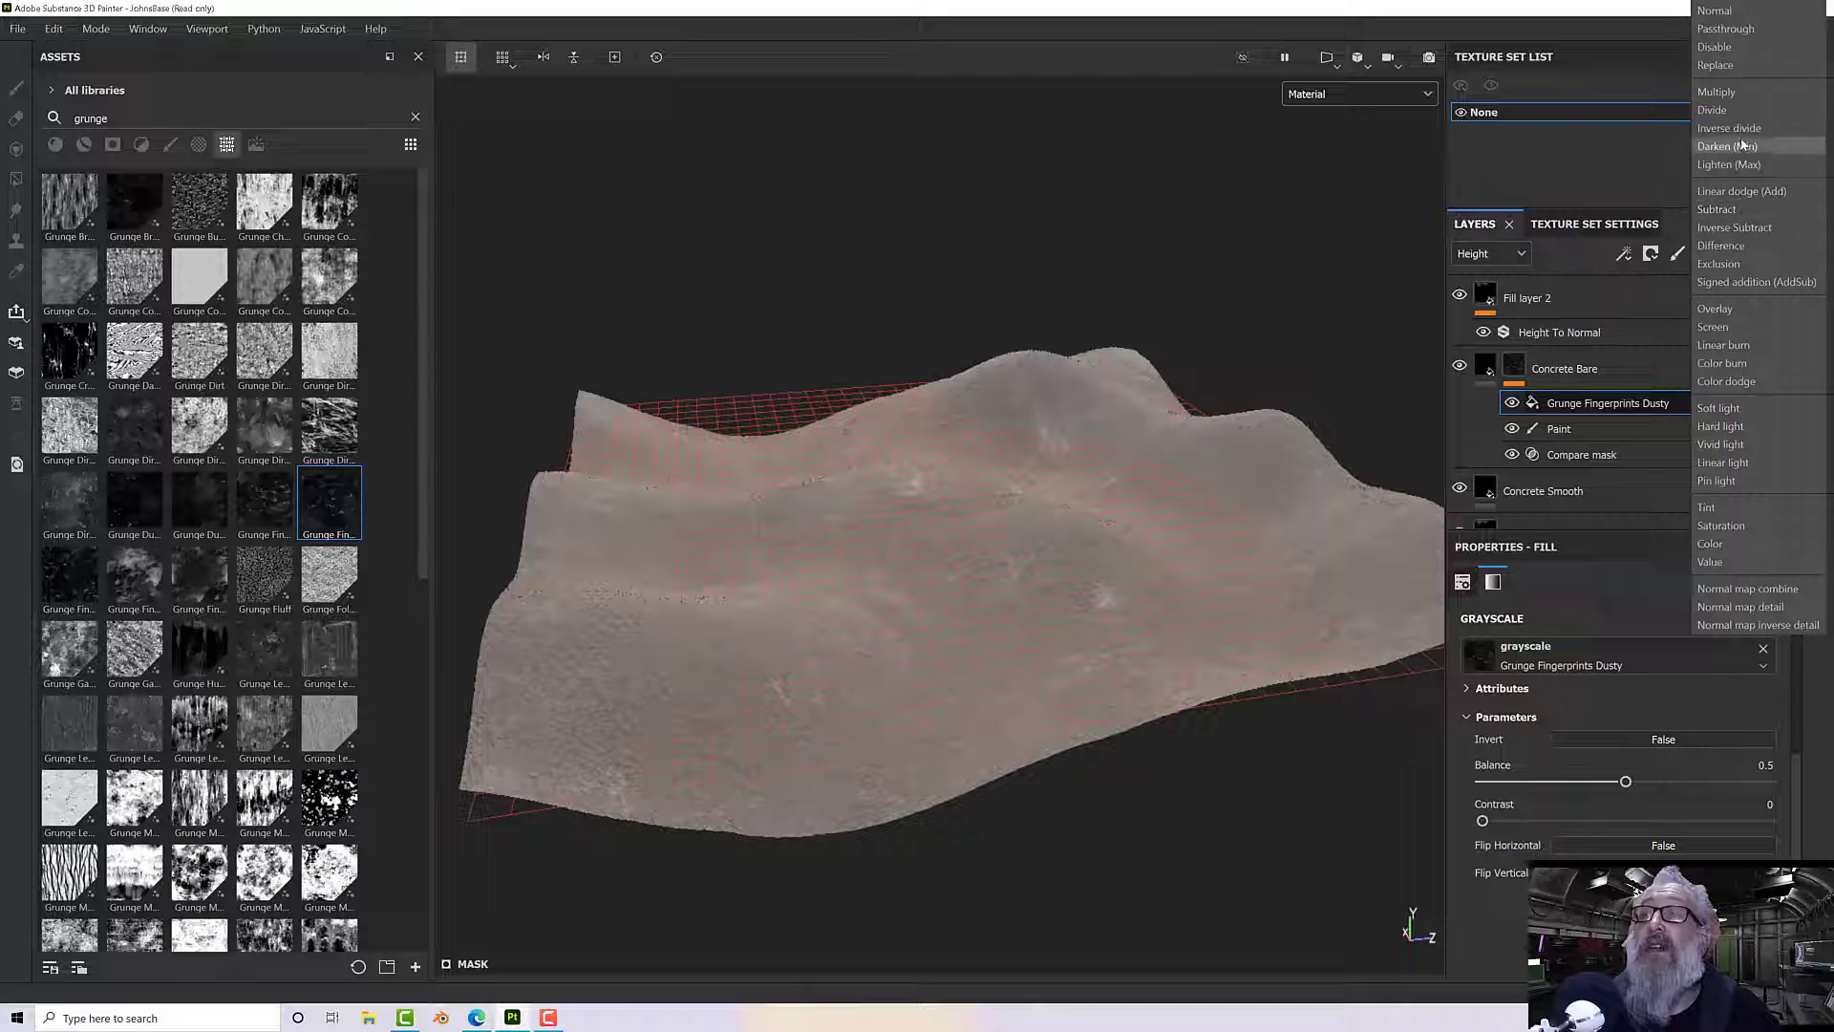
left_click(1737, 97)
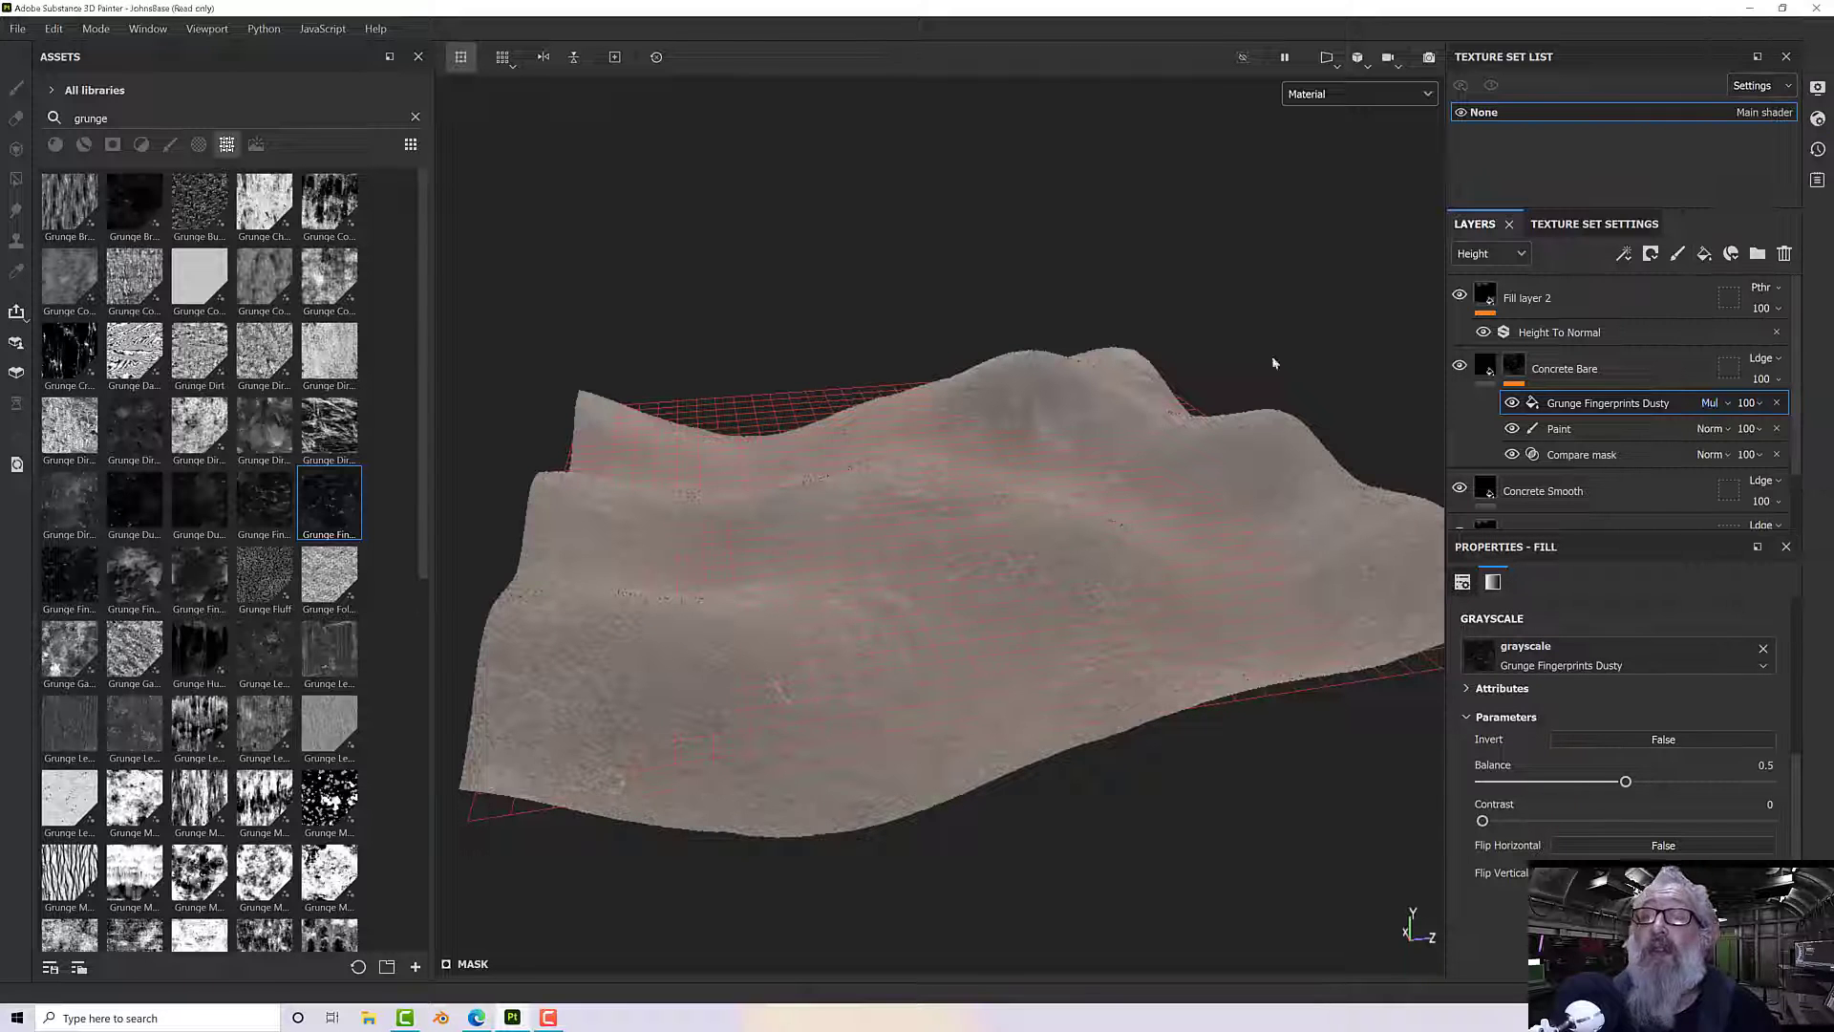
left_click_drag(1274, 363, 1021, 477, "alt")
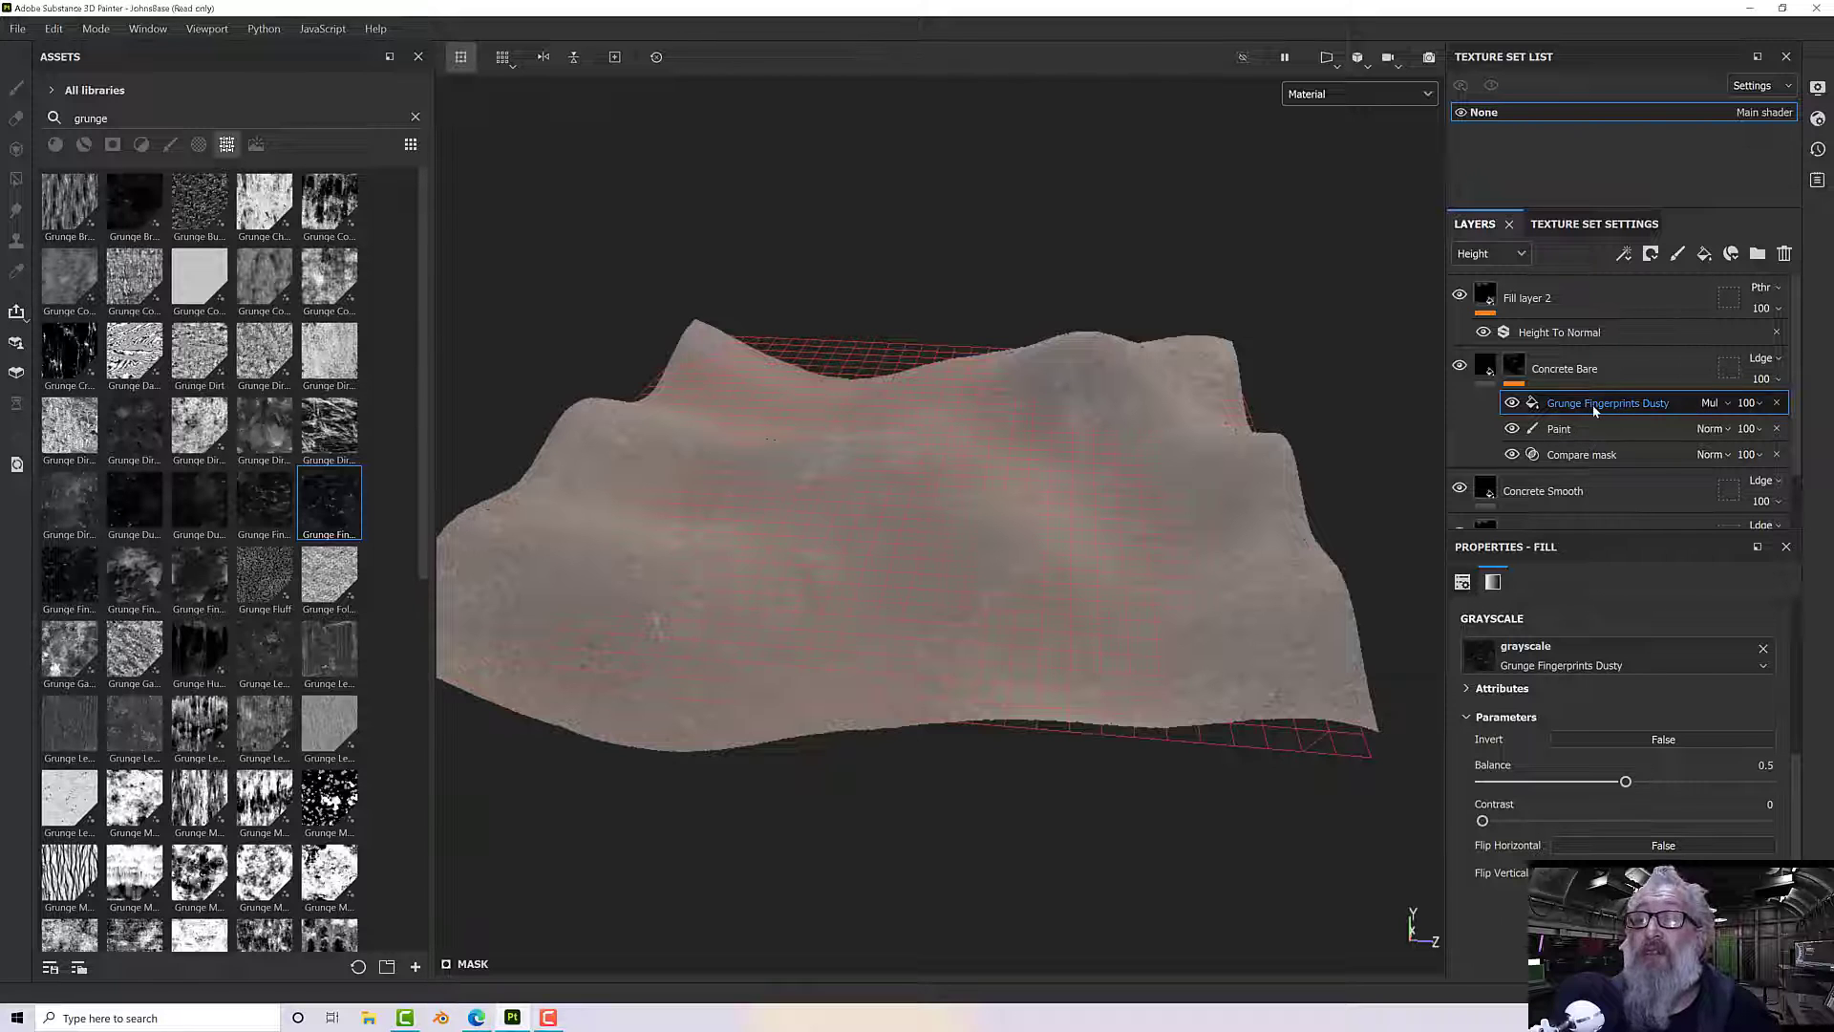
scroll(1031, 532, "up", 2)
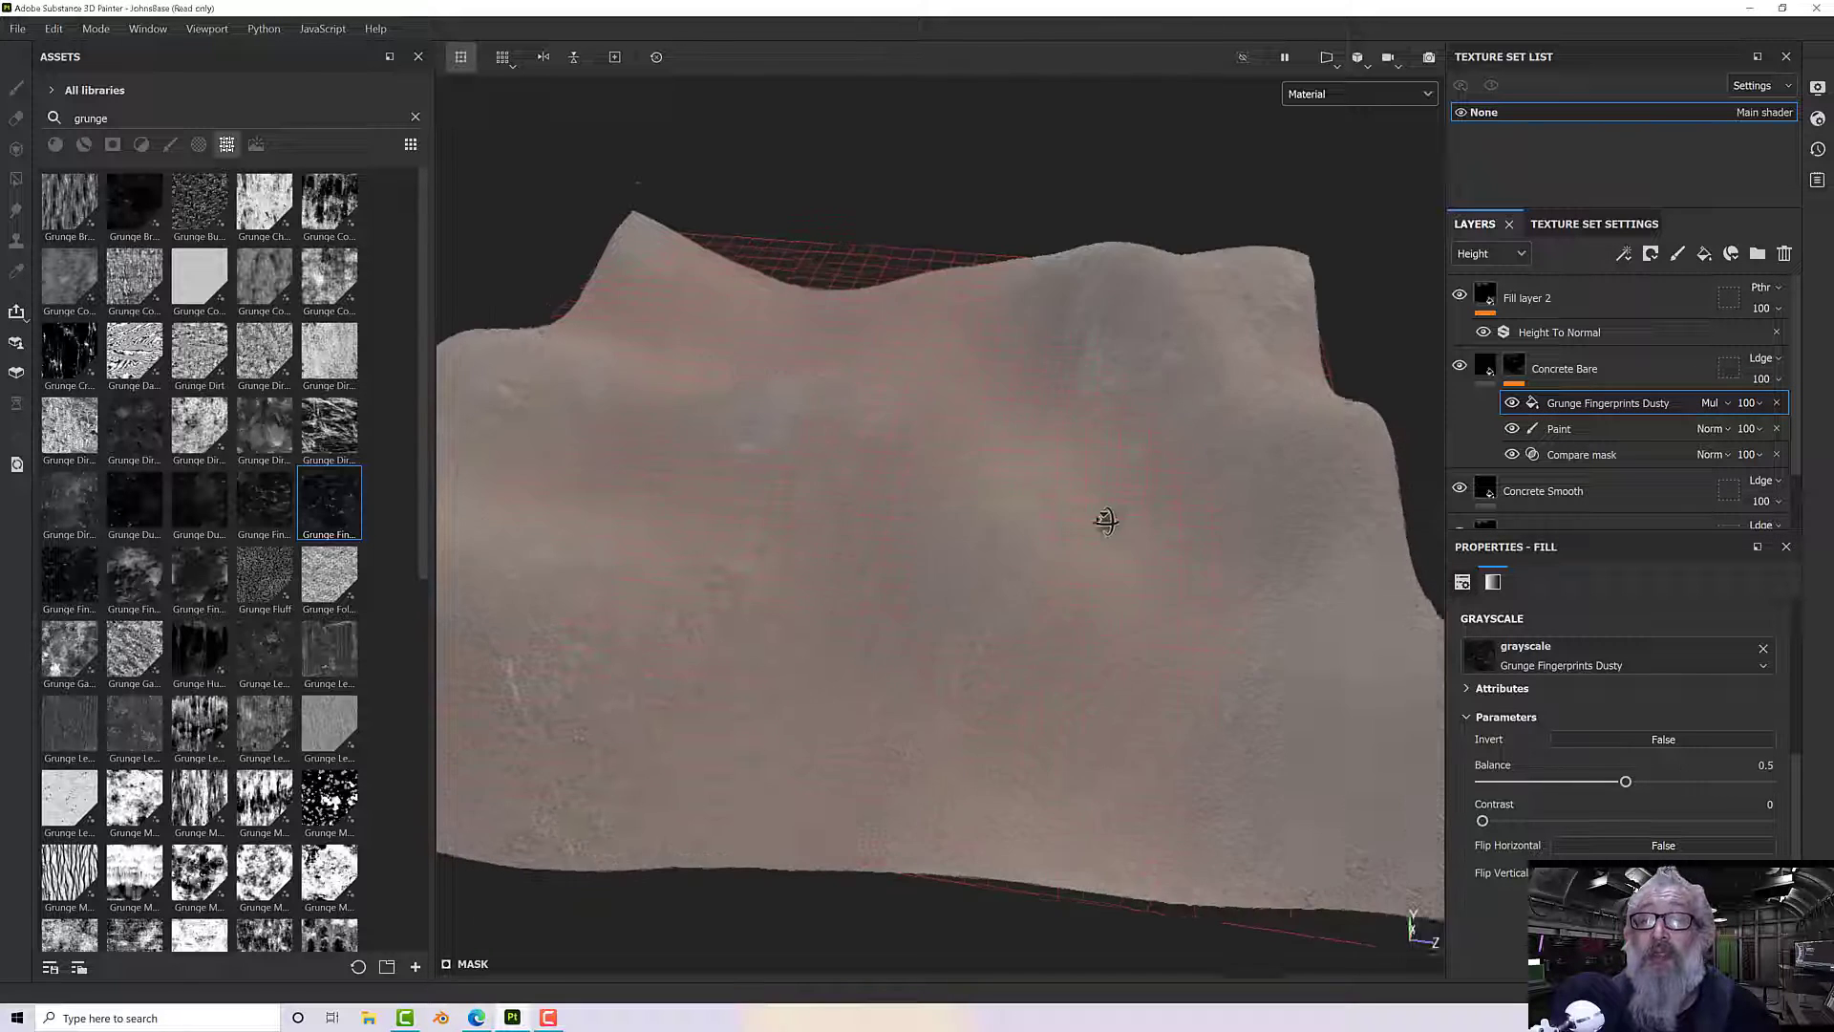
scroll(1106, 521, "up", 1)
- Delete the Grunge Fingerprints Dusty fill from the Concrete Bare mask
left_click(1781, 405)
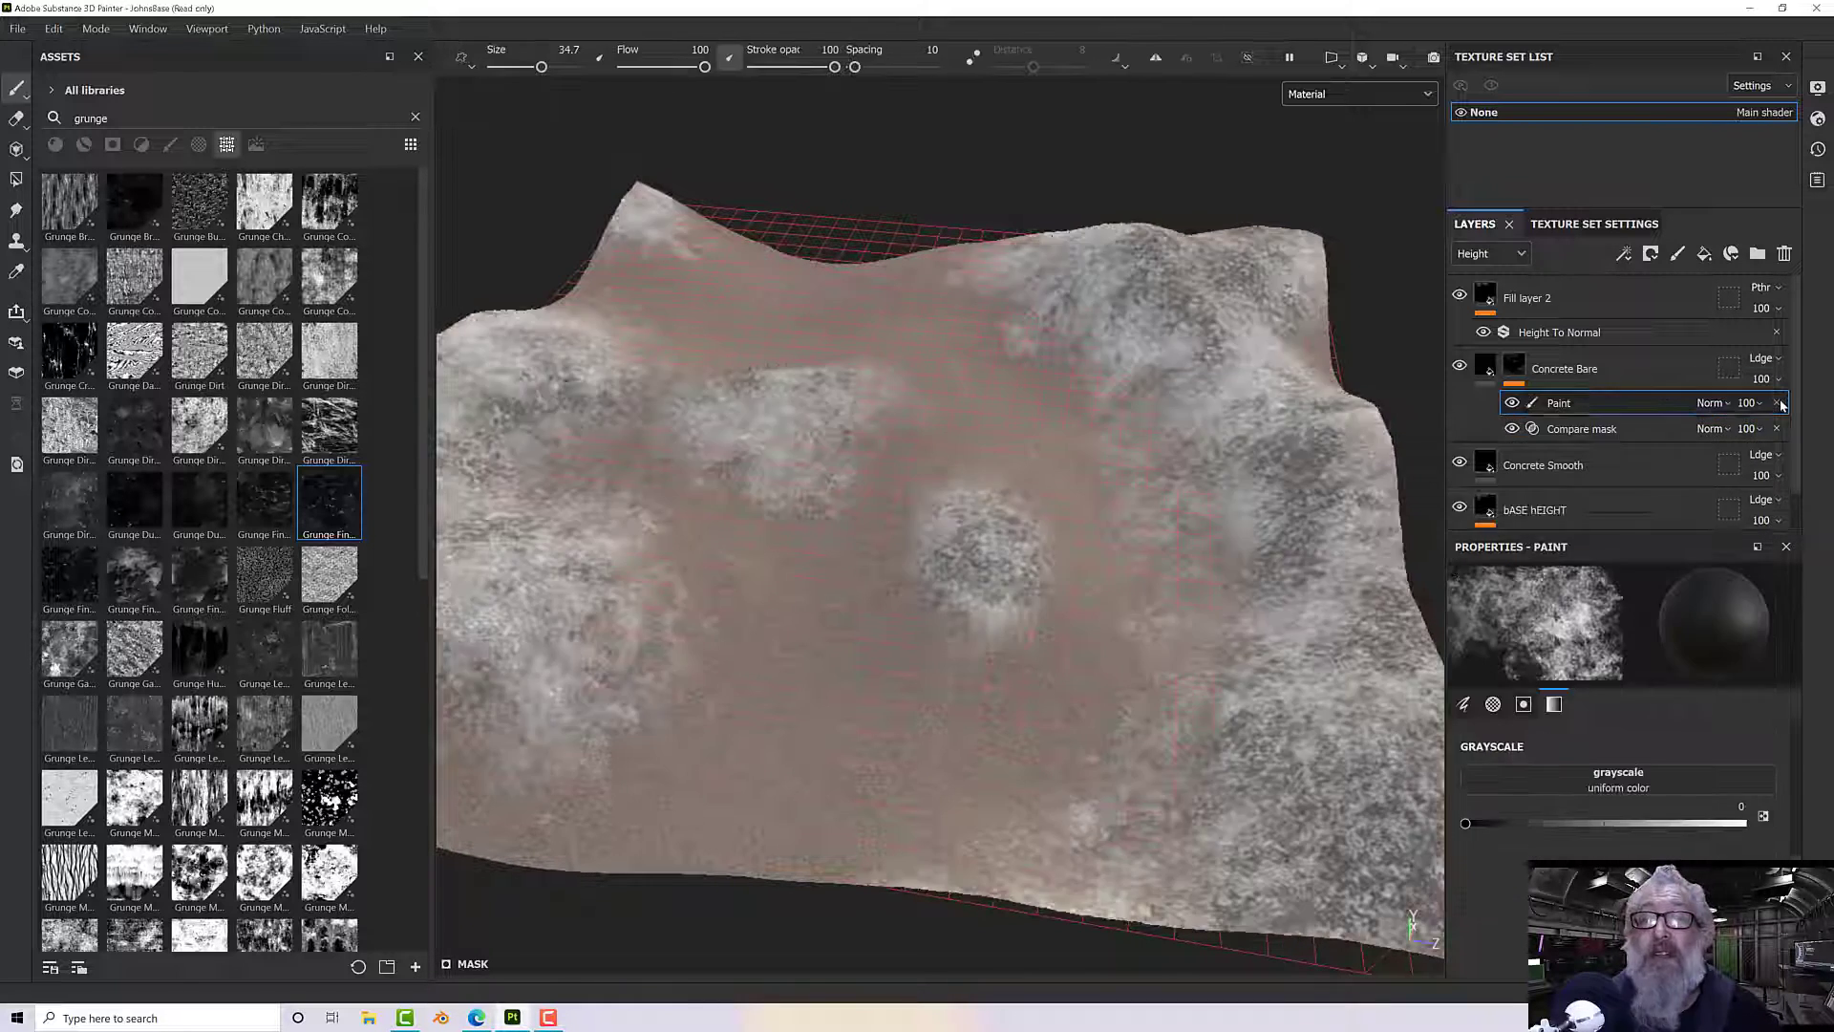
mouse_move(1118, 503)
left_mouse_down("alt")
mouse_move(1044, 540)
mouse_move(1118, 471)
mouse_move(1081, 509)
left_mouse_up("alt")
scroll(1023, 524, "down", 3)
scroll(1080, 509, "up", 5)
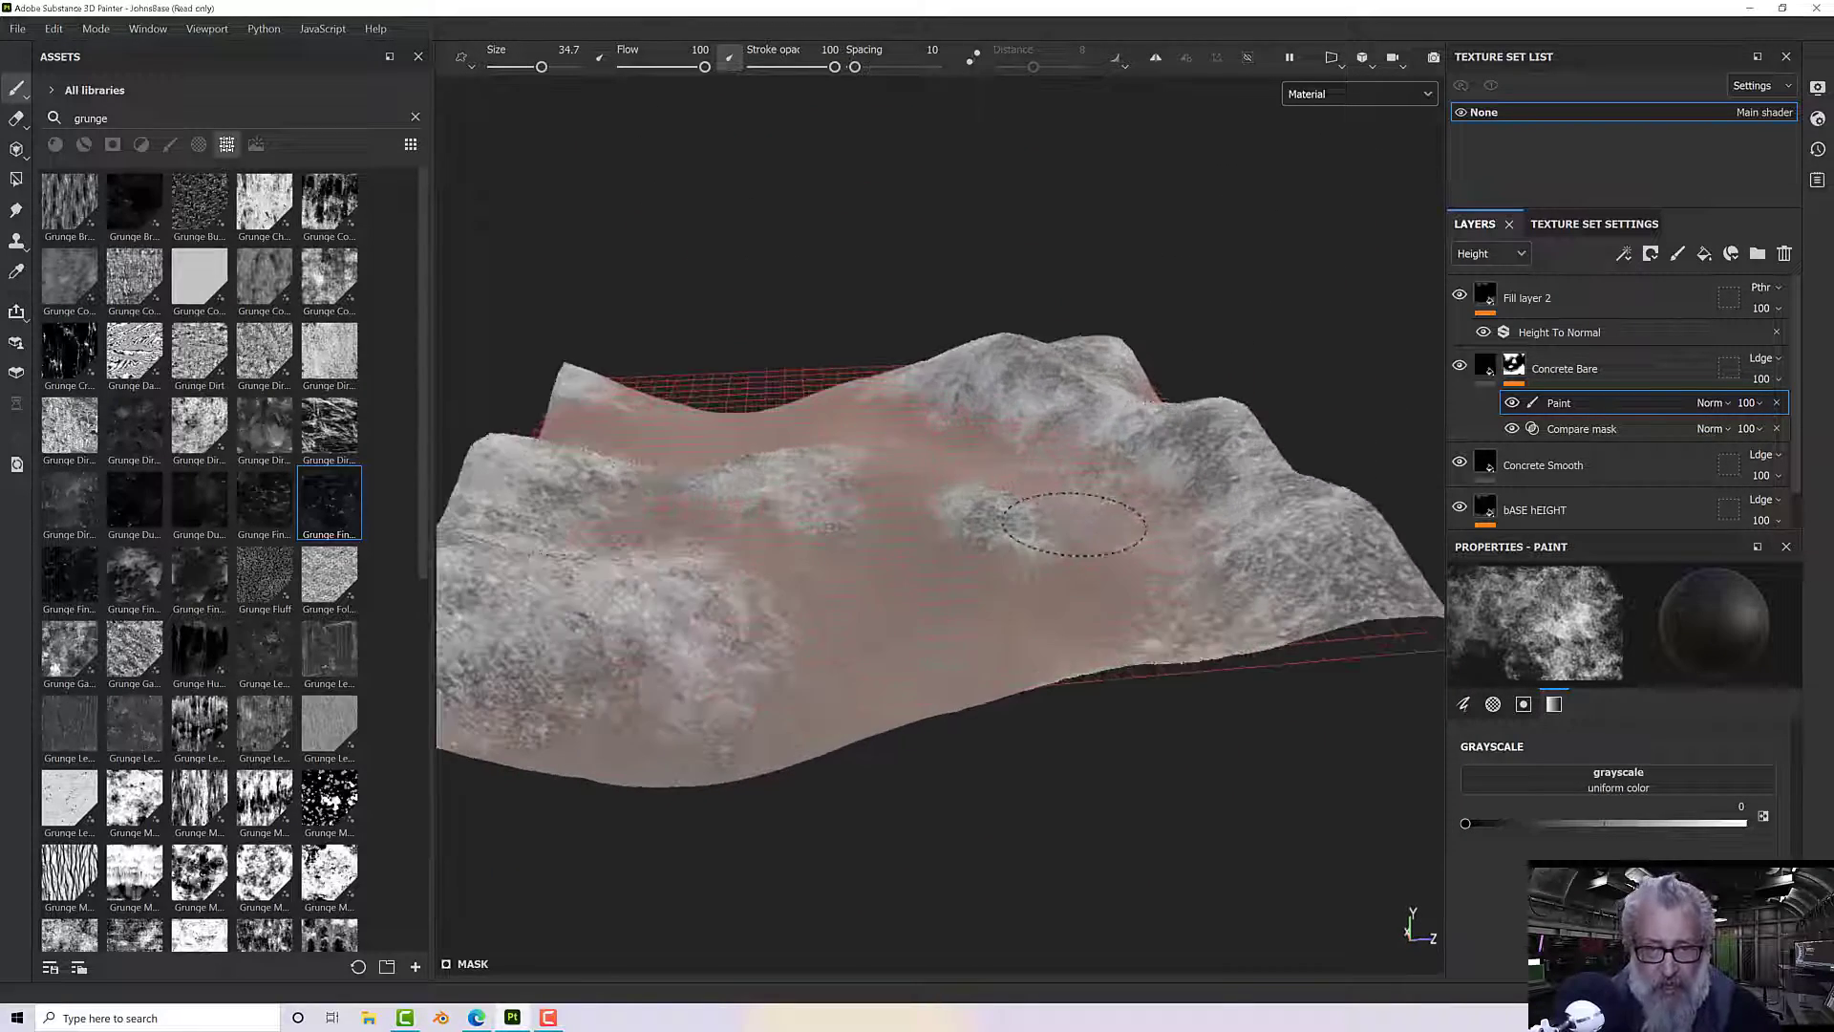
mouse_move(1222, 494)
left_mouse_down("alt")
mouse_move(1089, 541)
mouse_move(1095, 557)
left_mouse_up("alt")
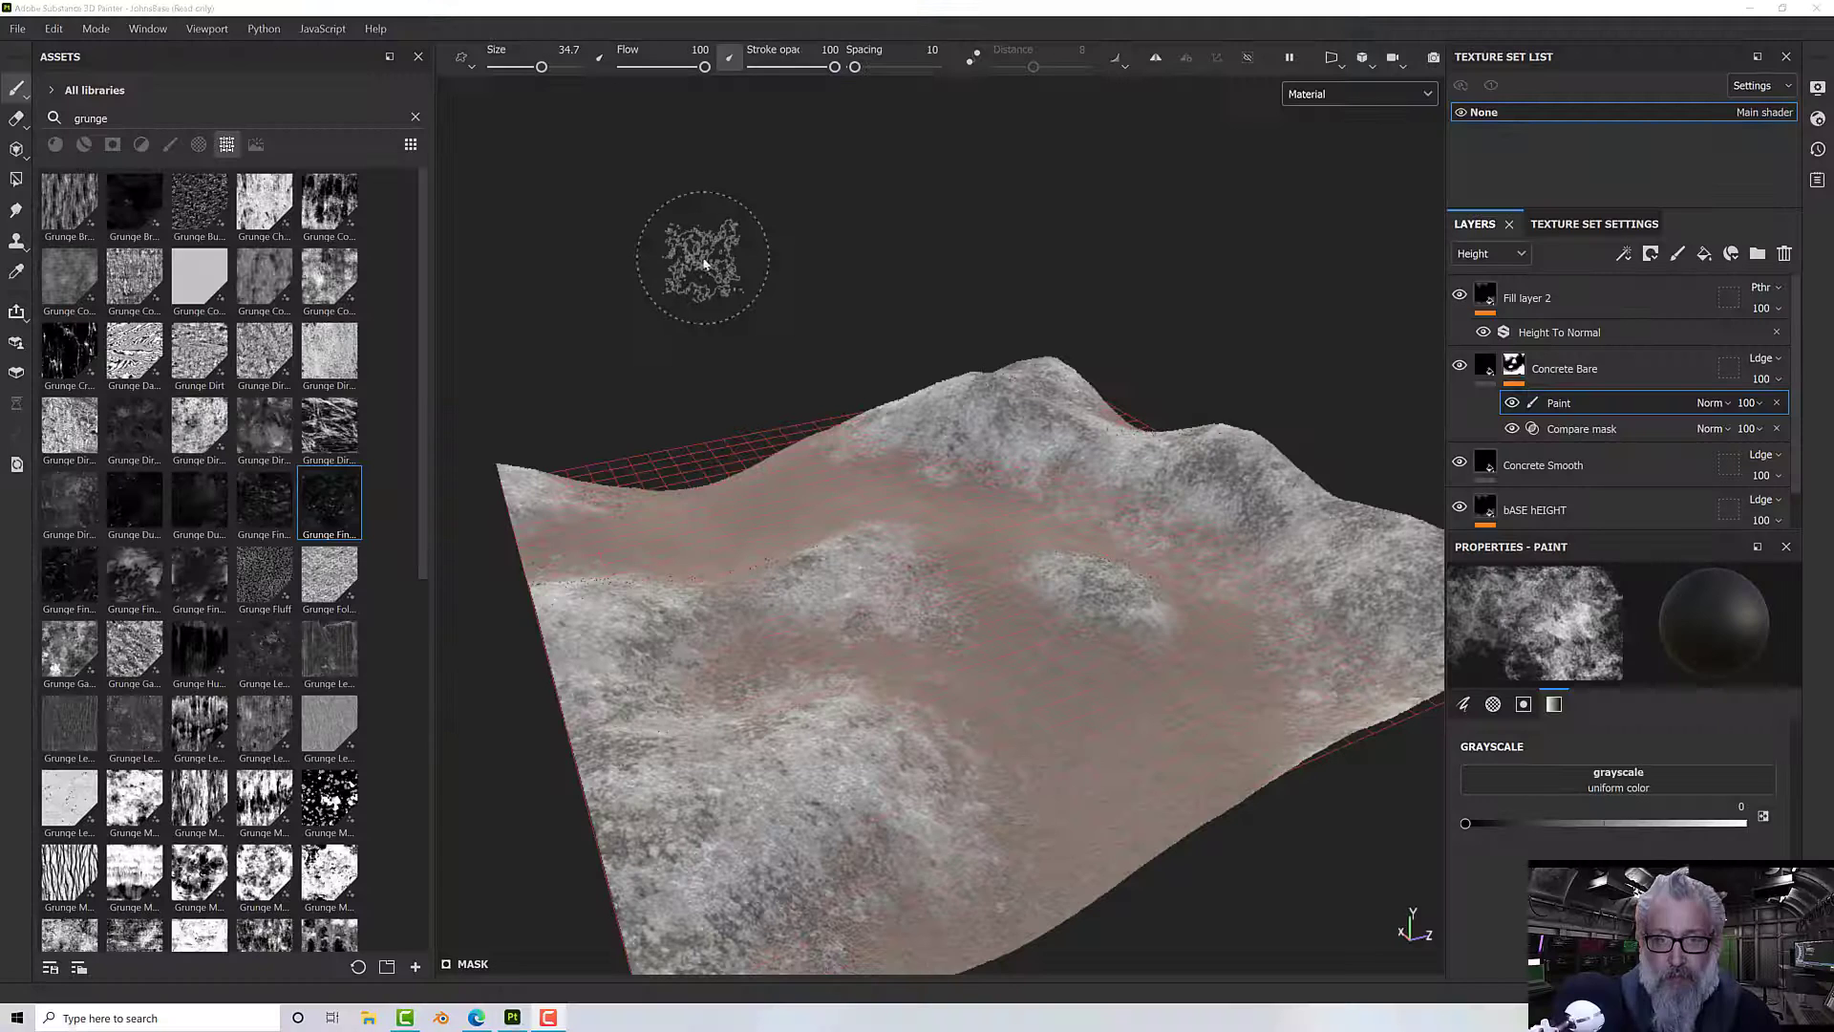
scroll(1060, 559, "up", 3)
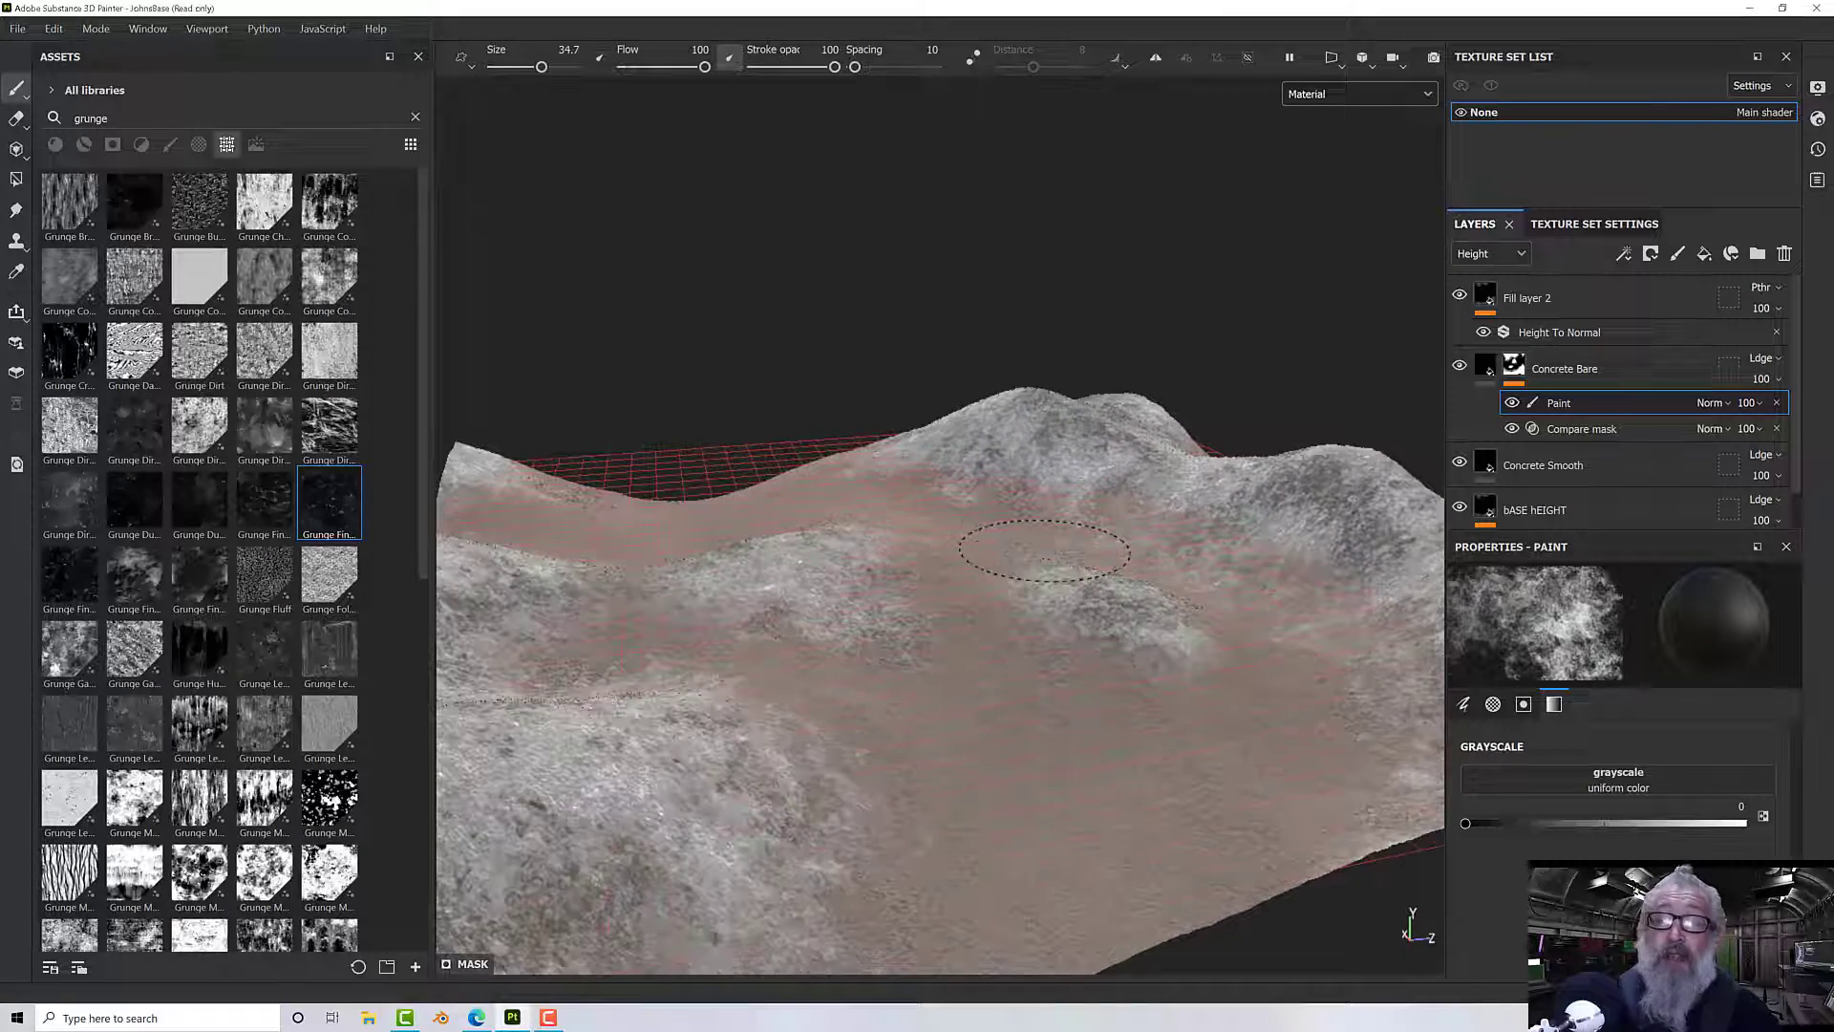
left_click_drag(1024, 541, 1061, 504, "alt")
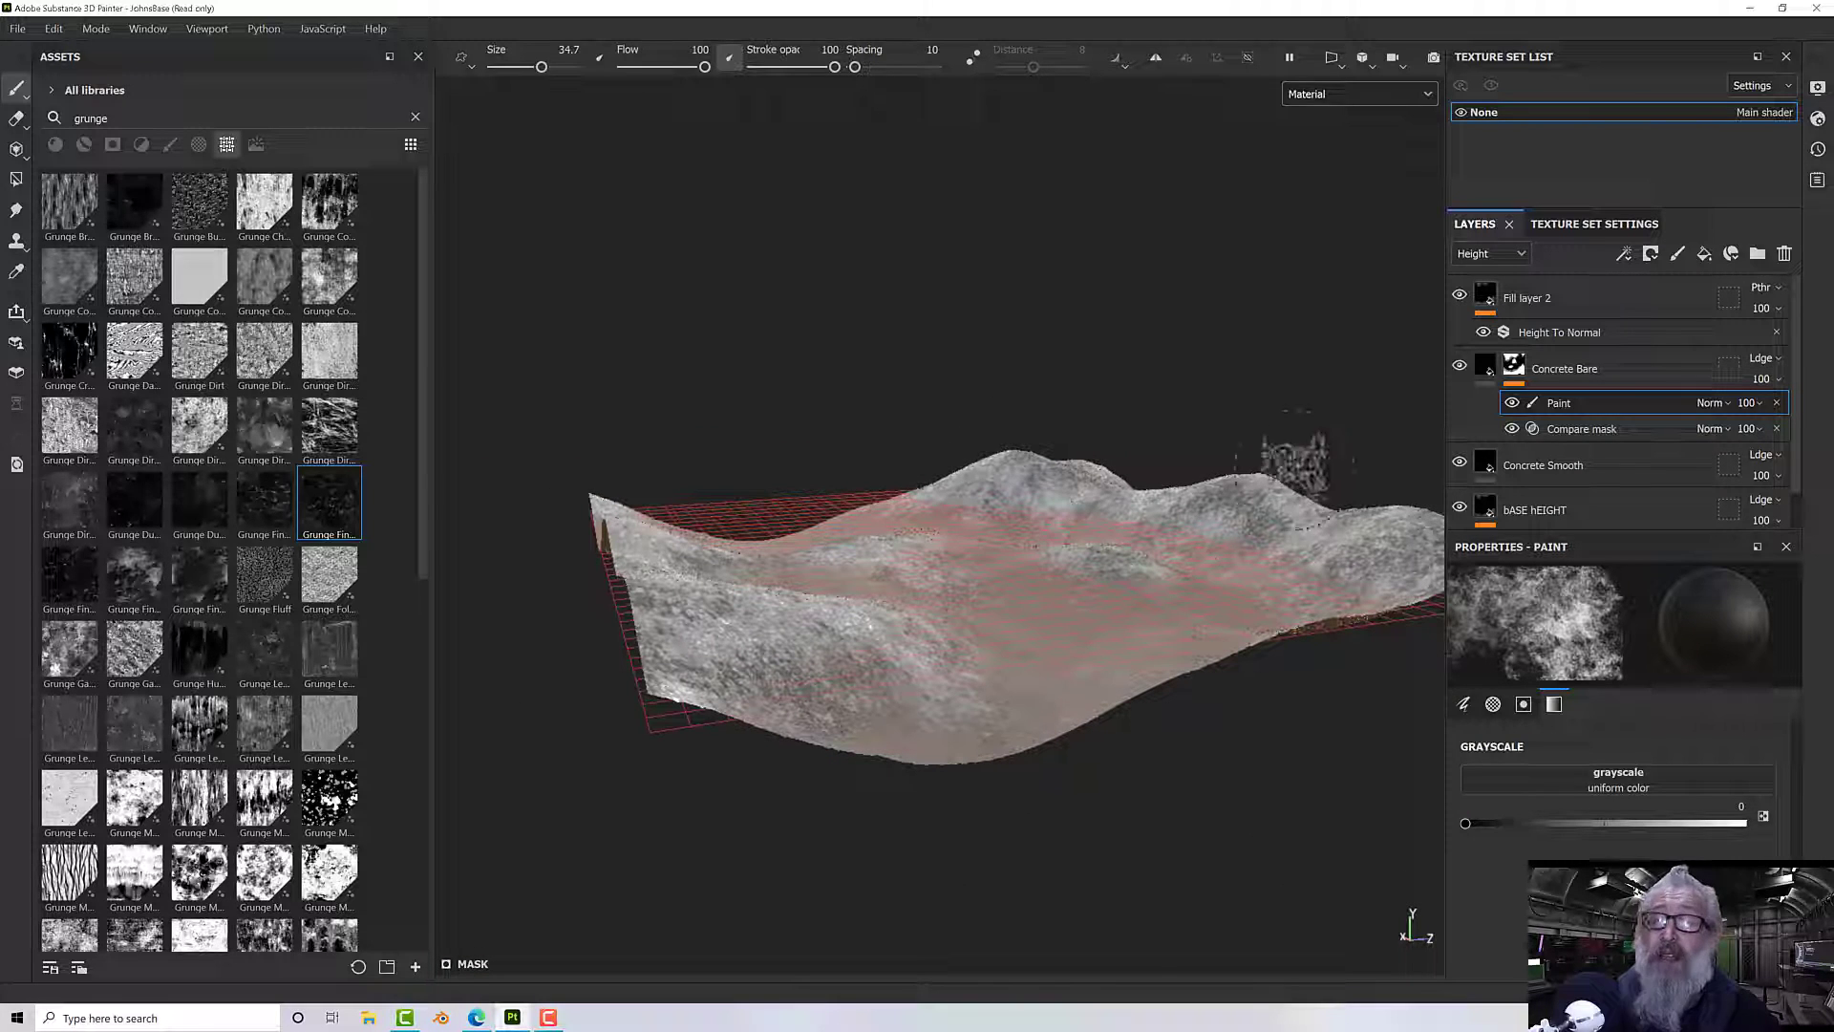
- Try the Normal blending mode on the Concrete Bare layer's height channel and inspect the displaced terrain
left_click(1624, 371)
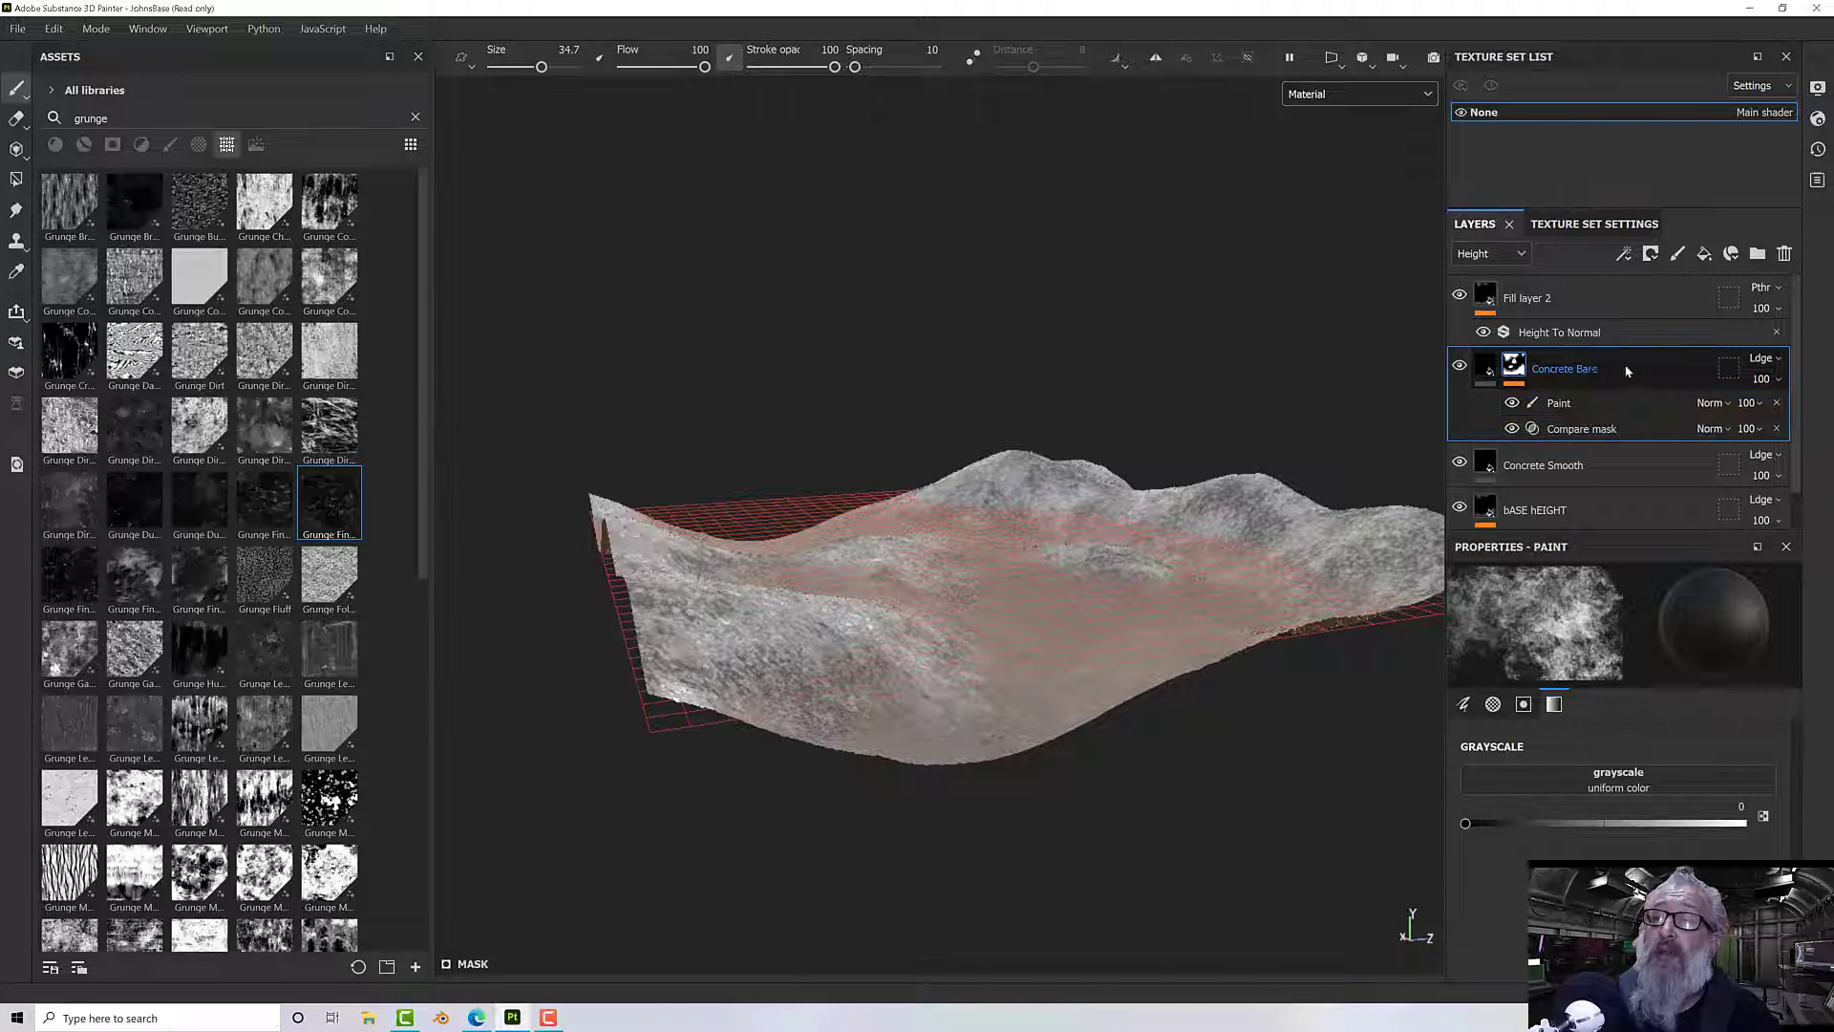
left_click(1763, 359)
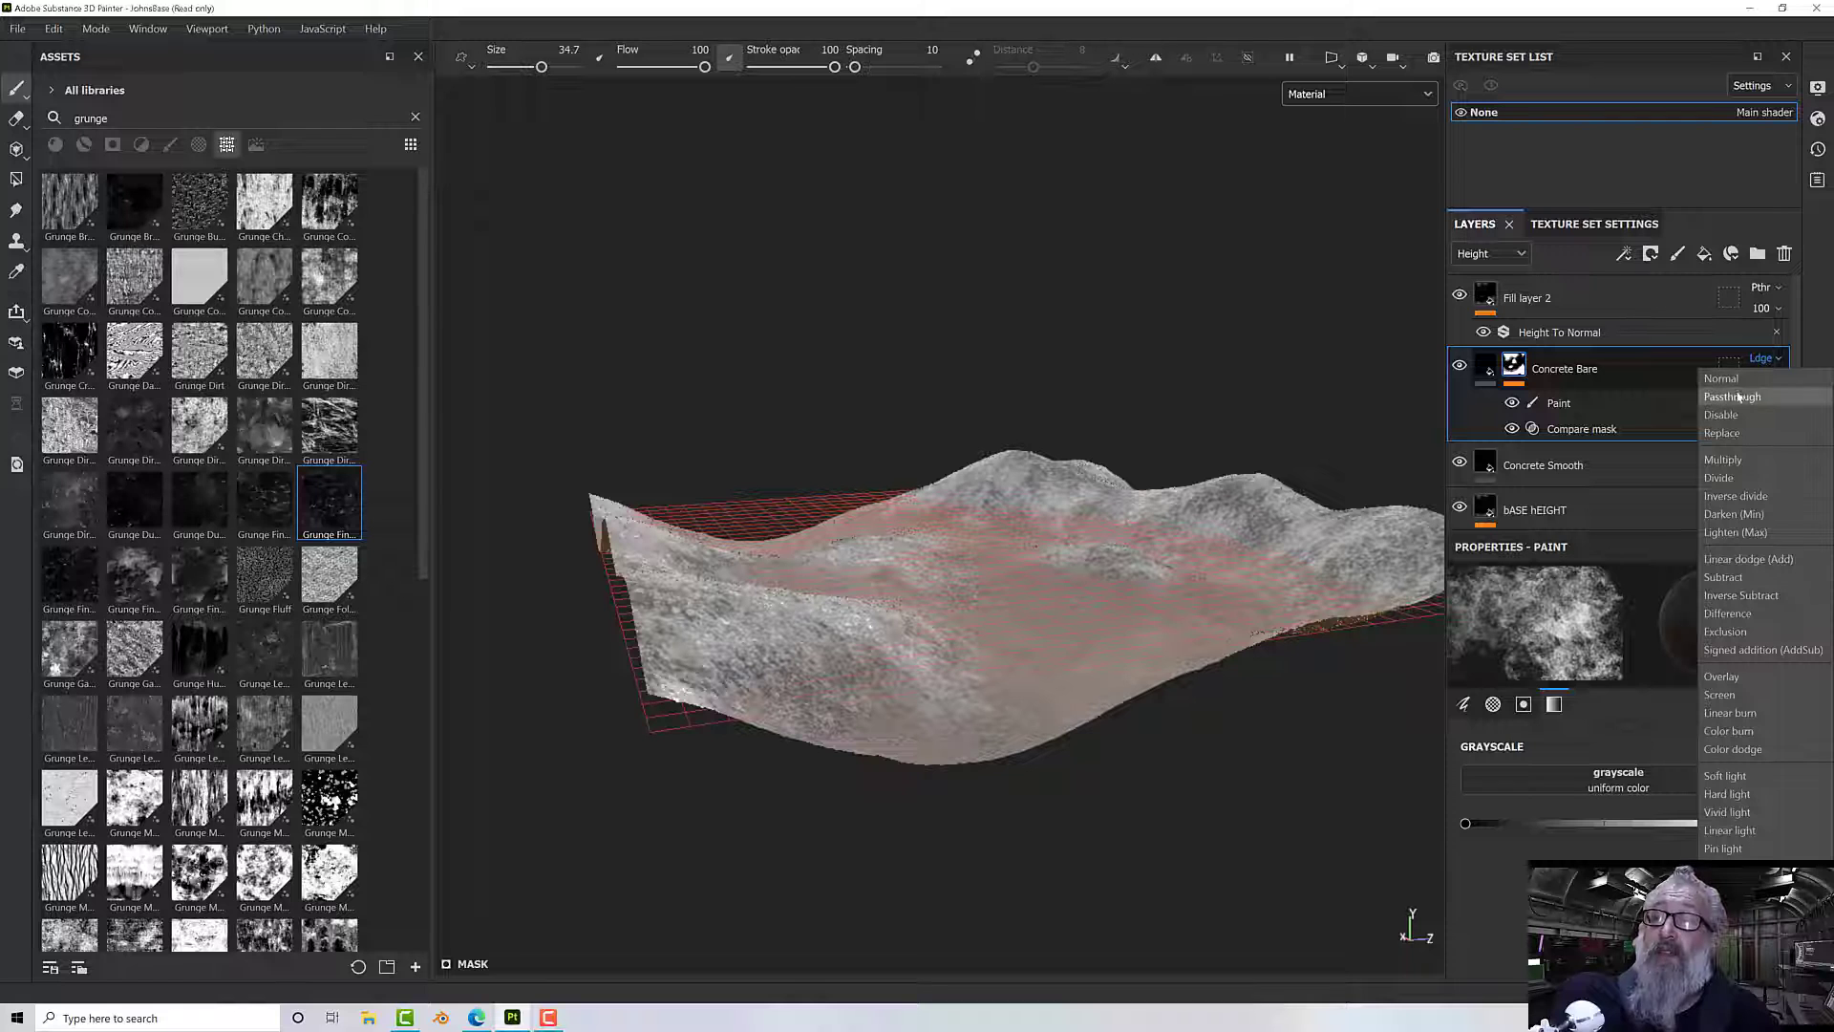
left_click(1721, 379)
left_click_drag(1290, 532, 1274, 497, "alt")
scroll(1239, 487, "up", 2)
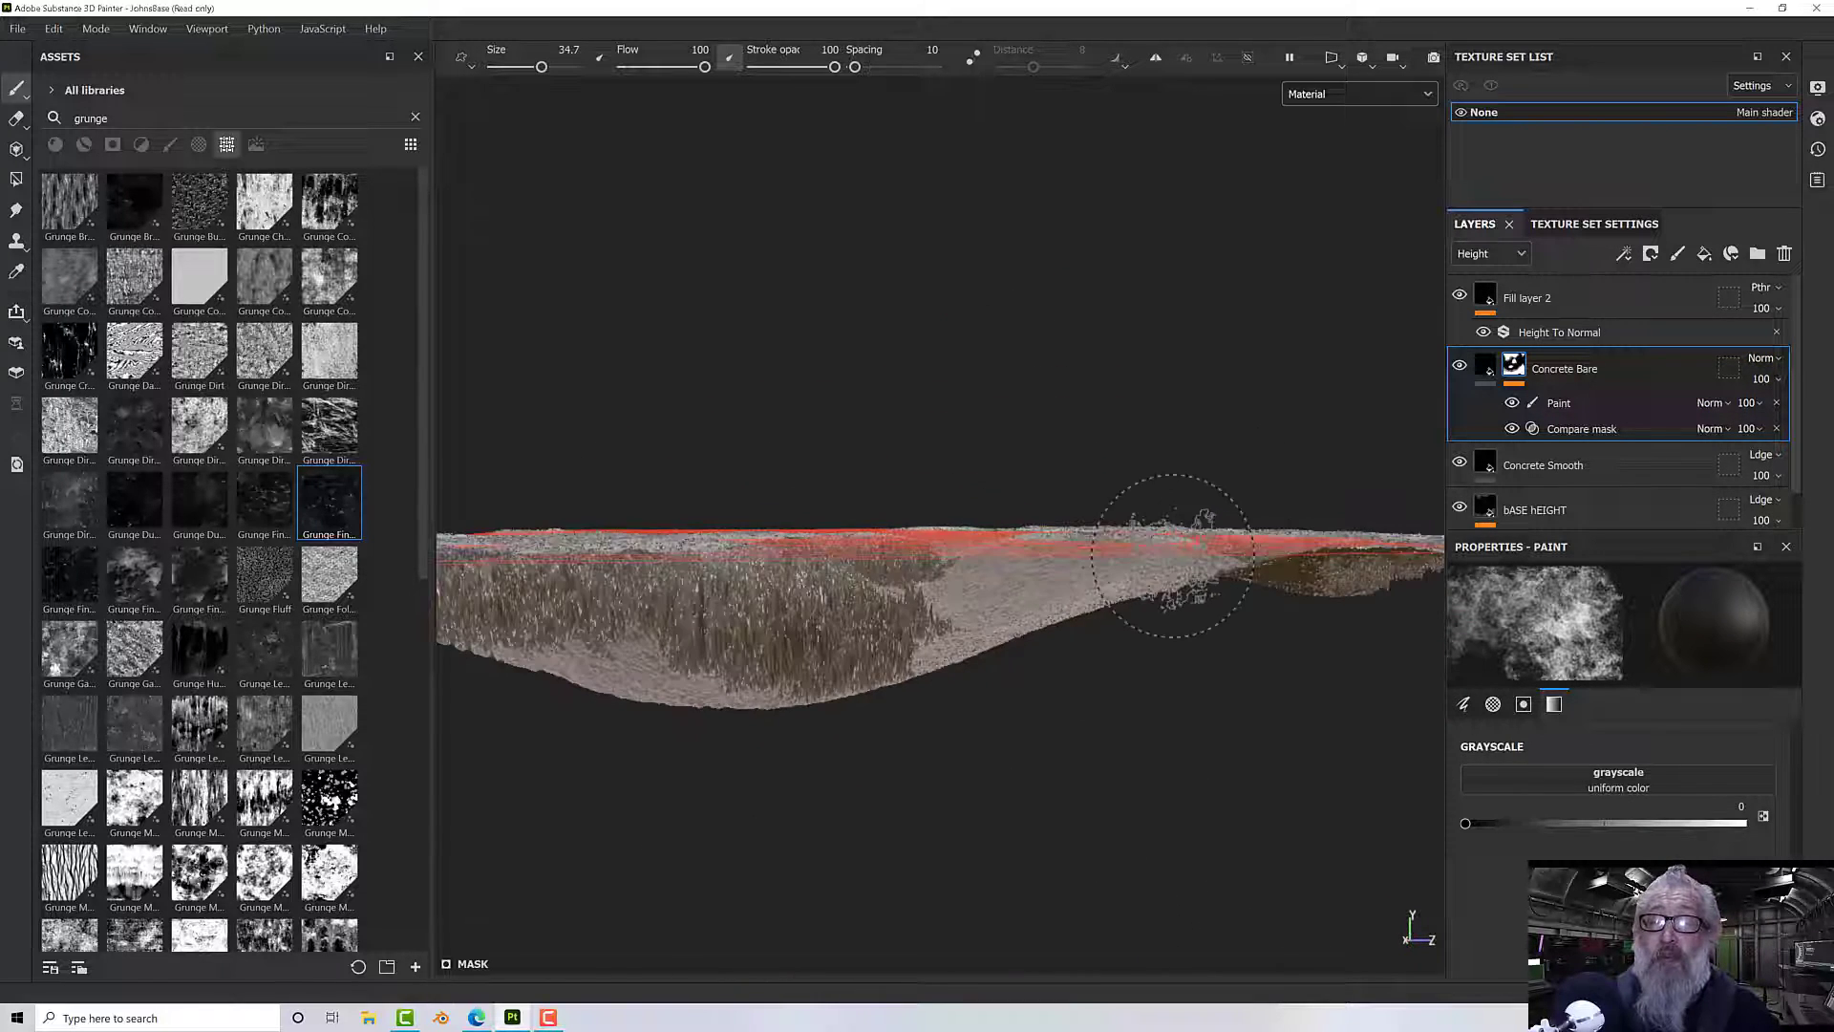
mouse_move(1187, 553)
left_mouse_down("alt")
mouse_move(1166, 544)
mouse_move(1166, 634)
mouse_move(1211, 540)
left_mouse_up("alt")
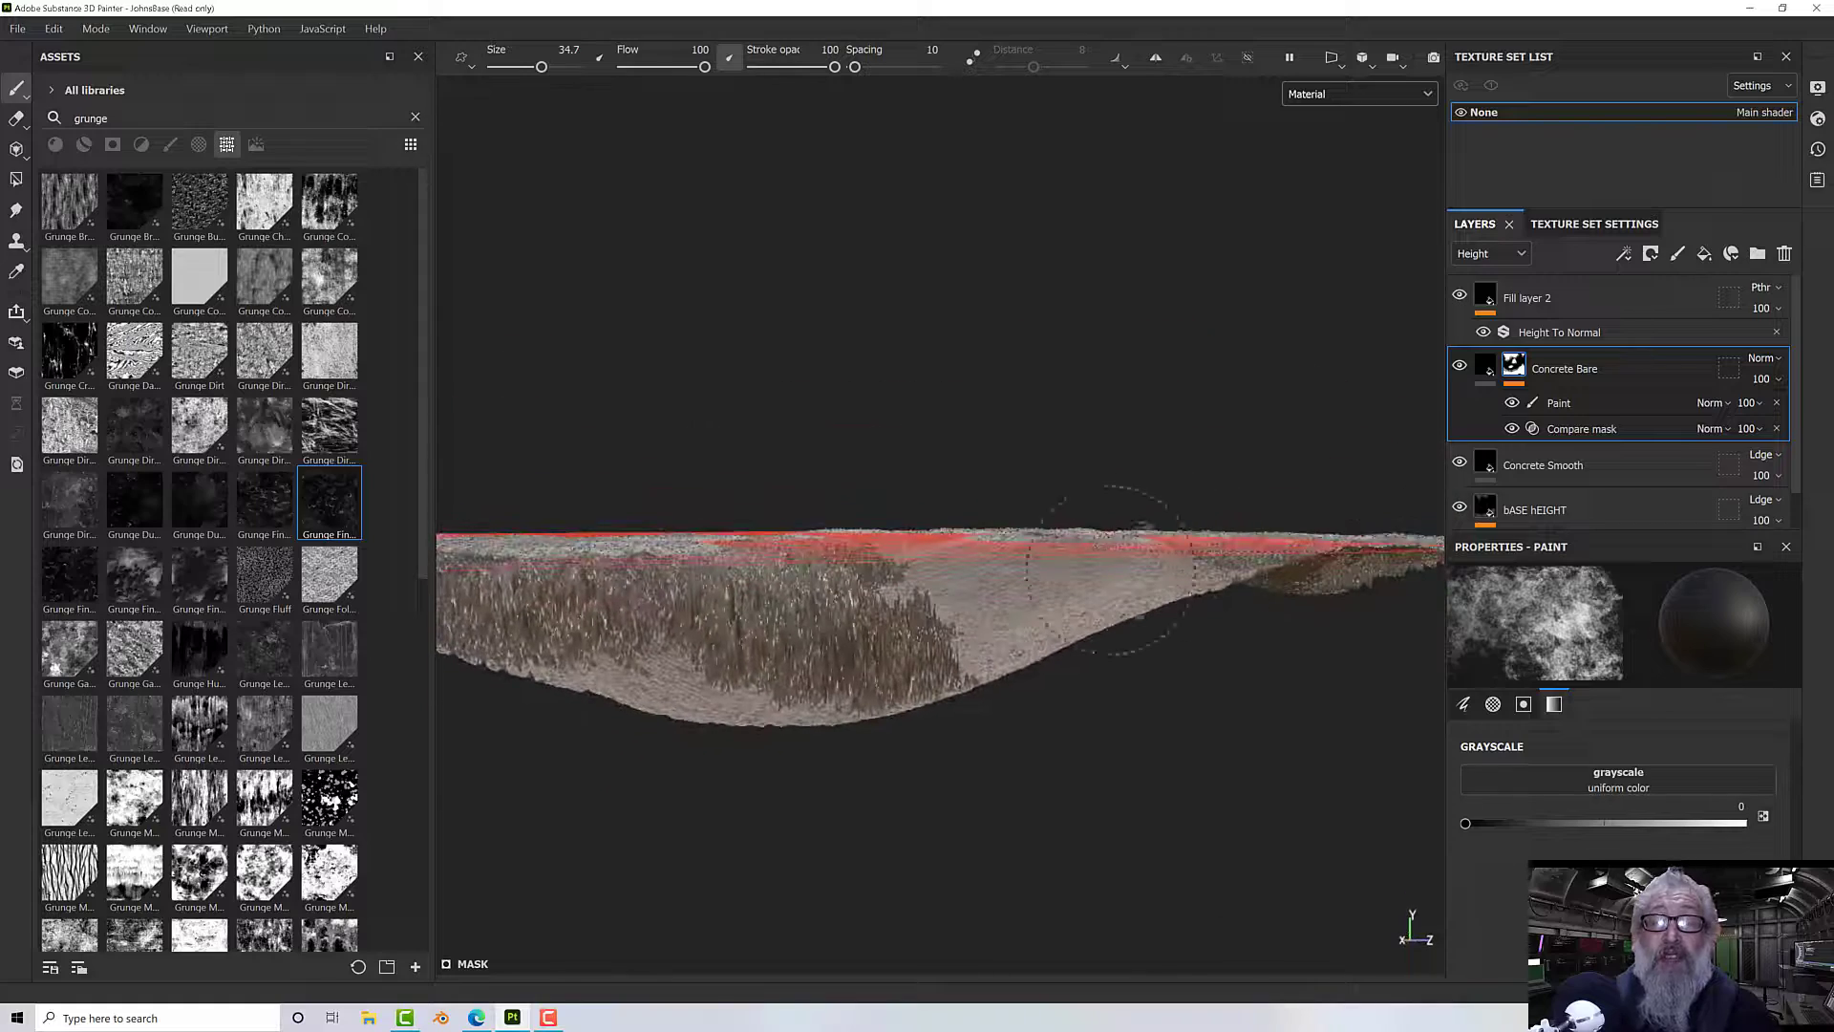
mouse_move(864, 453)
left_mouse_down("alt")
mouse_move(975, 520)
mouse_move(977, 444)
mouse_move(1013, 430)
mouse_move(1063, 597)
left_mouse_up("alt")
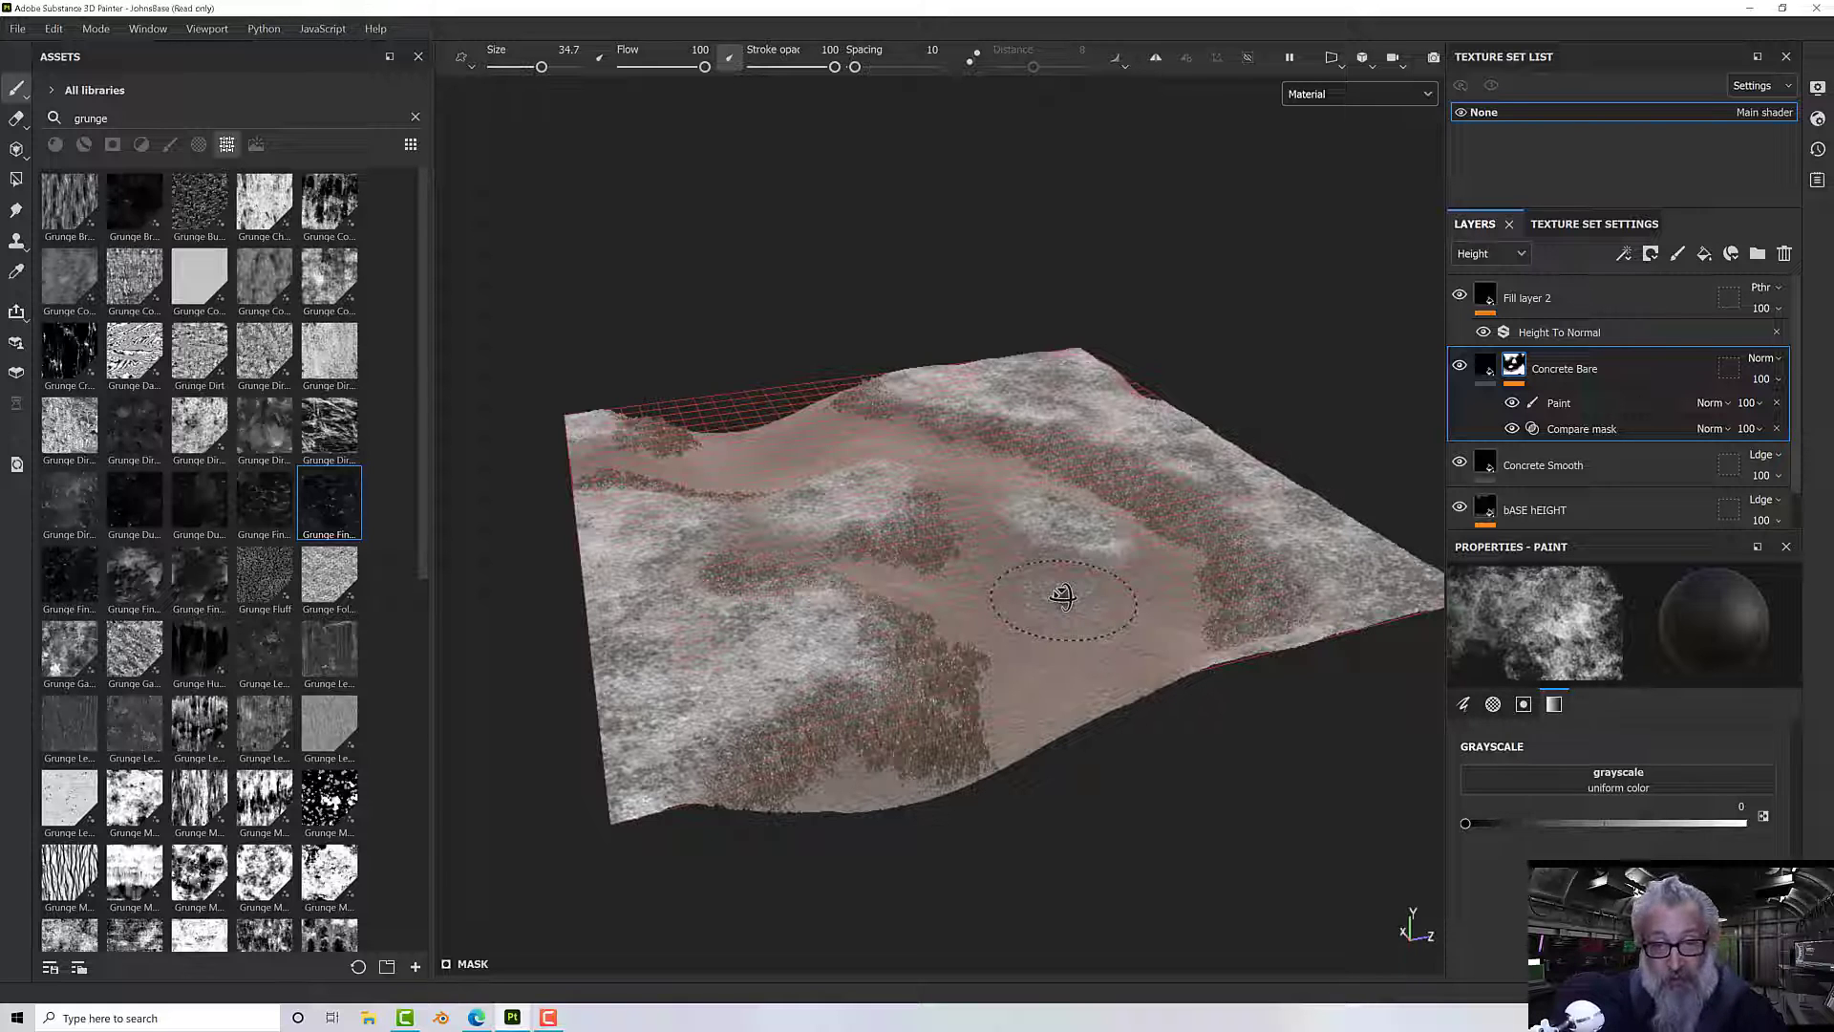
mouse_move(1061, 583)
left_mouse_down("alt")
mouse_move(1023, 525)
mouse_move(1035, 496)
mouse_move(1075, 659)
left_mouse_up("alt")
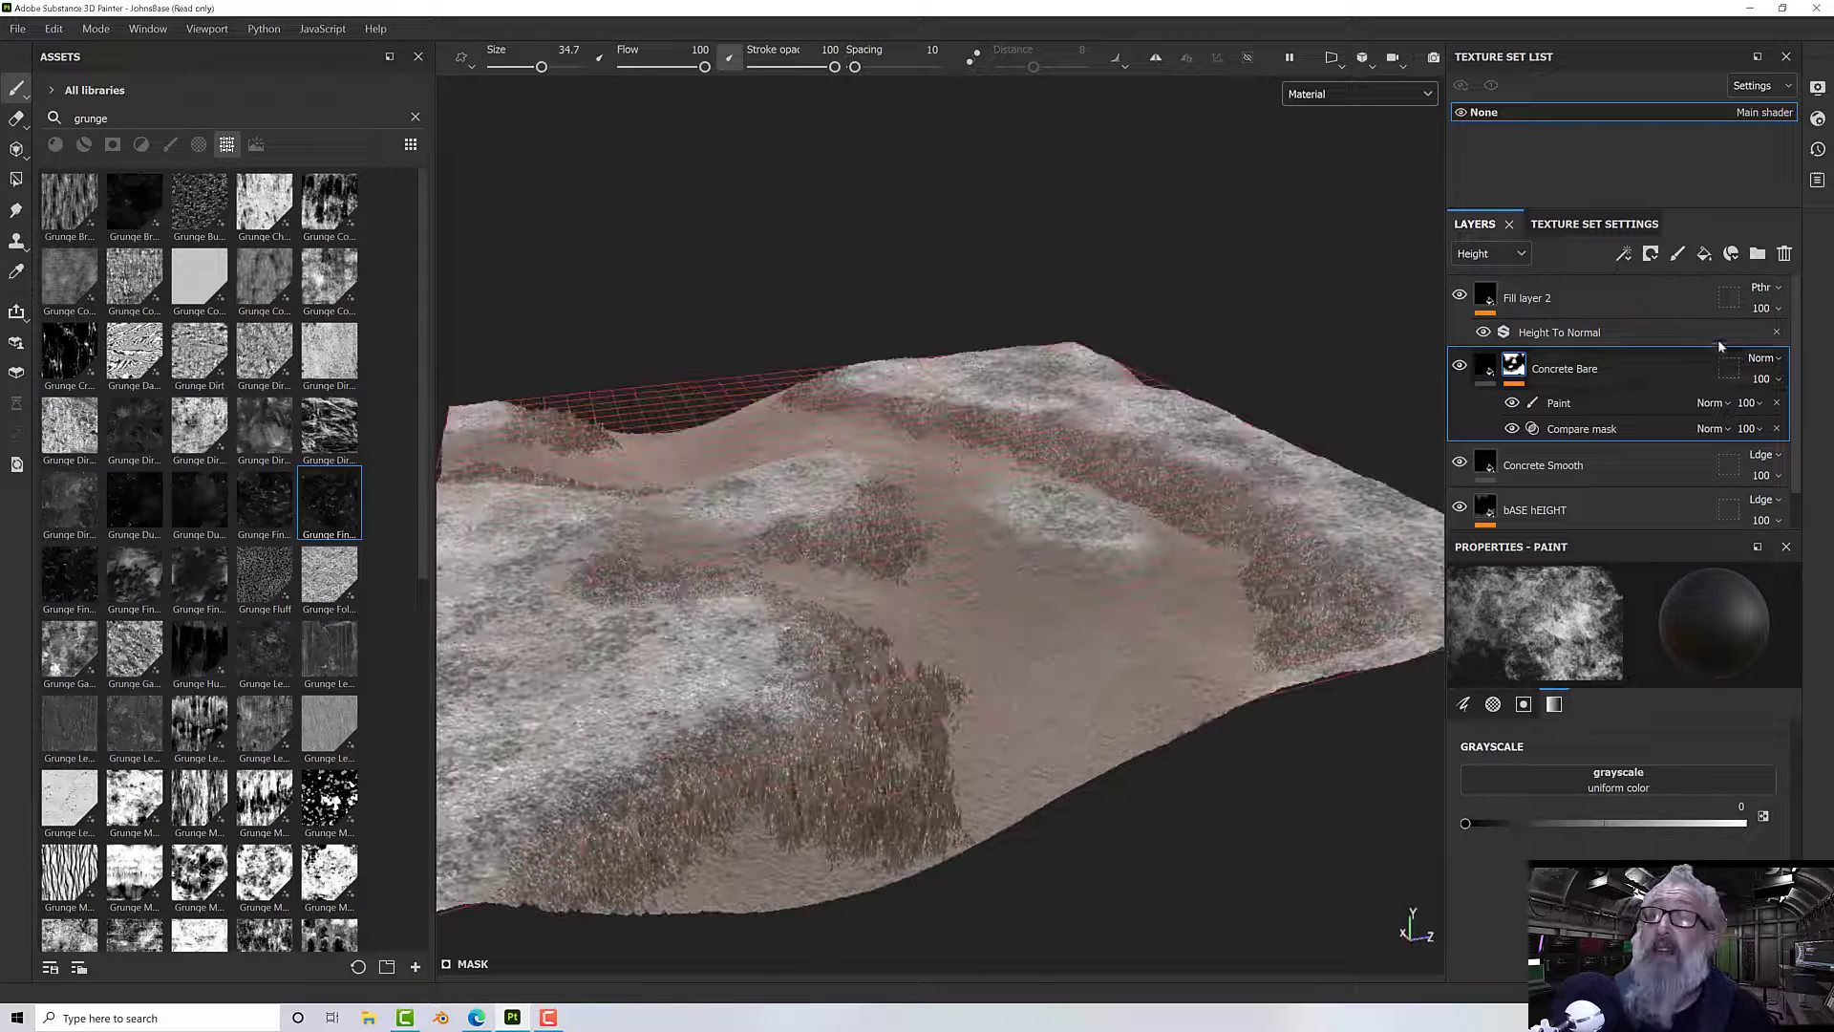
- Try Darken (Min) as the height blending mode of the Concrete Bare layer
left_click(1762, 358)
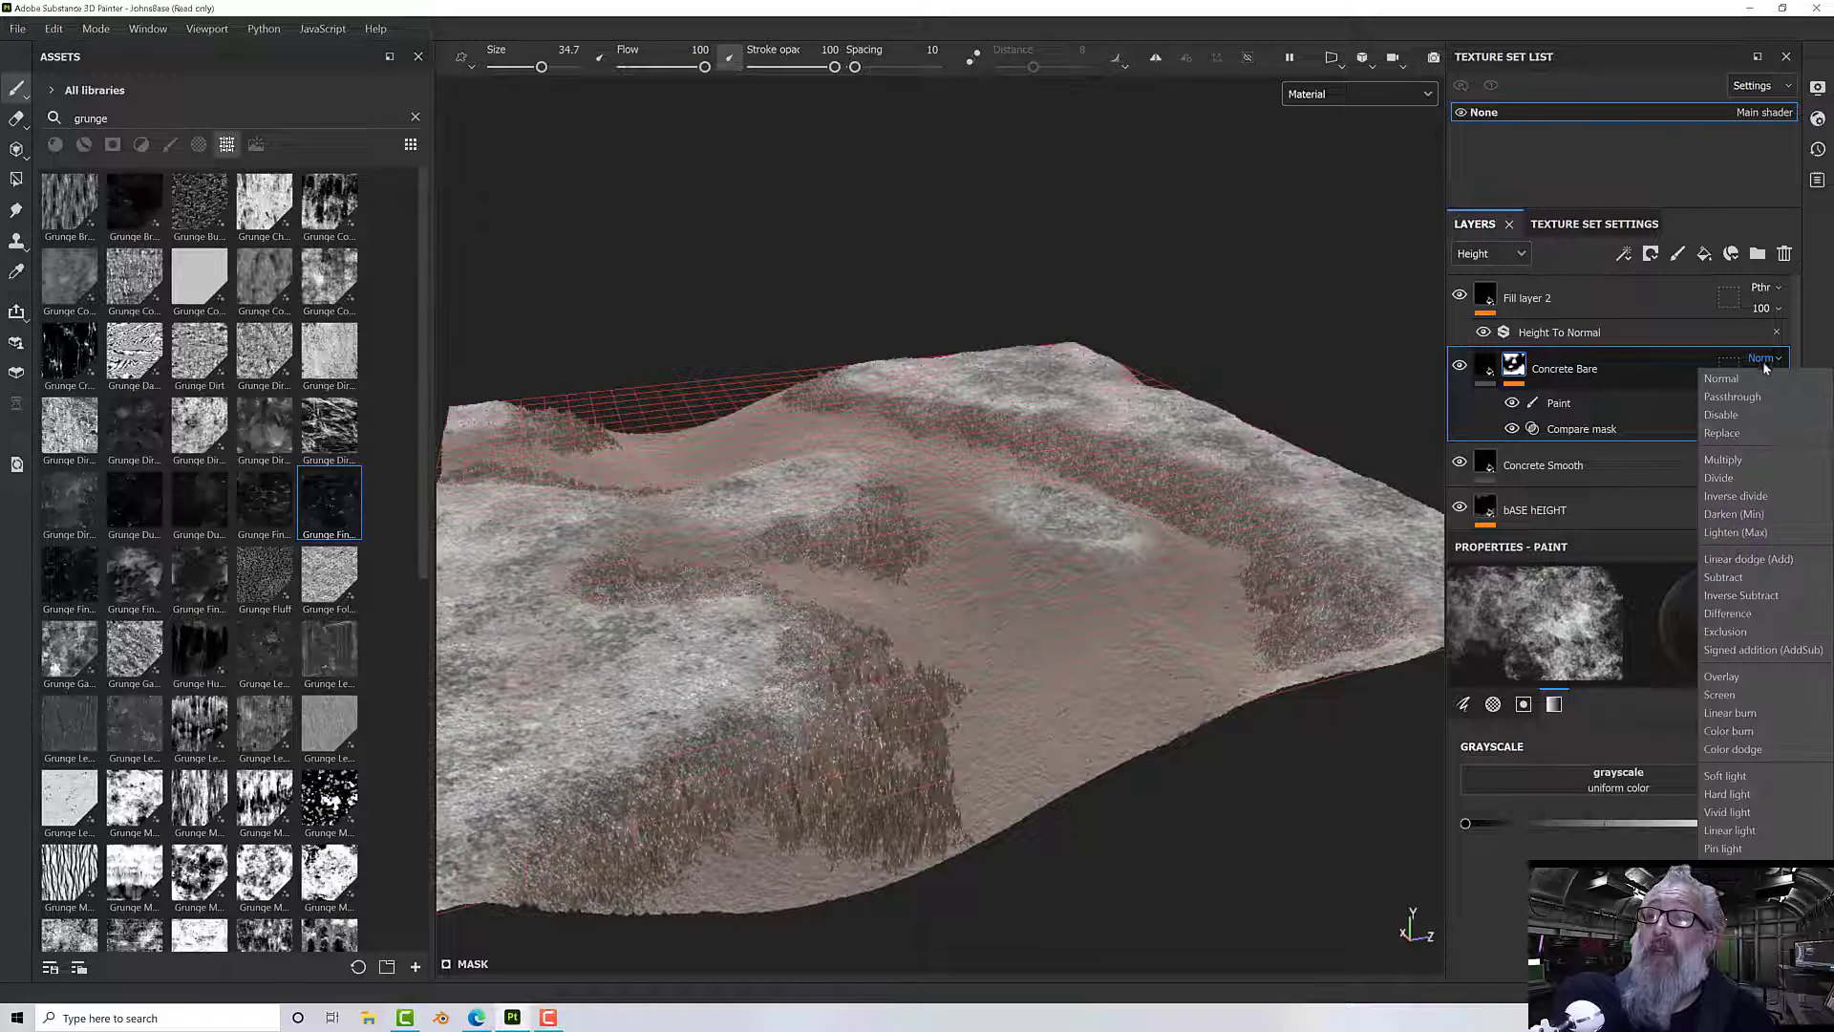
left_click(1763, 516)
mouse_move(1247, 574)
left_mouse_down("alt")
mouse_move(1220, 442)
mouse_move(1257, 479)
mouse_move(1326, 473)
mouse_move(1236, 574)
mouse_move(1127, 550)
mouse_move(1167, 525)
mouse_move(1149, 456)
mouse_move(1102, 475)
mouse_move(1124, 565)
left_mouse_up("alt")
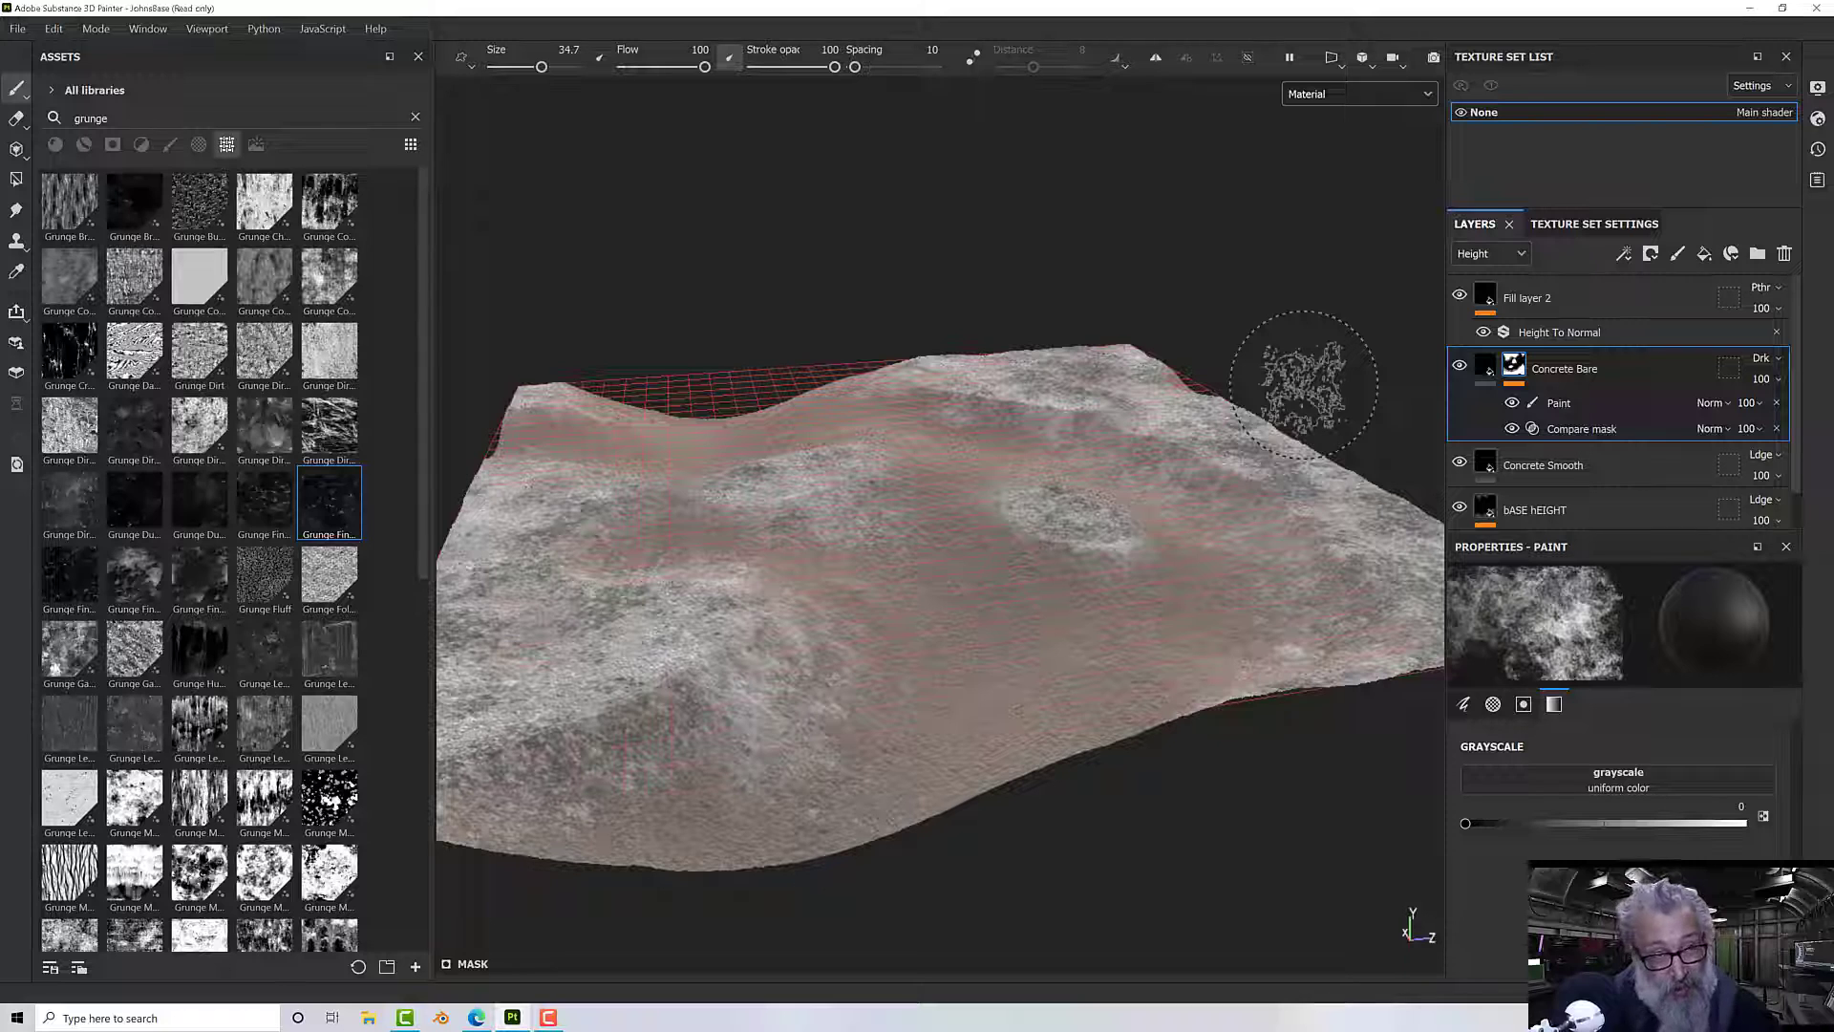
left_click_drag(1257, 463, 1271, 435, "alt")
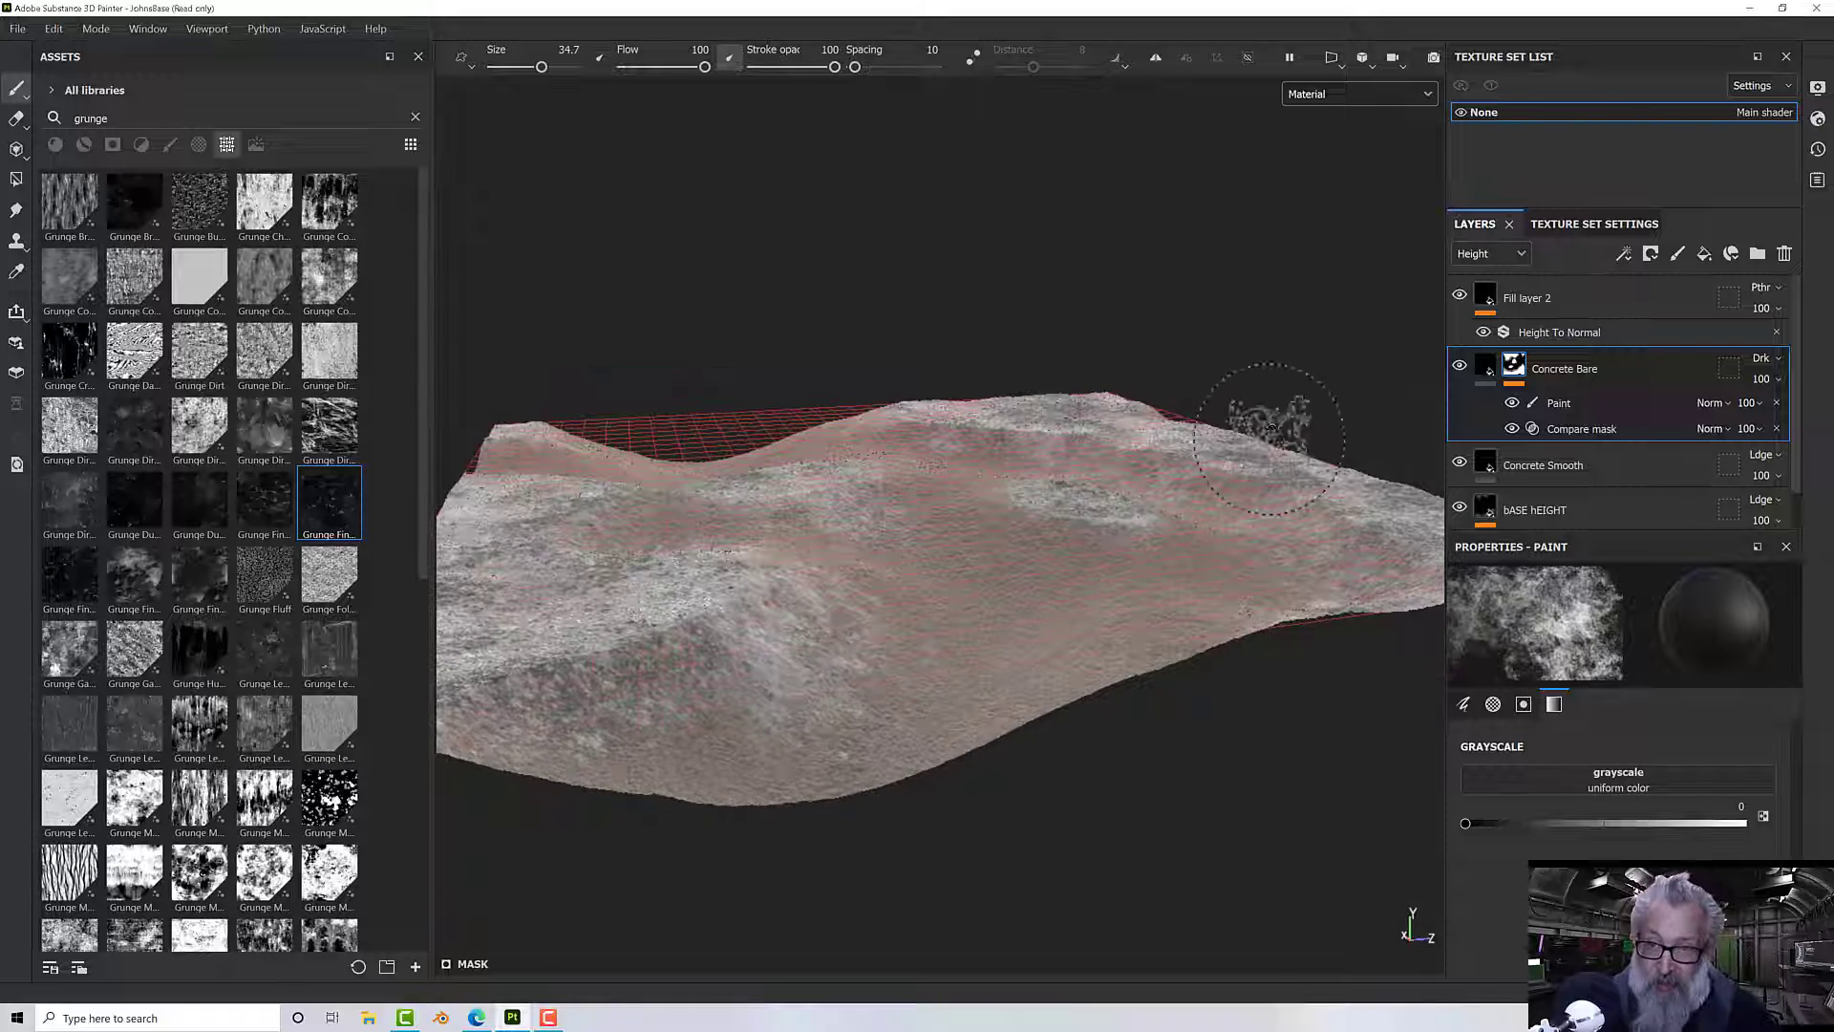
- Try Multiply as the height blending mode of the Concrete Bare layer
left_click(1764, 359)
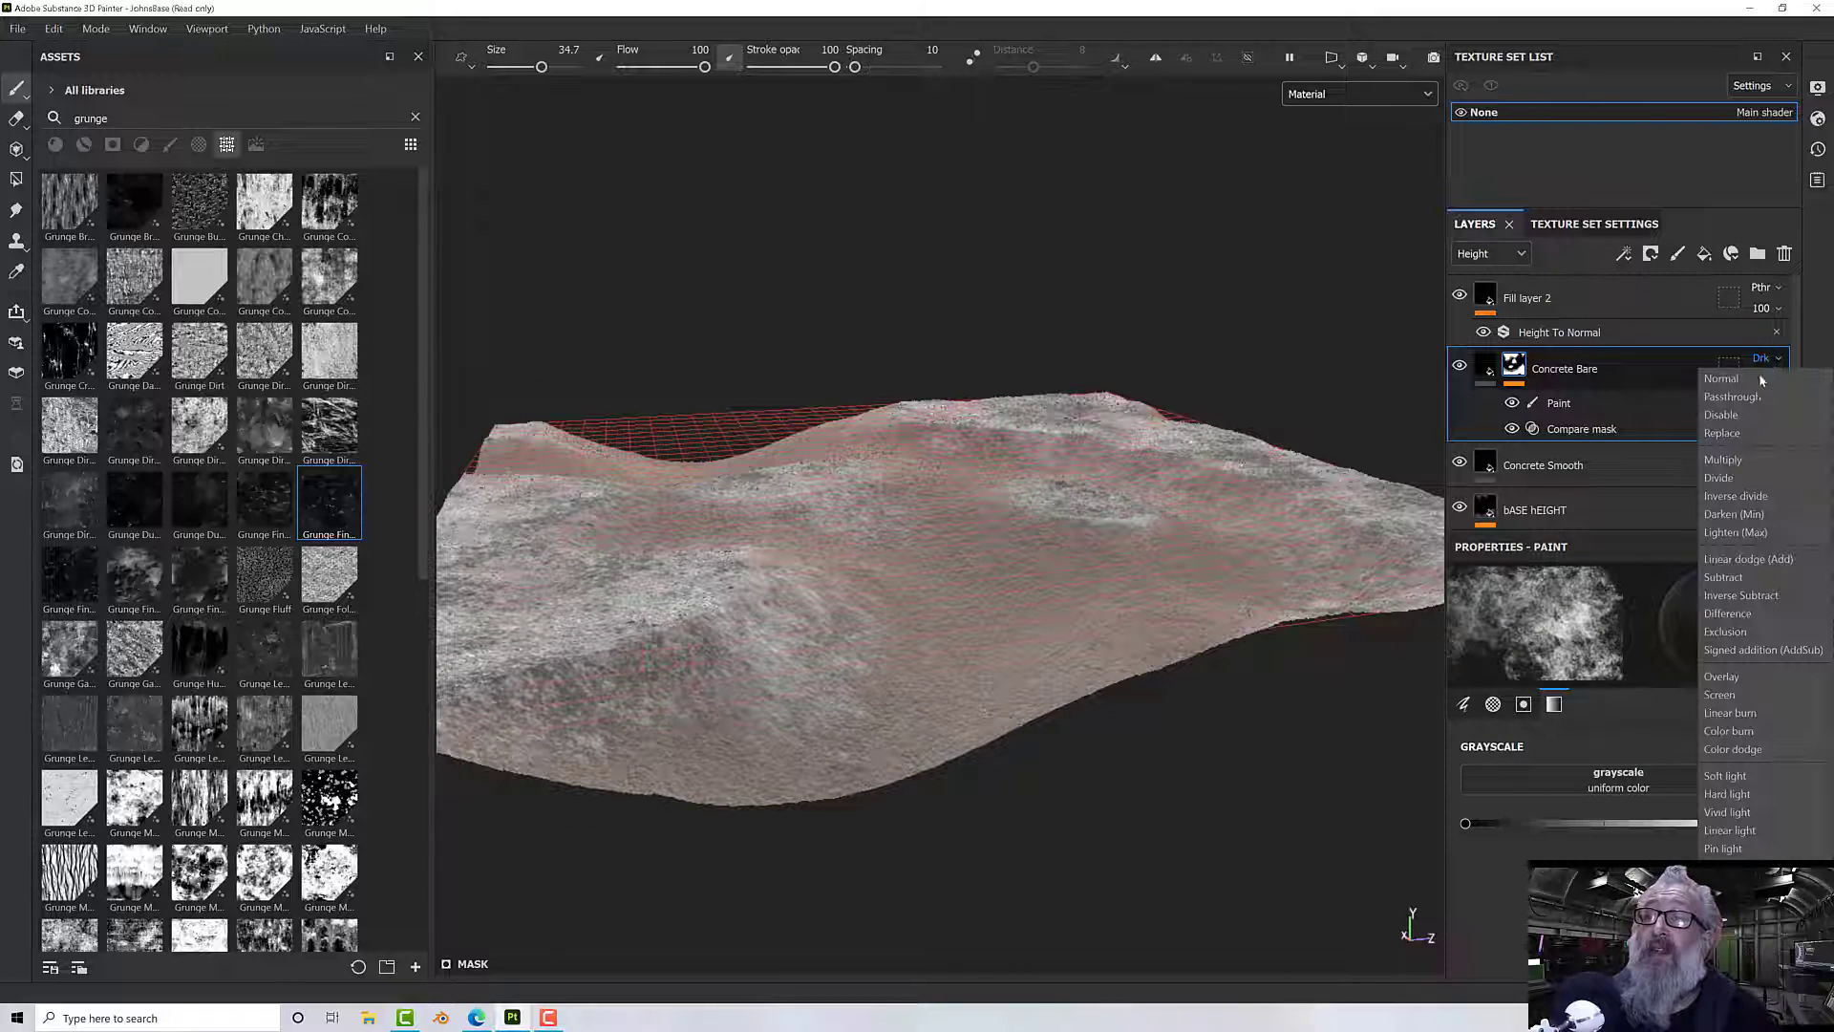
left_click(1740, 458)
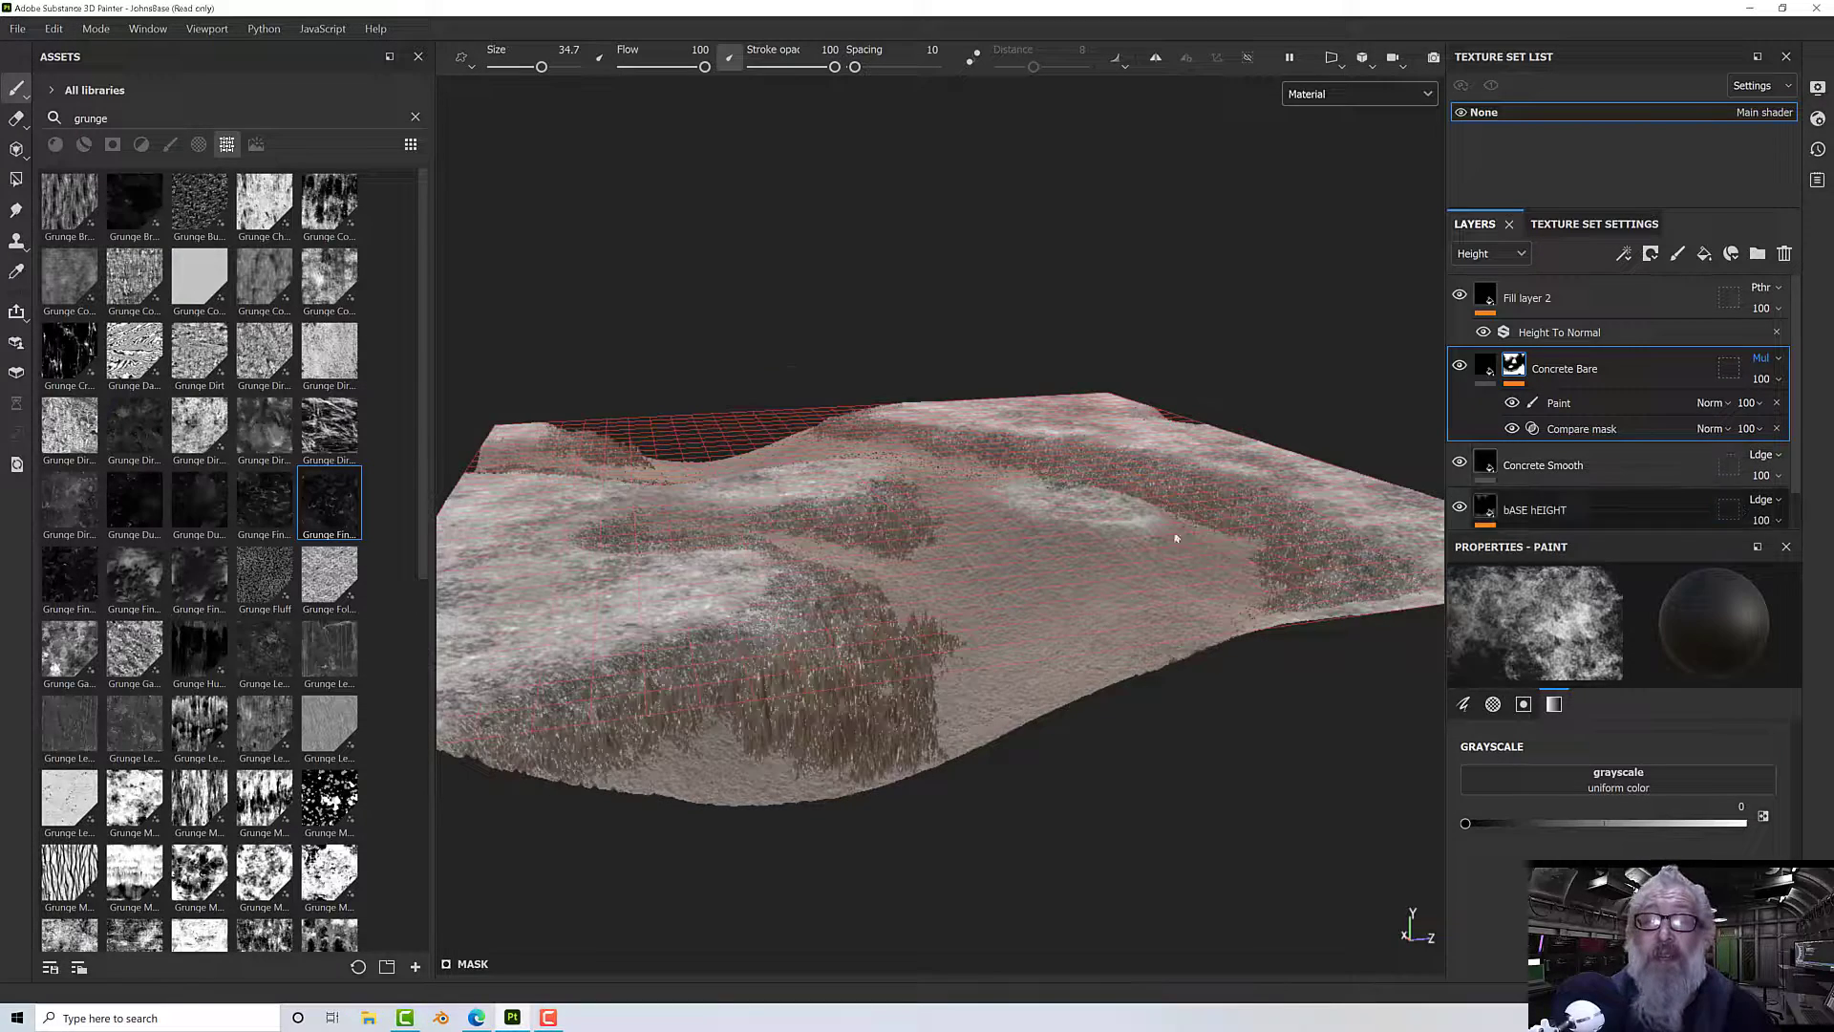
left_click_drag(1166, 535, 1185, 592, "alt")
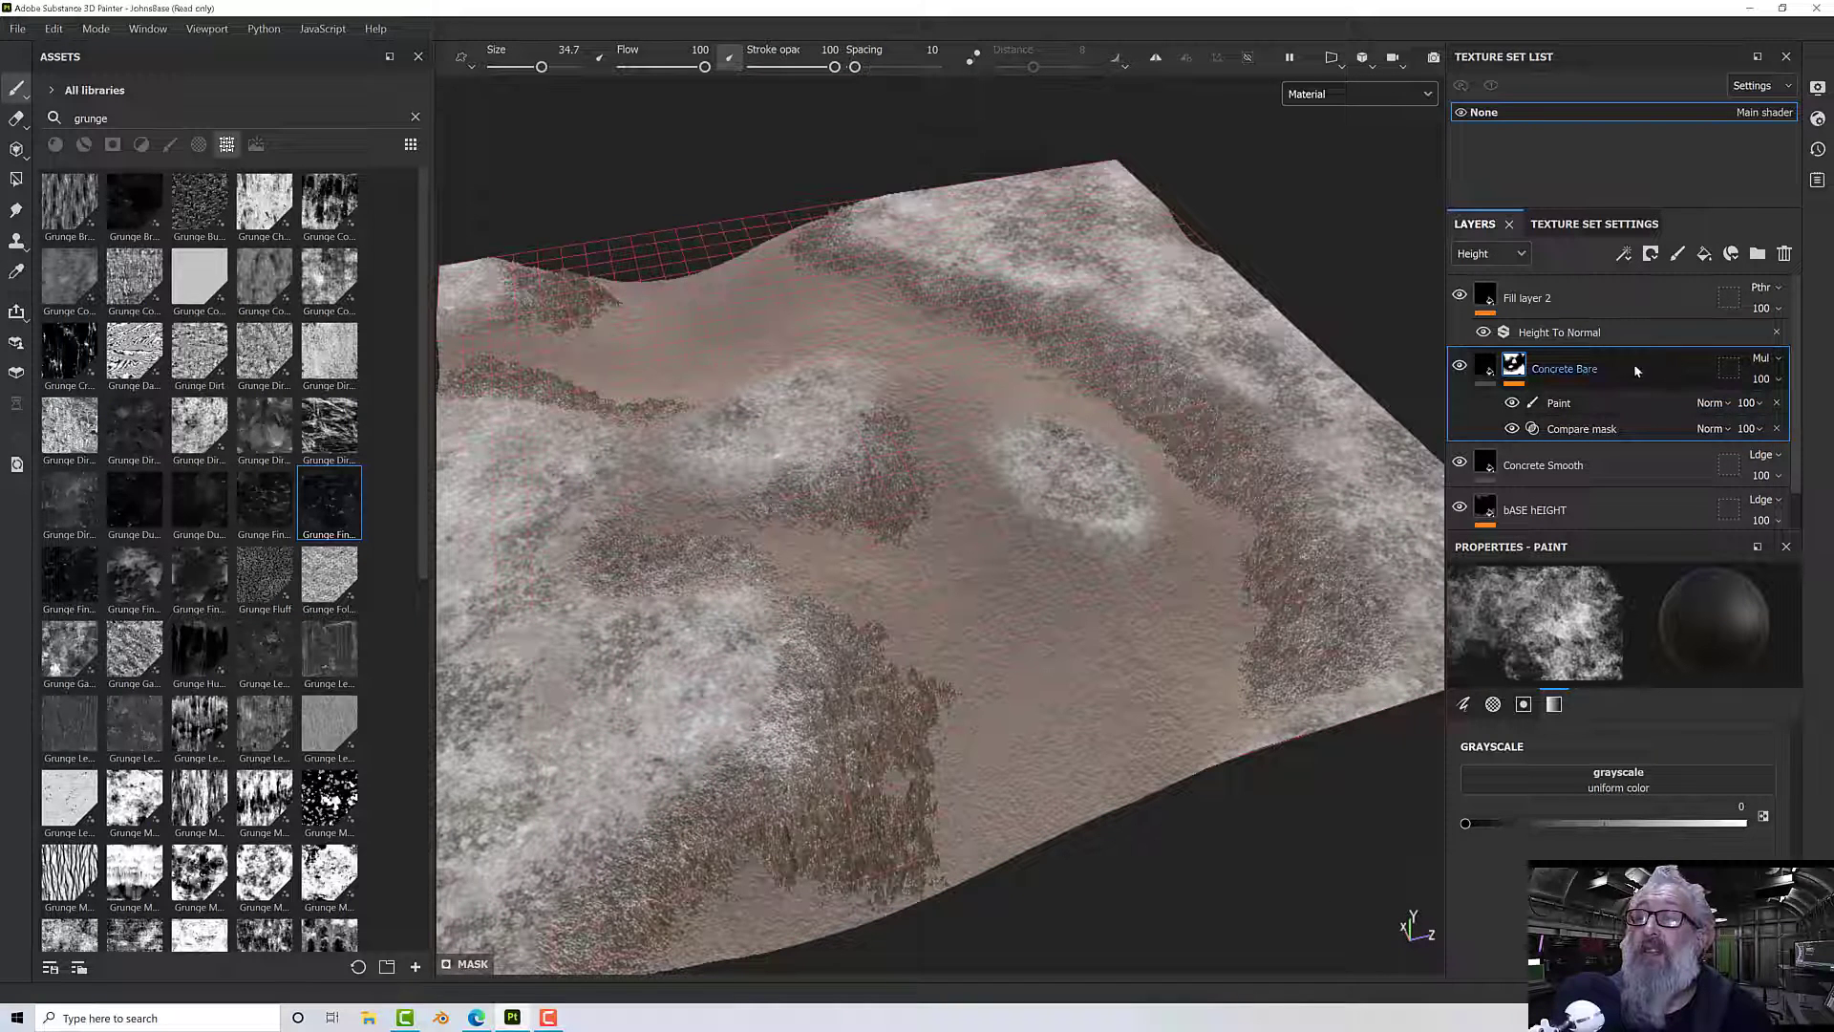
- Try Lighten (Max) as Concrete Bare's height blending mode and inspect the slopes and hills
left_click(1763, 359)
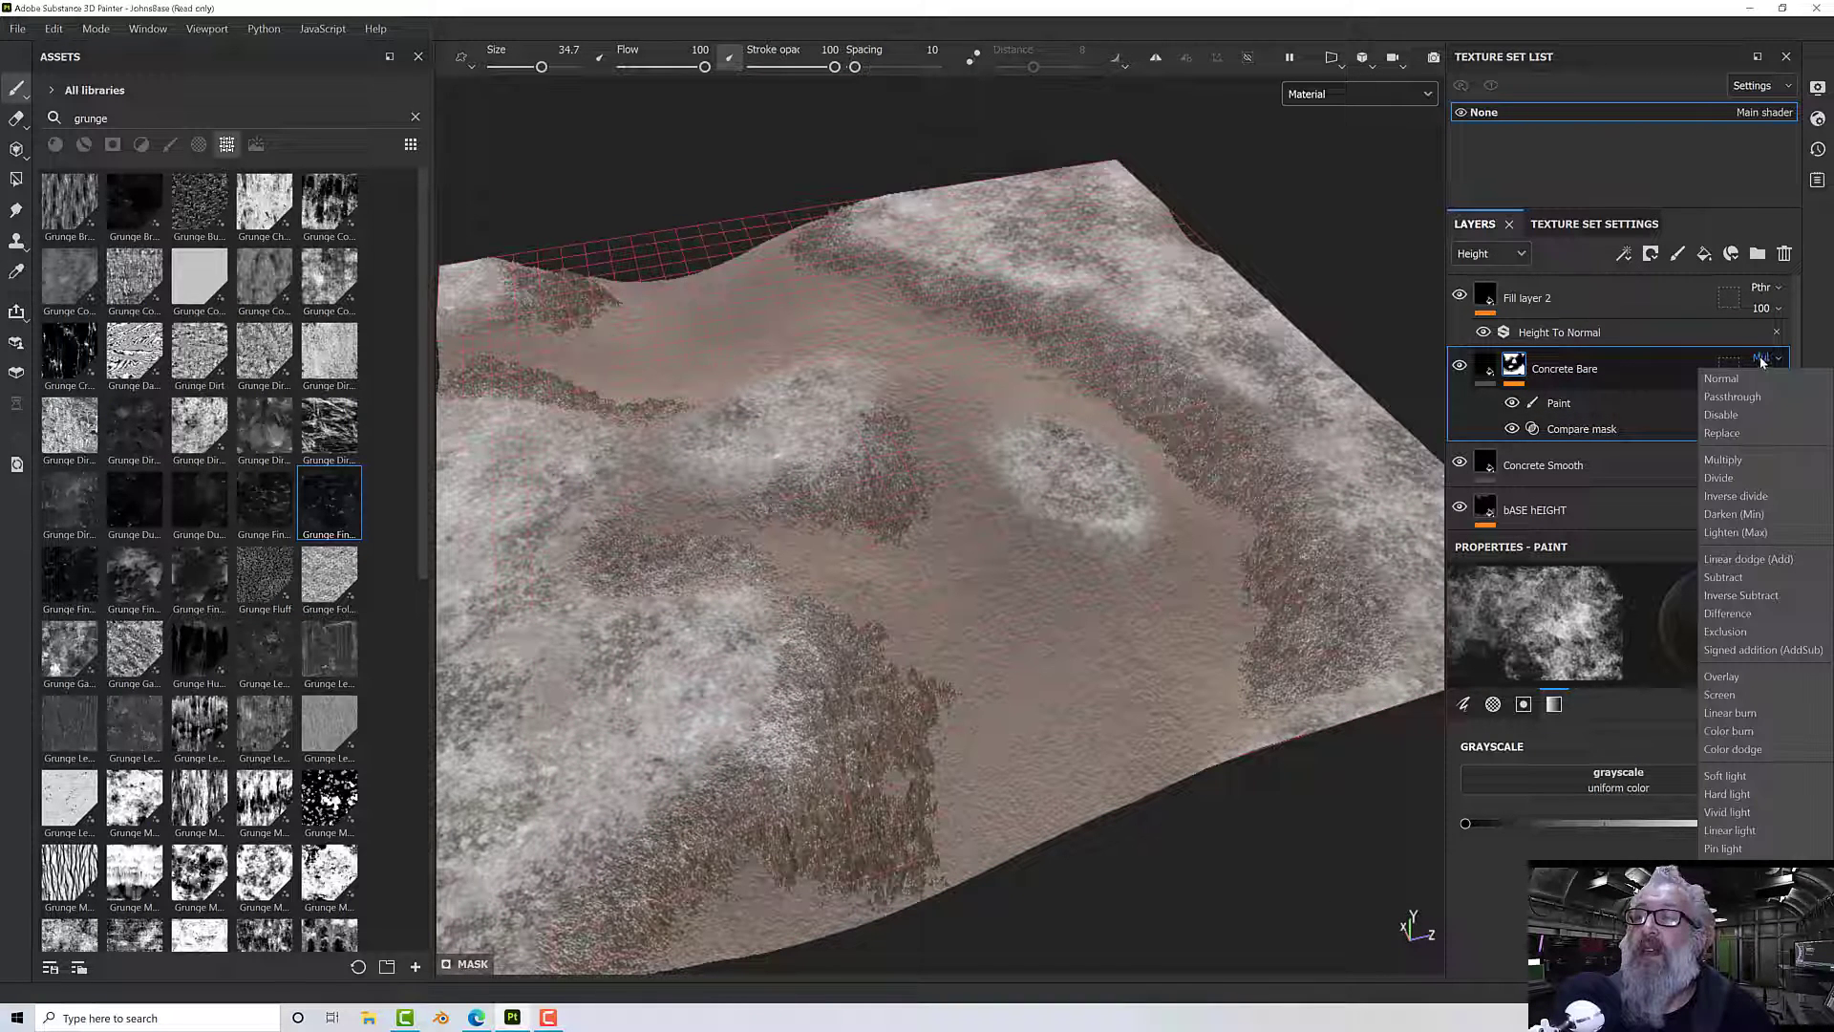
left_click(1735, 532)
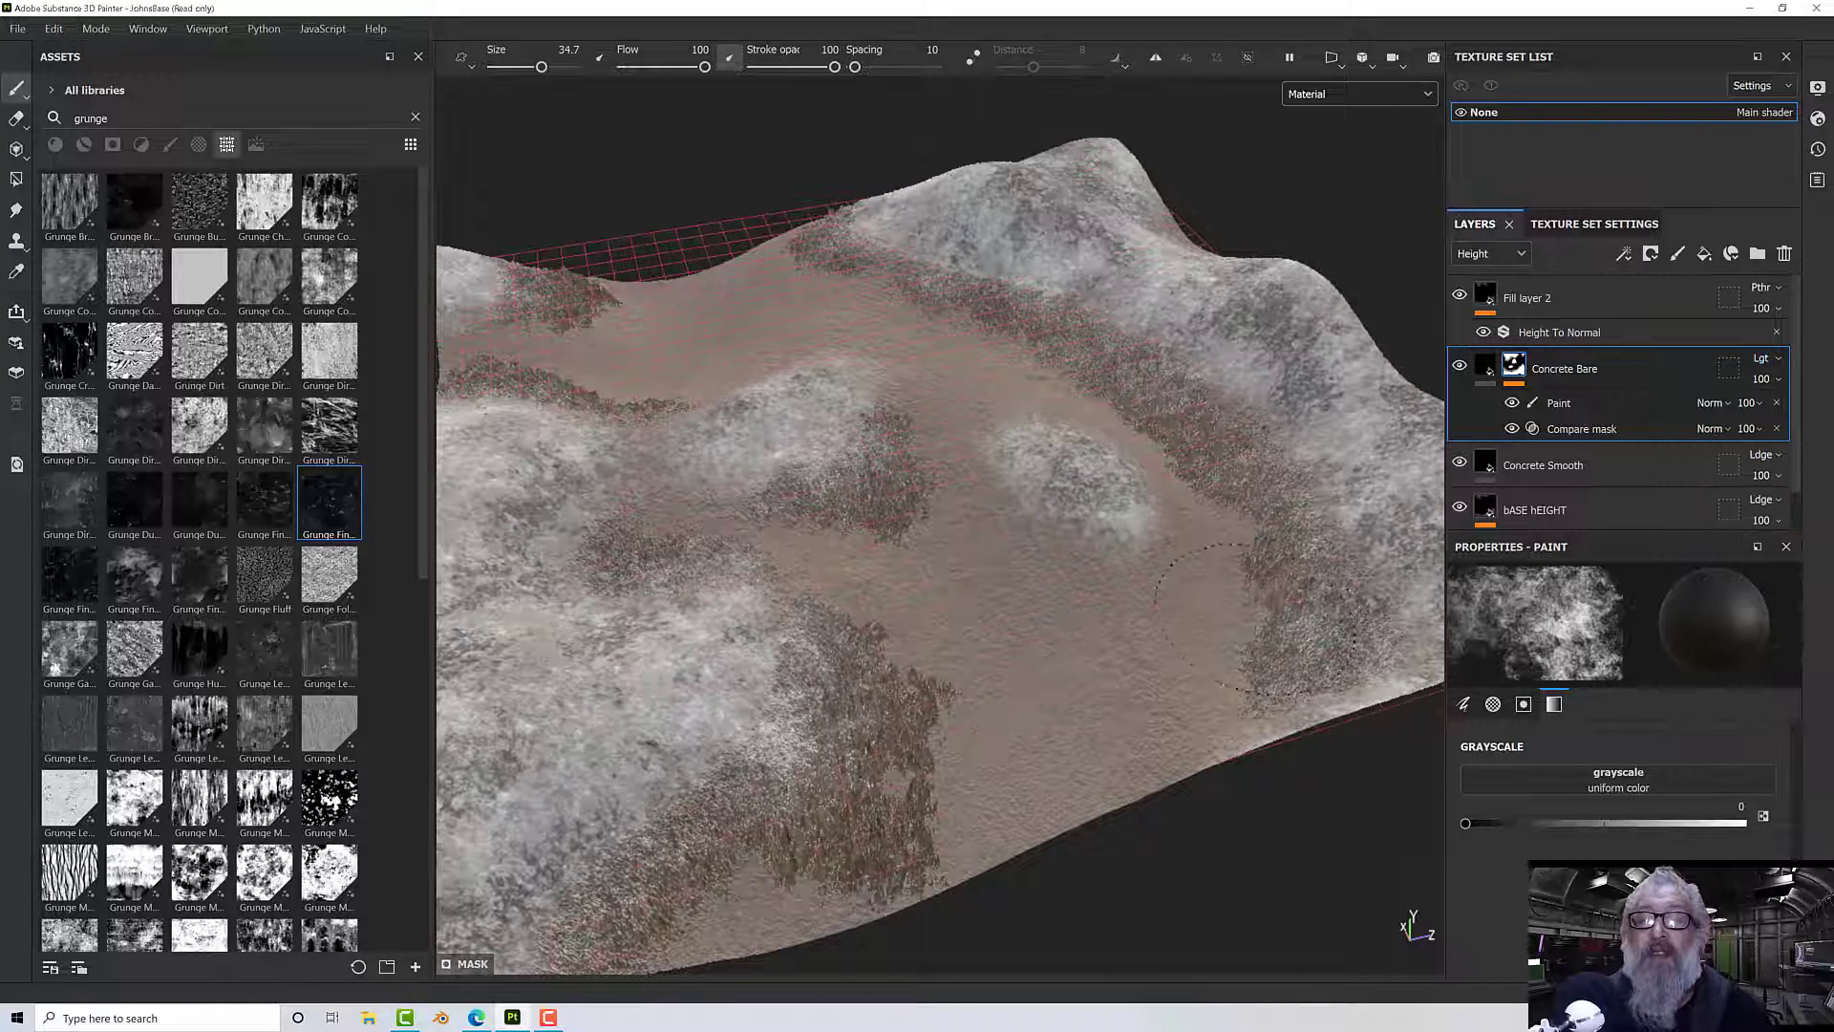
left_click_drag(1254, 619, 1181, 549, "alt")
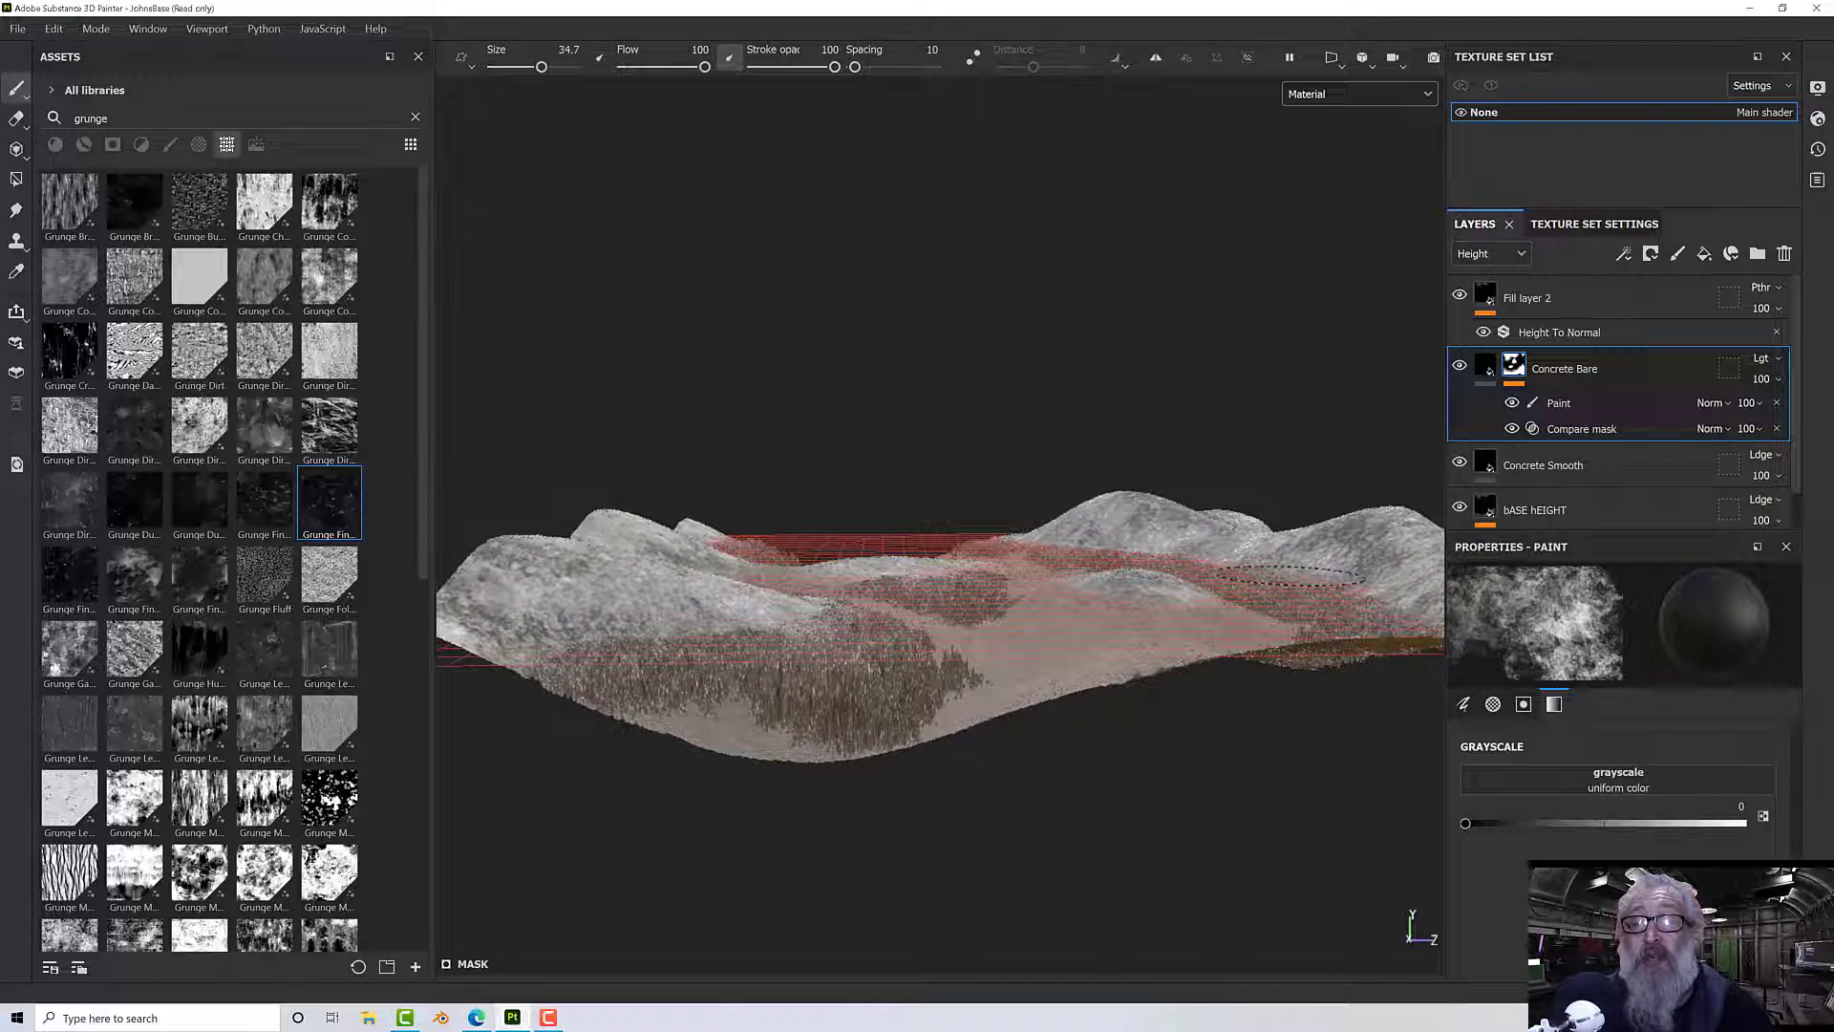
mouse_move(1349, 559)
left_mouse_down("alt")
mouse_move(1242, 531)
mouse_move(1207, 491)
mouse_move(922, 750)
left_mouse_up("alt")
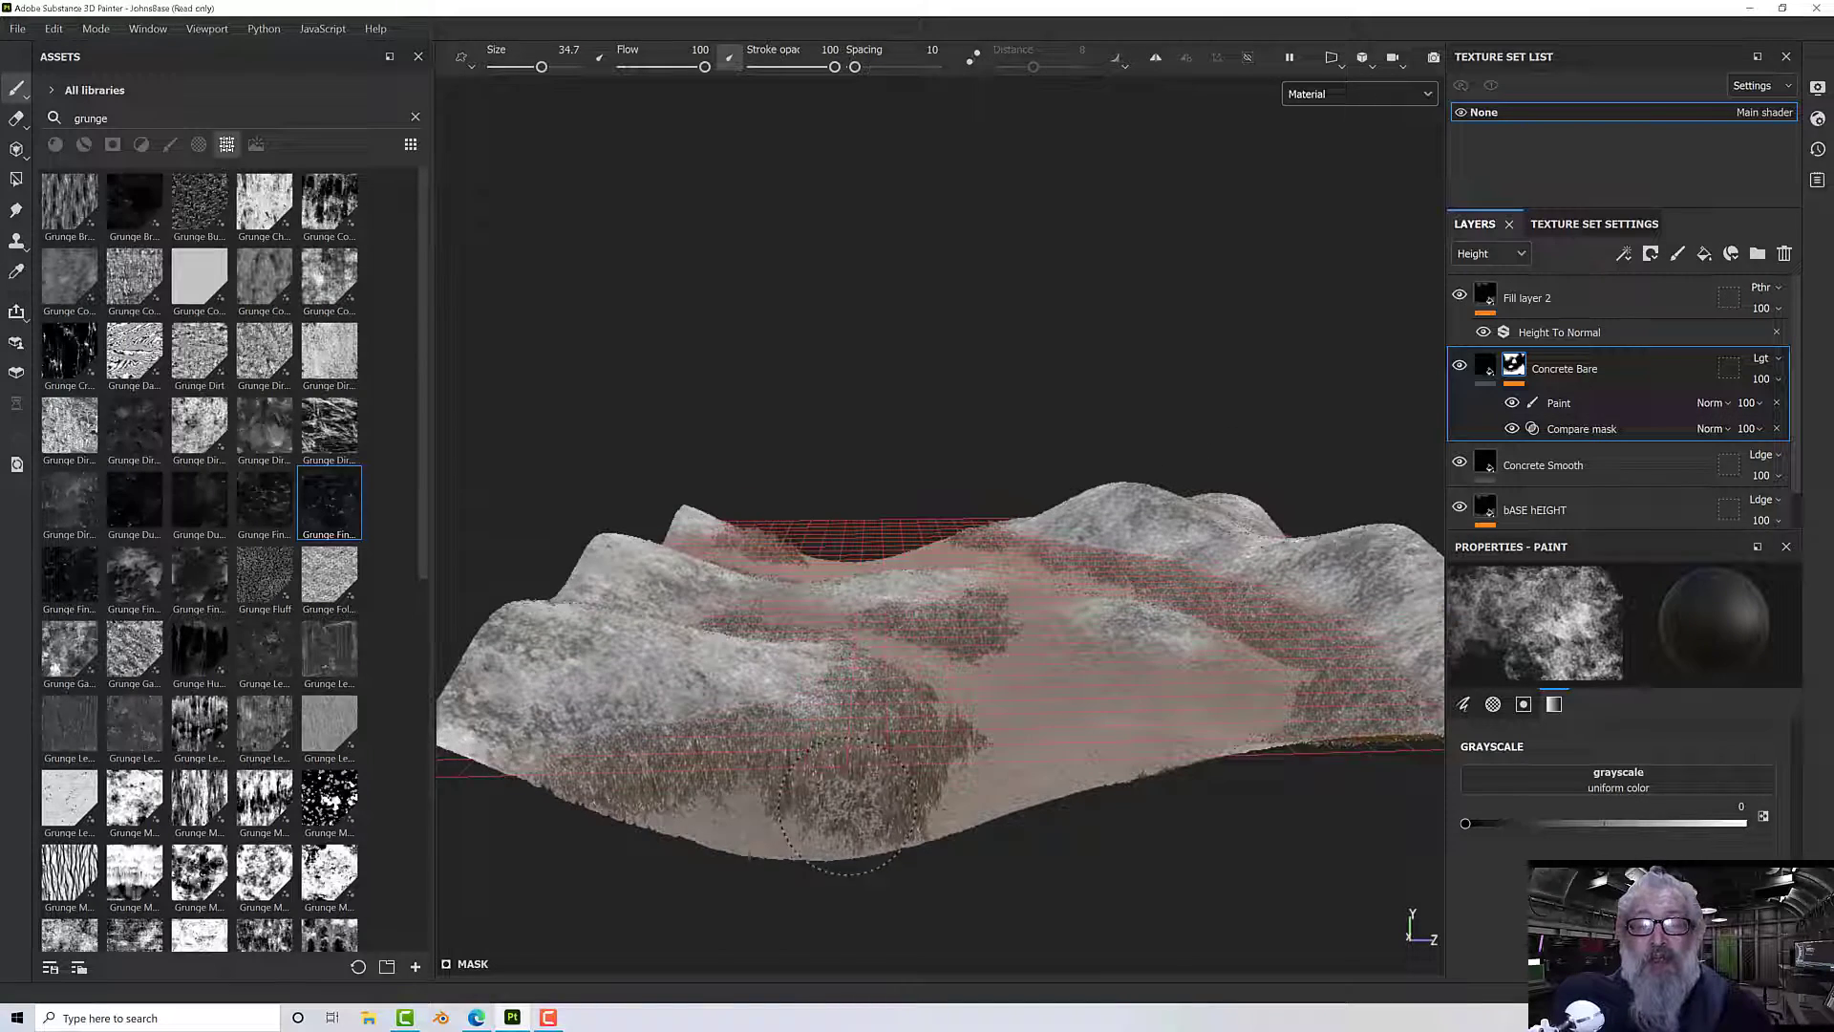
left_click_drag(860, 807, 1251, 578, "alt")
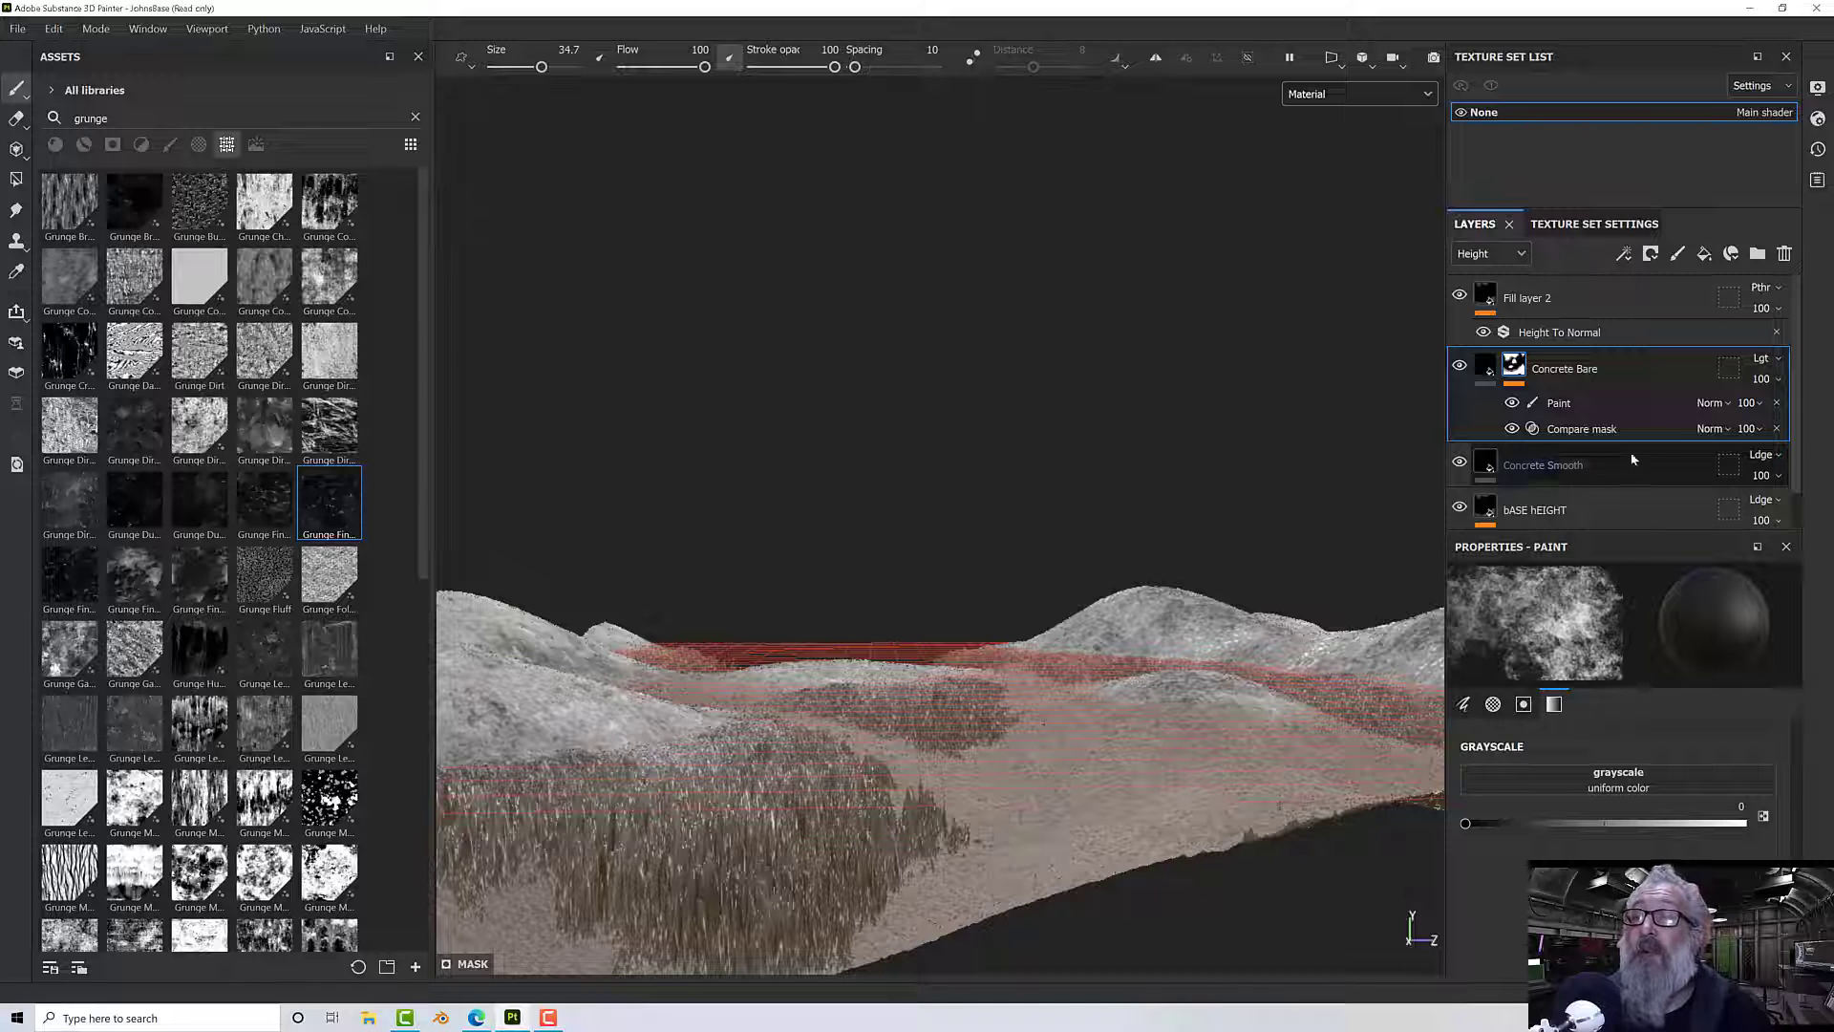
- Switch Concrete Bare's height blending back to Linear dodge (Add) and try Soft light in its place
left_click(1762, 359)
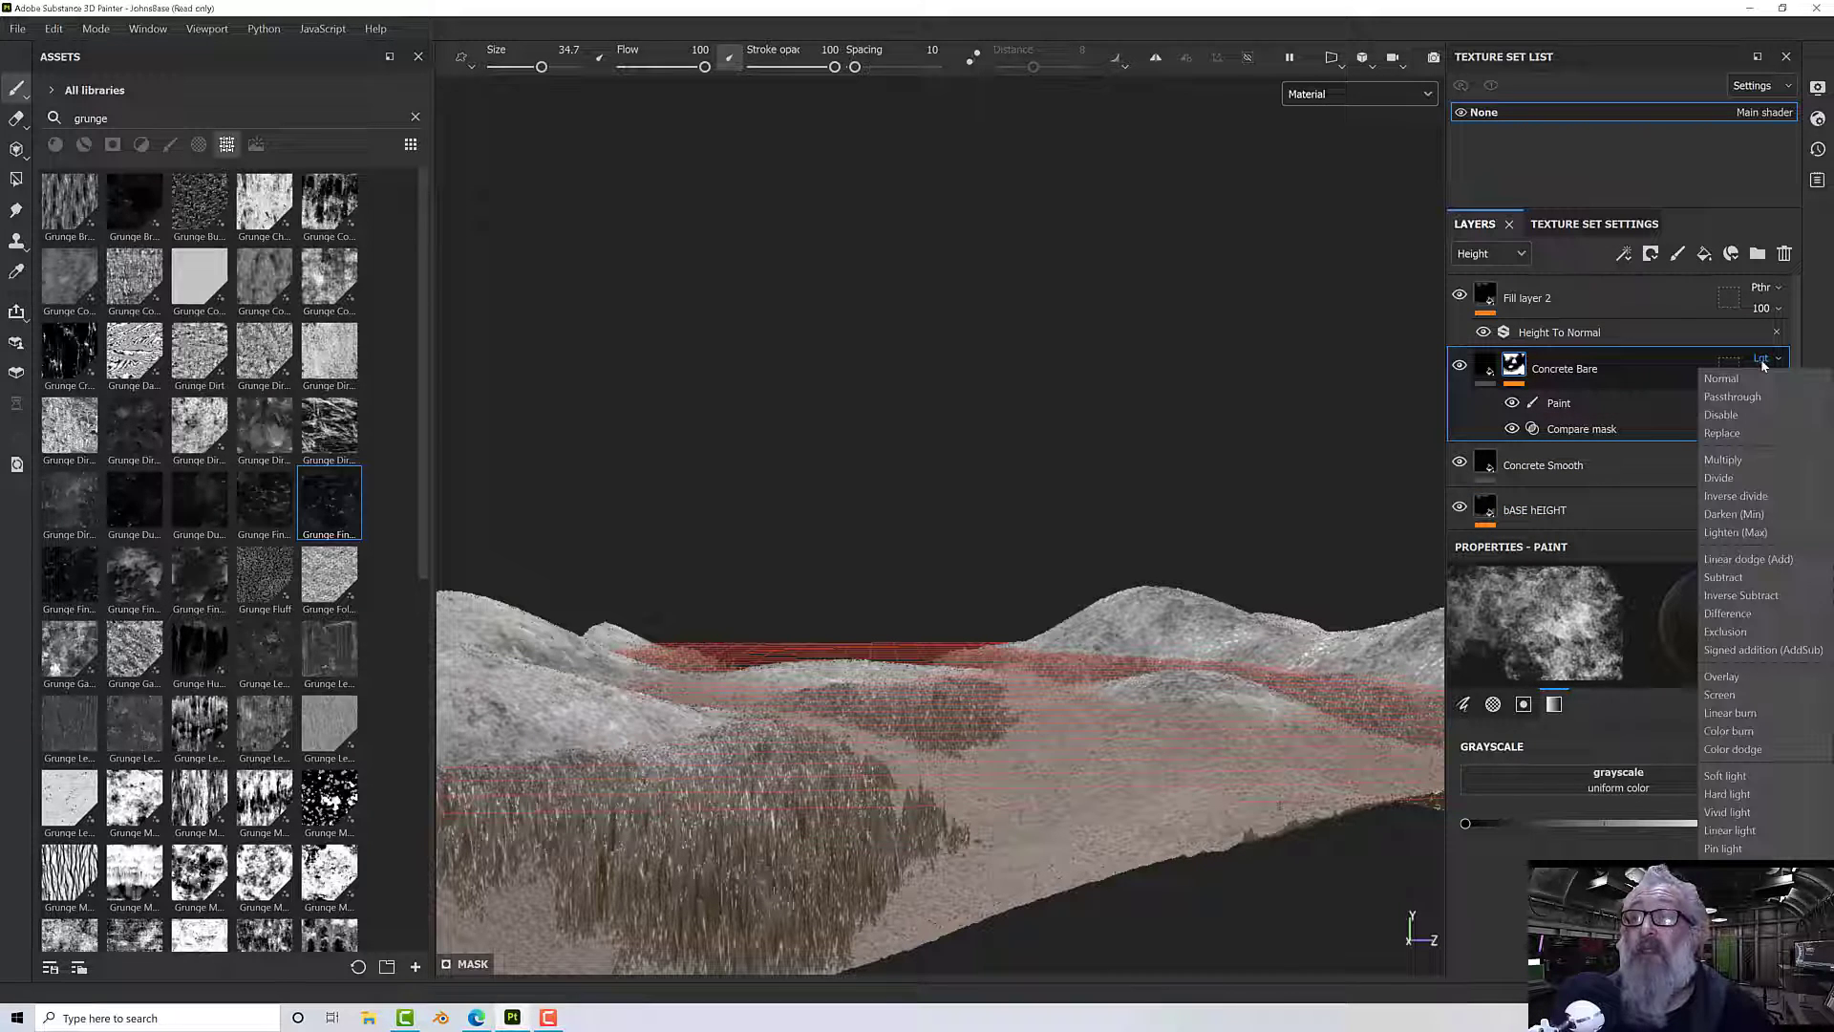
left_click(1761, 560)
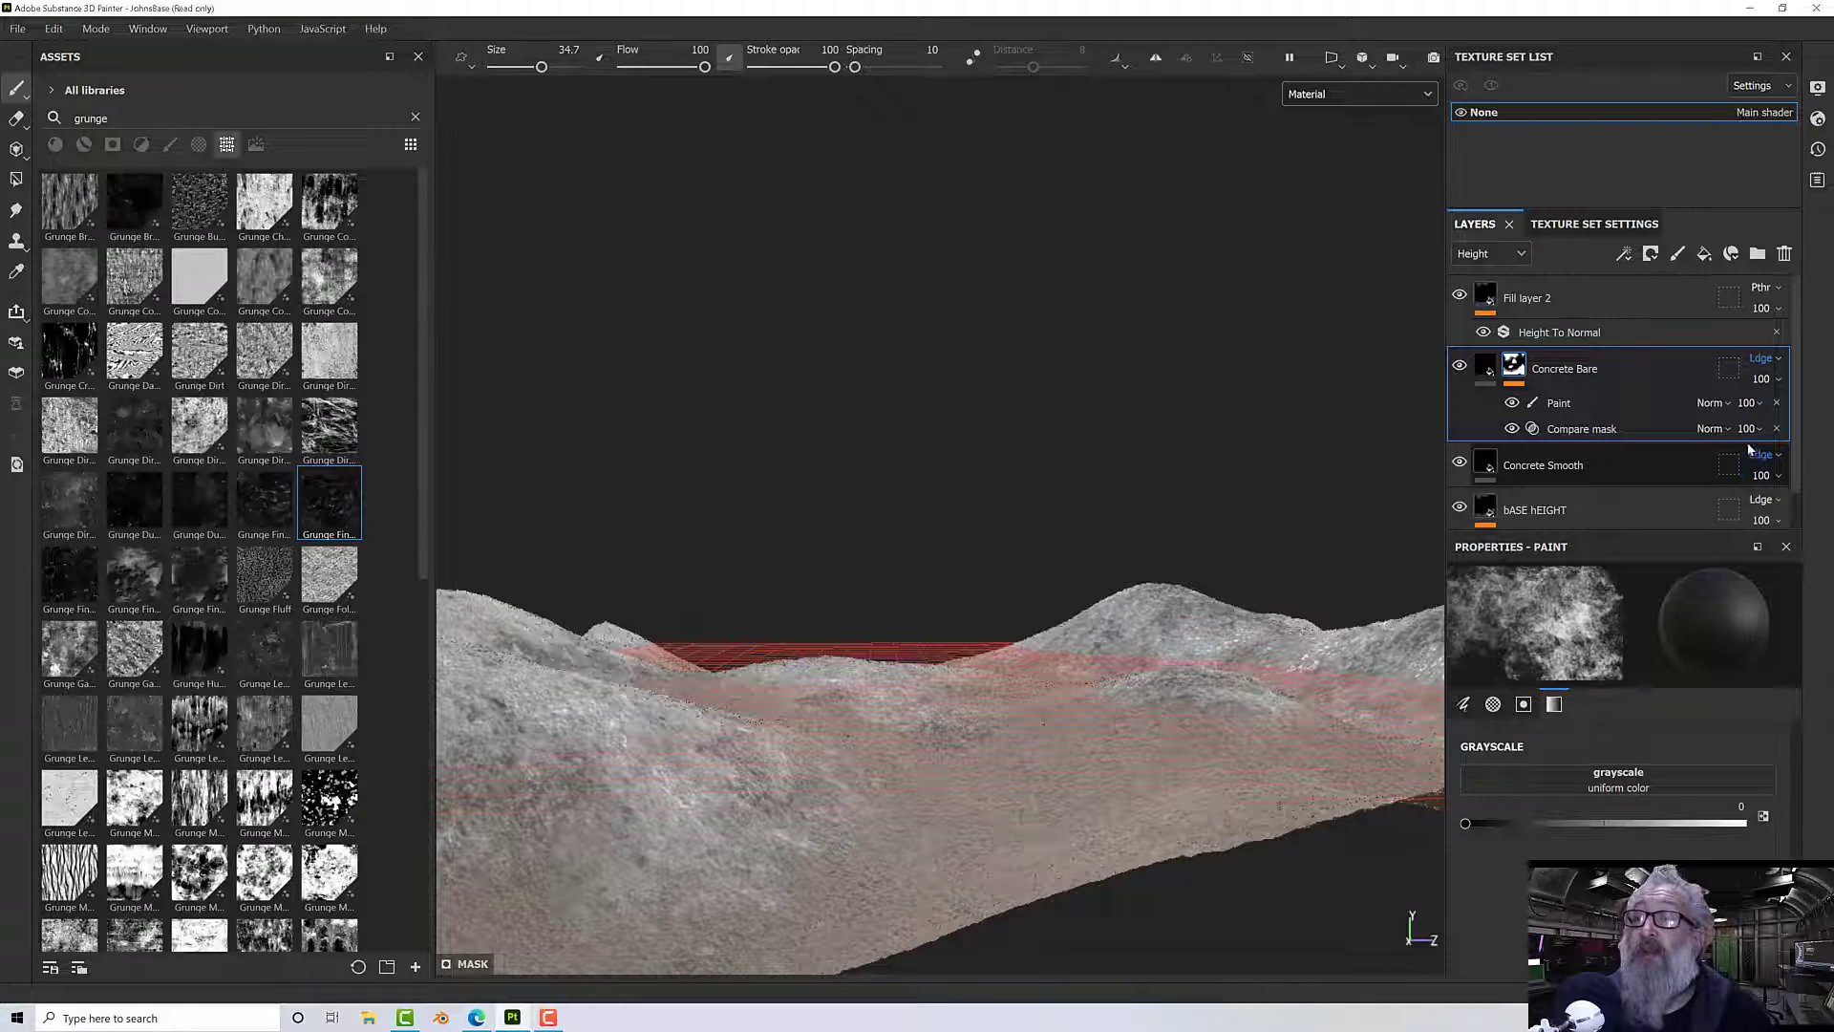
left_click(1759, 363)
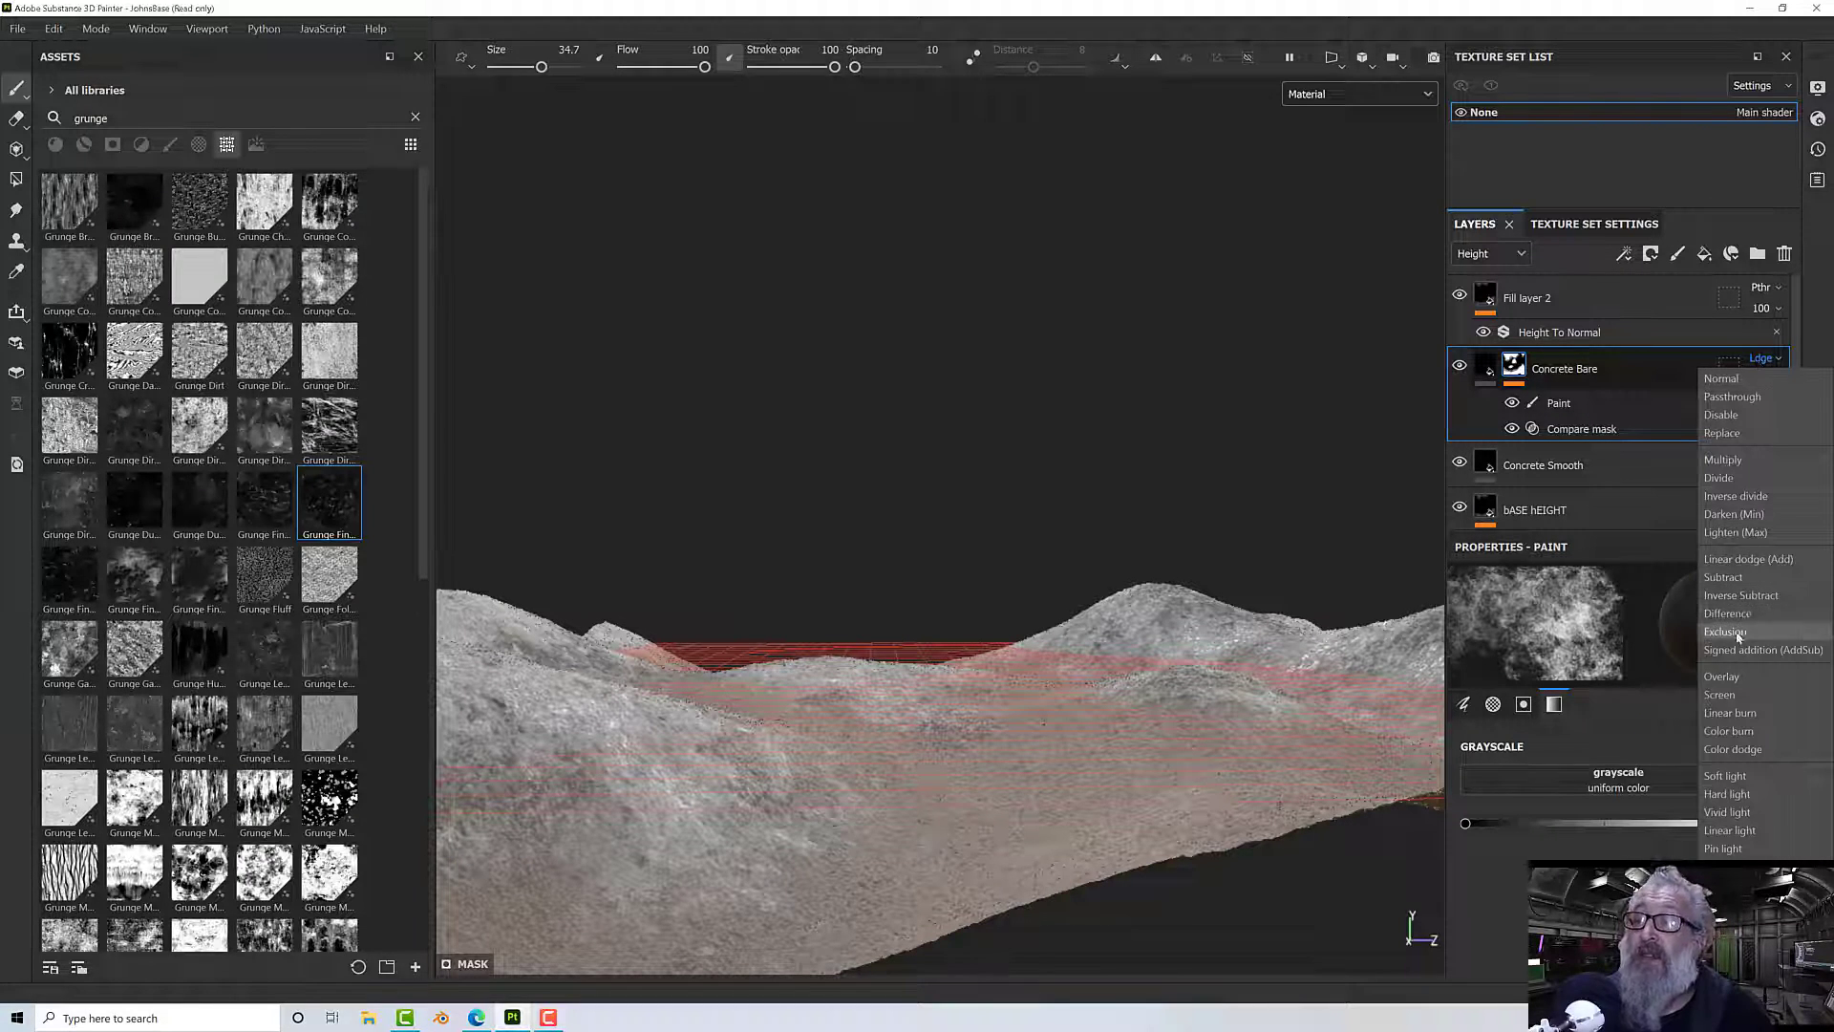
left_click(1726, 775)
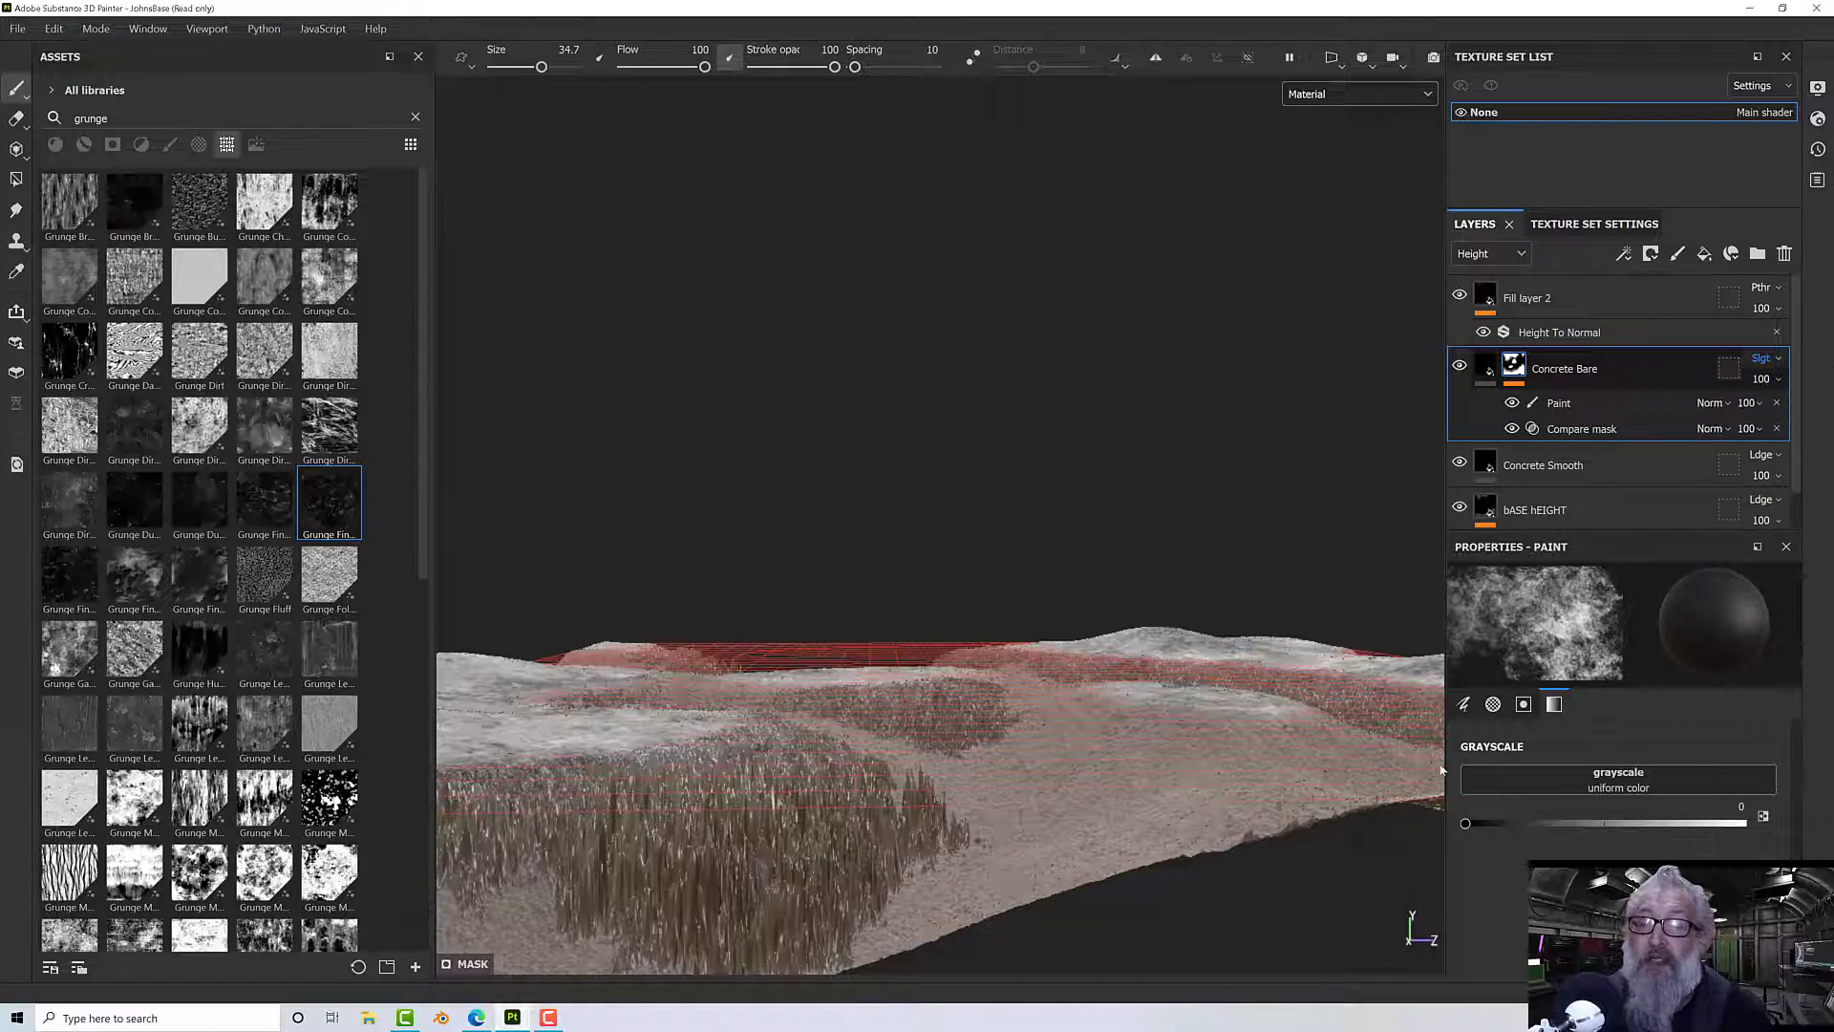
left_click_drag(1242, 755, 1318, 793, "alt")
- Set the Concrete Bare layer's height blending mode to Linear dodge (Add)
left_click(1761, 358)
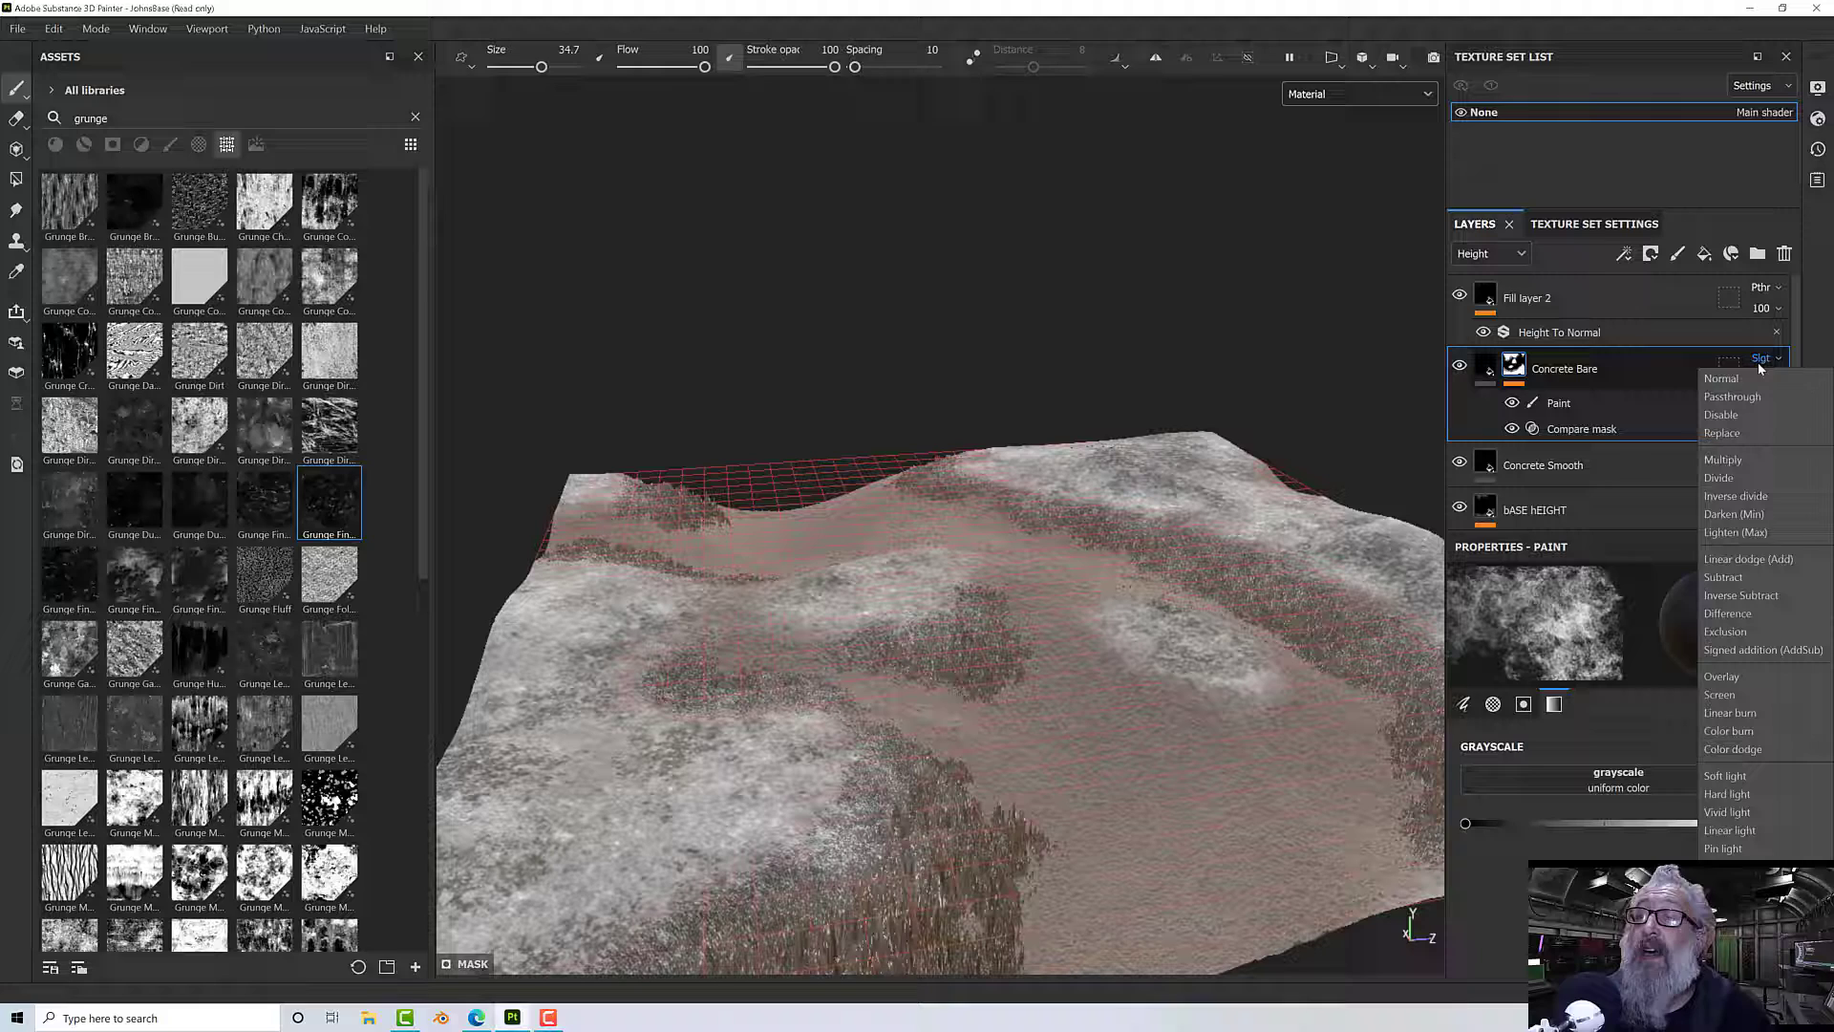
left_click(1733, 560)
mouse_move(1179, 656)
left_mouse_down("alt")
mouse_move(1183, 533)
mouse_move(1185, 573)
mouse_move(1252, 650)
mouse_move(1144, 623)
mouse_move(1246, 688)
mouse_move(1195, 702)
mouse_move(1184, 726)
mouse_move(1232, 659)
mouse_move(1128, 619)
mouse_move(1086, 634)
mouse_move(1114, 573)
mouse_move(1126, 625)
left_mouse_up("alt")
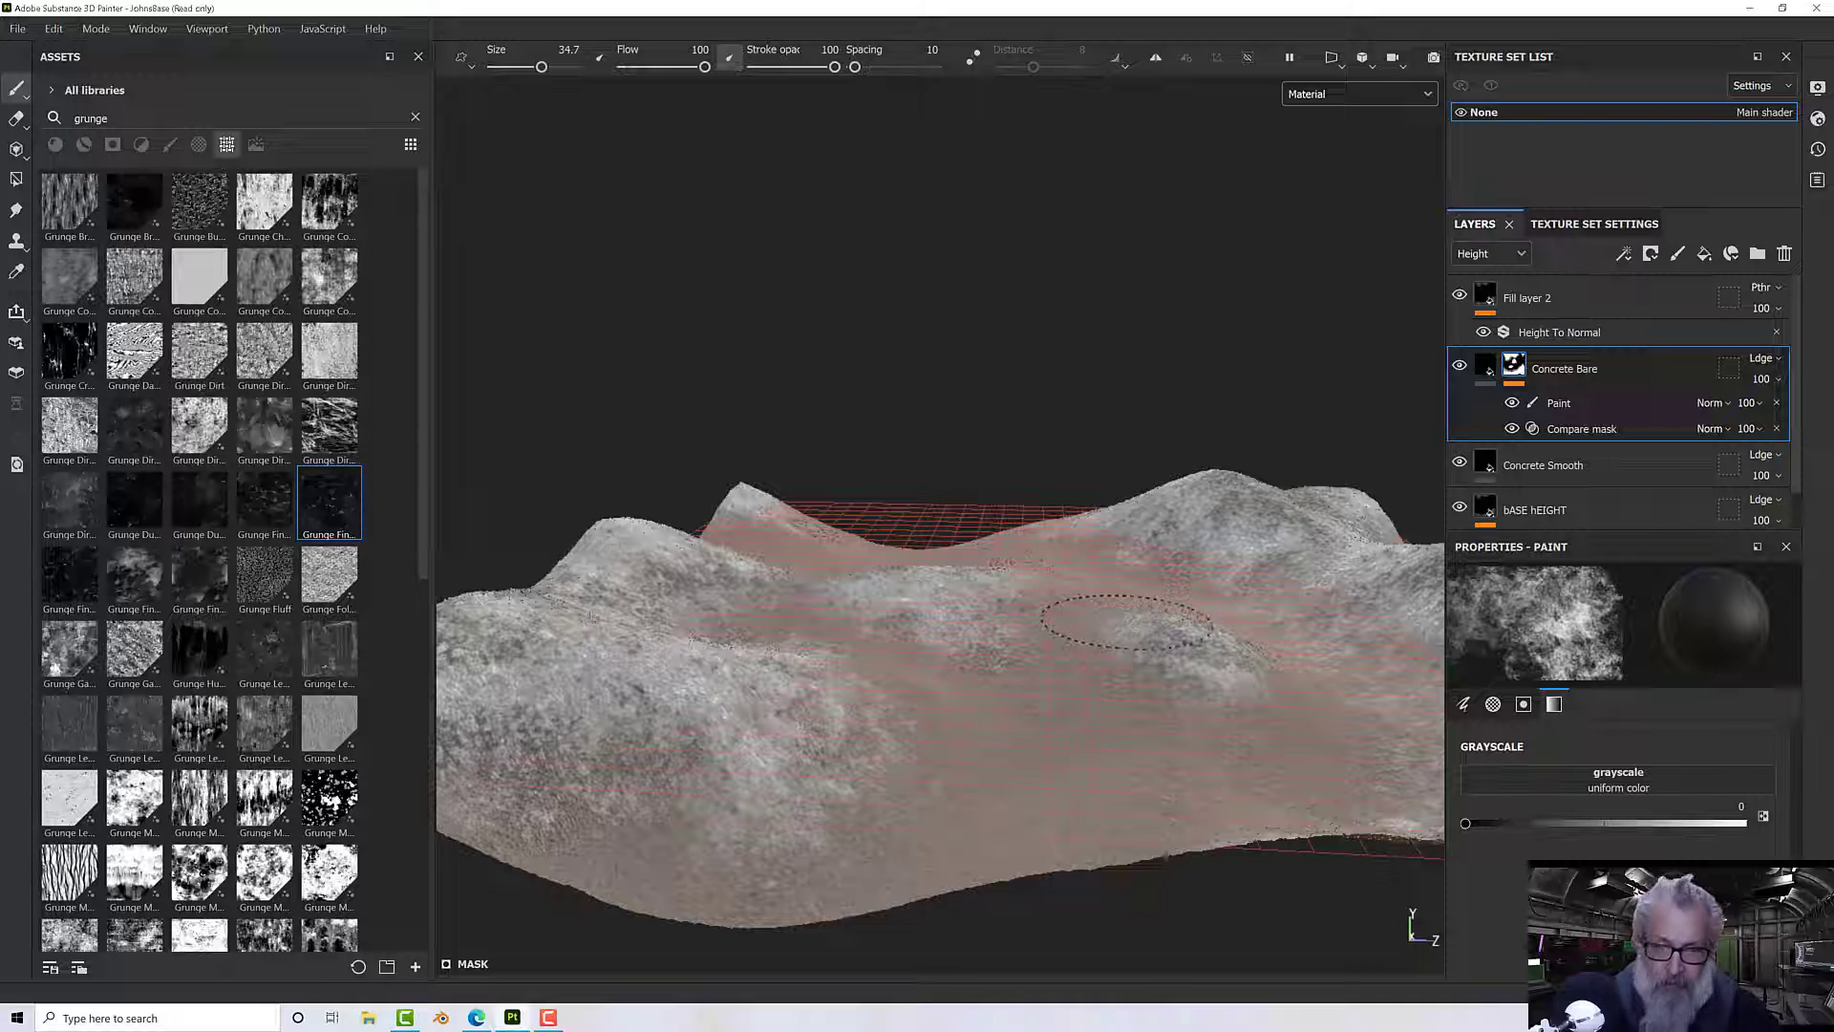
mouse_move(1086, 328)
left_mouse_down("alt")
mouse_move(1077, 381)
mouse_move(1040, 328)
left_mouse_up("alt")
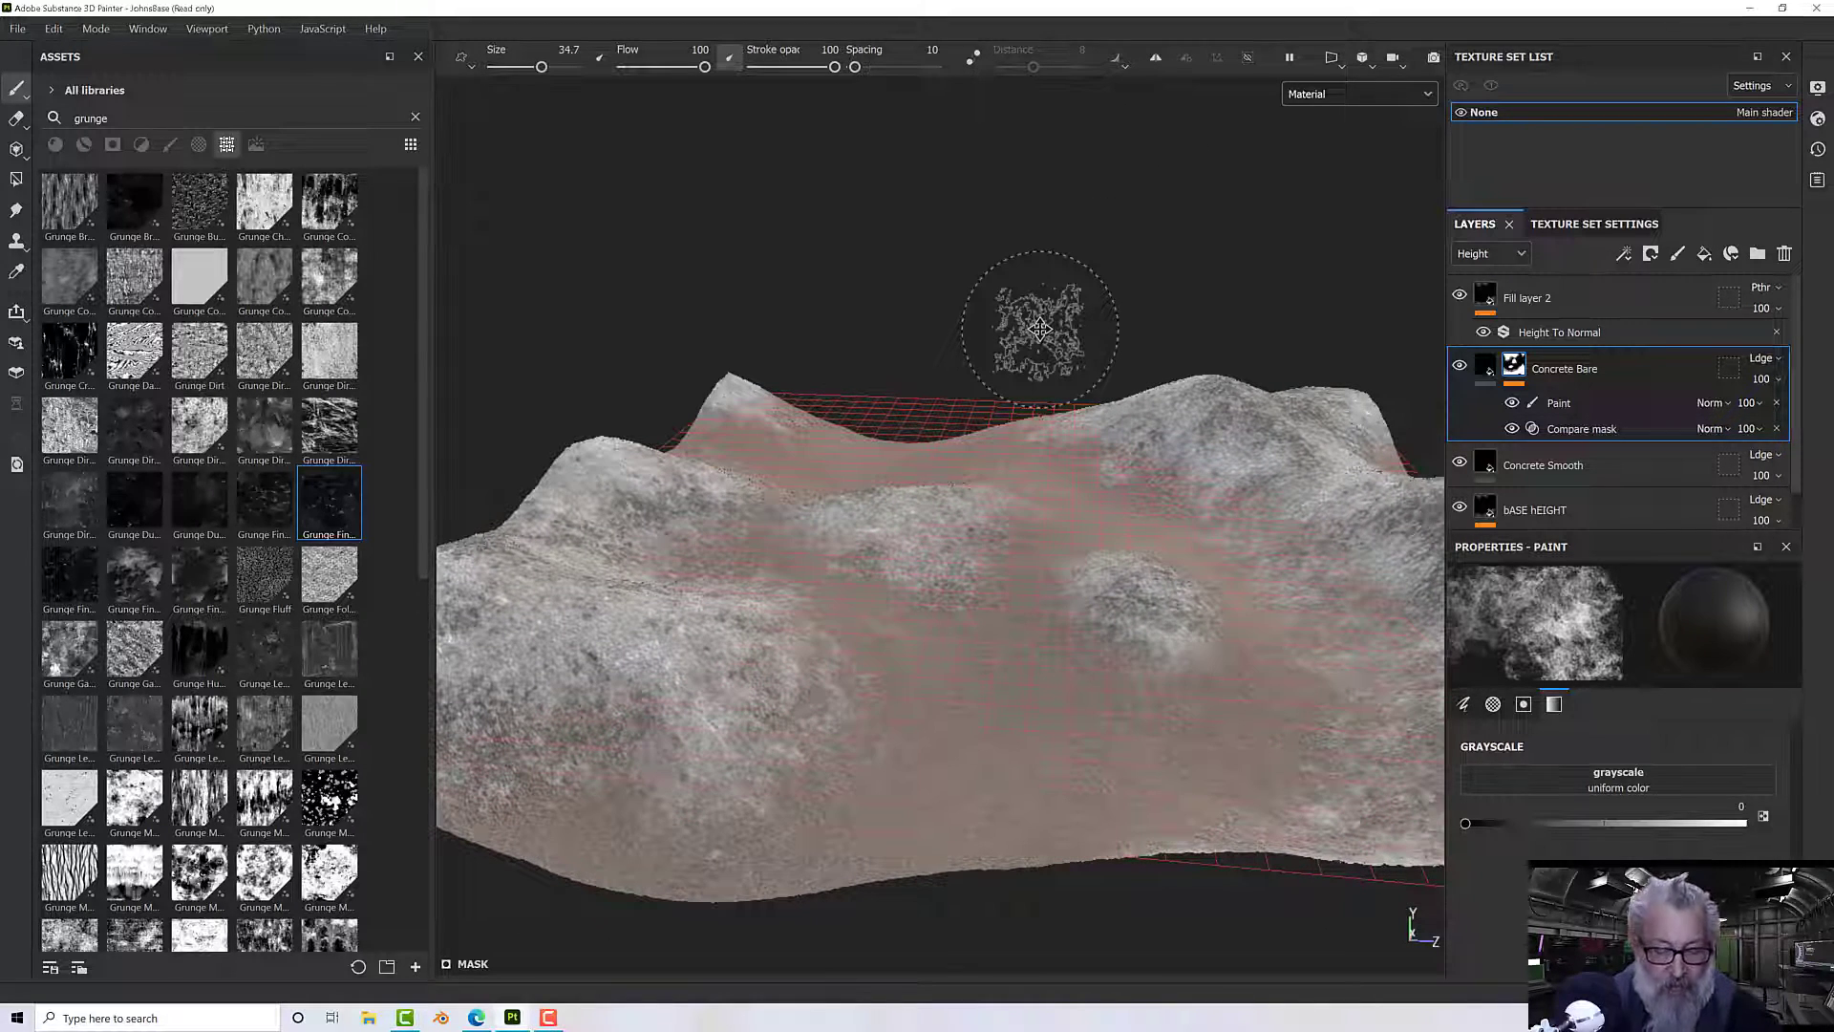